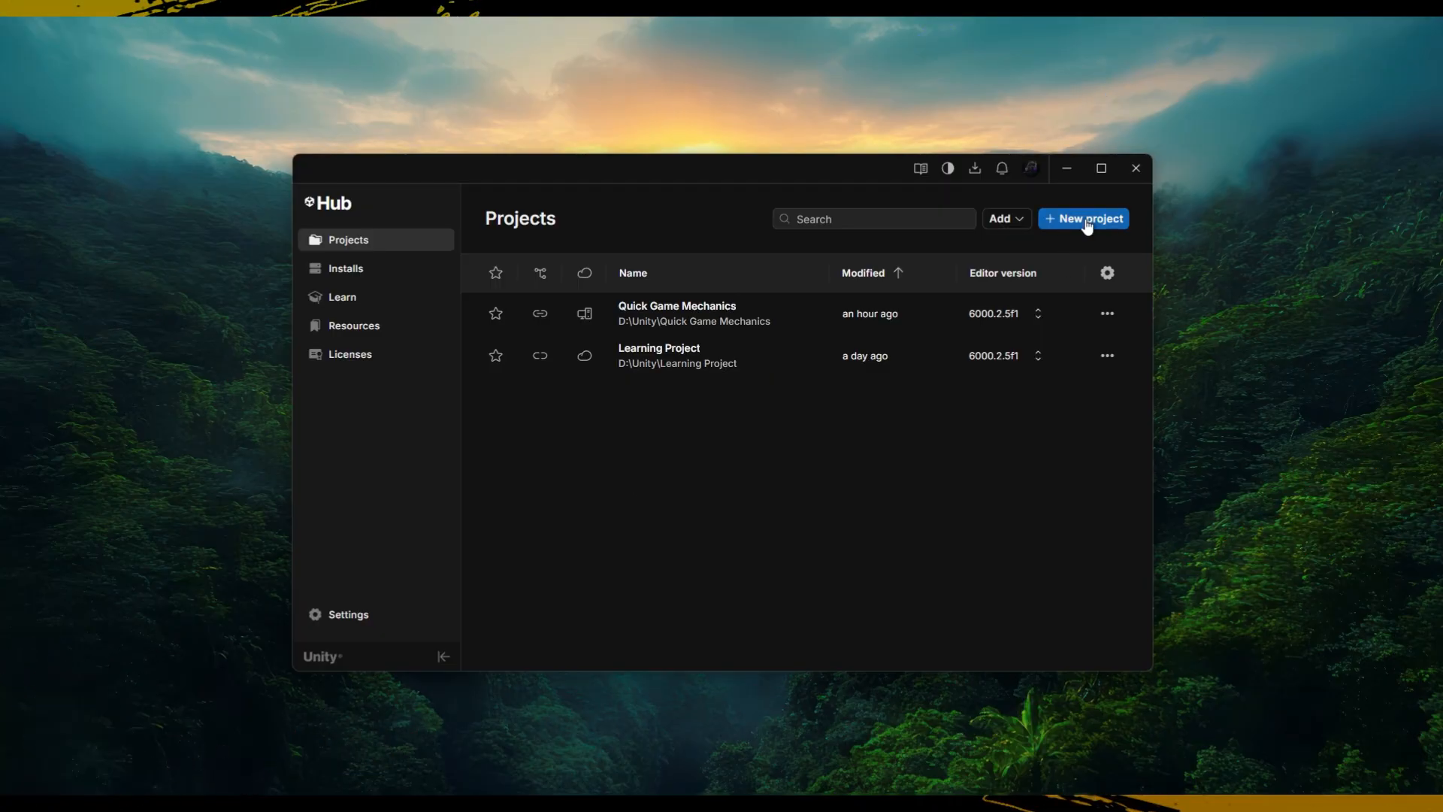
Create a Universal 3D project named Third Person Character Setup in D:\Unity, then minimize the Hub window.
click(1088, 226)
drag(986, 419, 863, 427)
text(Third Person)
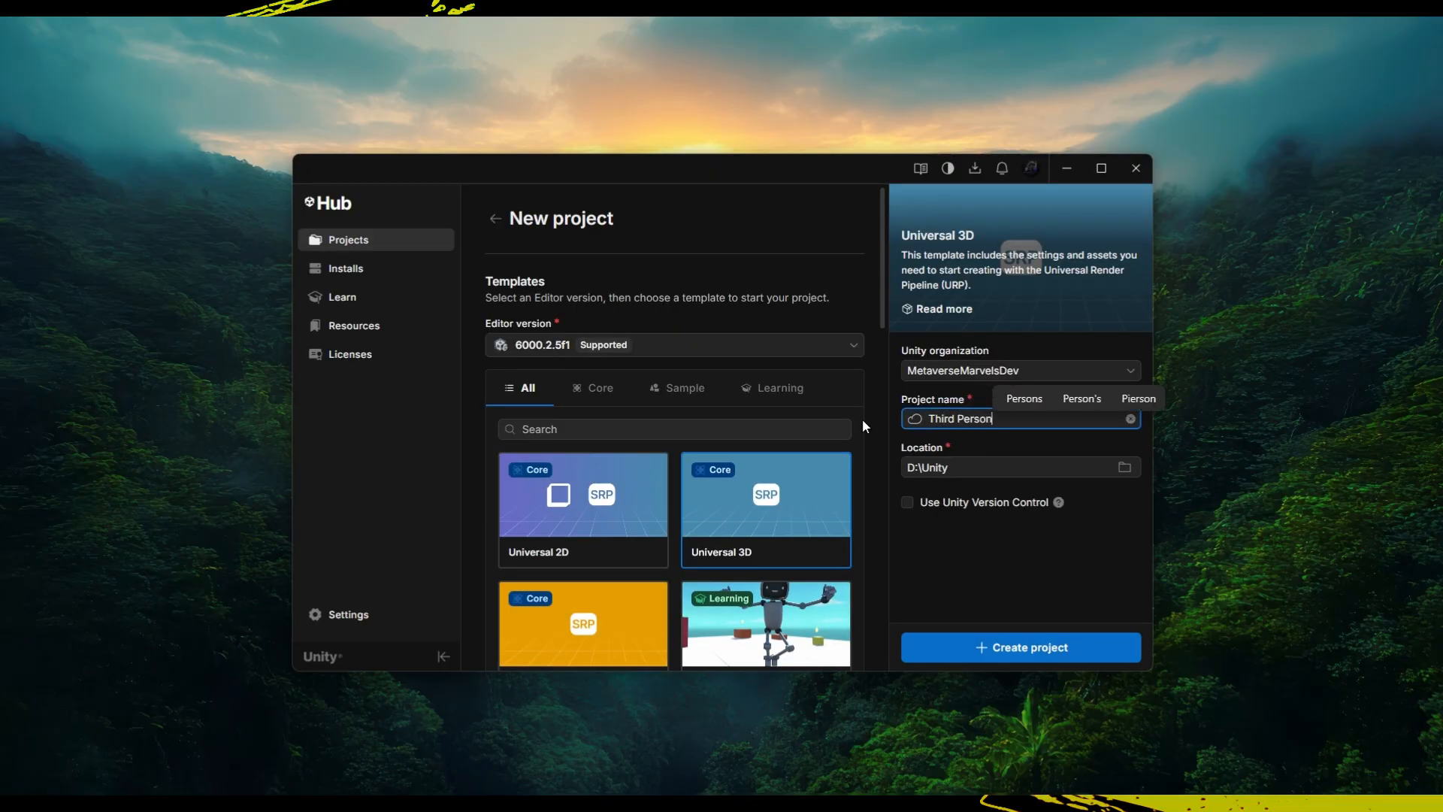
text( Character Setup)
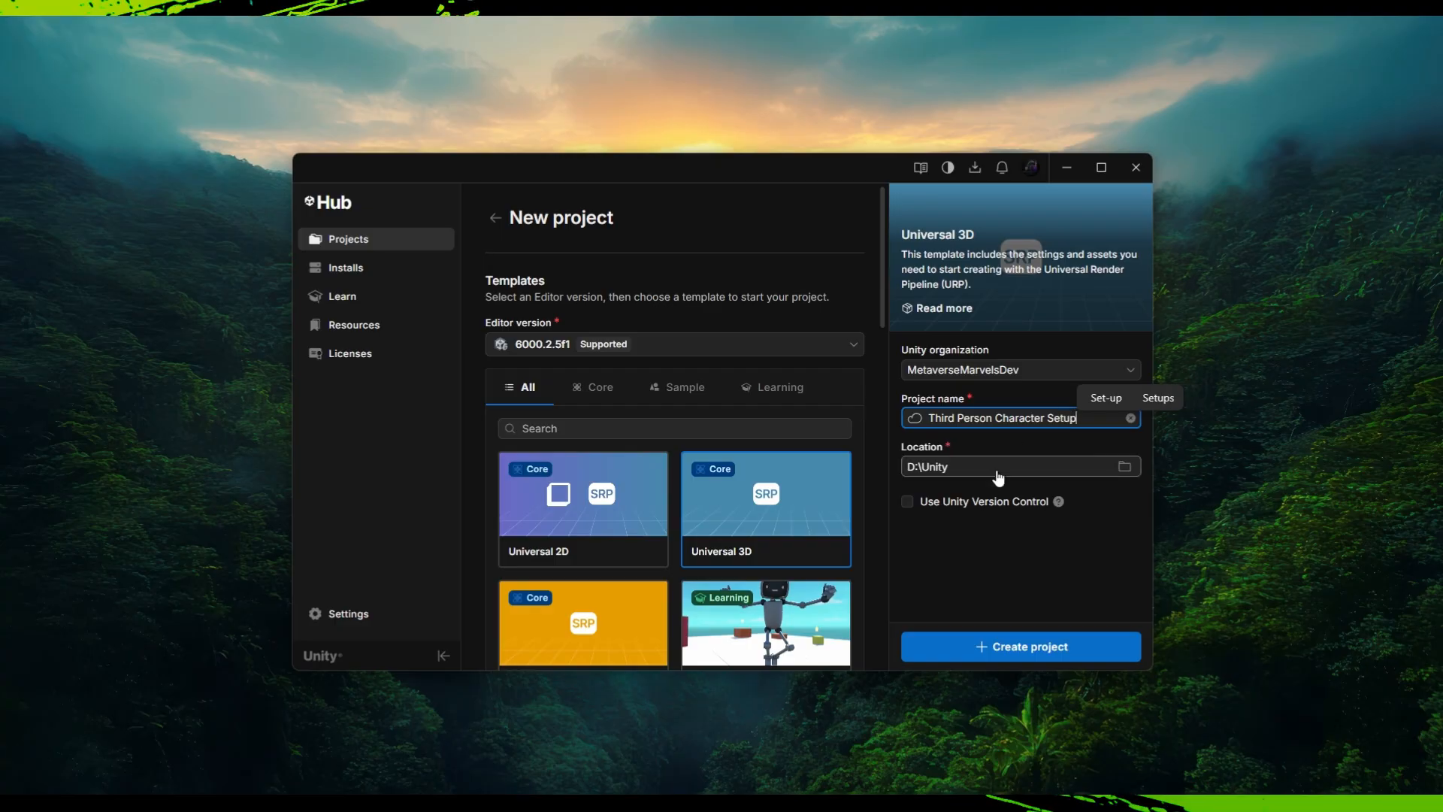
click(1003, 561)
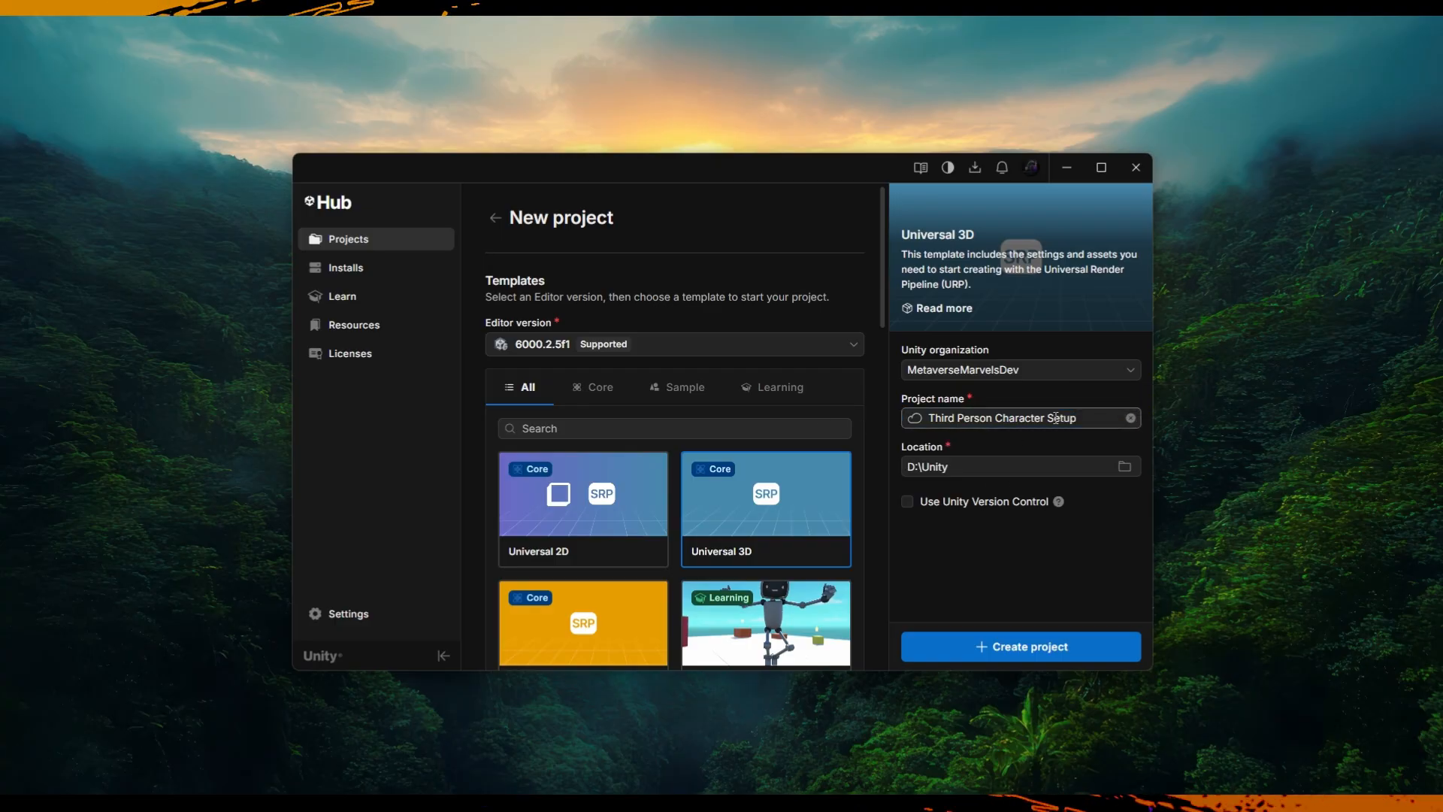
click(1034, 645)
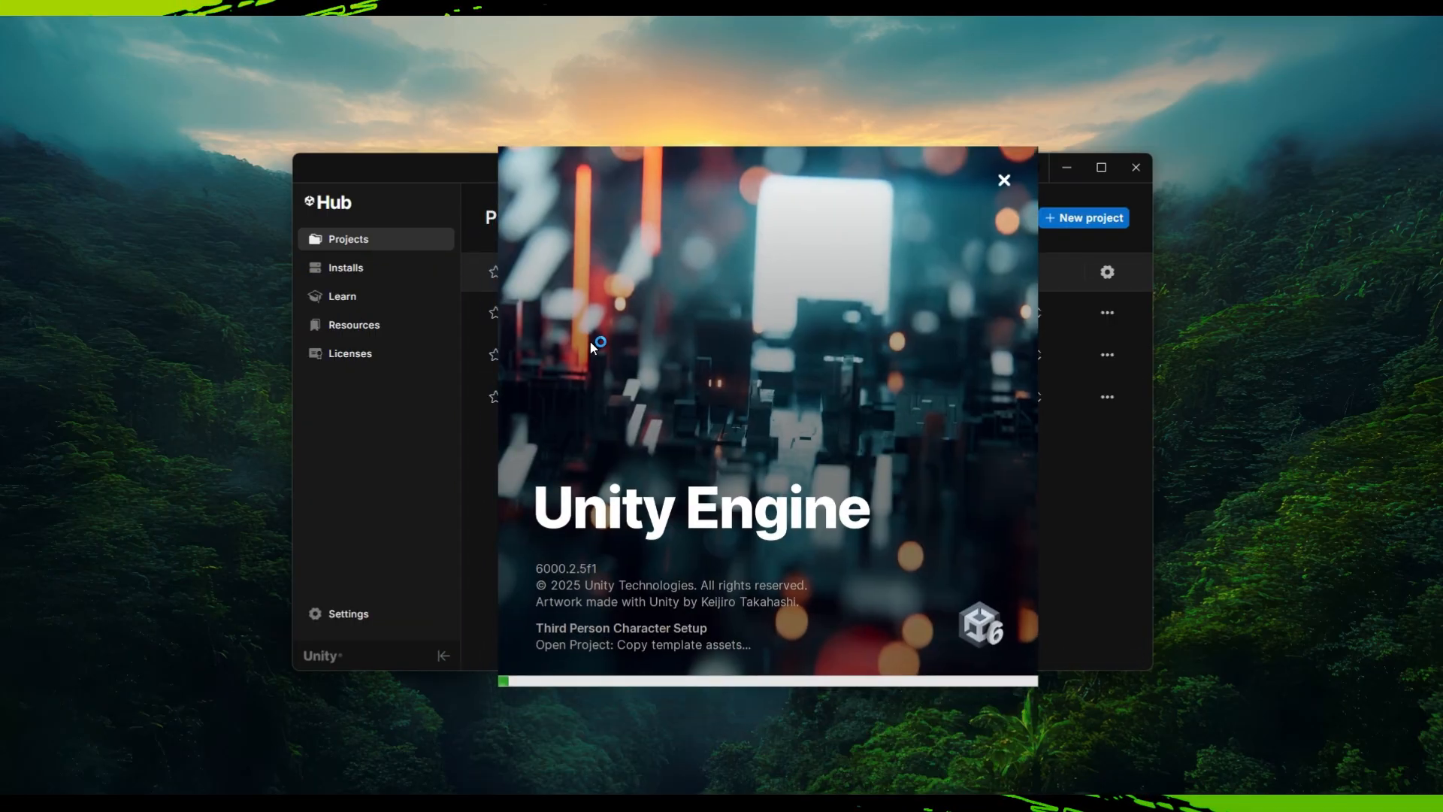
click(1067, 166)
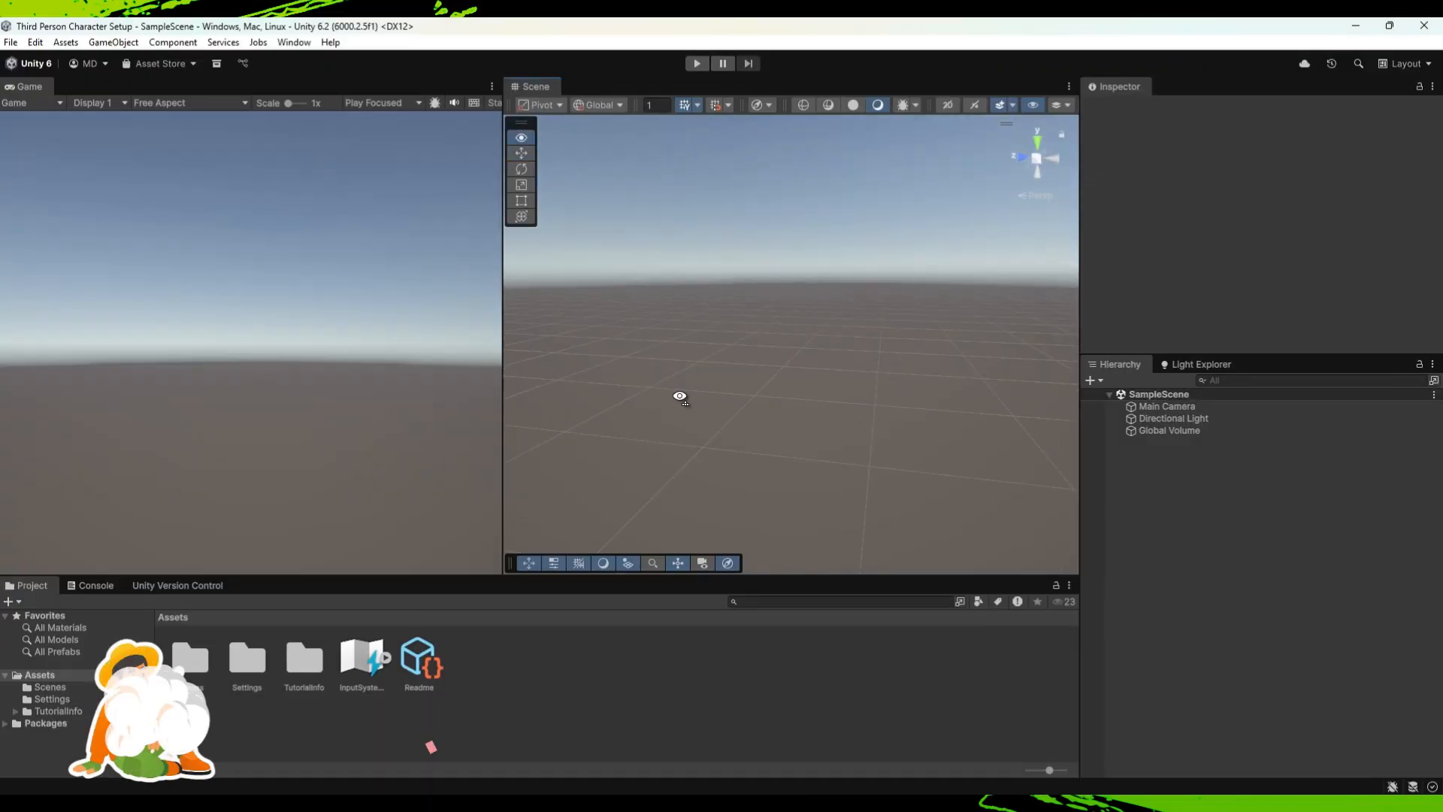
Import all files of the owned asset Creative Characters FREE - Animated Low Poly 3D Models into the project.
right_drag(681, 396, 1010, 369)
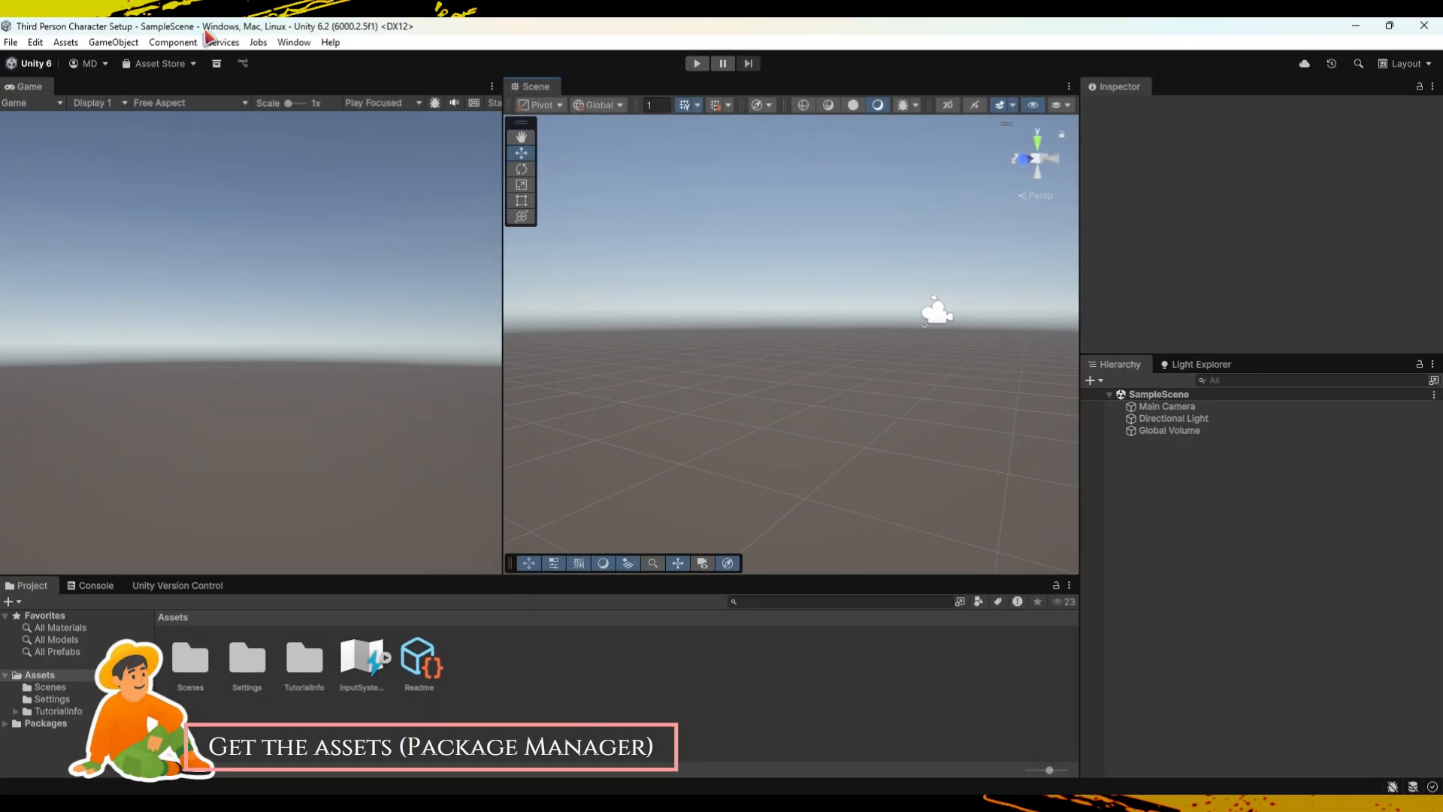
click(217, 63)
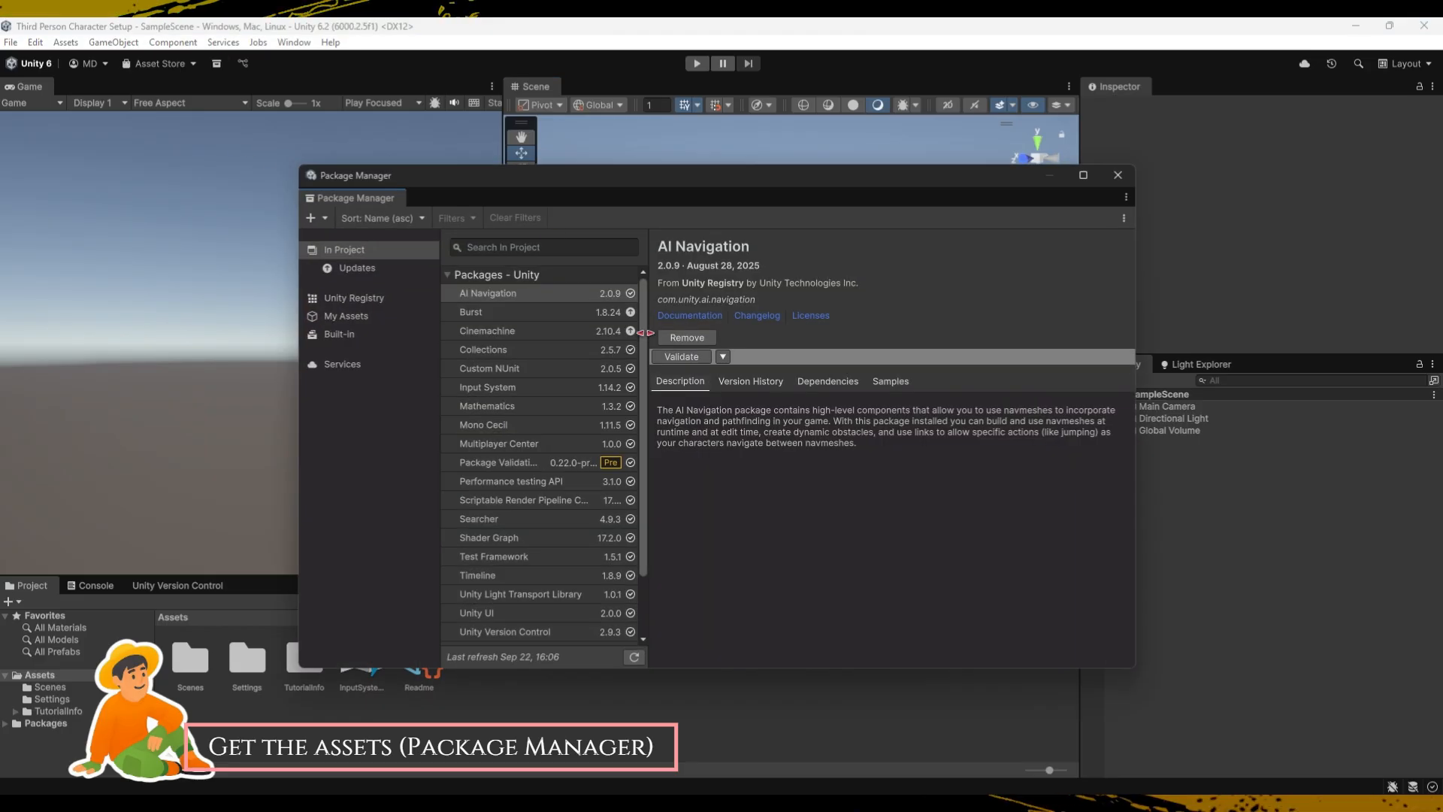
click(359, 297)
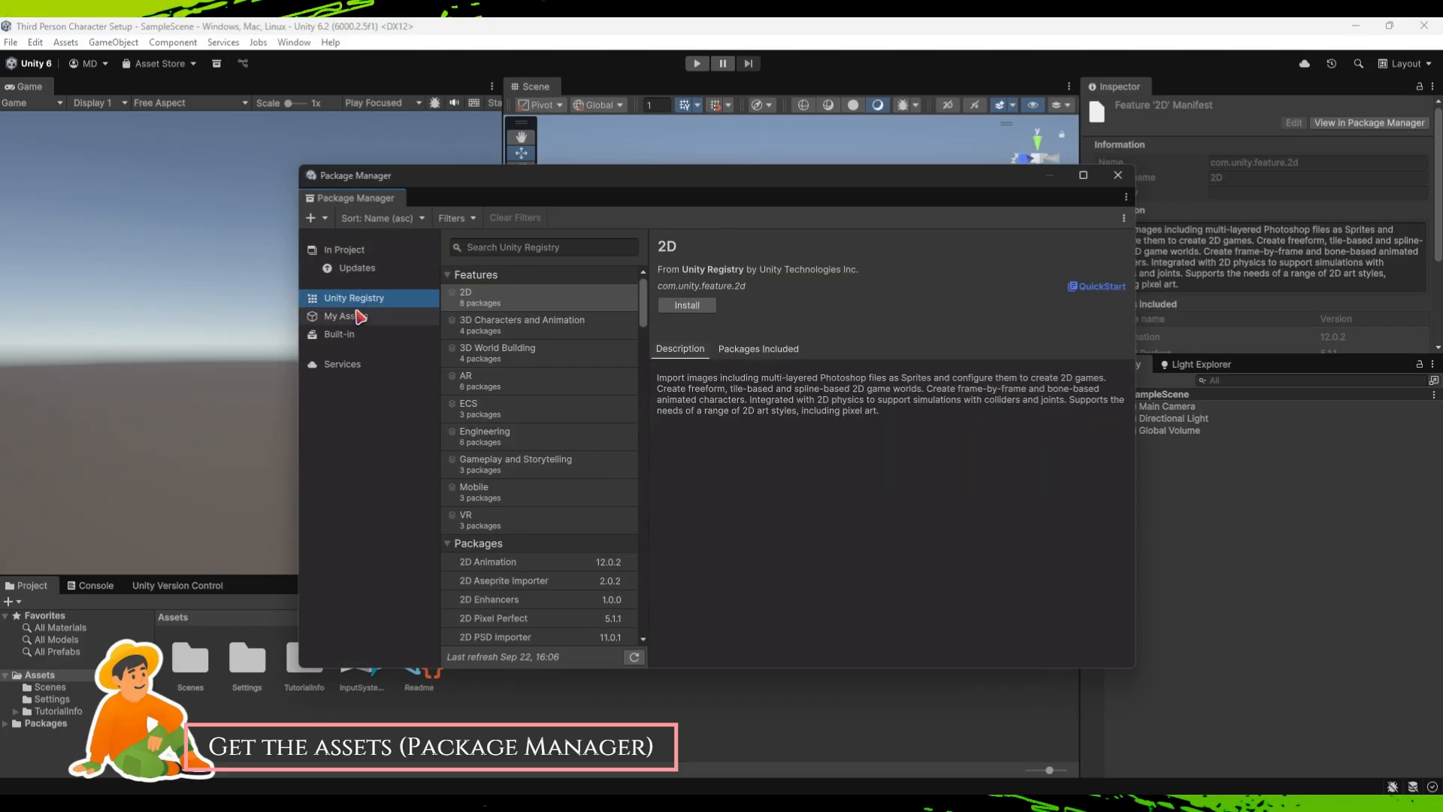
click(353, 316)
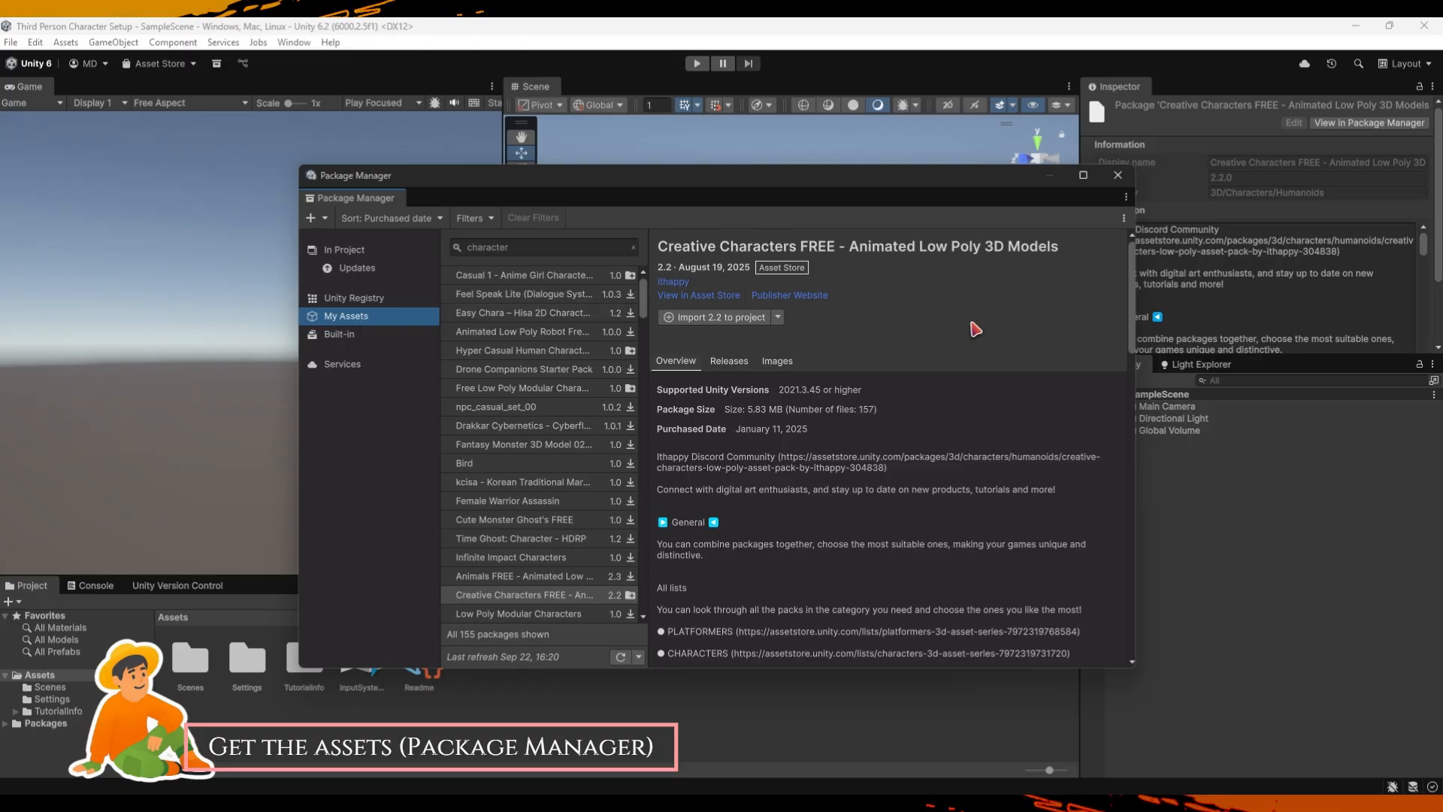
click(777, 362)
click(726, 318)
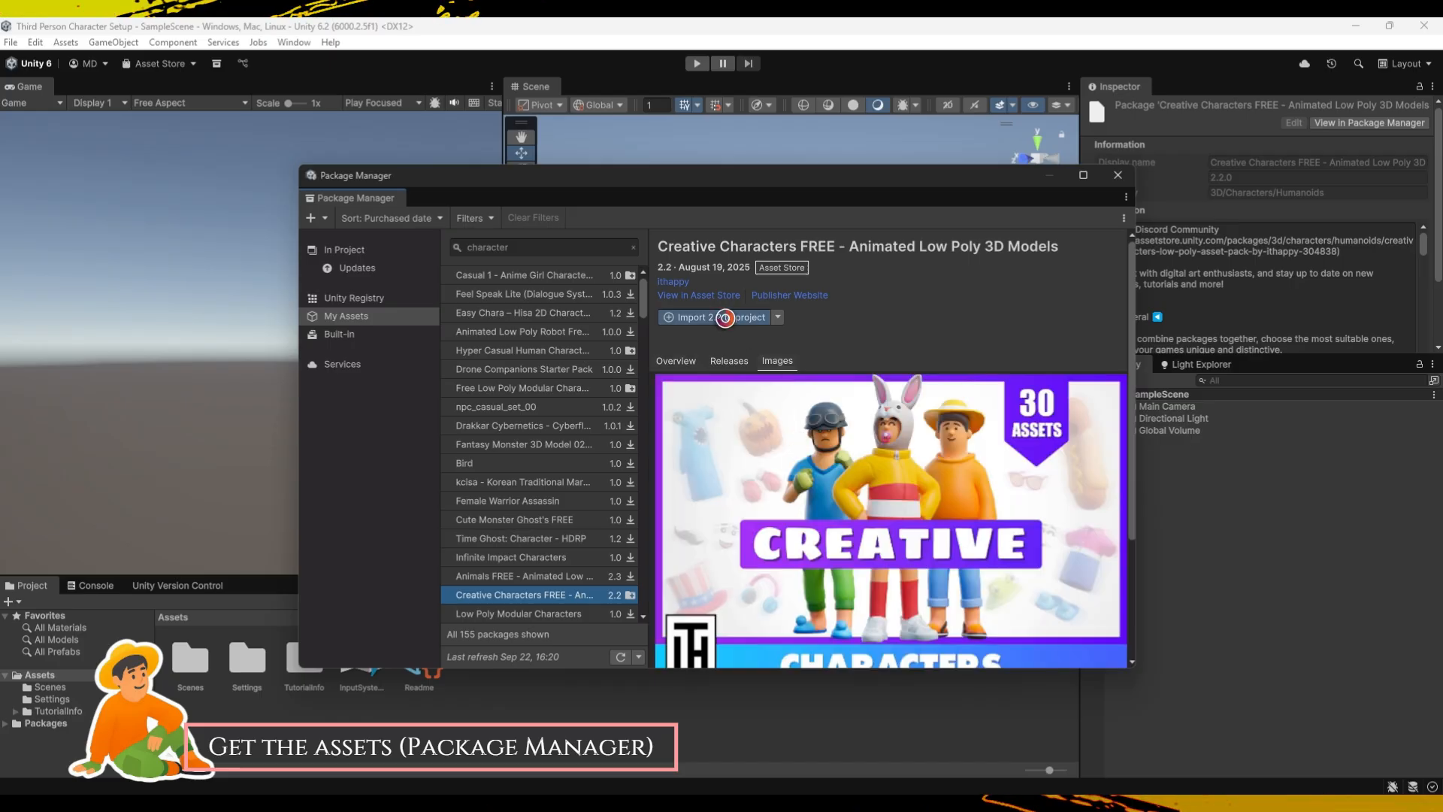
scroll(331, 511, down, 15)
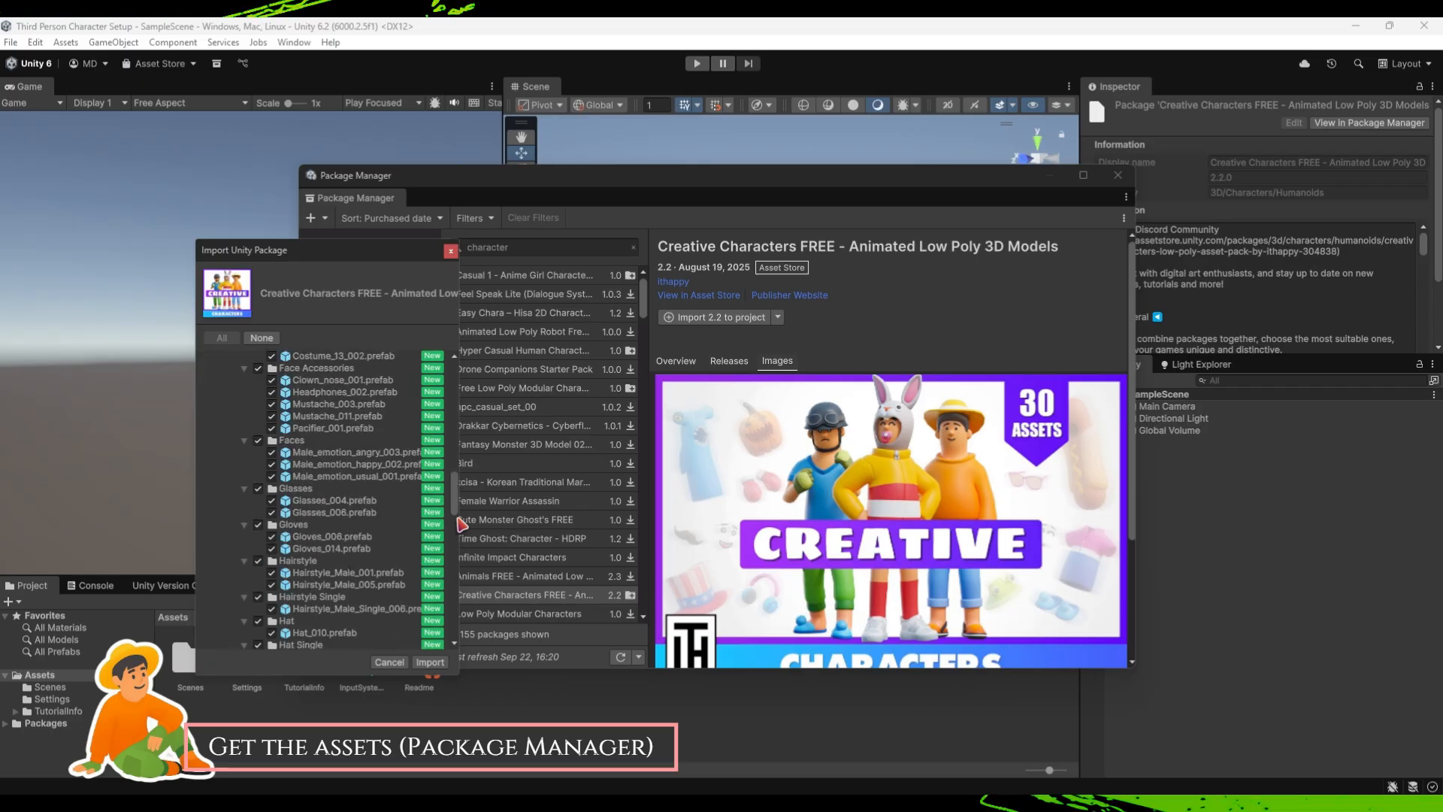
drag(457, 498, 450, 632)
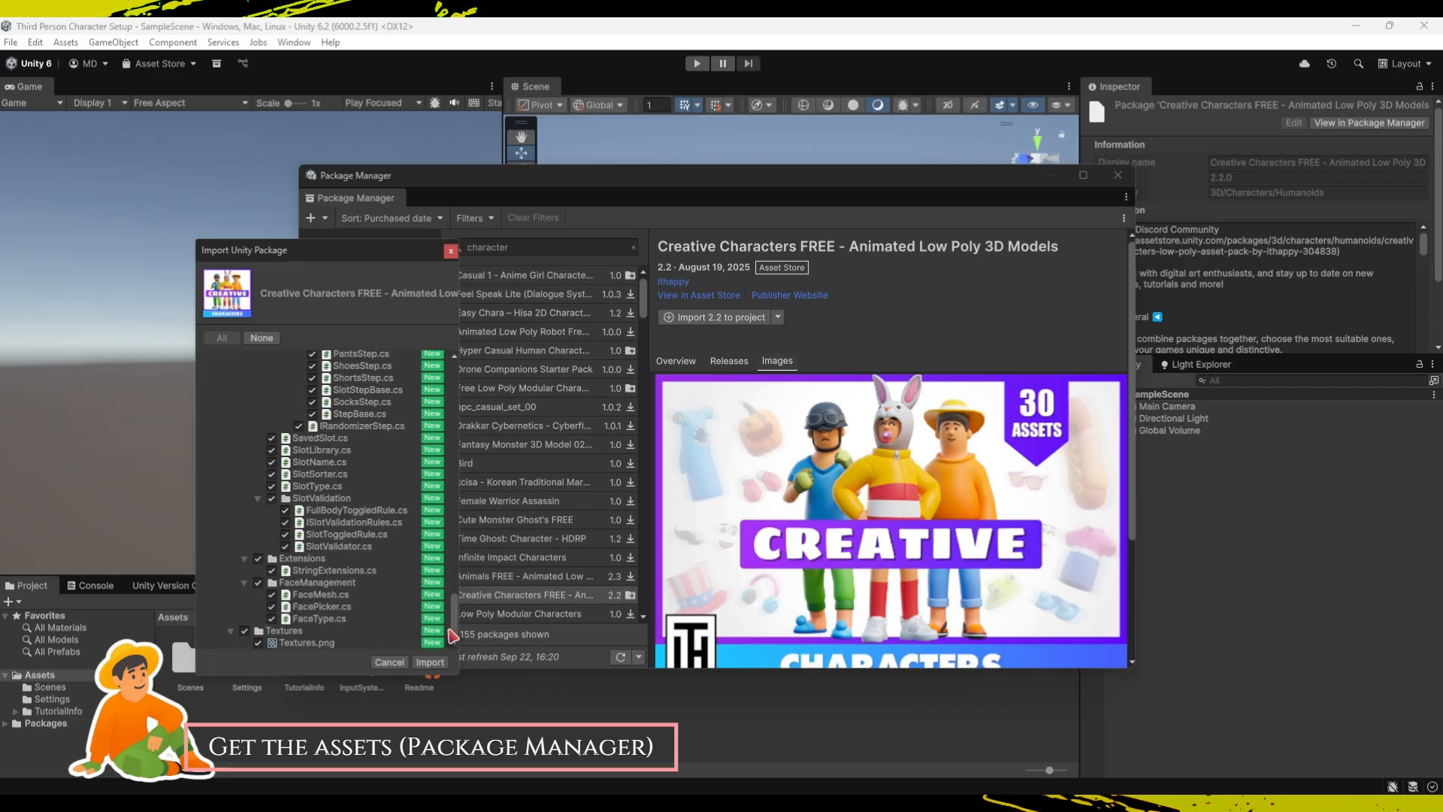
click(430, 663)
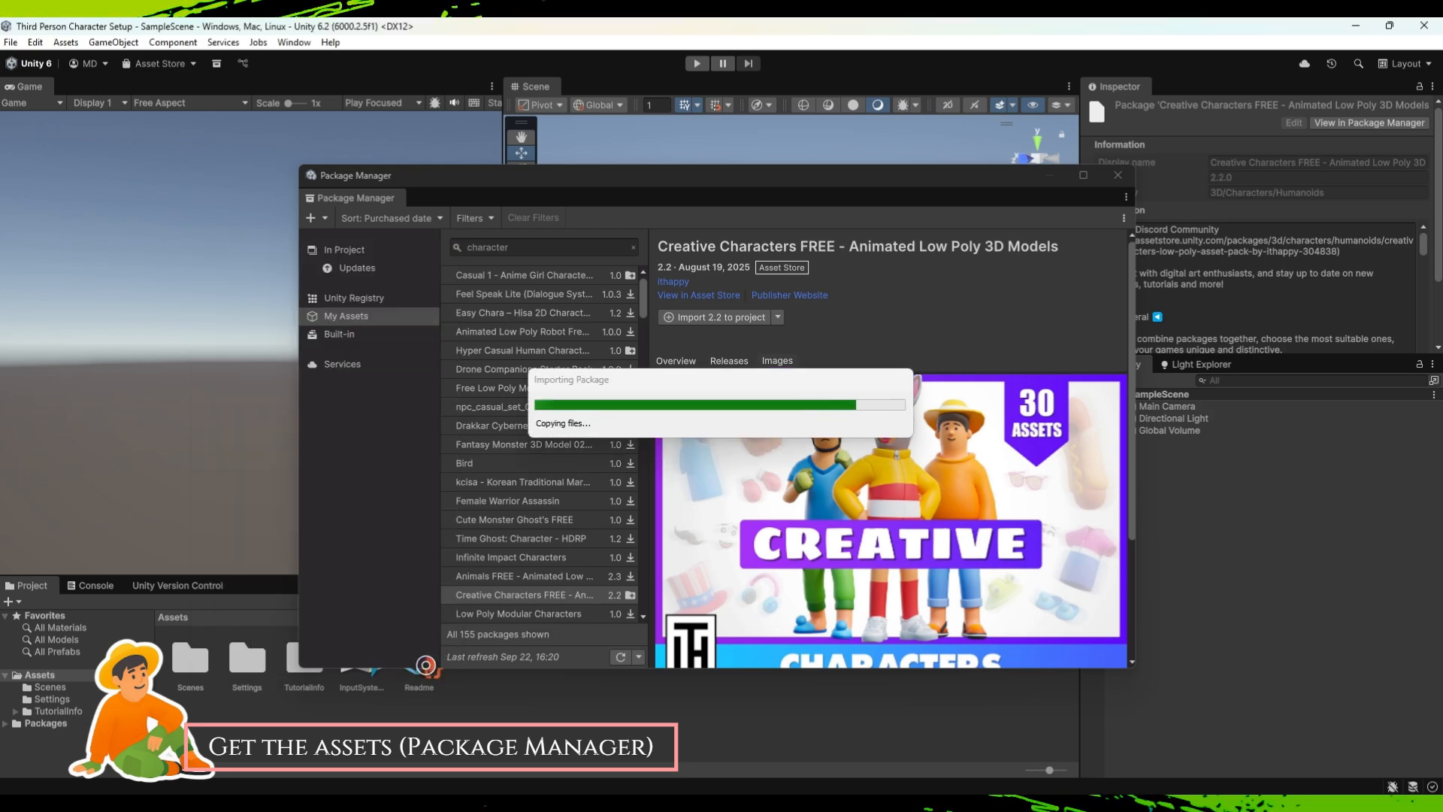
Find the Starter Assets - ThirdPerson package by searching for "third person", and import it completely with its dependencies installed or upgraded.
click(509, 248)
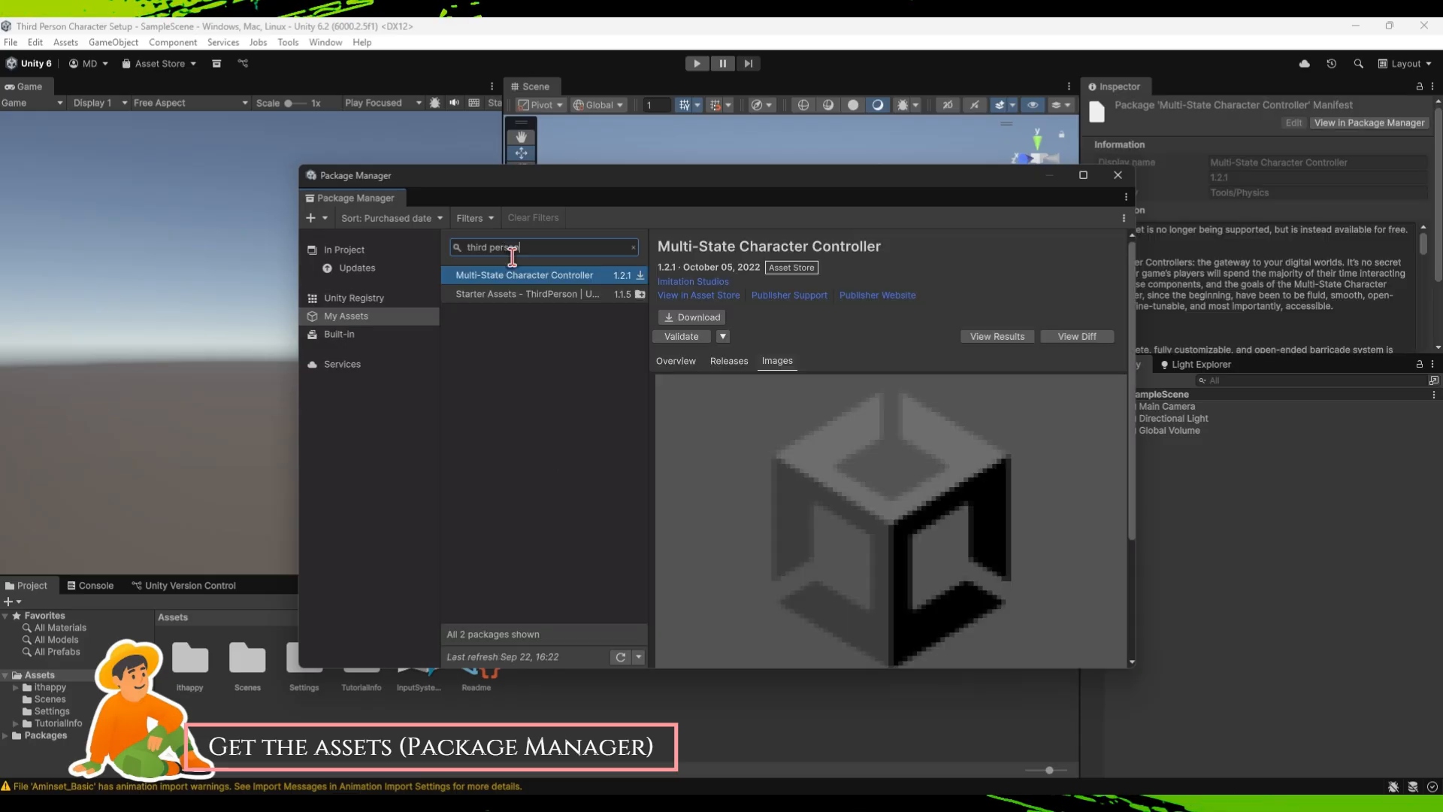
click(536, 298)
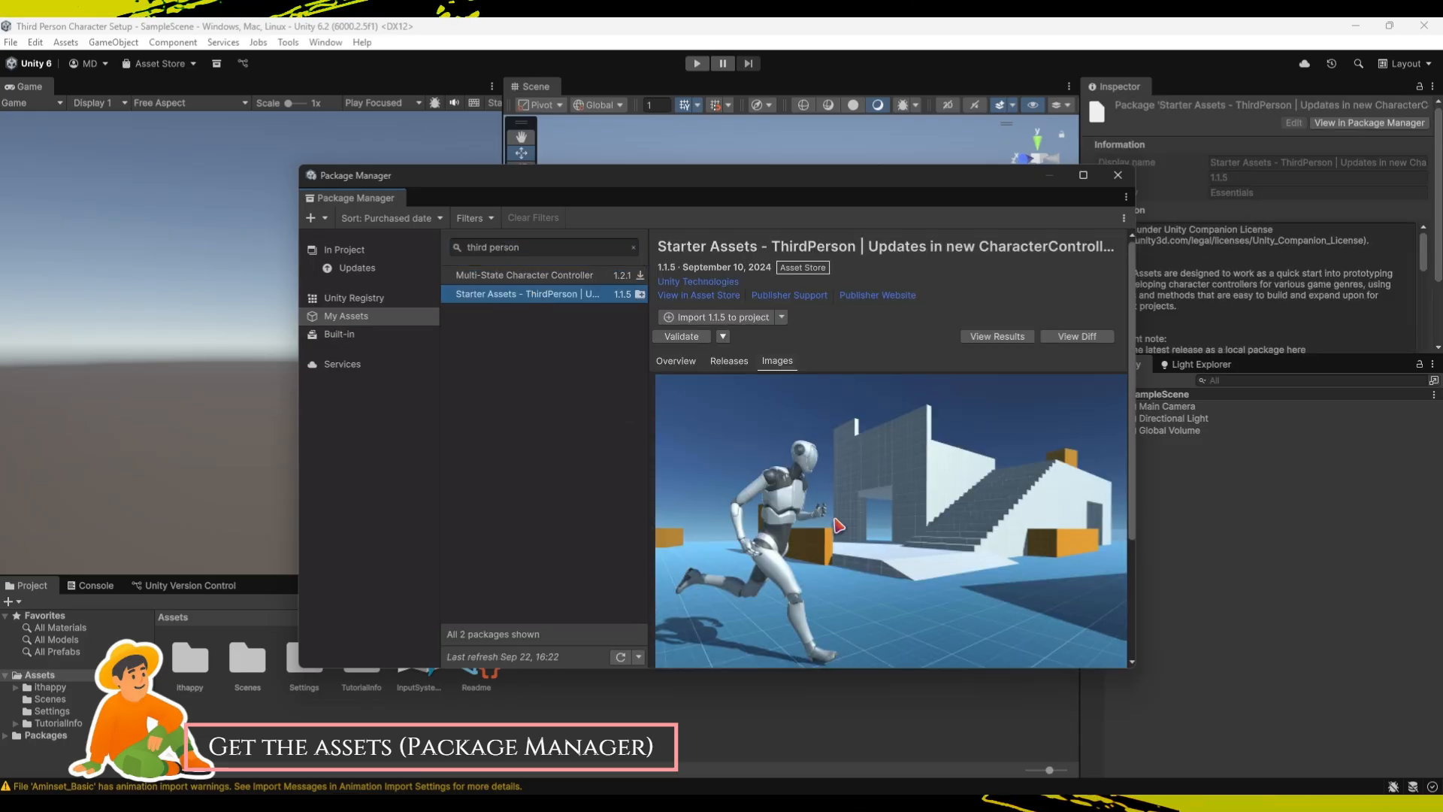
click(742, 317)
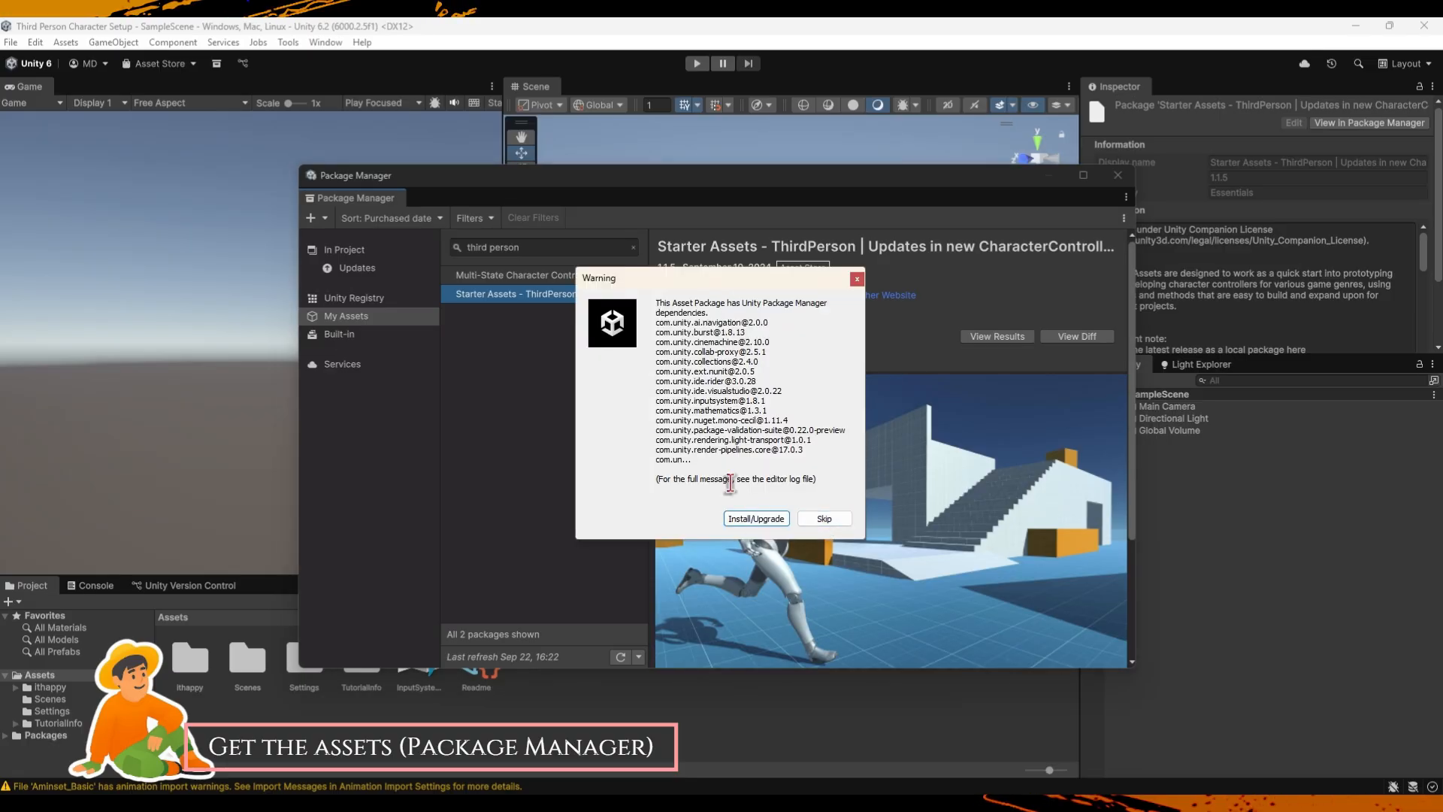
click(754, 519)
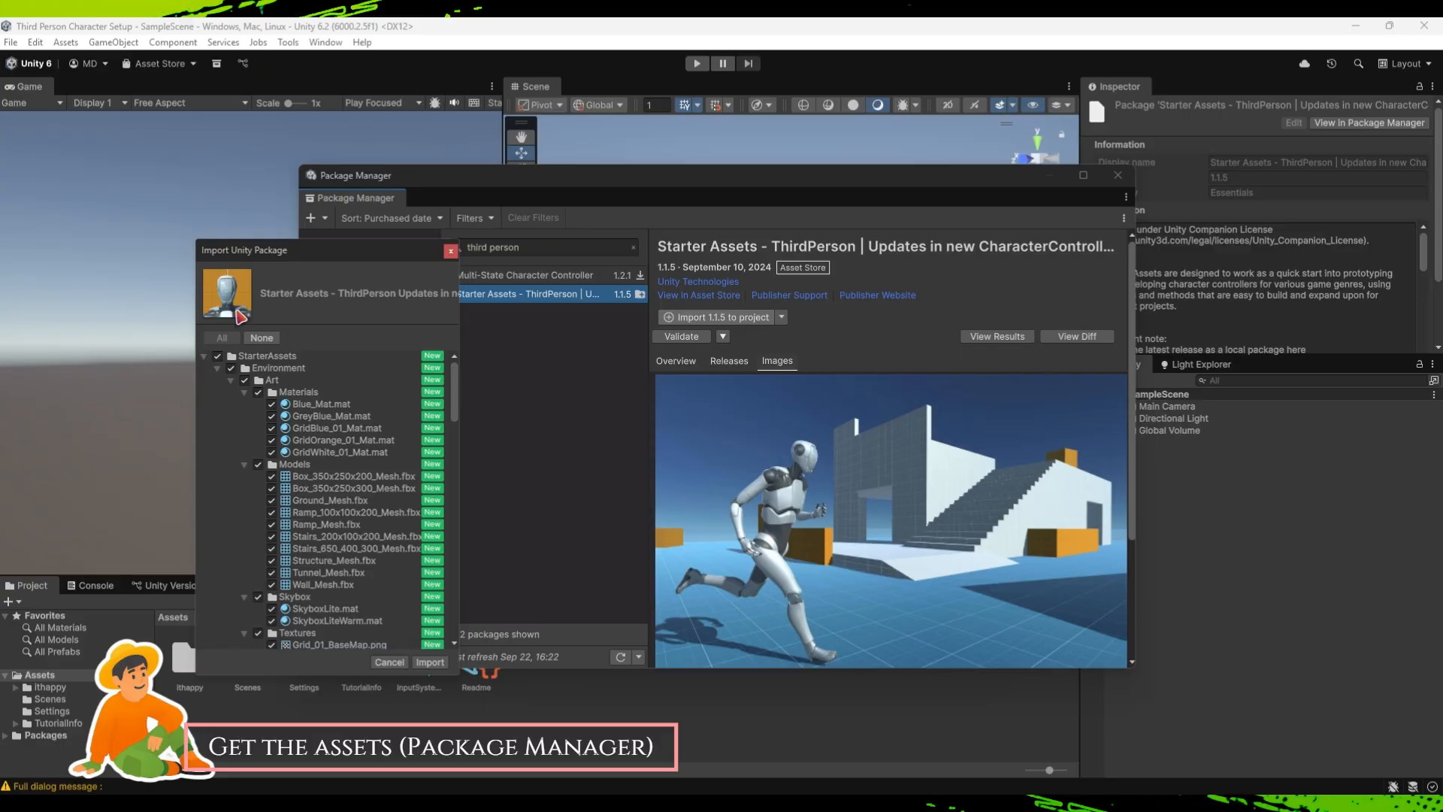
scroll(309, 517, down, 10)
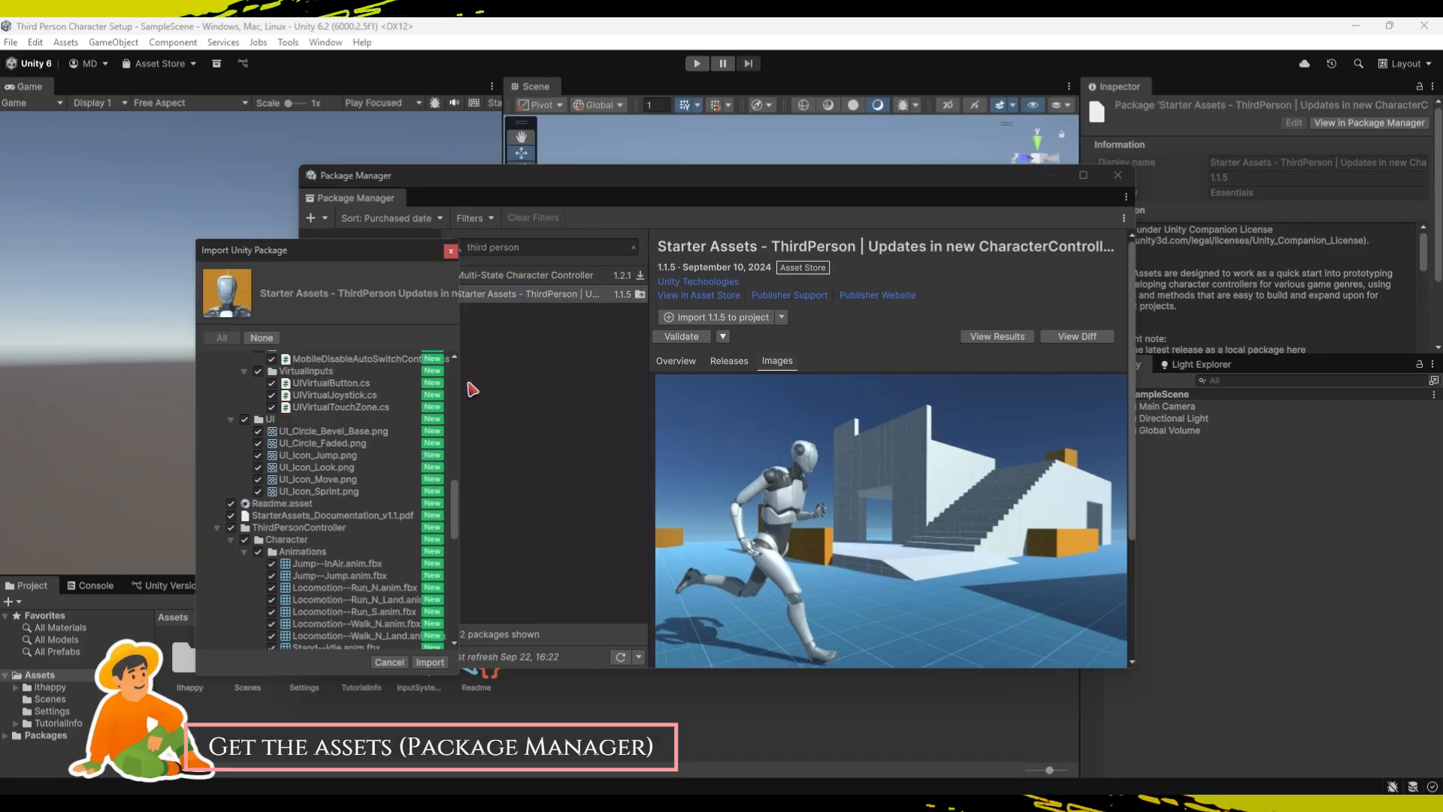
drag(454, 485, 453, 645)
click(430, 662)
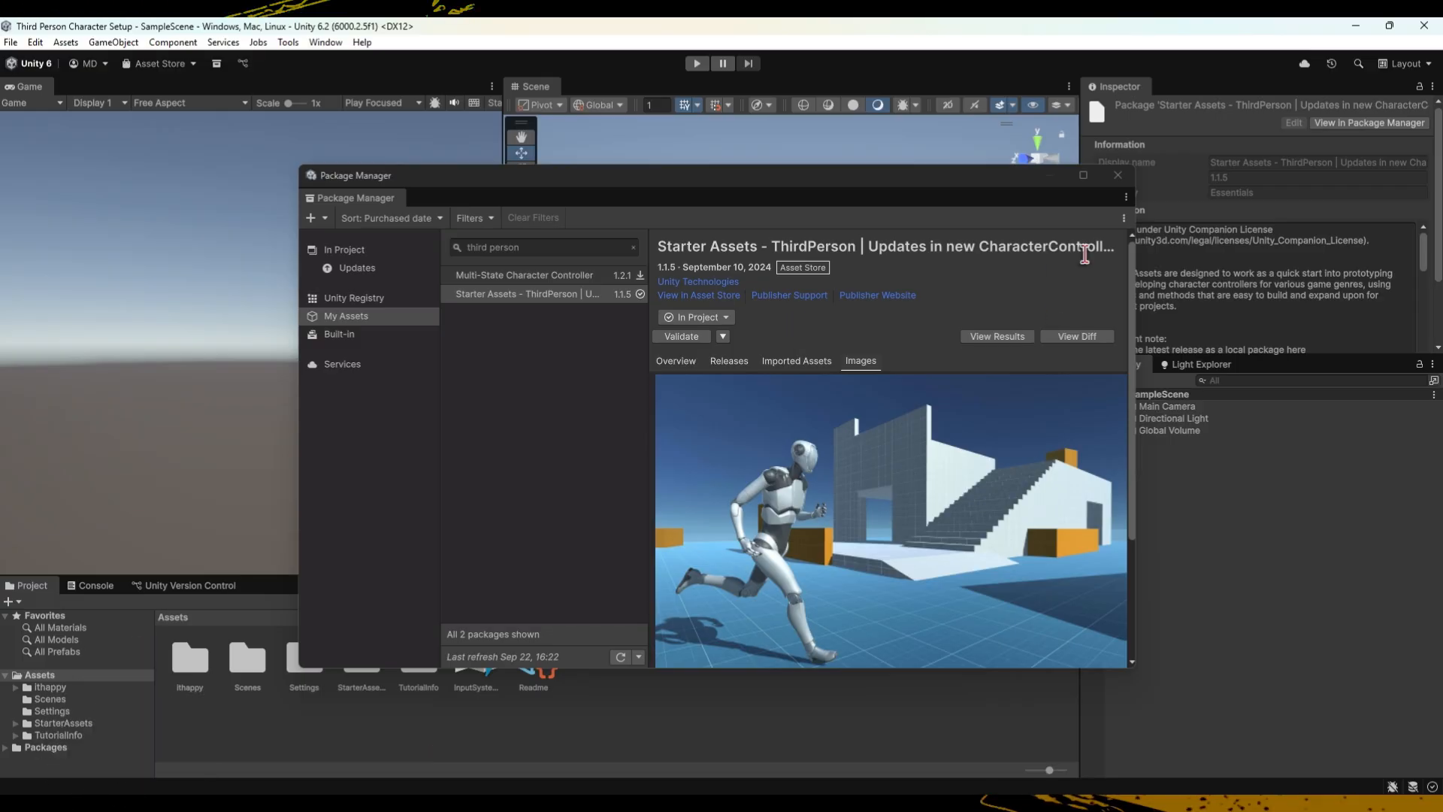
click(1118, 175)
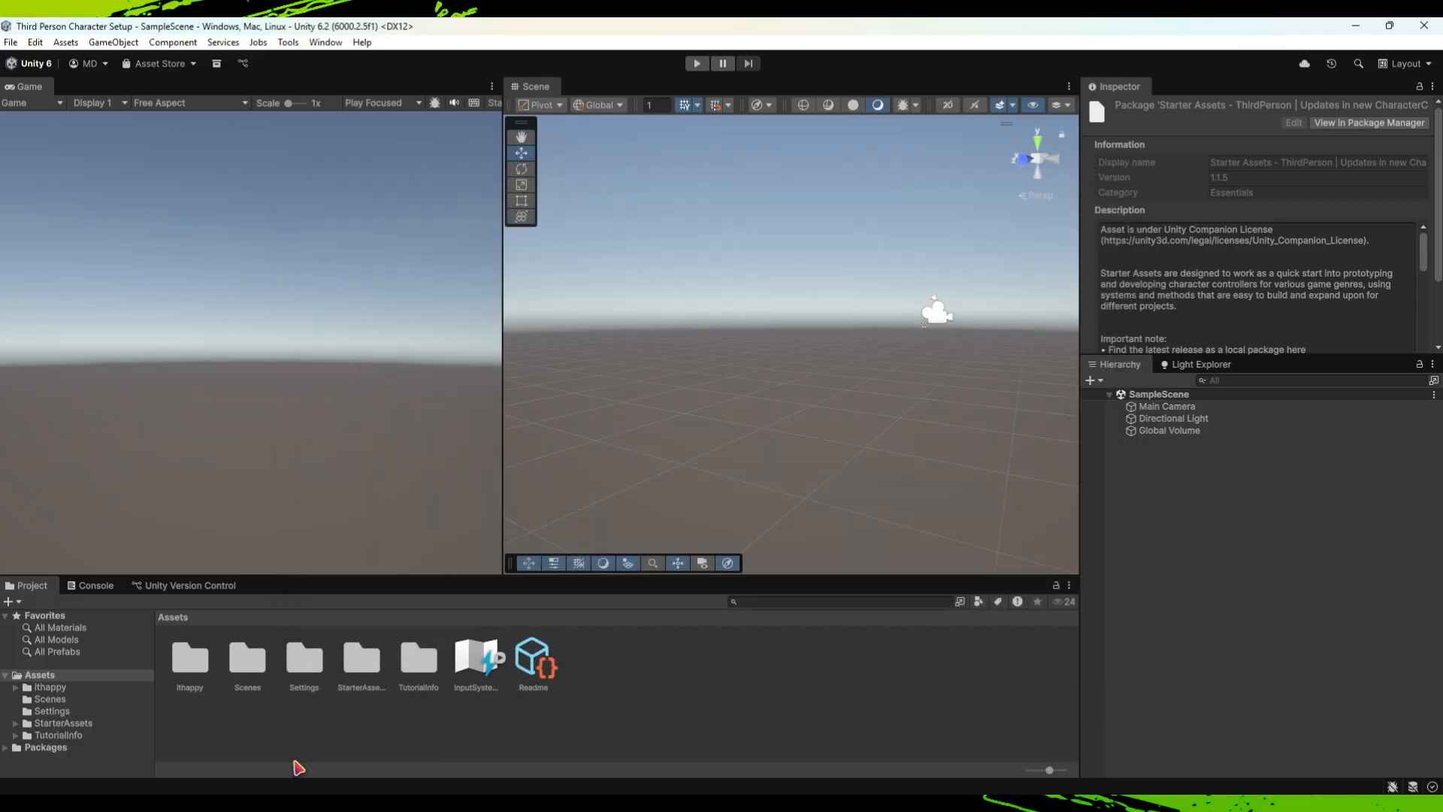
Open the Playground scene from the Scenes folder of StarterAssets' ThirdPersonController.
double_click(362, 660)
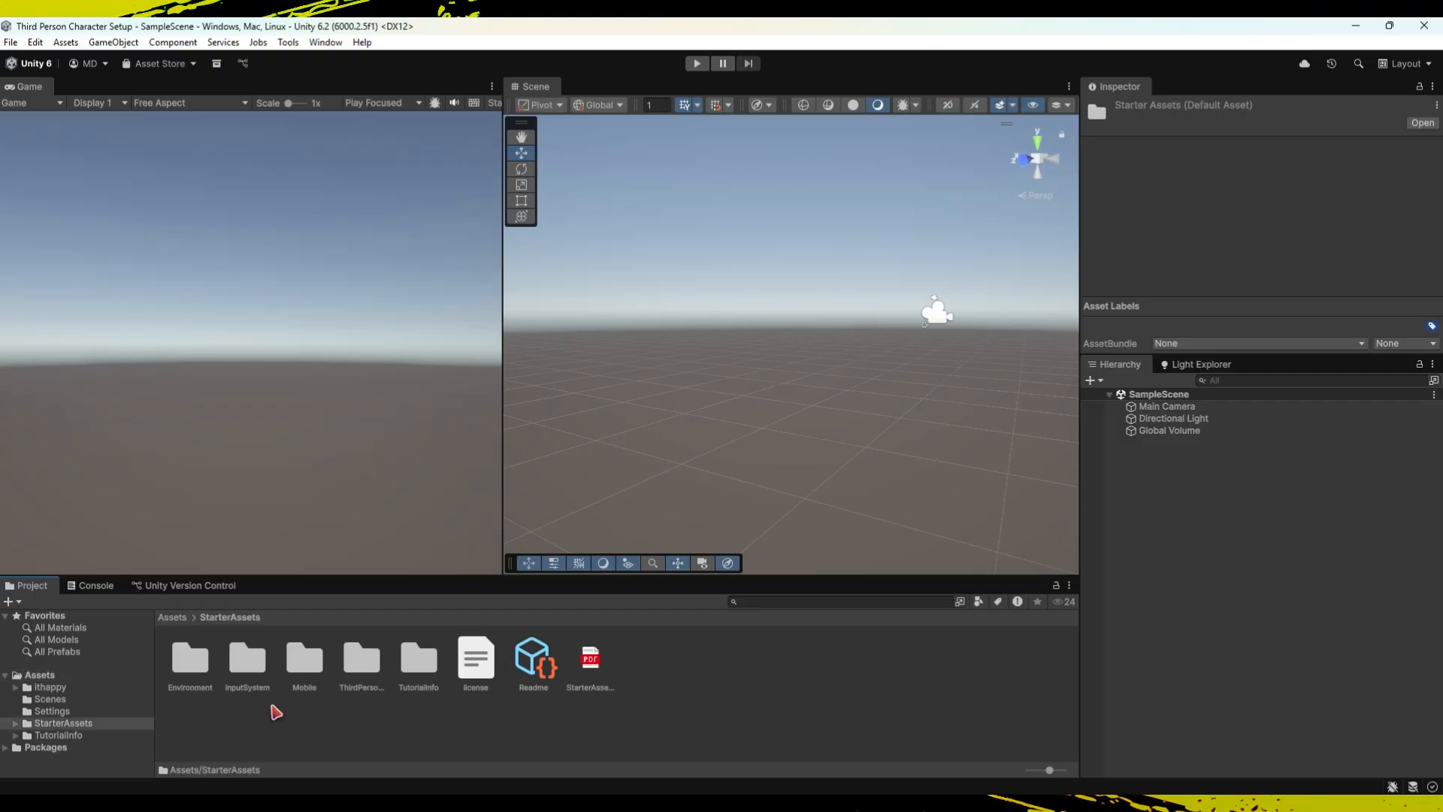
double_click(359, 677)
double_click(305, 662)
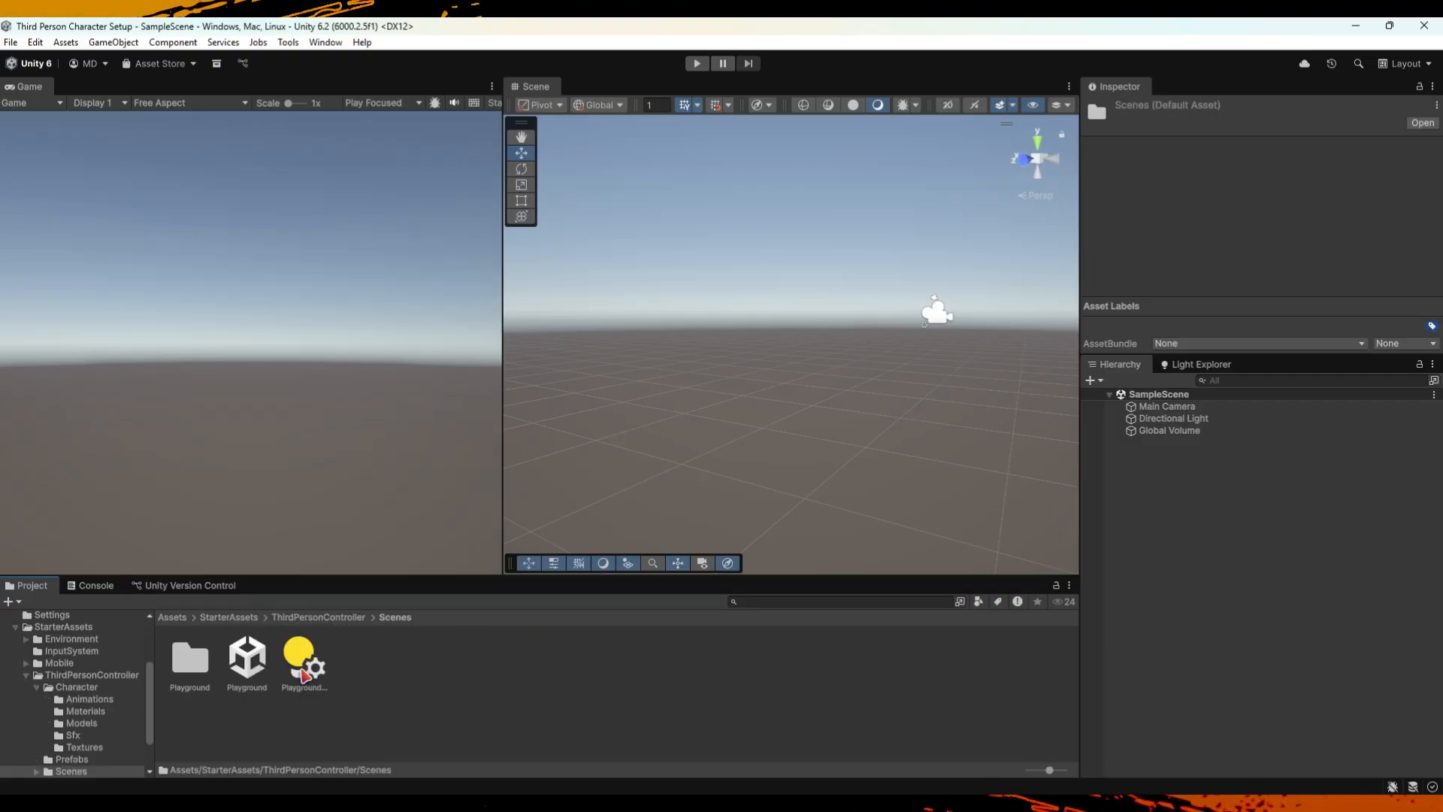
click(246, 673)
double_click(246, 672)
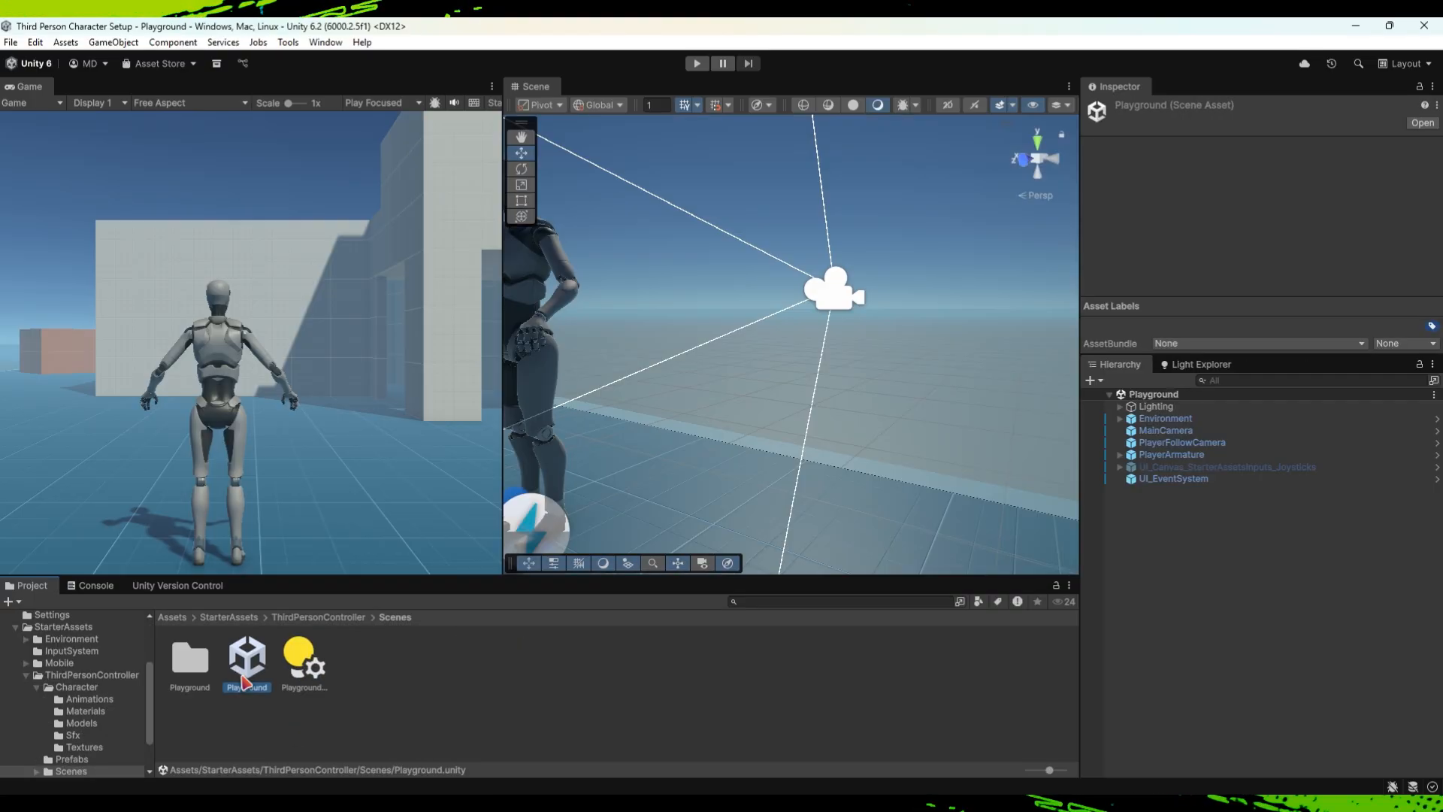
Run the Playground scene in play mode and give the running game input focus.
right_drag(905, 386, 715, 409)
scroll(715, 409, down, 3)
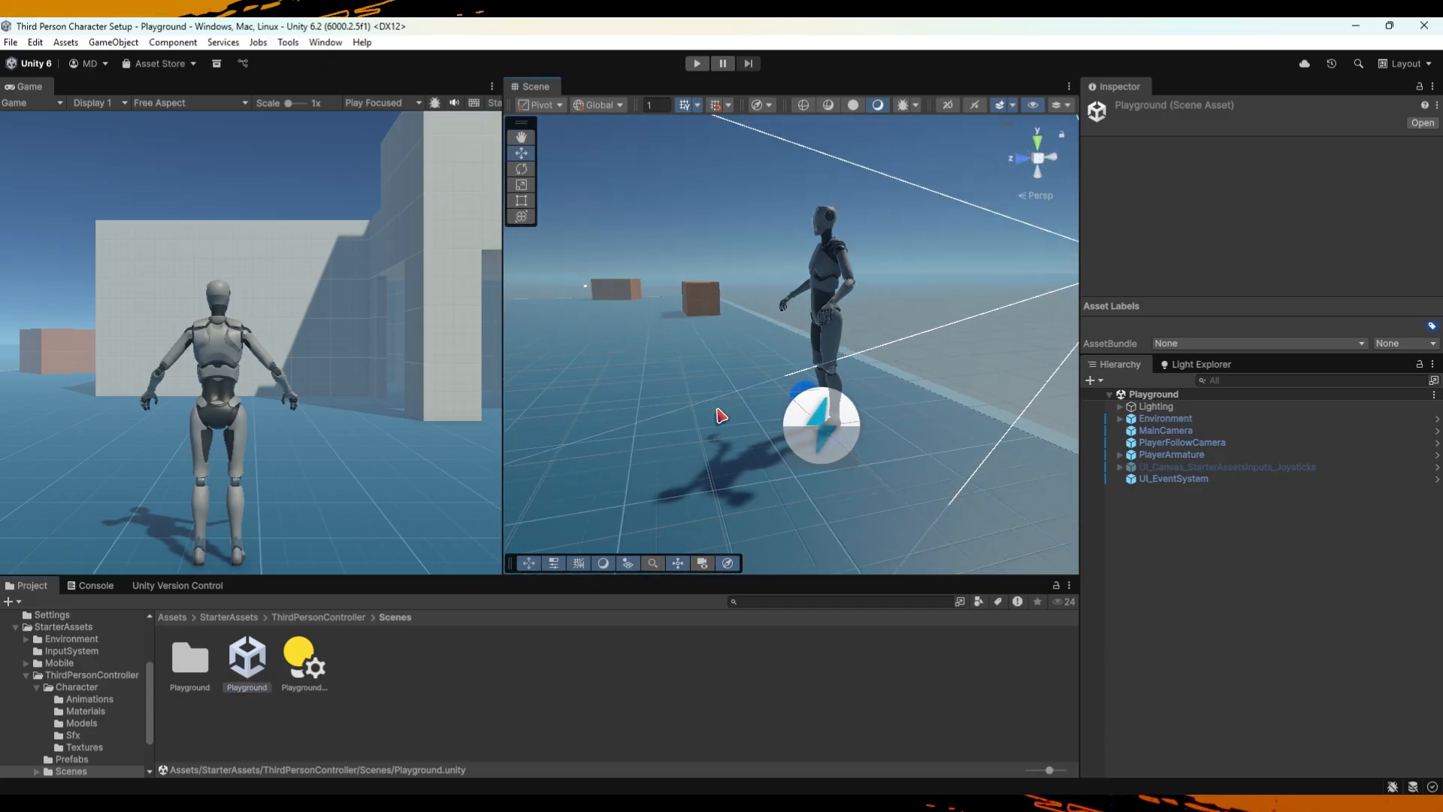
middle_drag(684, 390, 930, 481)
right_drag(715, 363, 1029, 351)
middle_drag(707, 436, 963, 354)
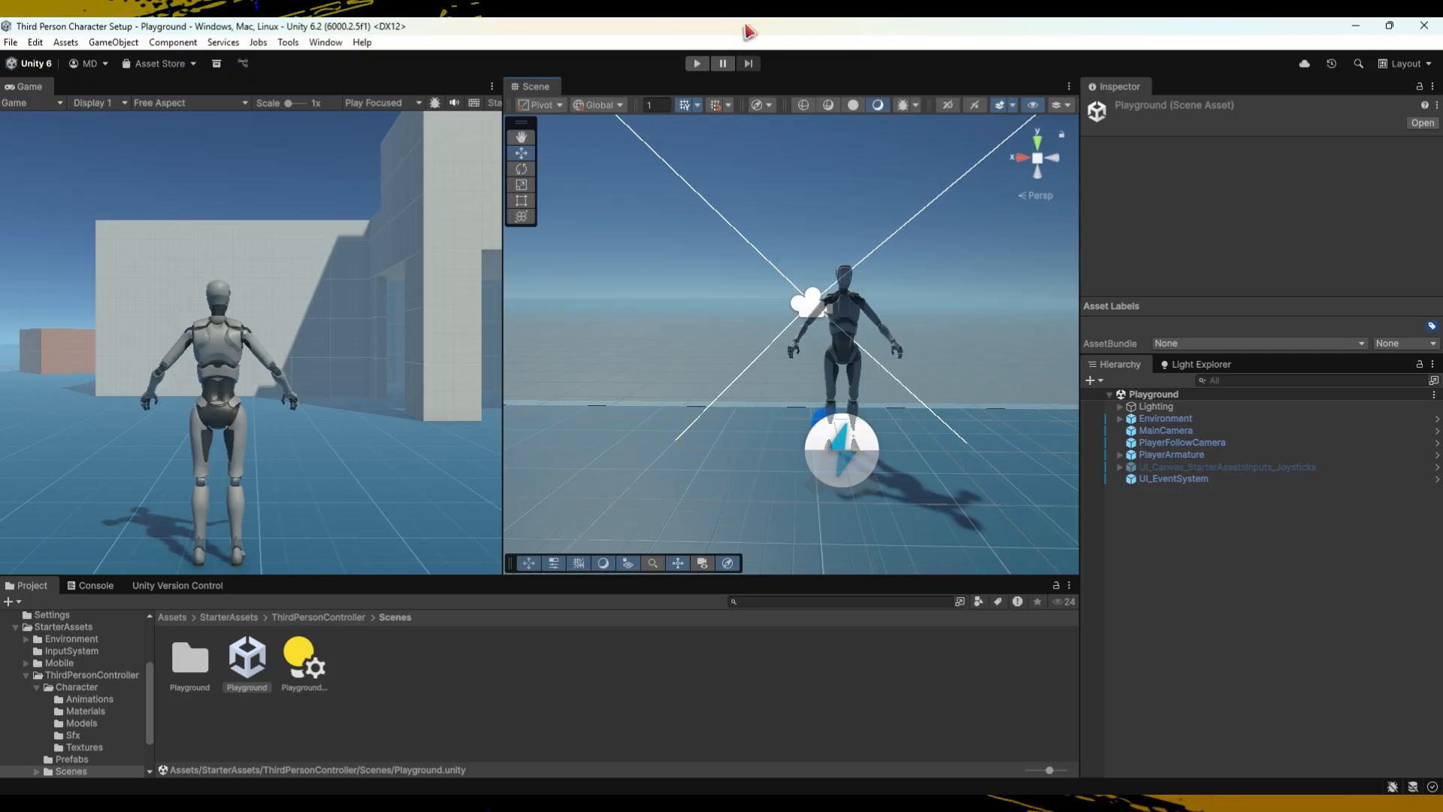
click(710, 299)
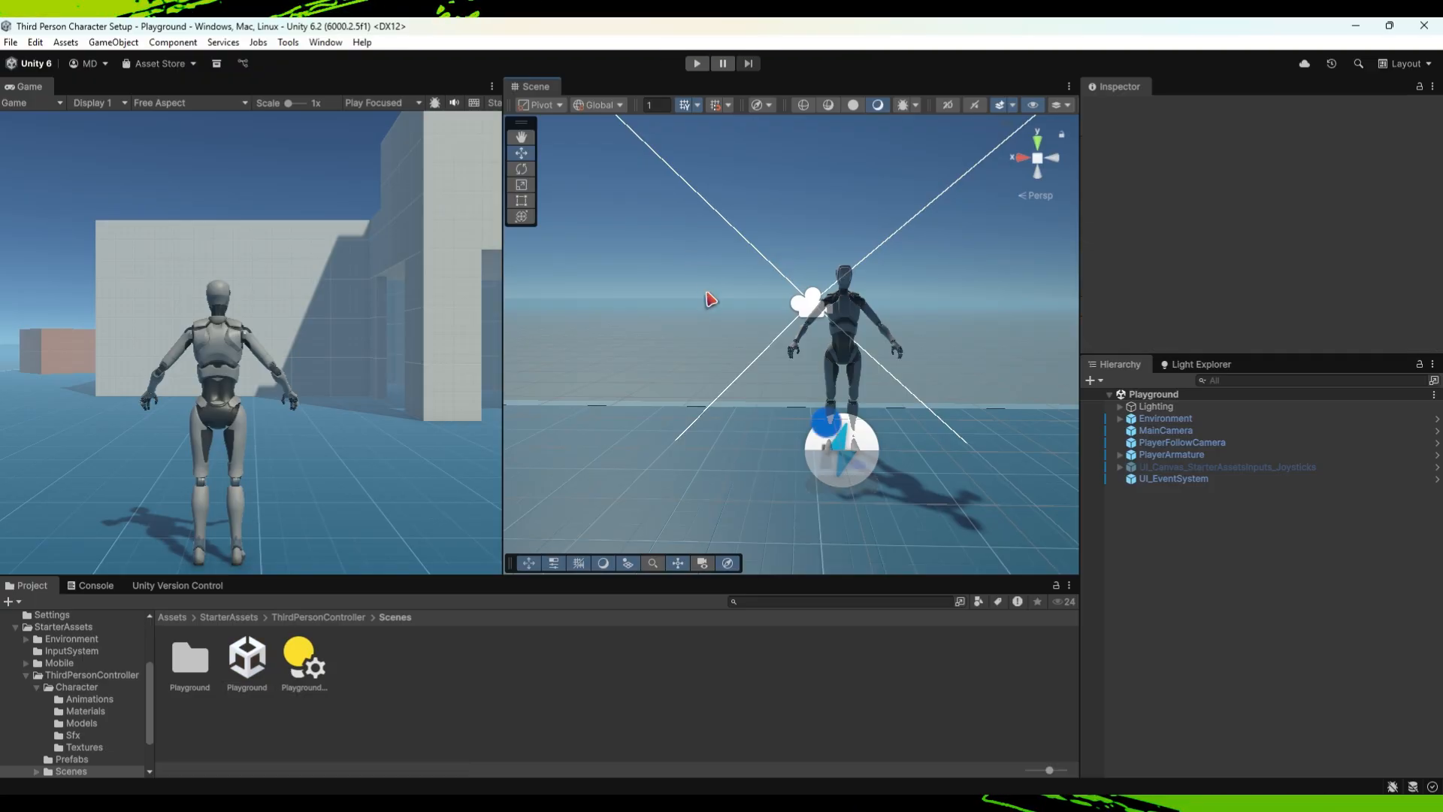
key(ctrl+p)
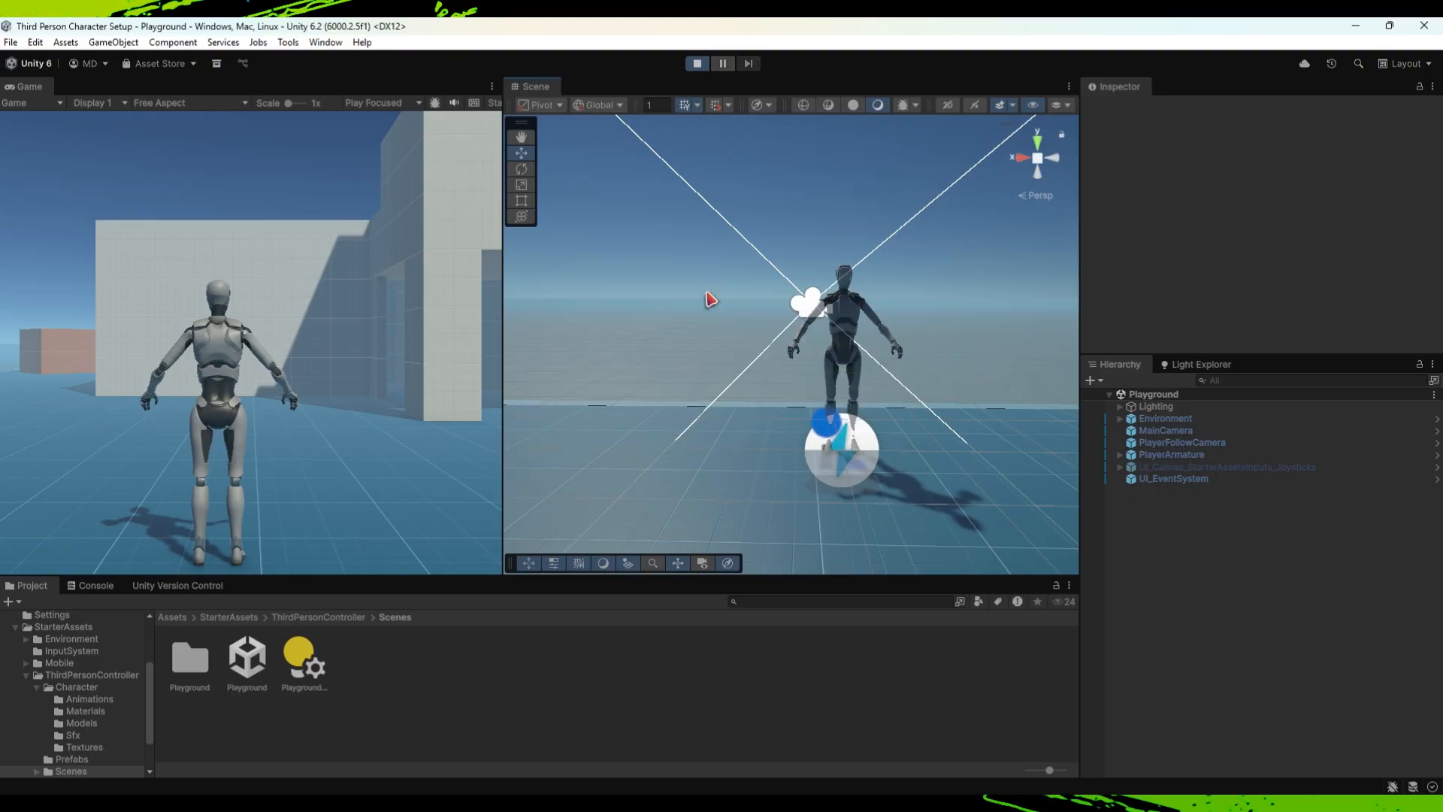
click(309, 451)
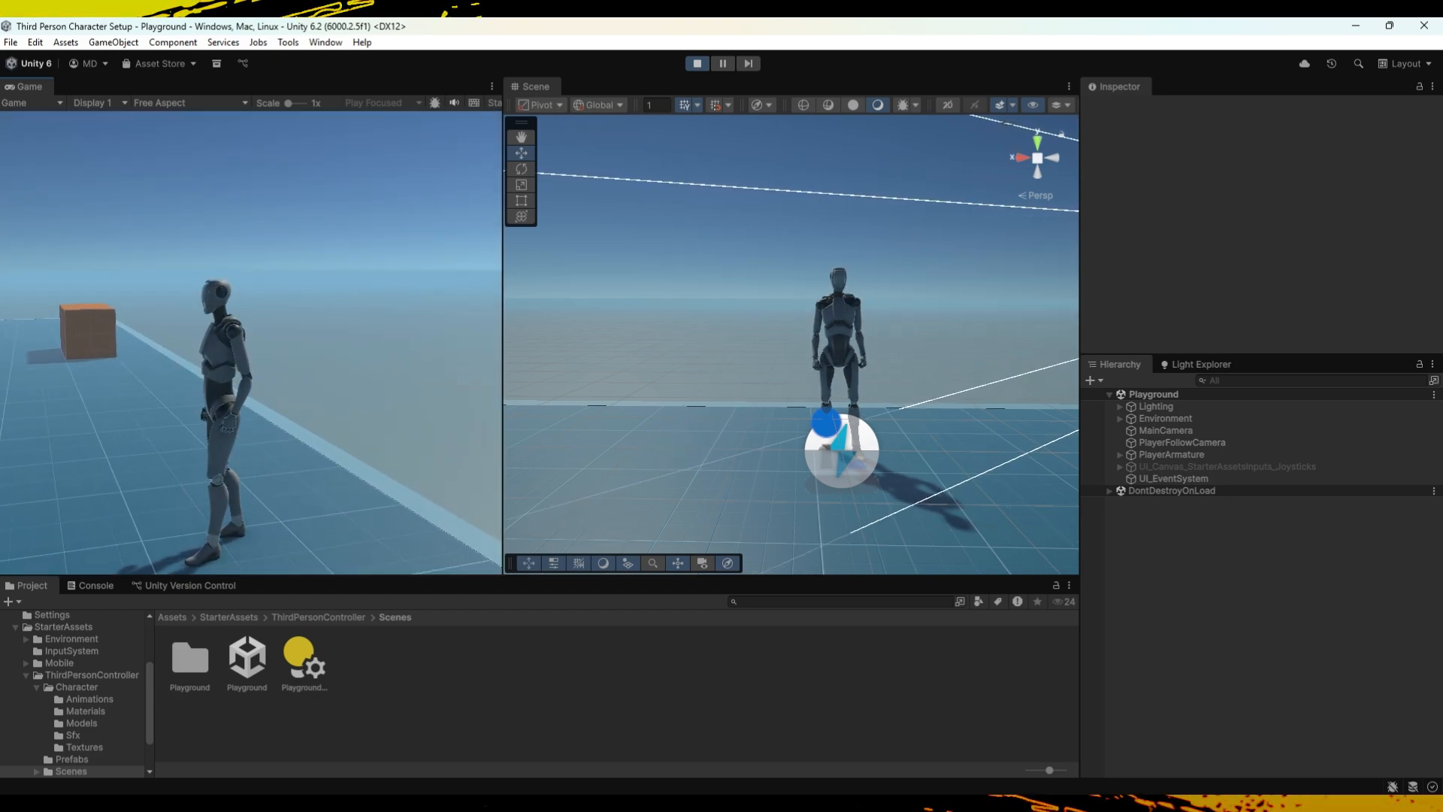
Maximize the Game view while the scene is running.
key(Escape)
click(492, 86)
click(579, 143)
click(516, 492)
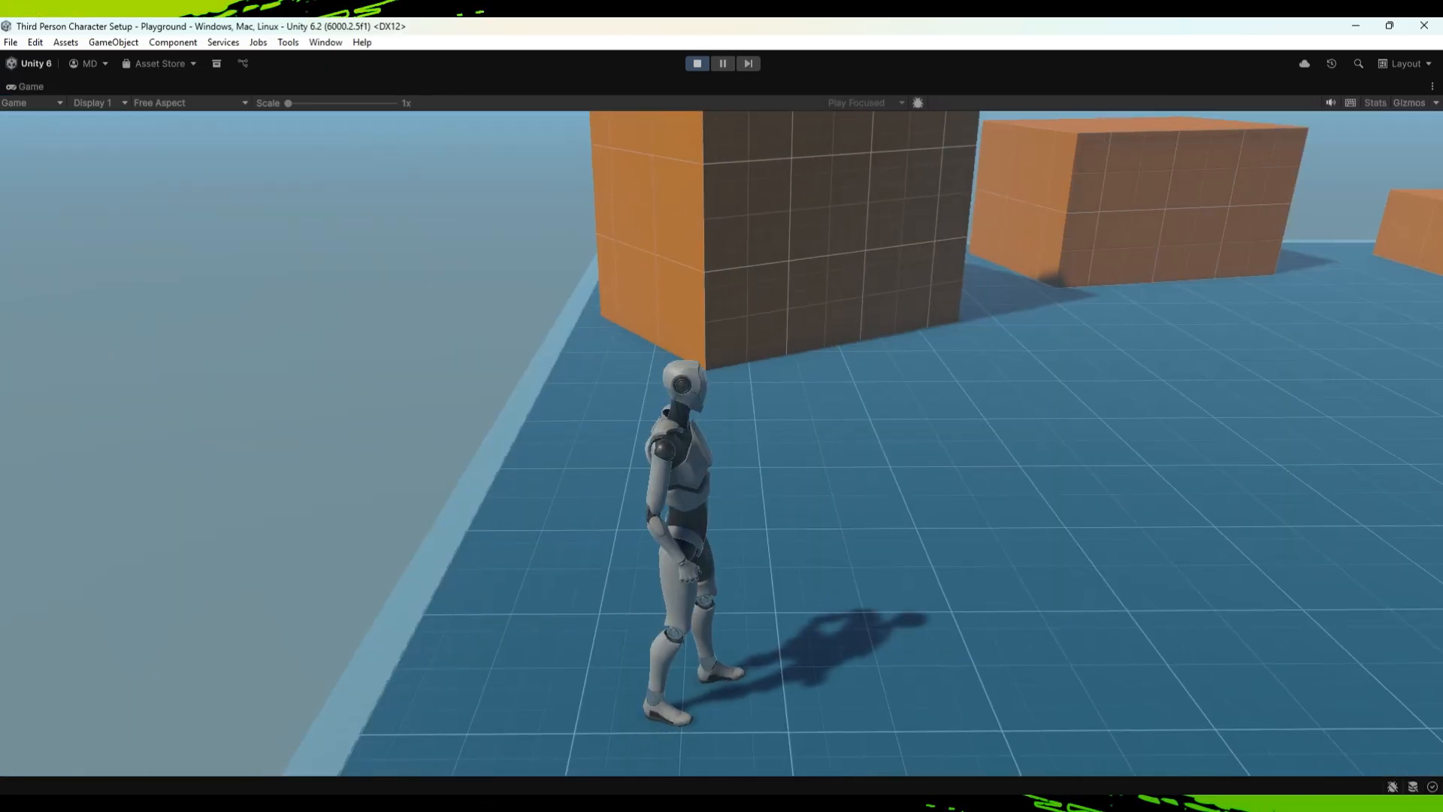
Test the robot character's movement by walking it forward, backward and sideways around the playground, then release the game's cursor.
key(w)
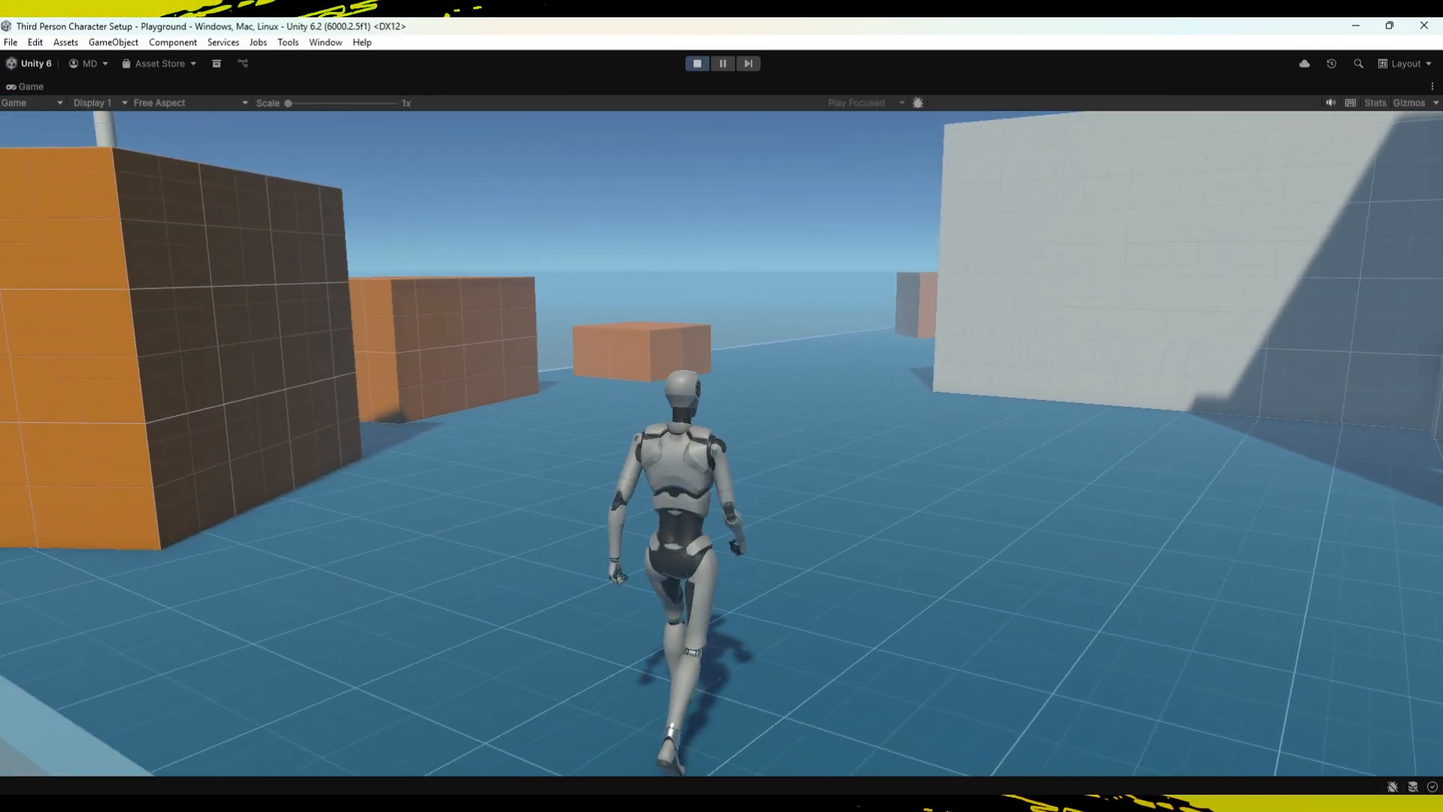
key(d)
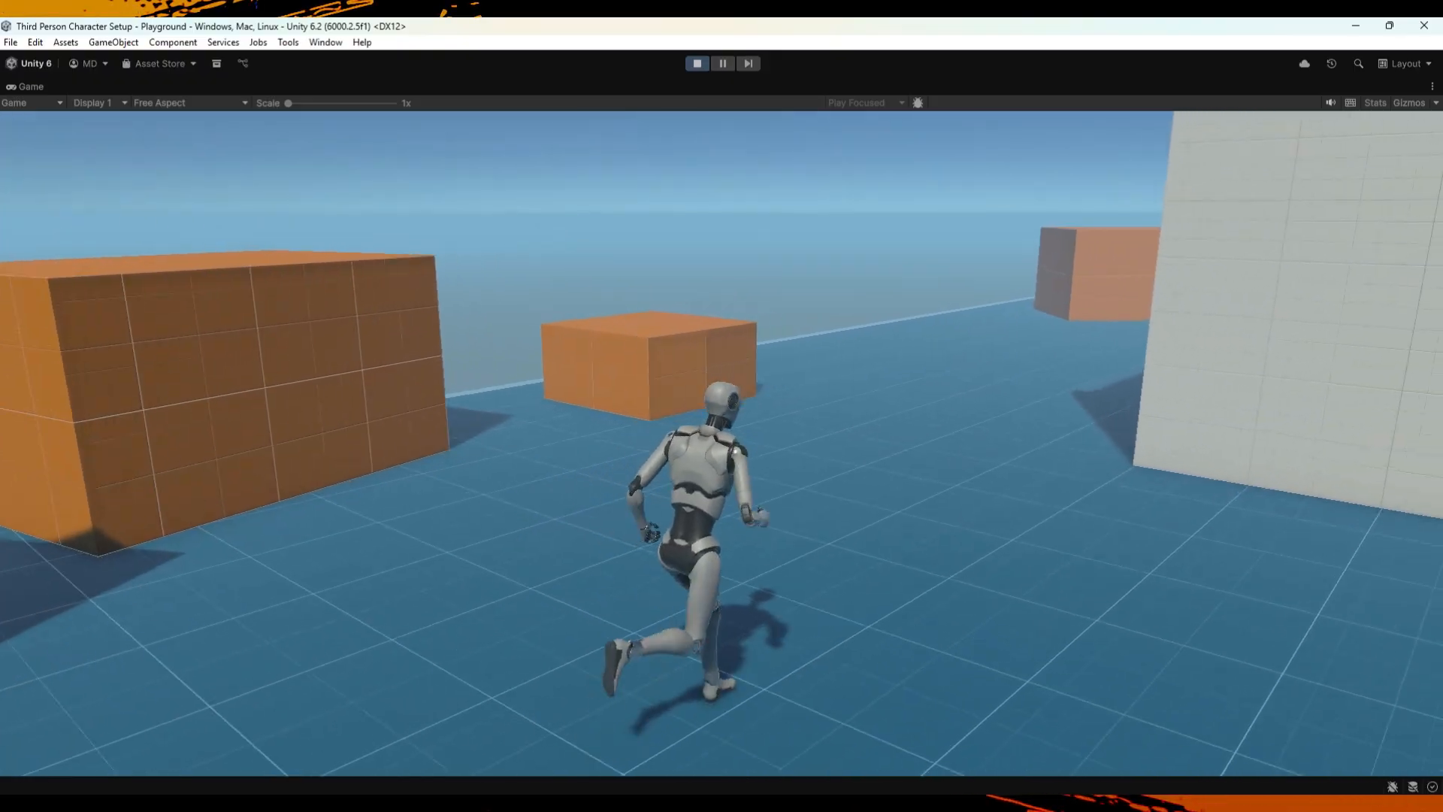
key(a)
key(w)
key(a)
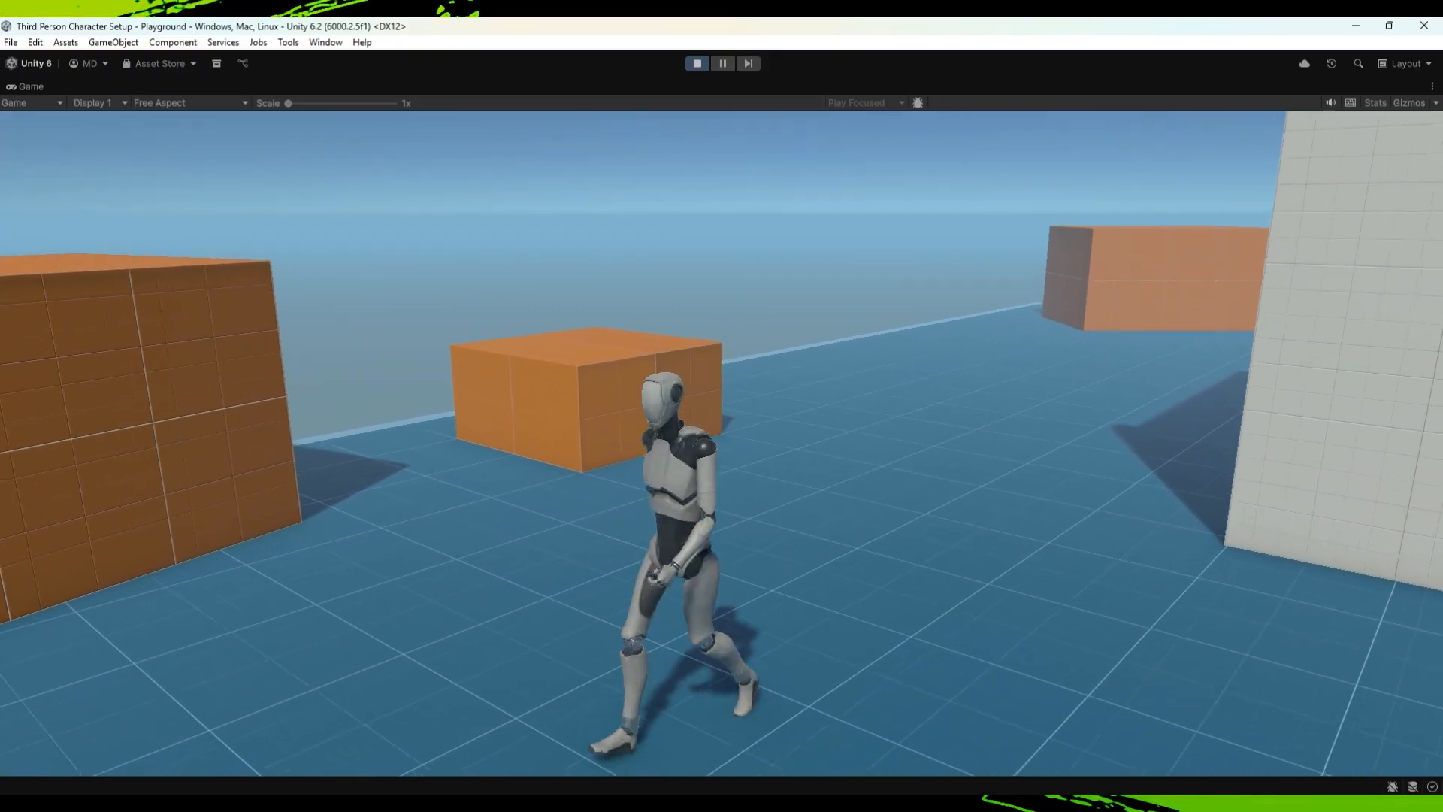
key(s)
key(a)
key(s)
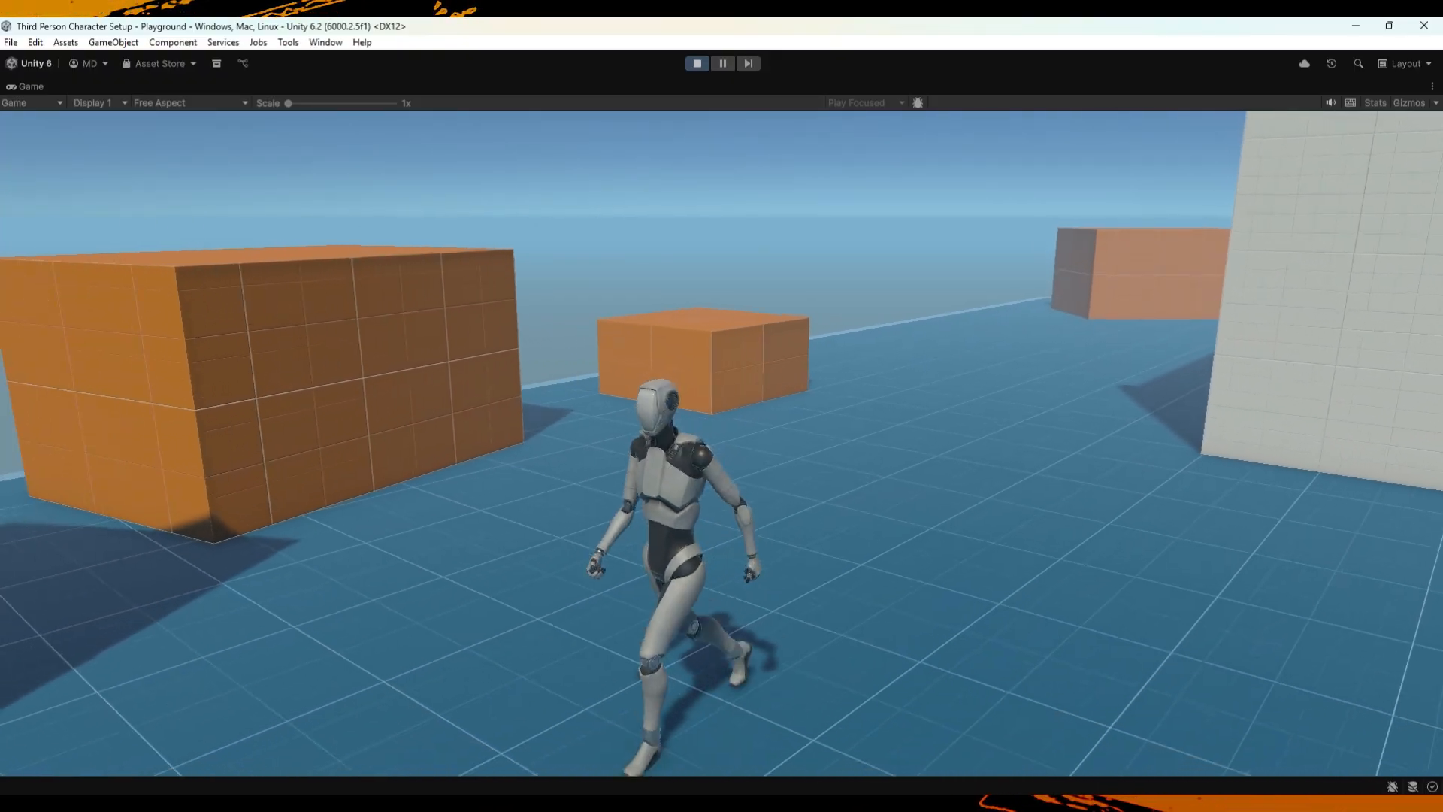
key(w)
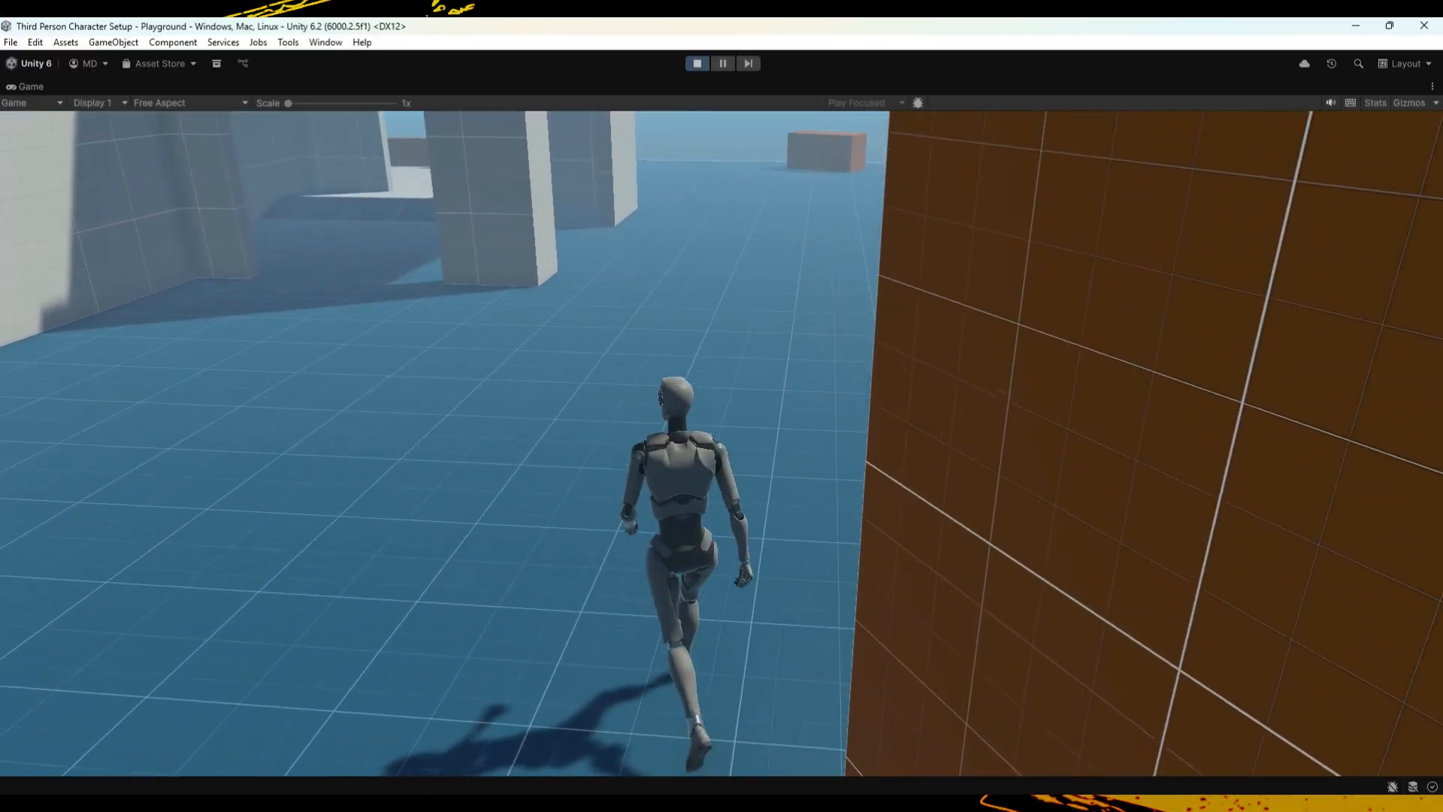
key(Escape)
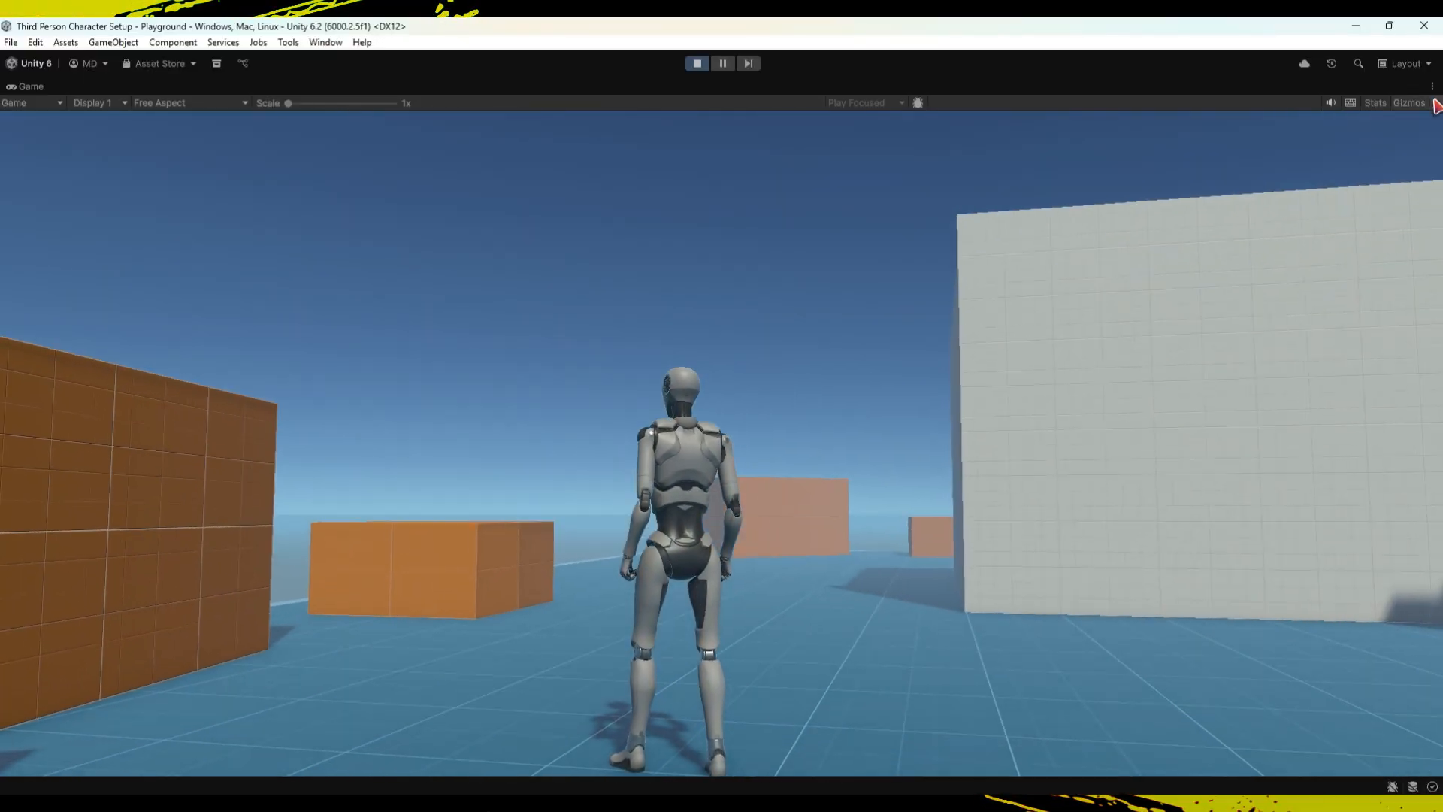
Restore the maximized Game view to the normal editor layout and exit play mode.
click(1433, 87)
click(1282, 145)
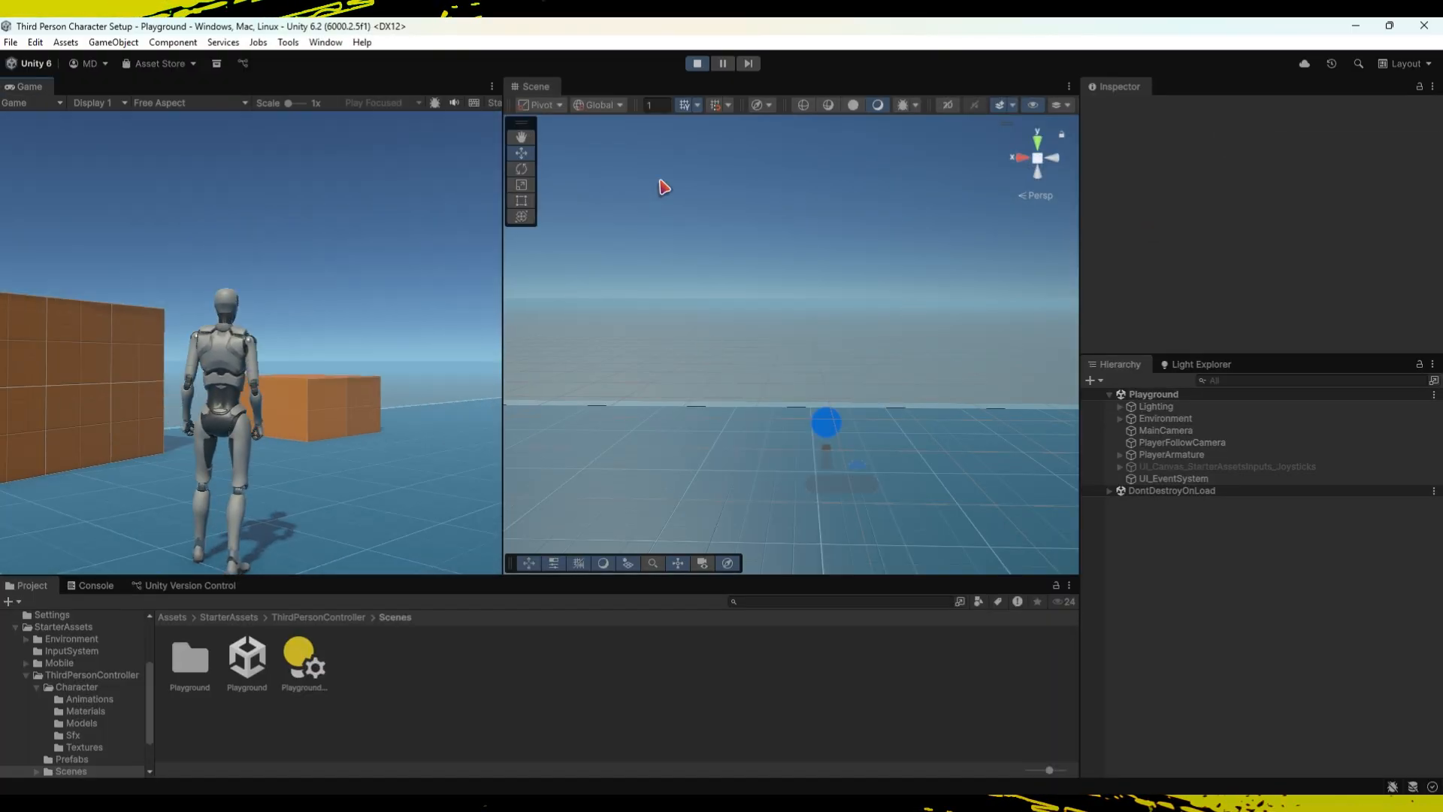
key(ctrl+p)
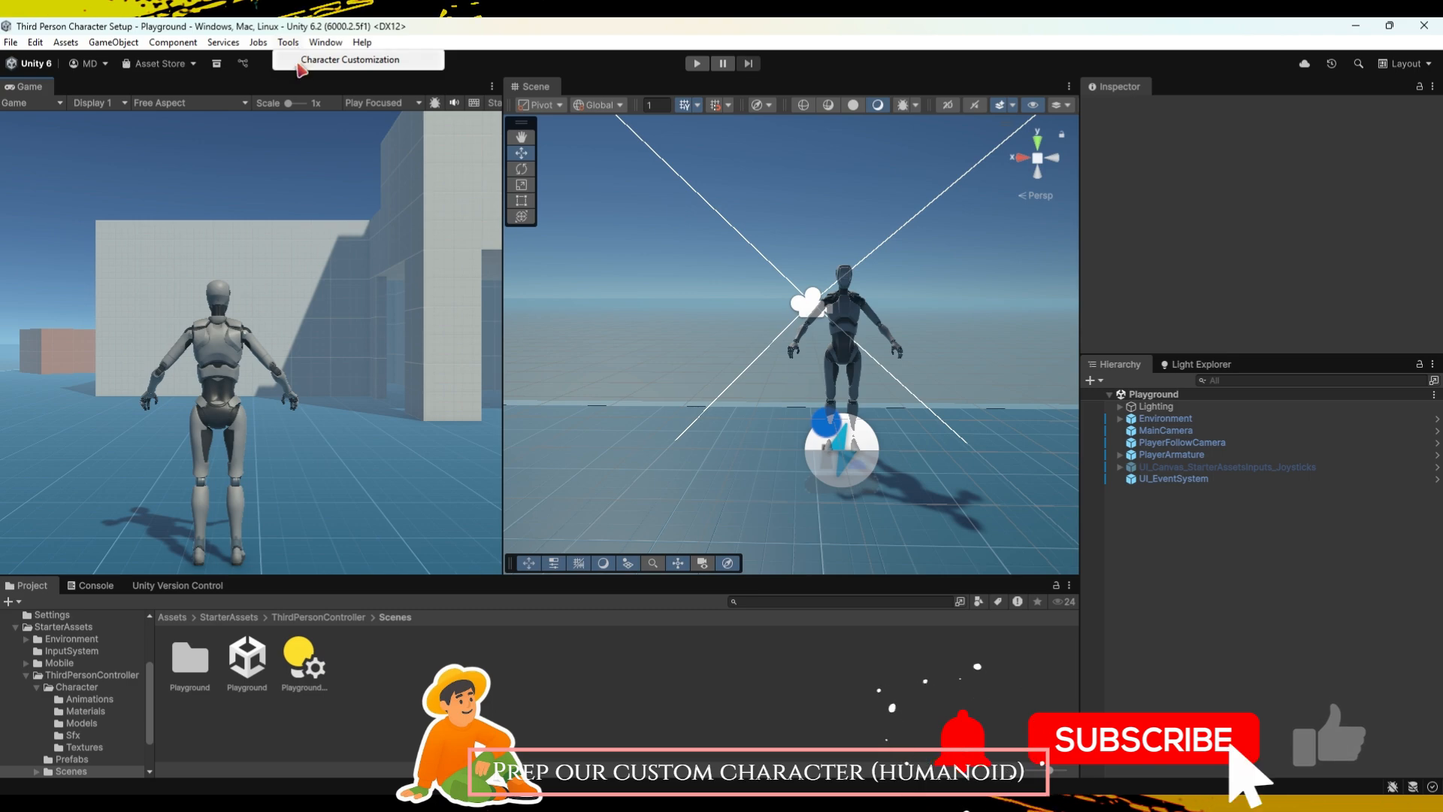
Open the Character Customization tool and enable pants 1/3 in place of the full-body costume.
click(323, 60)
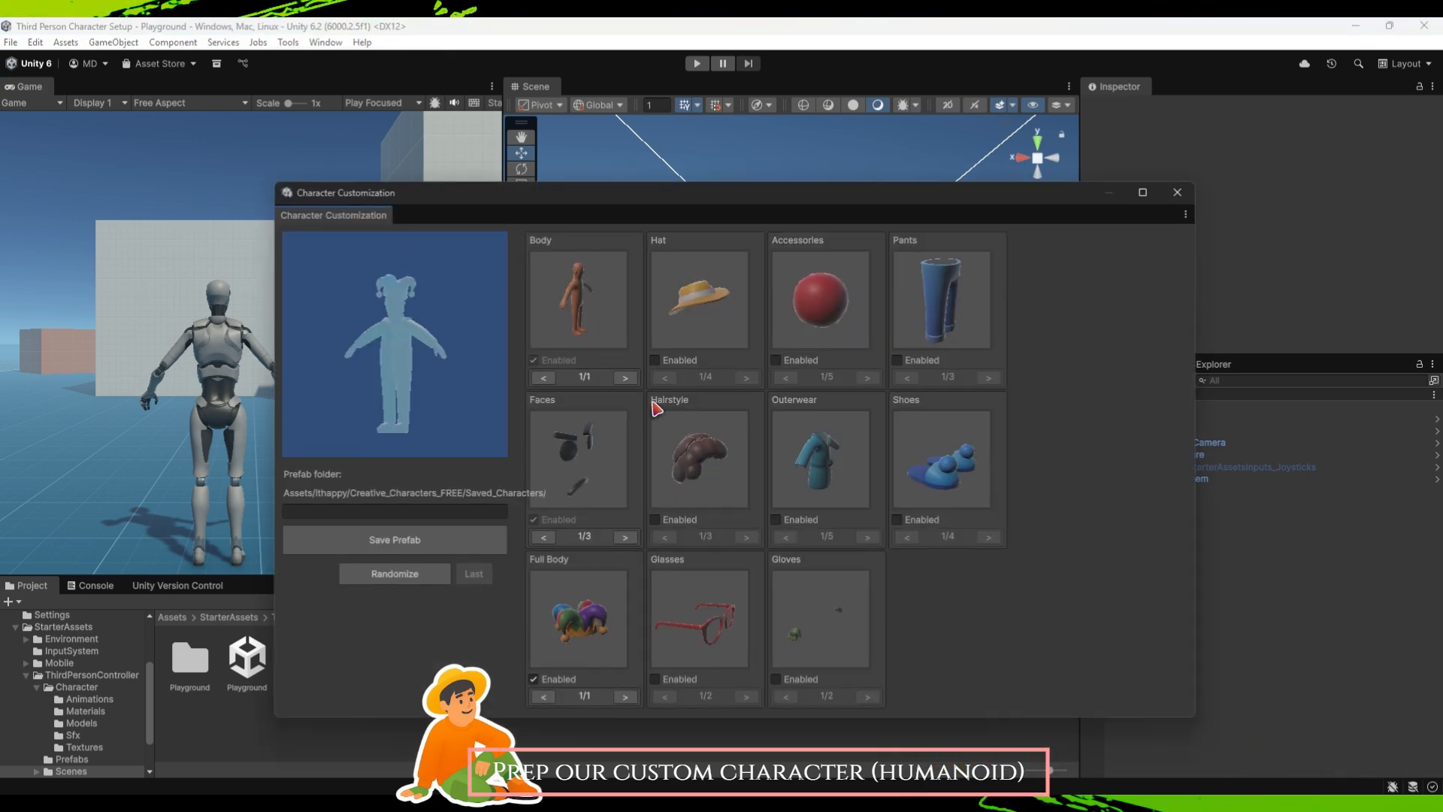
click(897, 361)
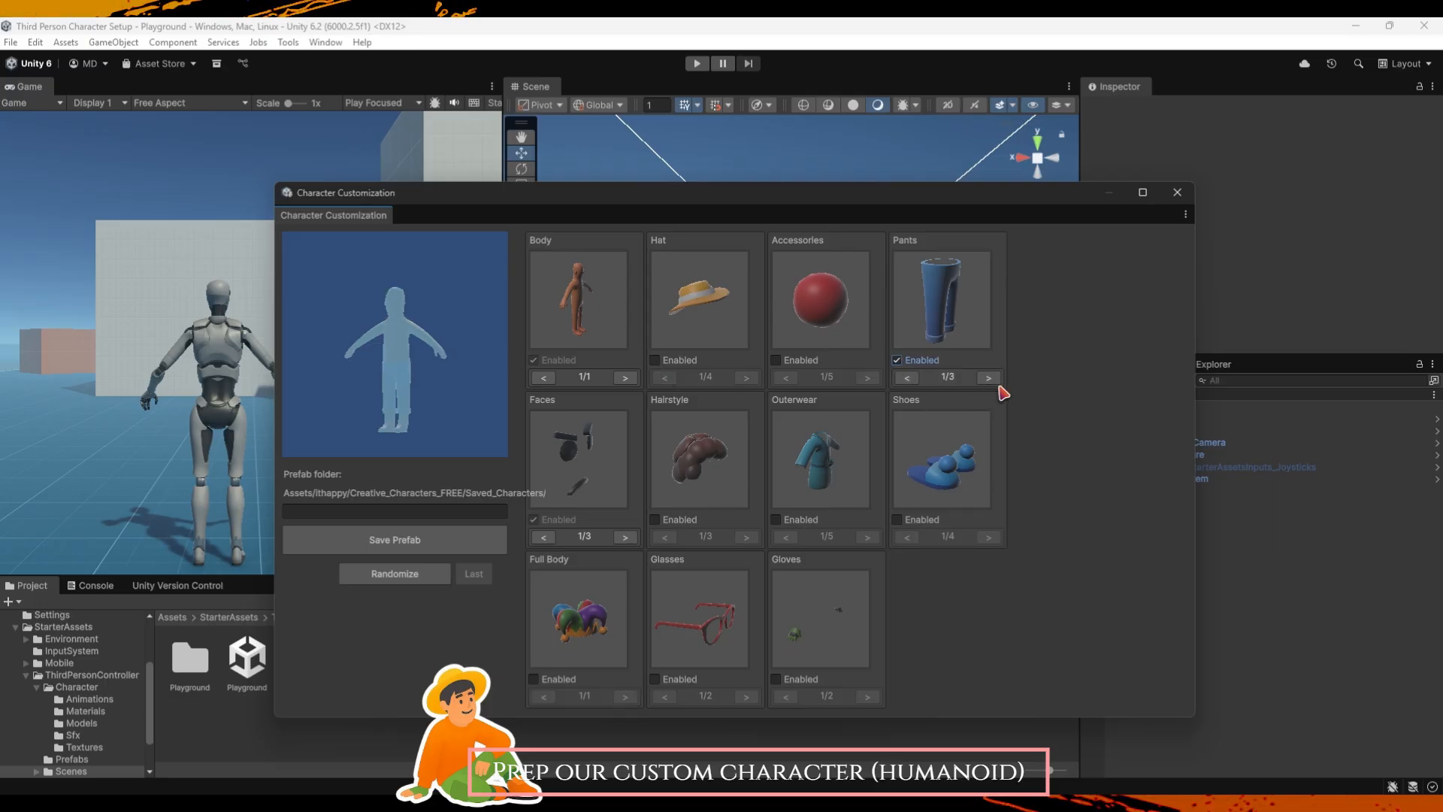
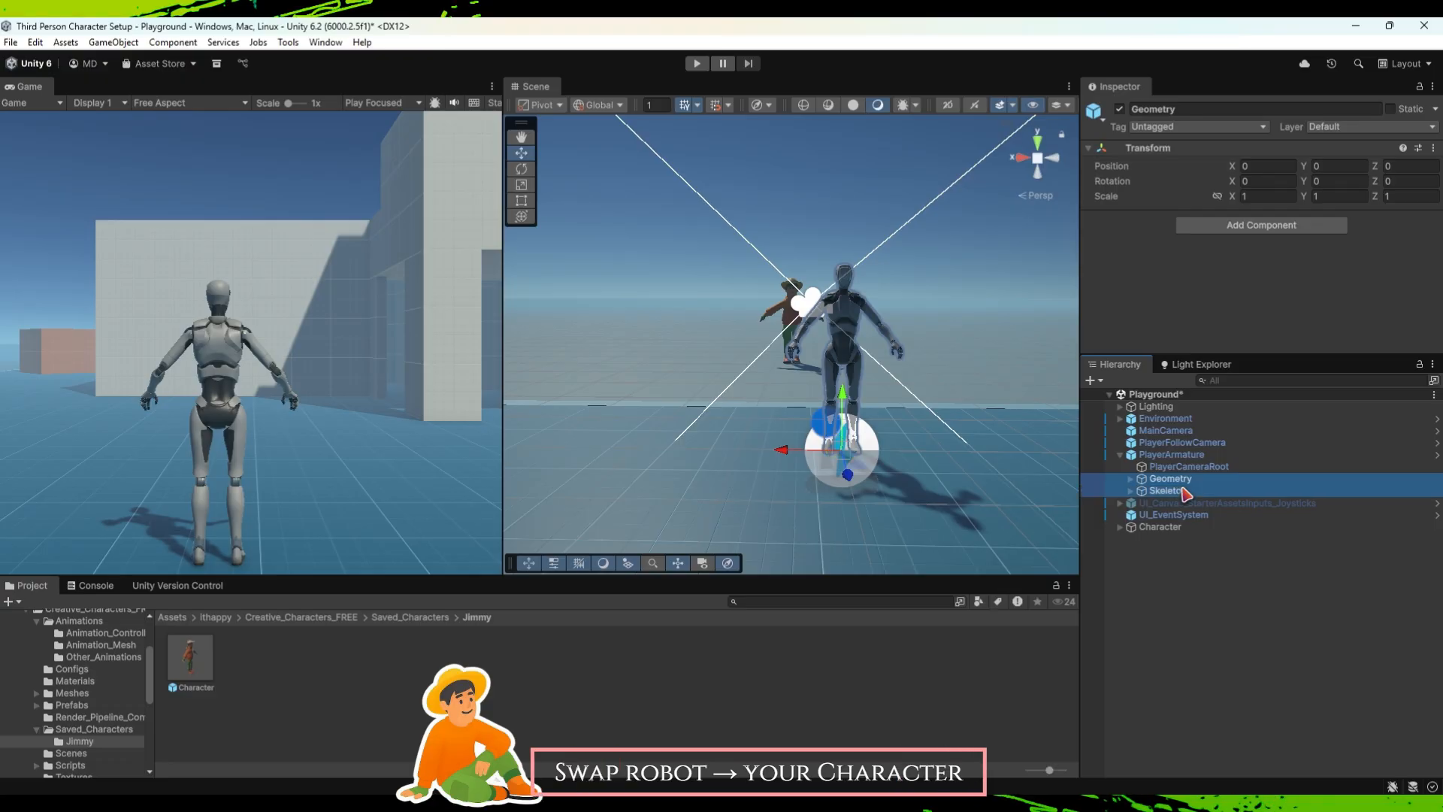
Delete the Geometry and Skeleton objects from PlayerArmature, keeping PlayerCameraRoot.
key(Delete)
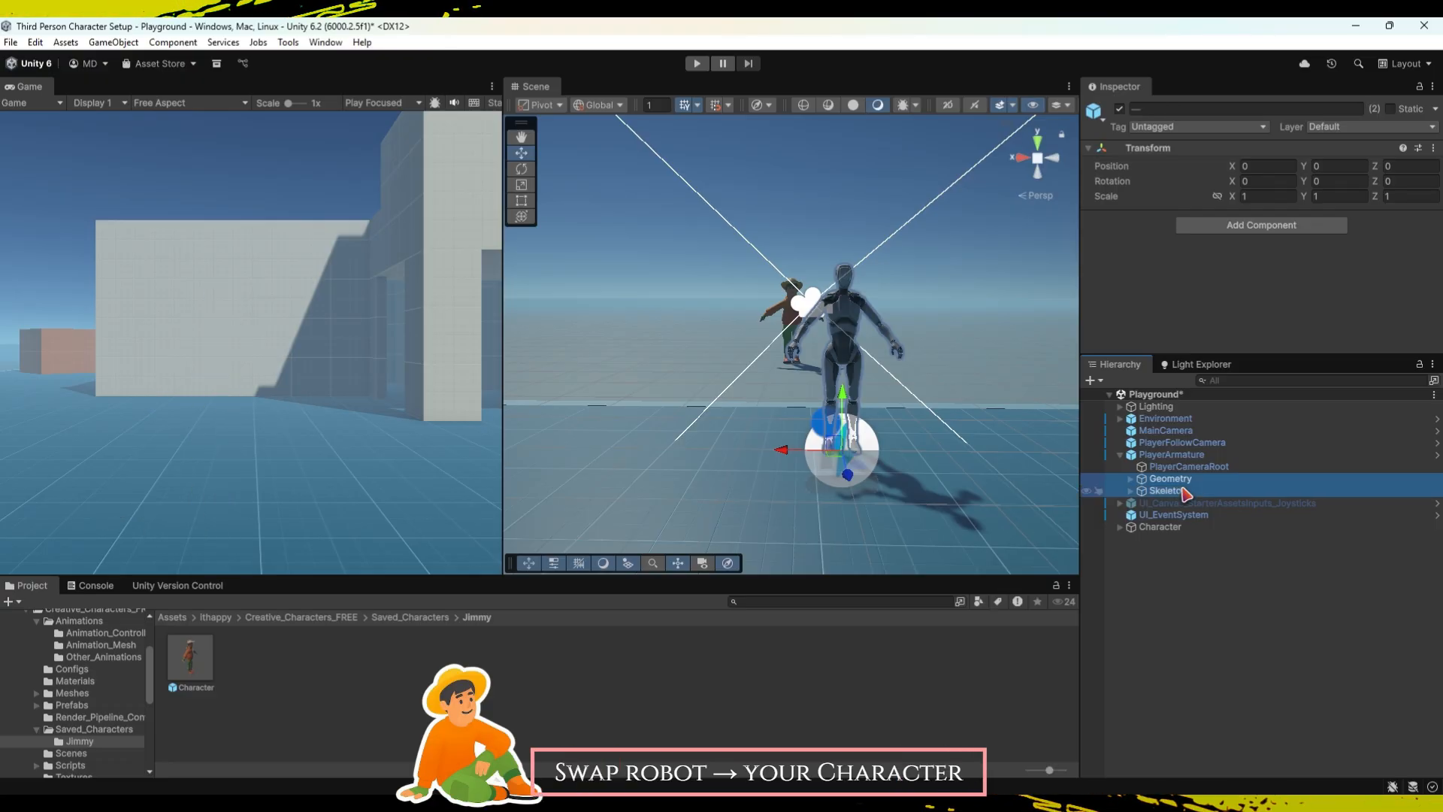
click(1177, 467)
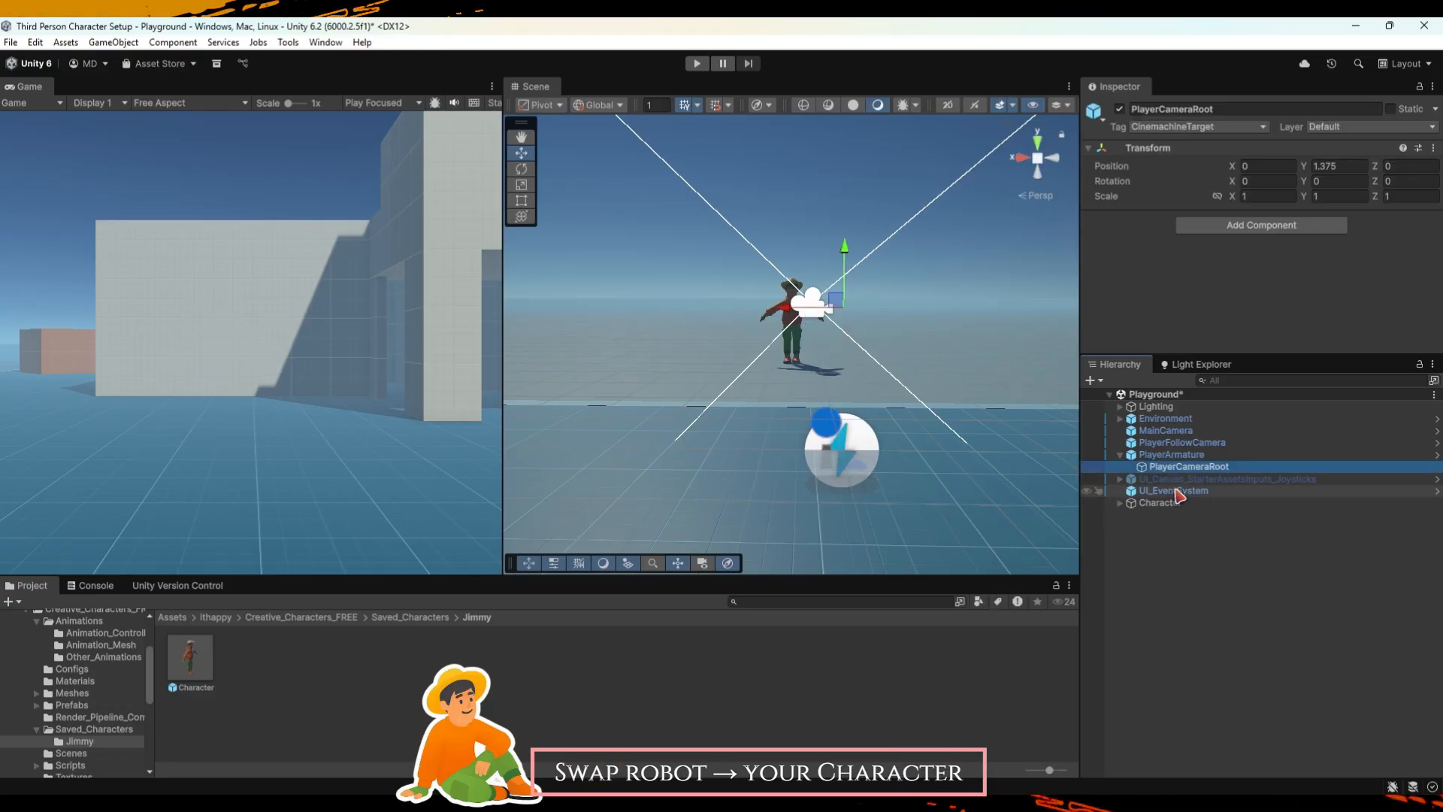
Set the Character object's position to 0, 0, 0.
click(1178, 502)
click(1271, 166)
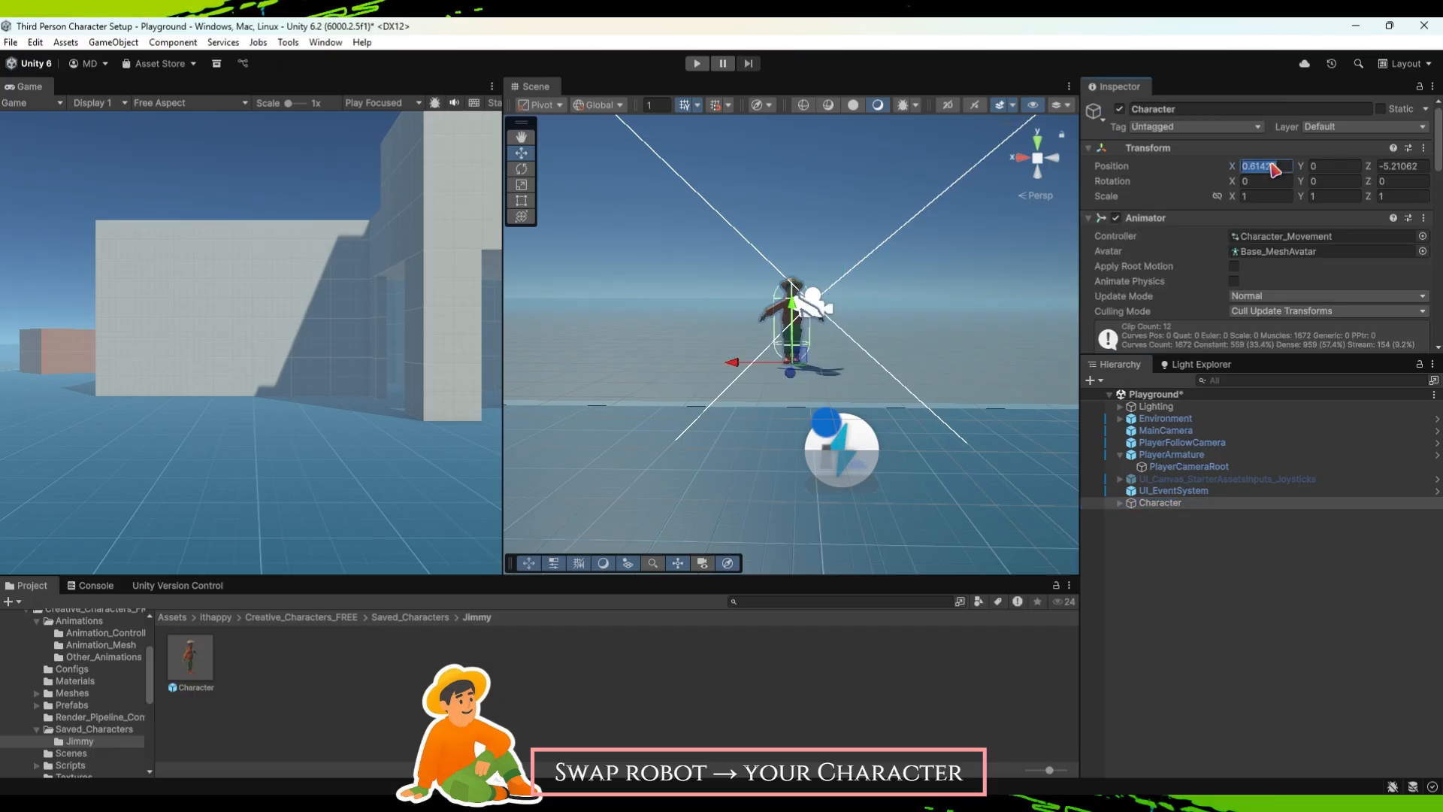
text(00)
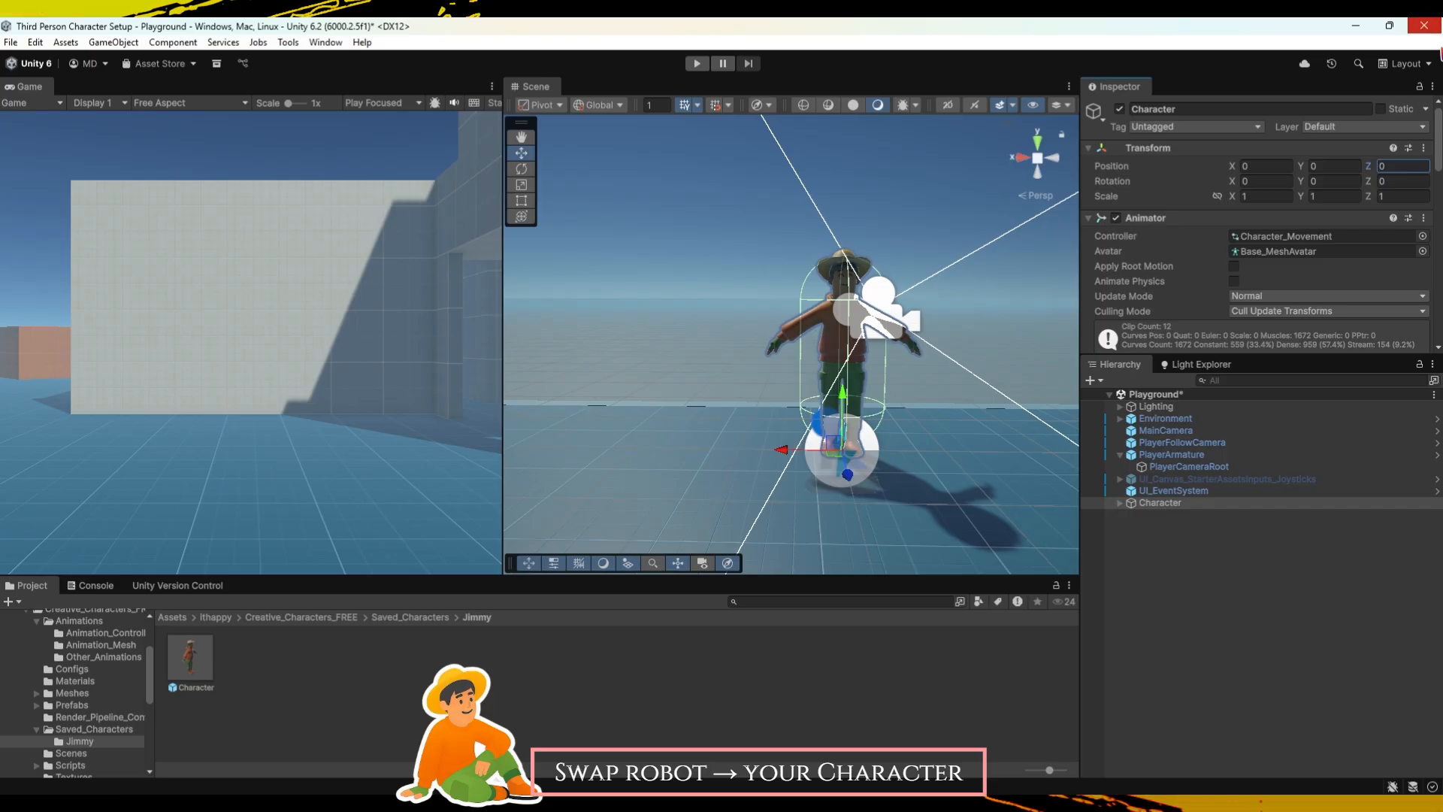
Remove the Move Player Input, Character Mover and Character Controller components from the Character object.
scroll(1248, 263, down, 10)
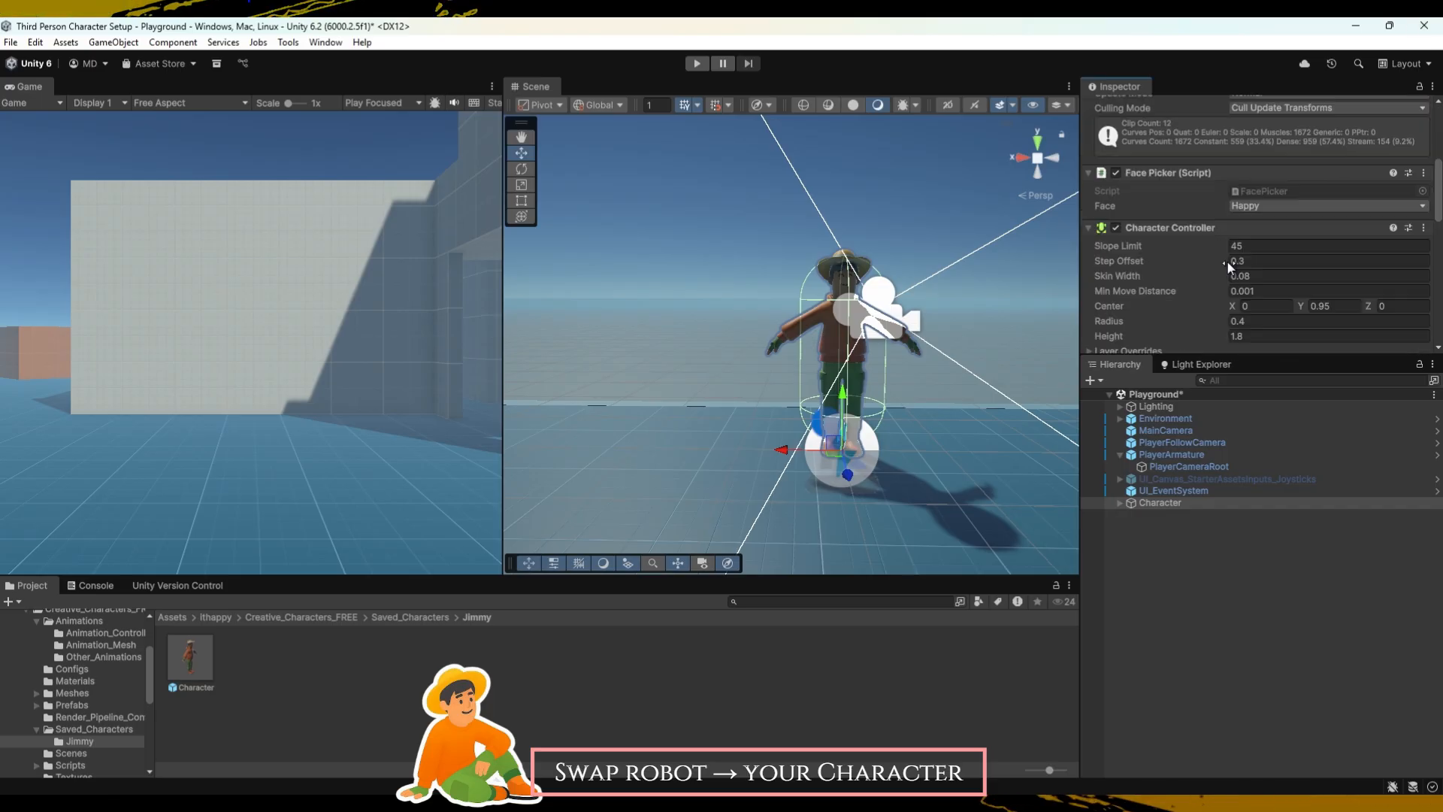
scroll(1233, 268, down, 3)
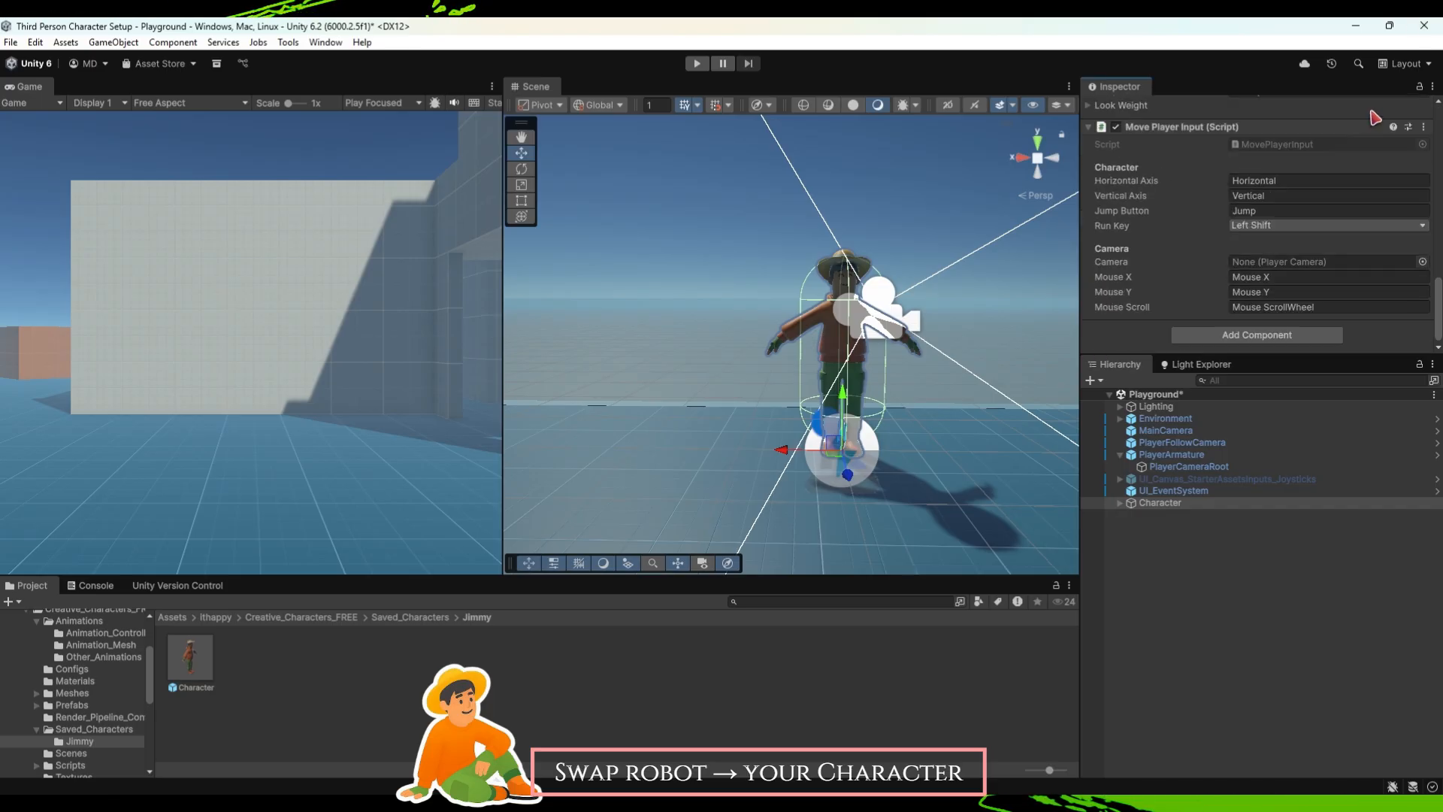
click(1424, 127)
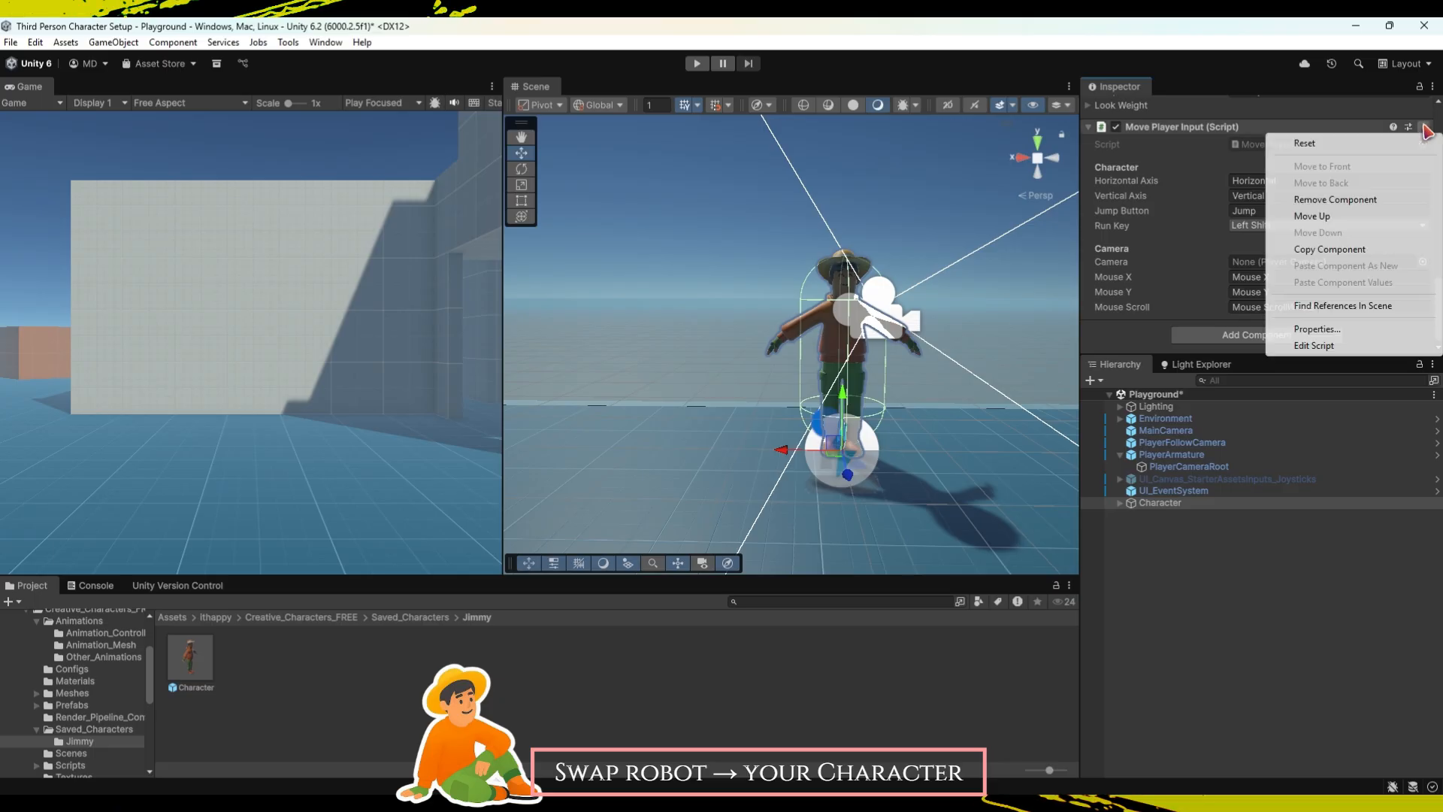
click(1380, 201)
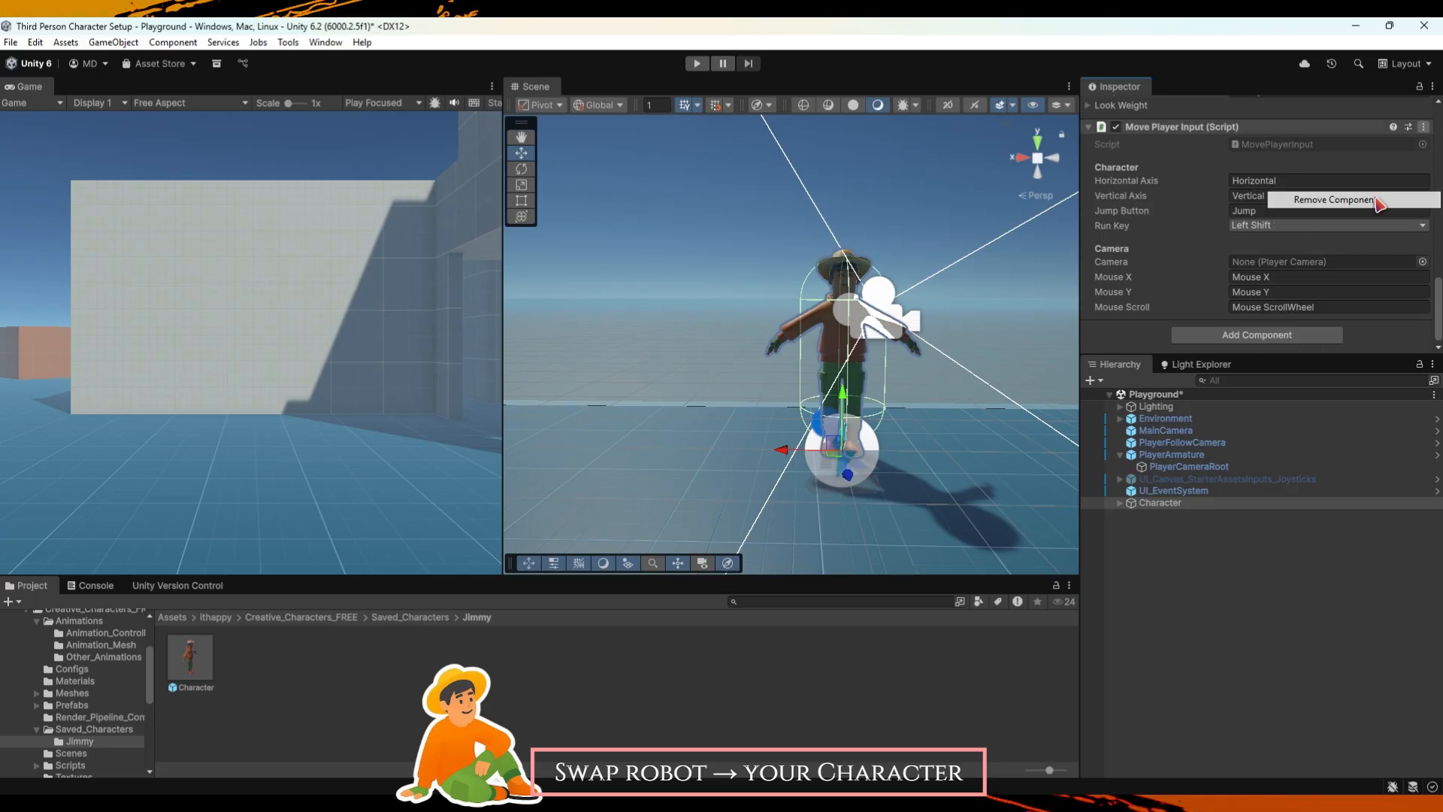
click(1424, 218)
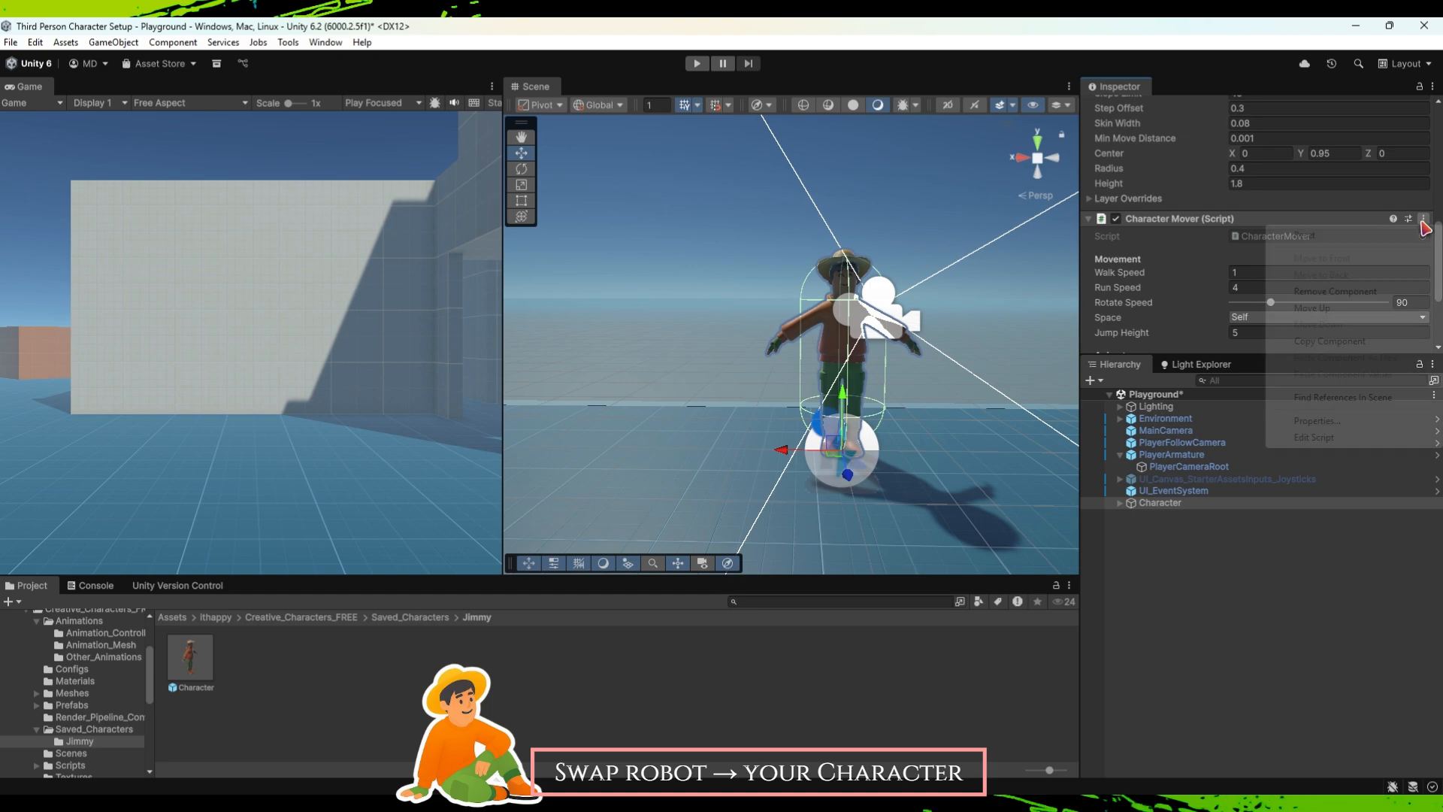
click(1366, 291)
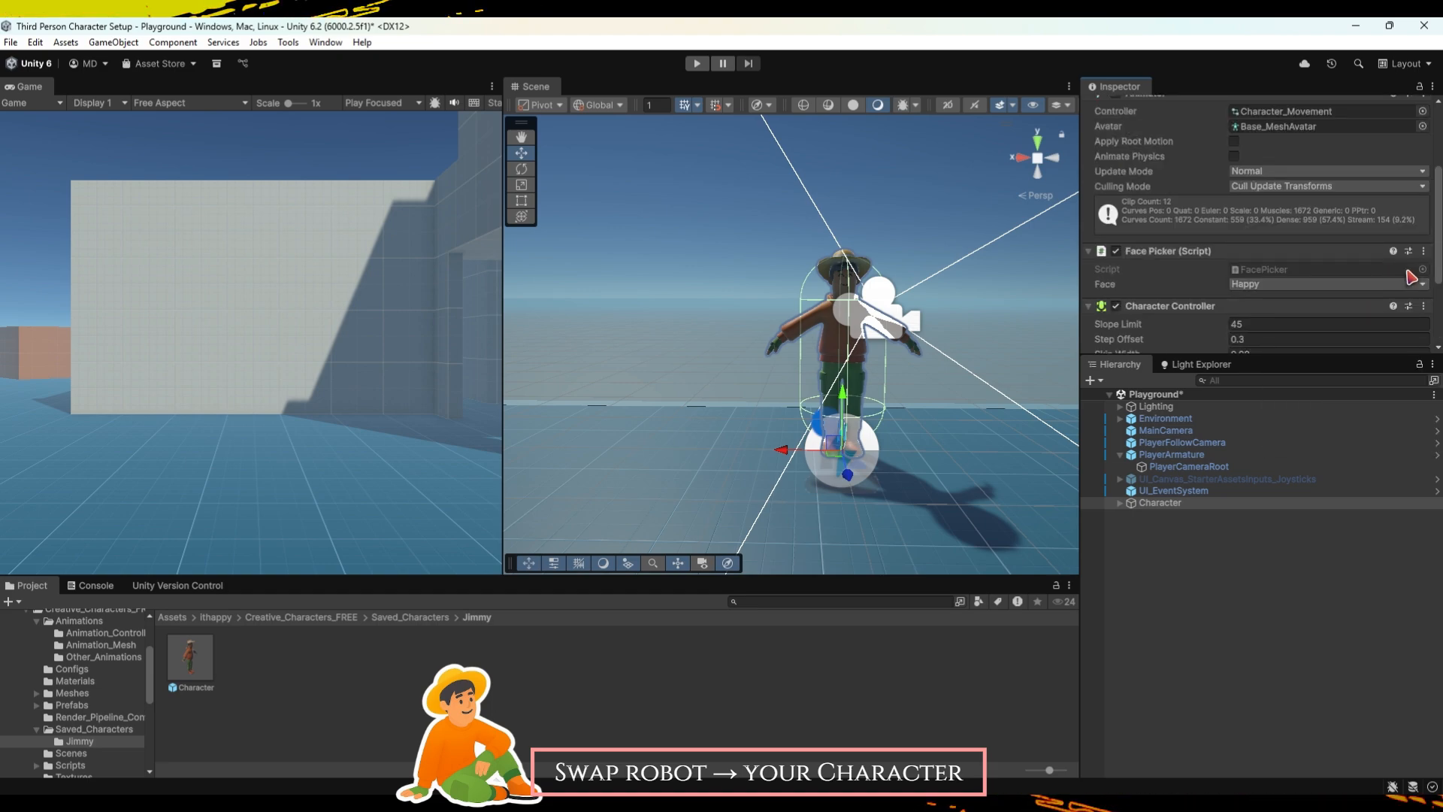
click(1423, 306)
click(1374, 379)
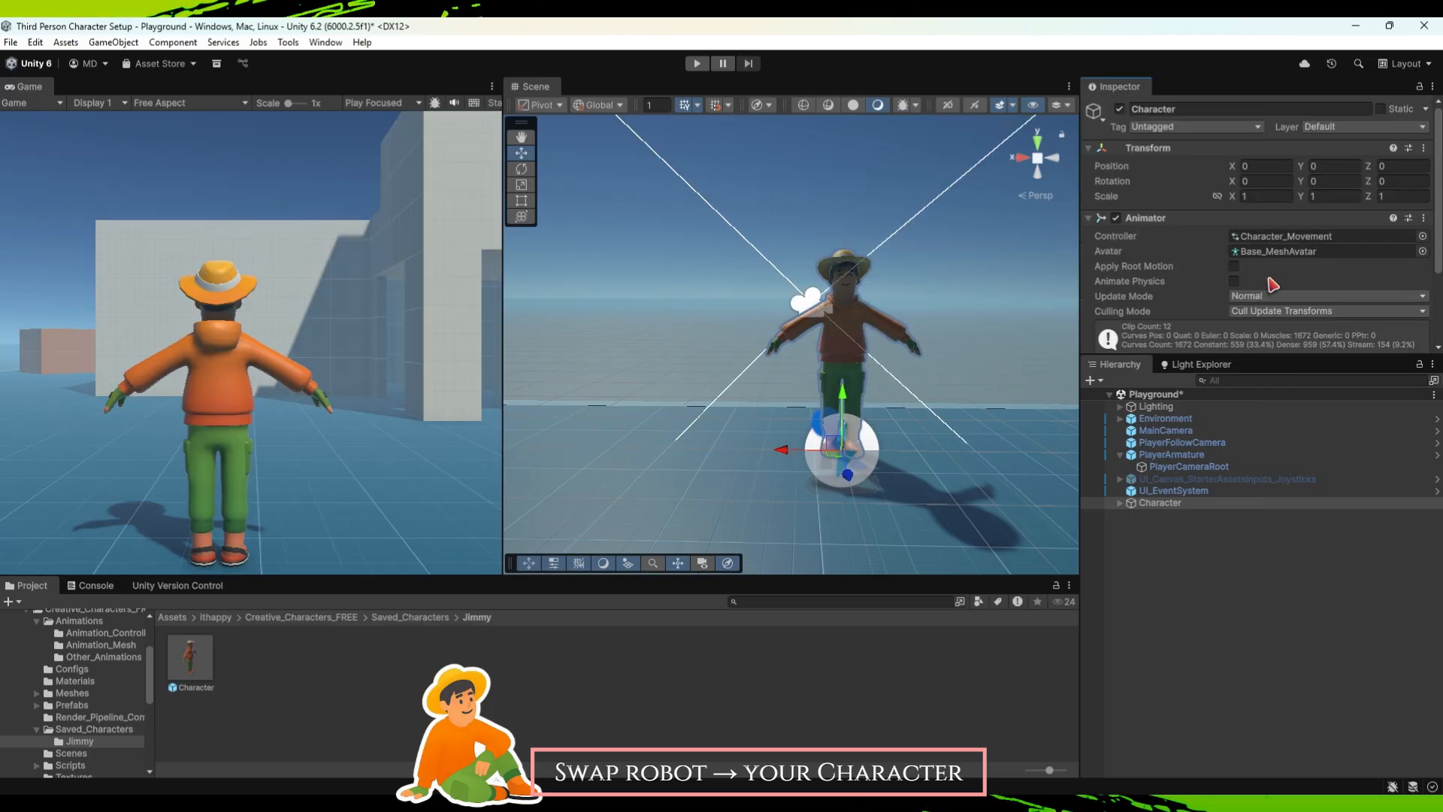
Locate the Character's Base_MeshAvatar asset in the project and remove the Animator component from Character.
click(1277, 251)
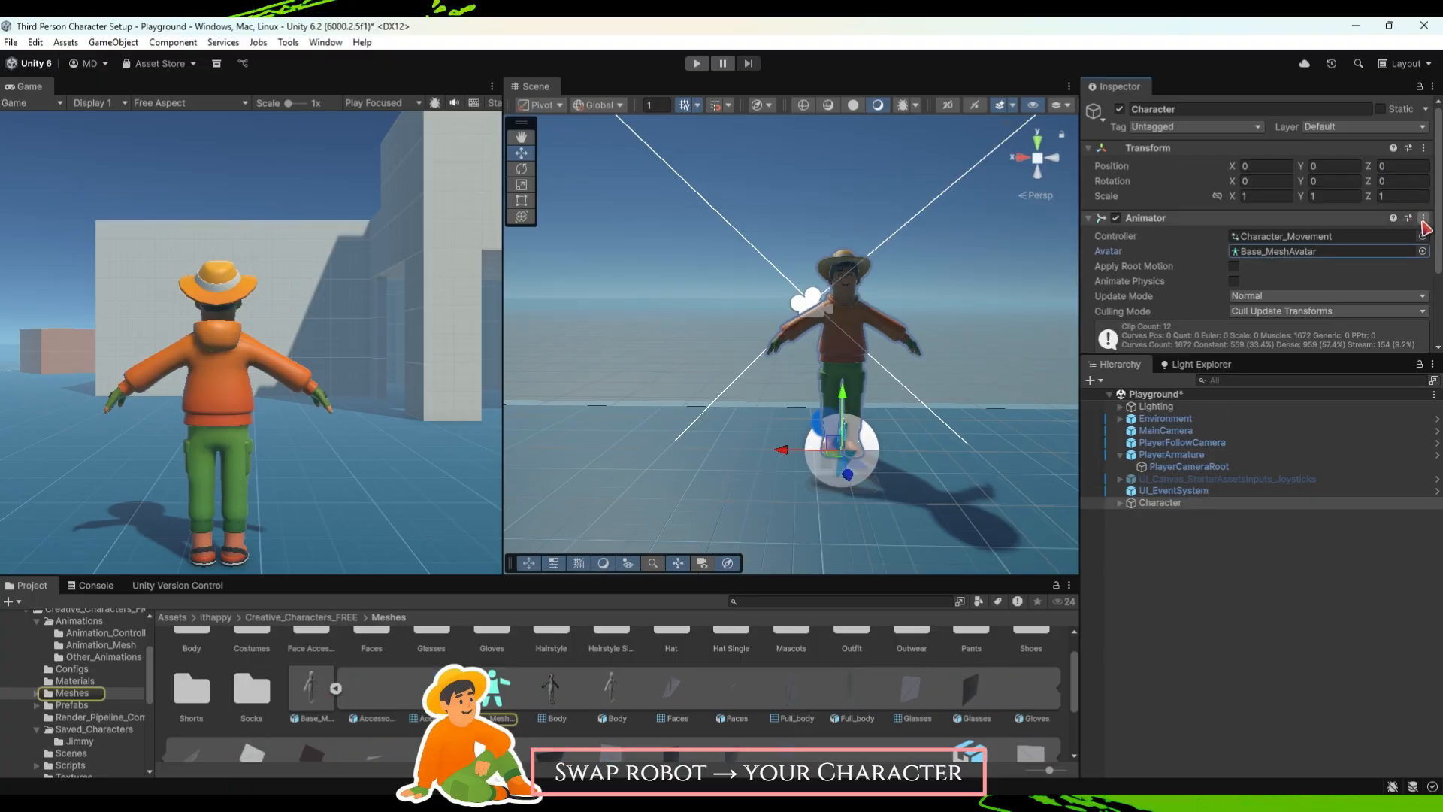
click(1423, 218)
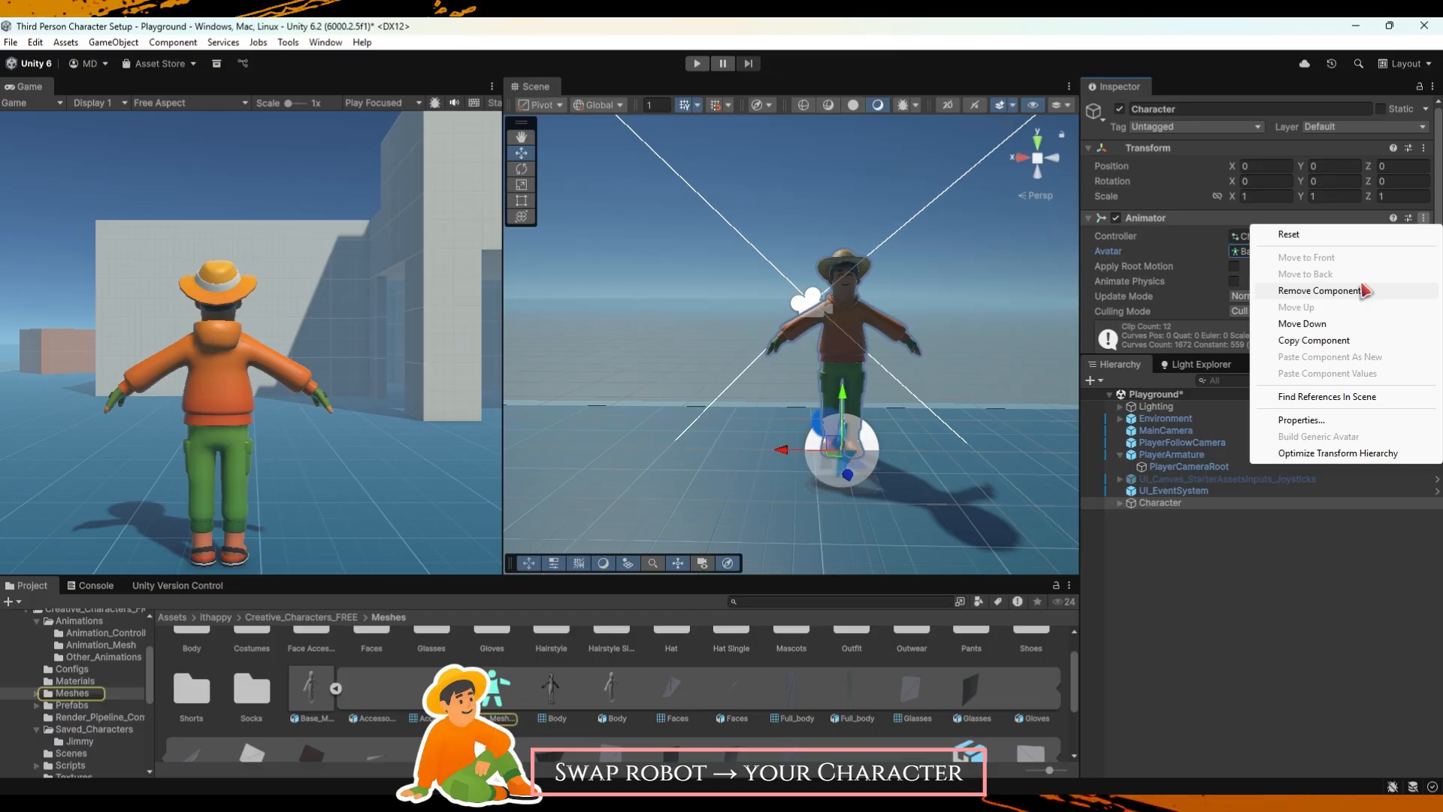
click(1366, 291)
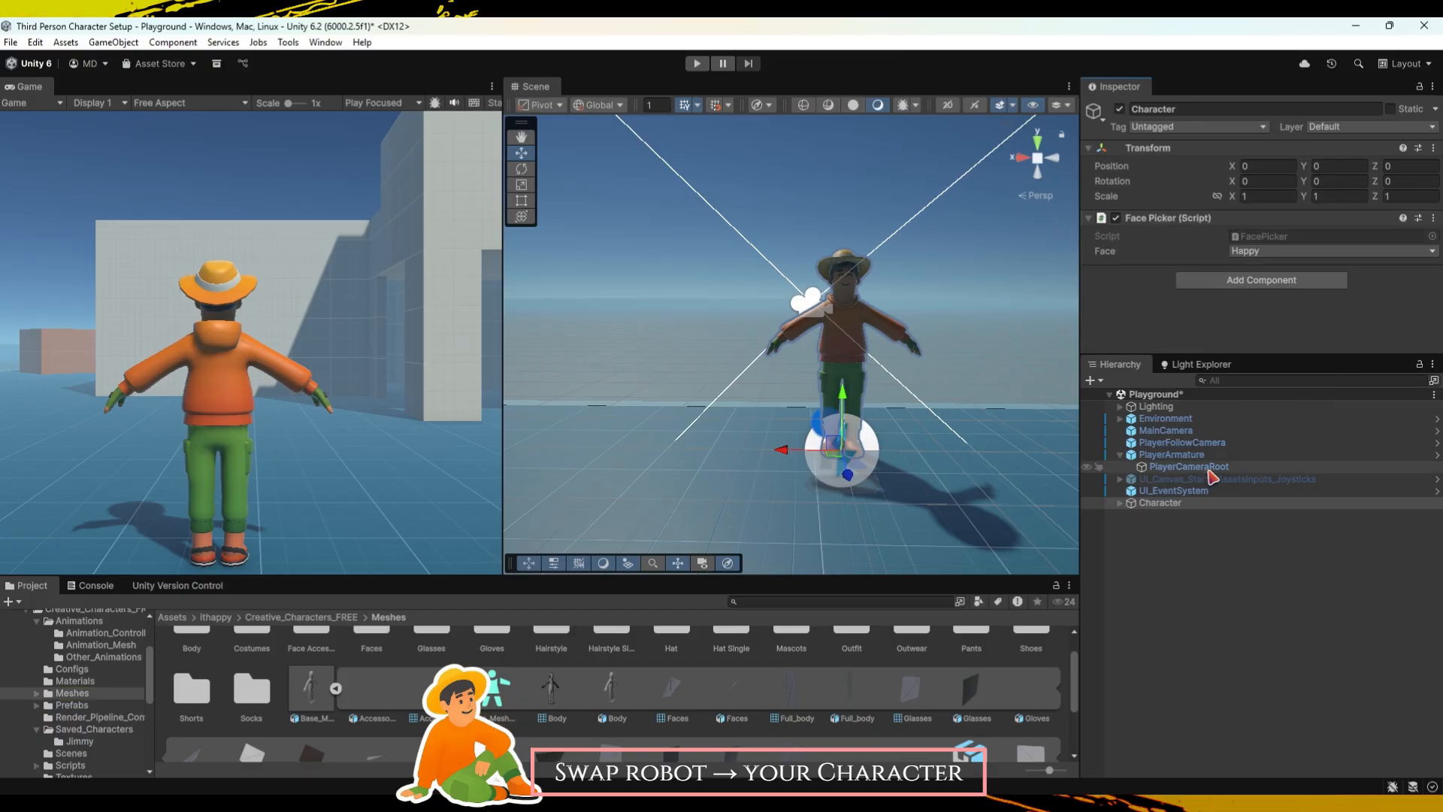
Make the Character object a child of PlayerArmature.
click(1162, 504)
drag(1207, 467, 1208, 457)
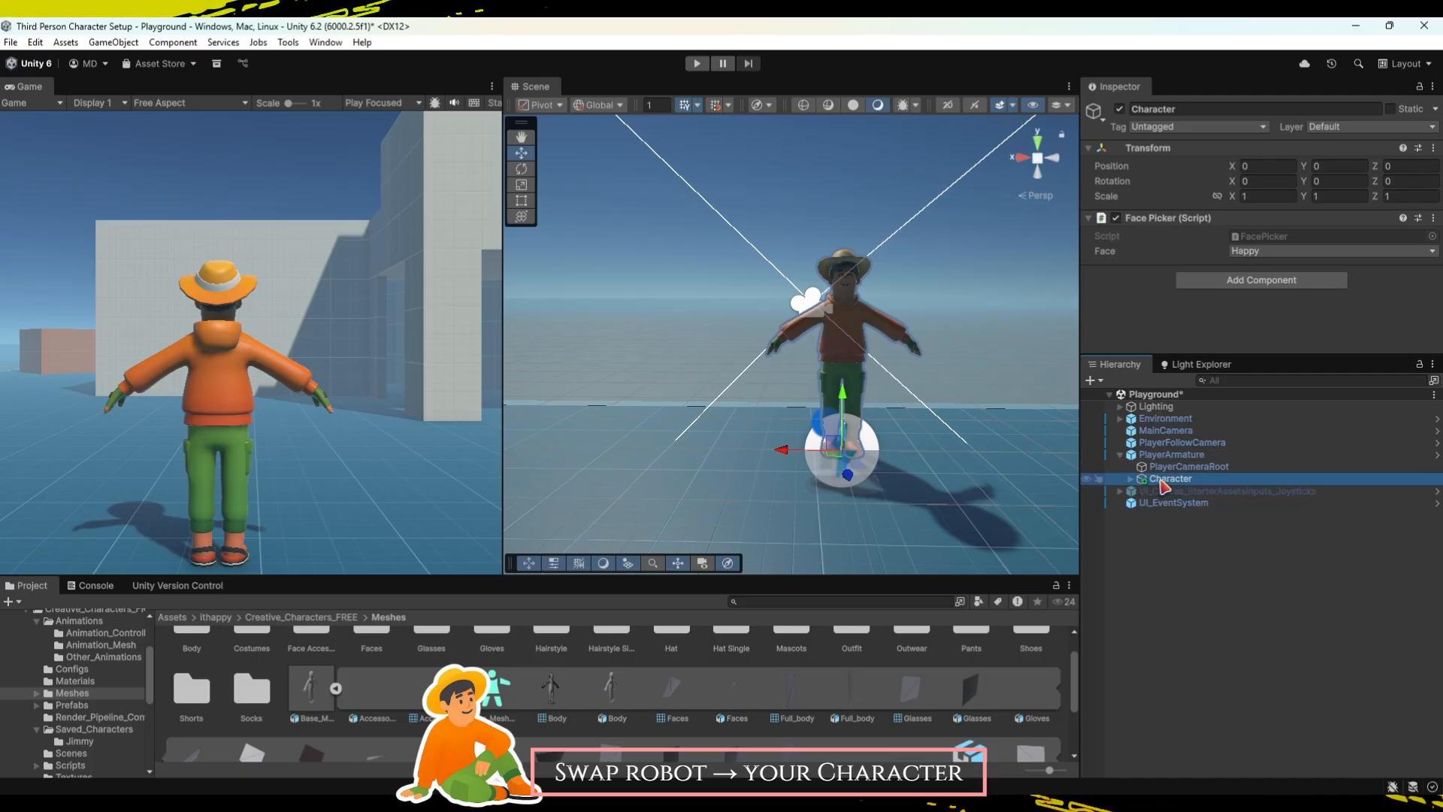
Assign Base_MeshAvatar as the avatar of PlayerArmature's Animator component.
click(1179, 455)
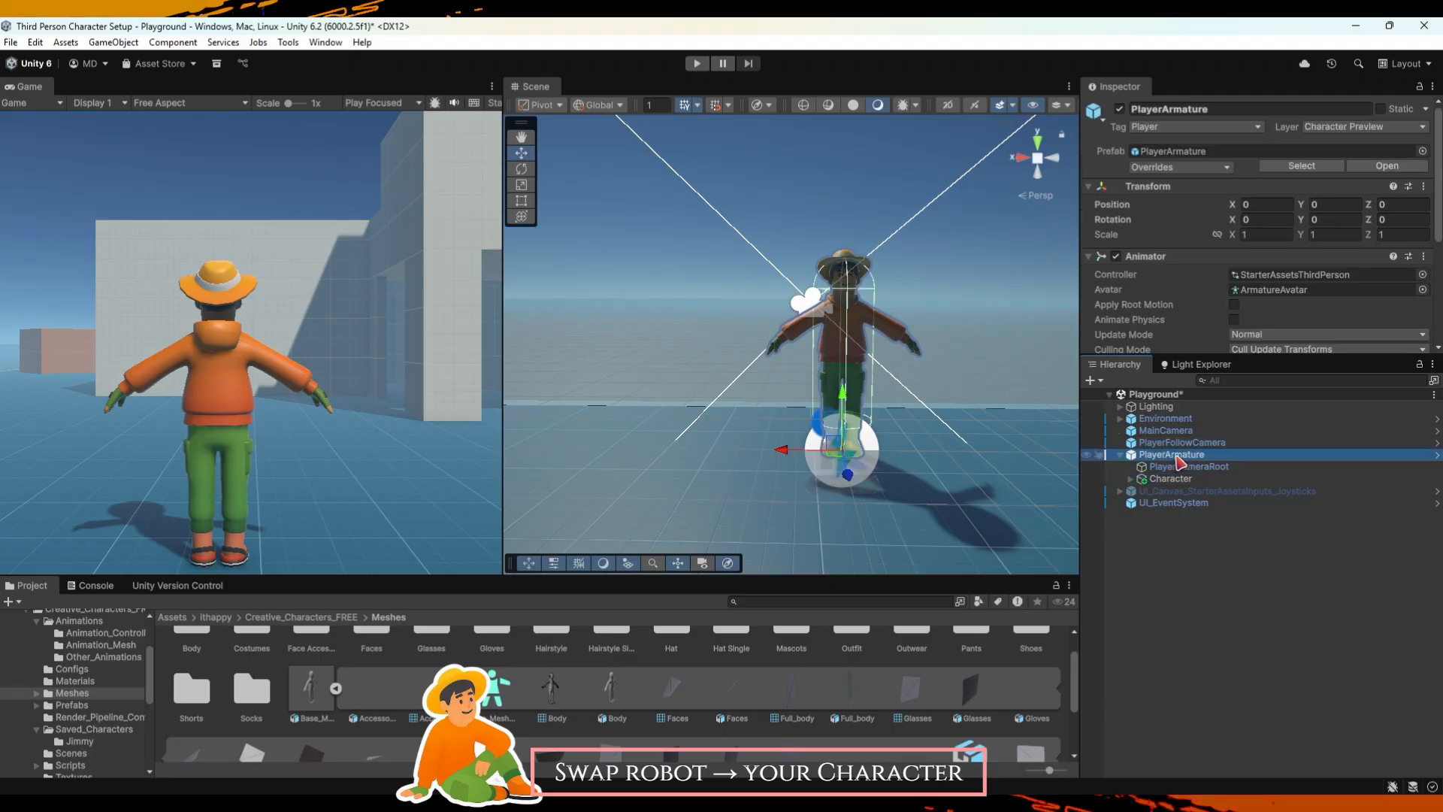
scroll(1257, 324, down, 2)
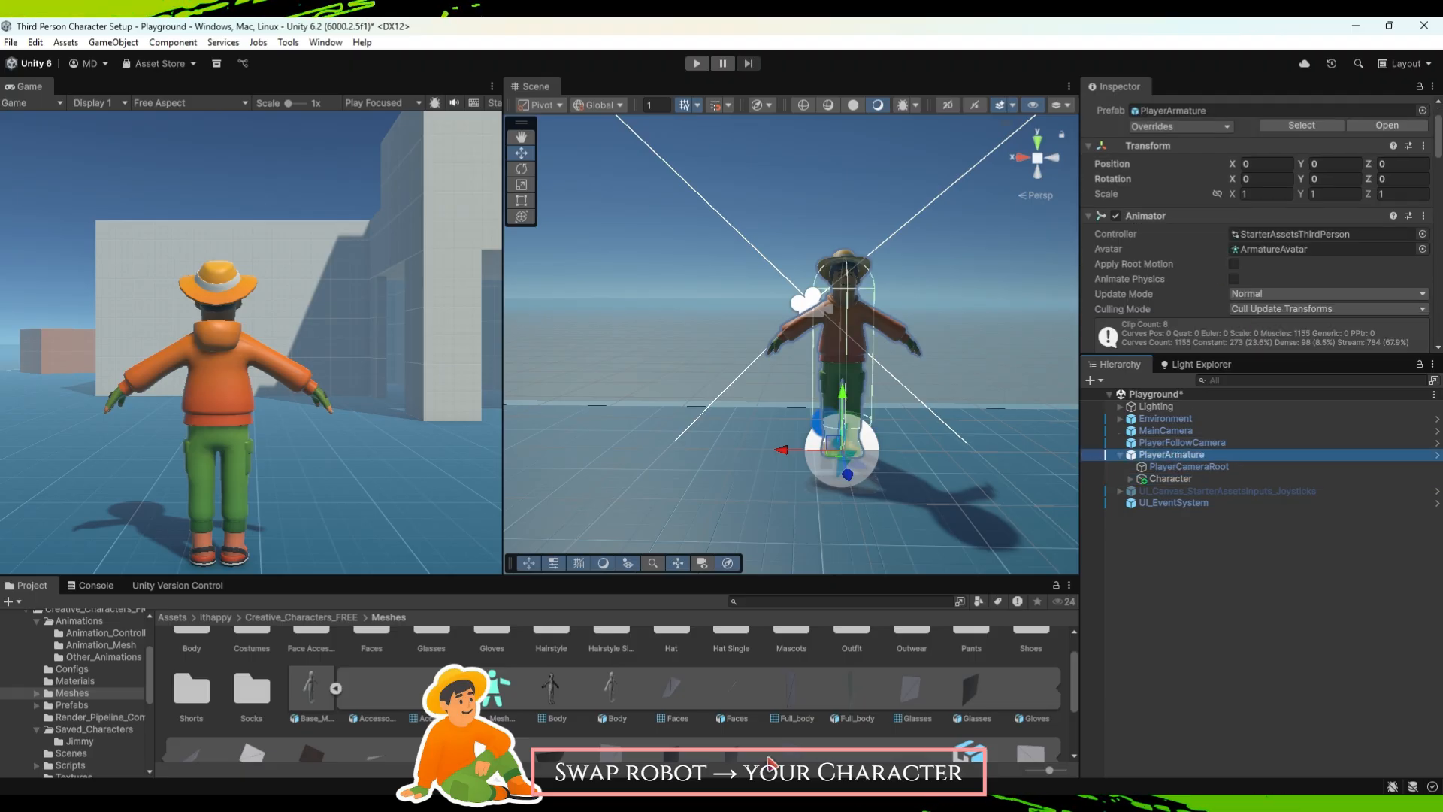
click(1188, 557)
click(1189, 459)
drag(487, 711, 1331, 300)
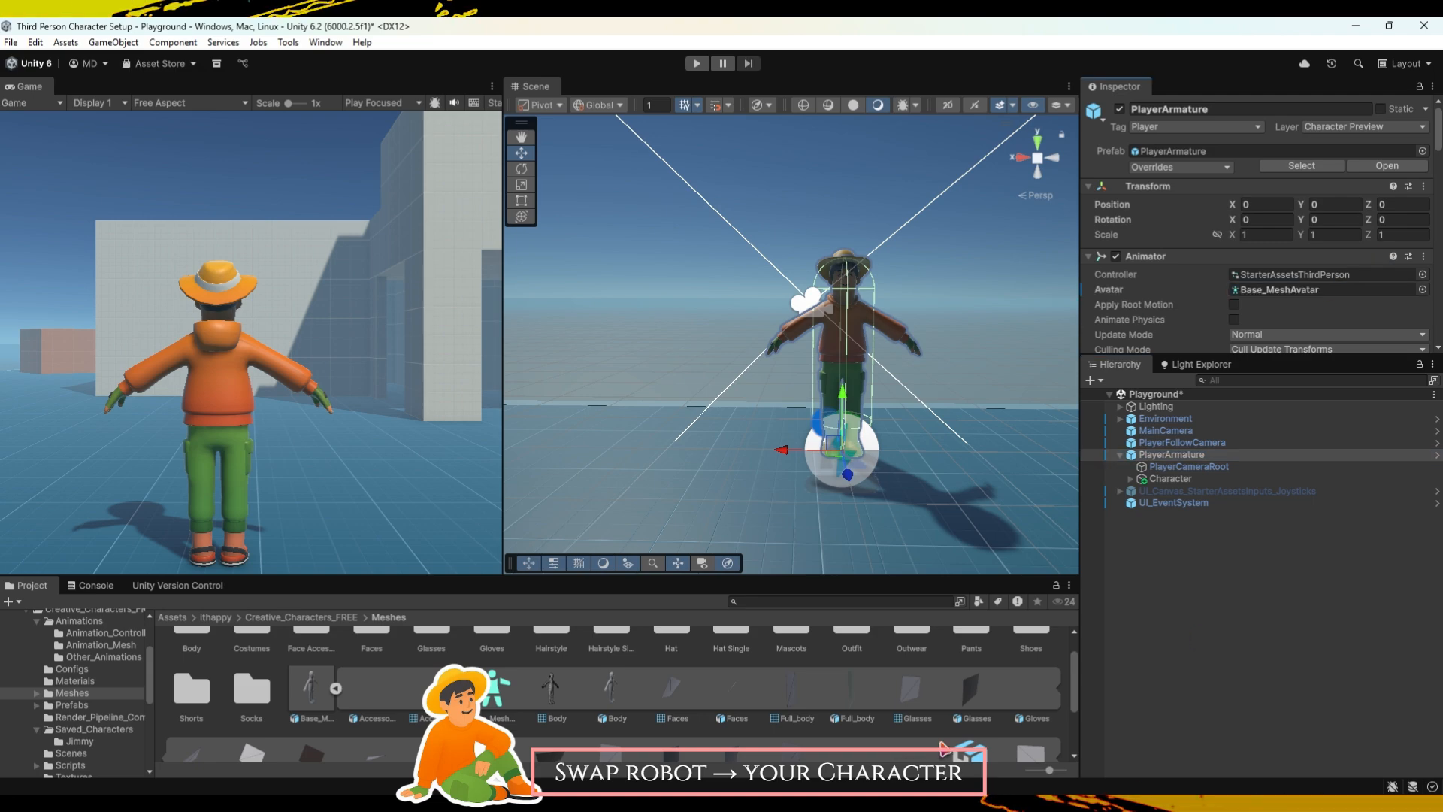
Collapse the base mesh asset's contents in the Meshes folder and save the Playground scene.
click(334, 691)
click(458, 718)
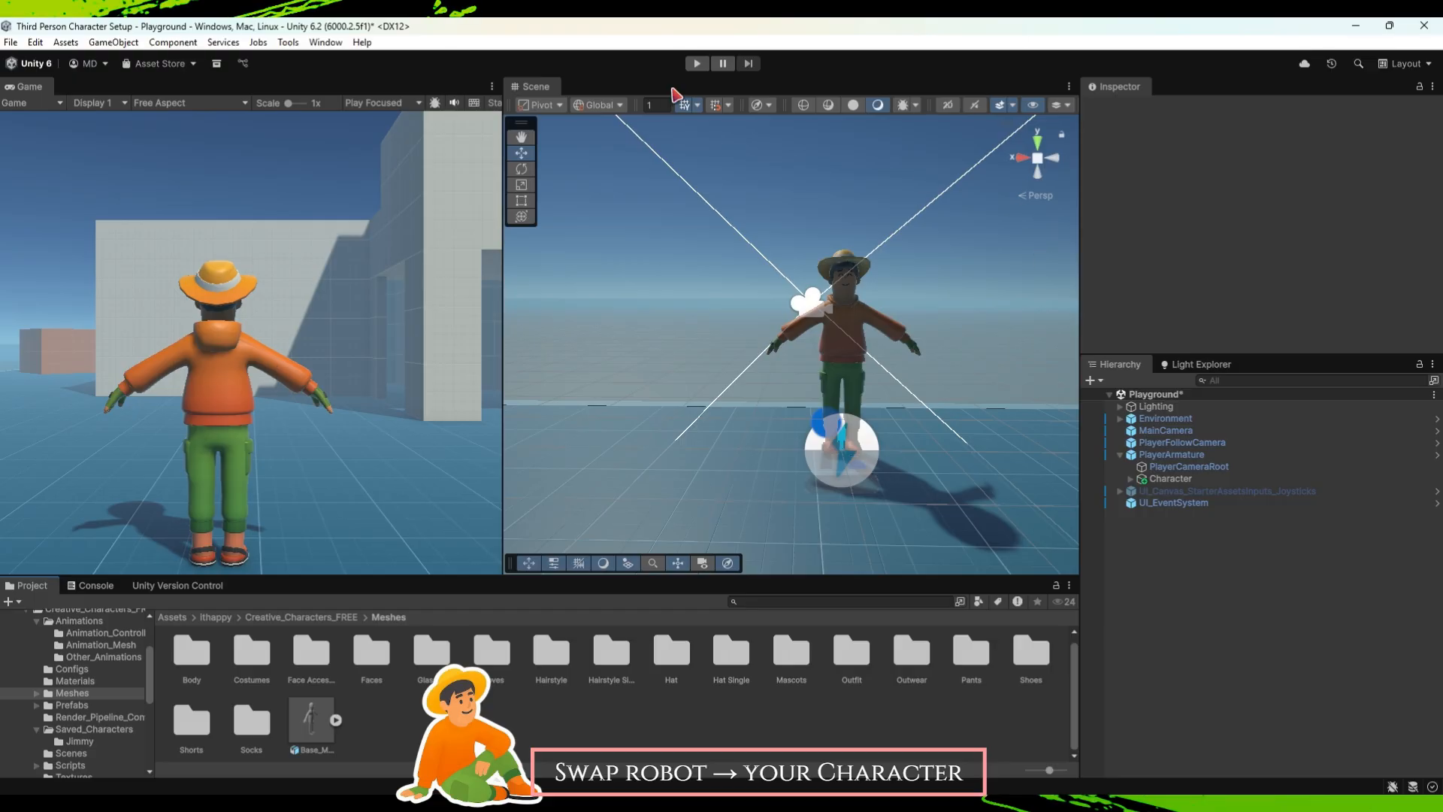
key(ctrl+s)
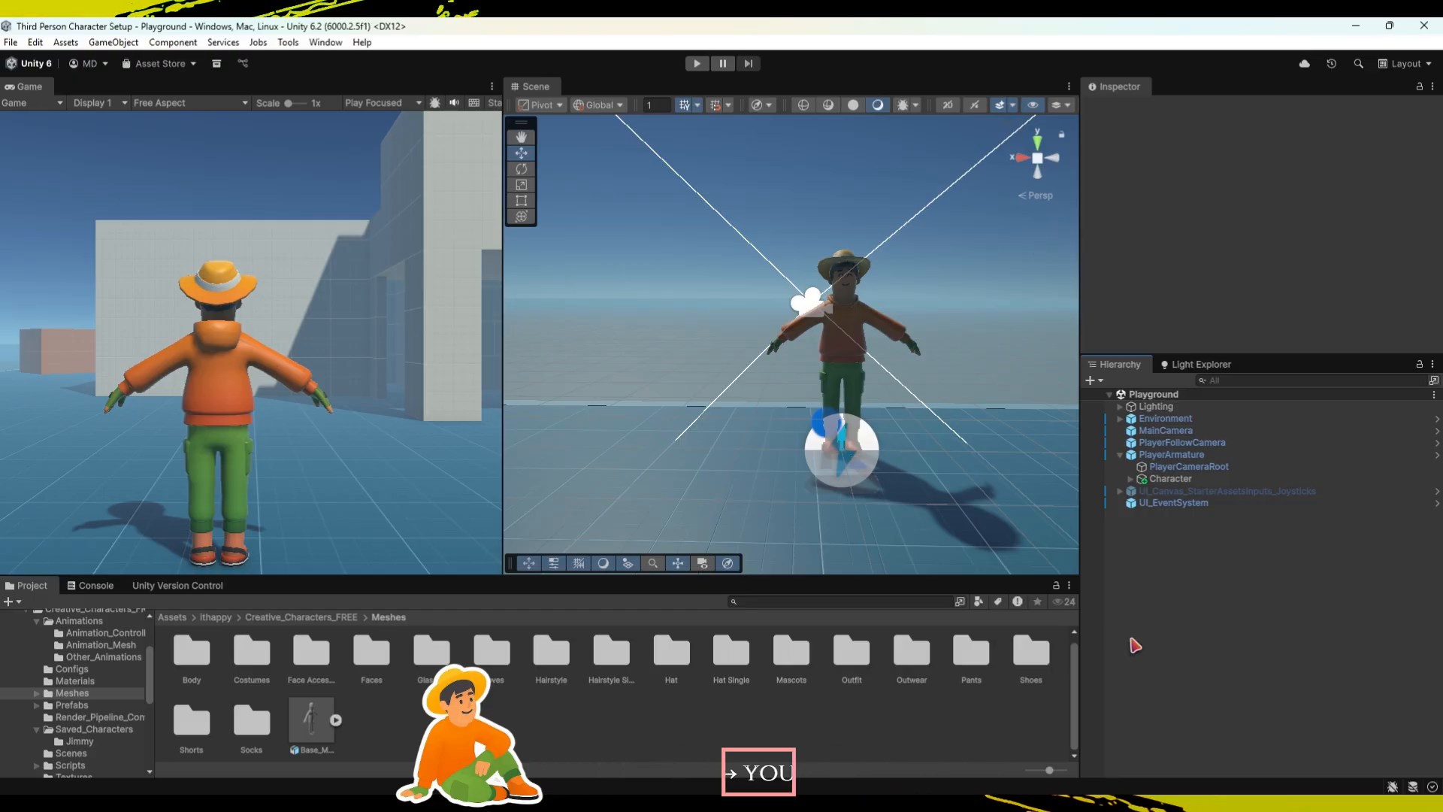
Run the Playground scene with the custom character and maximize the Game view.
key(ctrl+p)
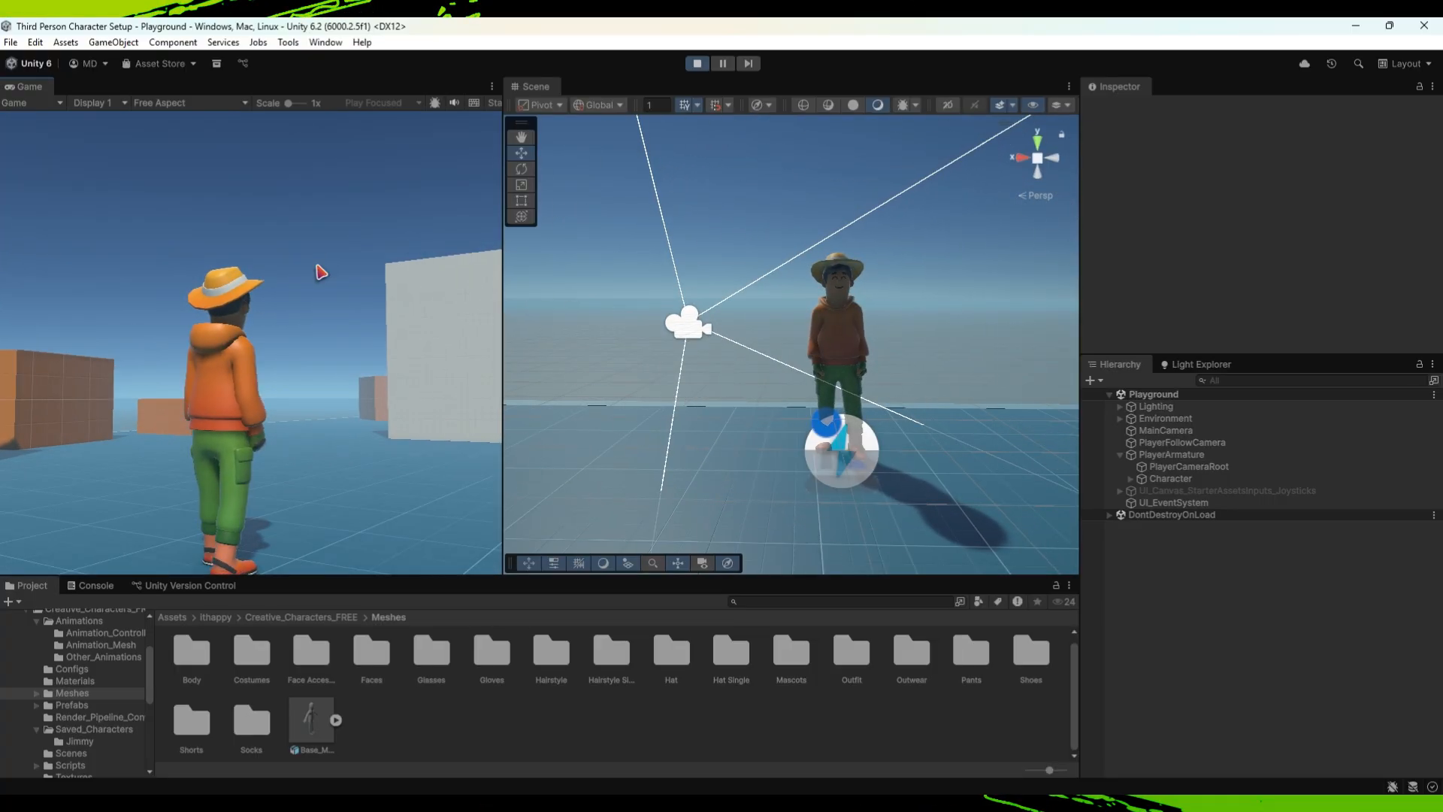
click(491, 87)
click(524, 143)
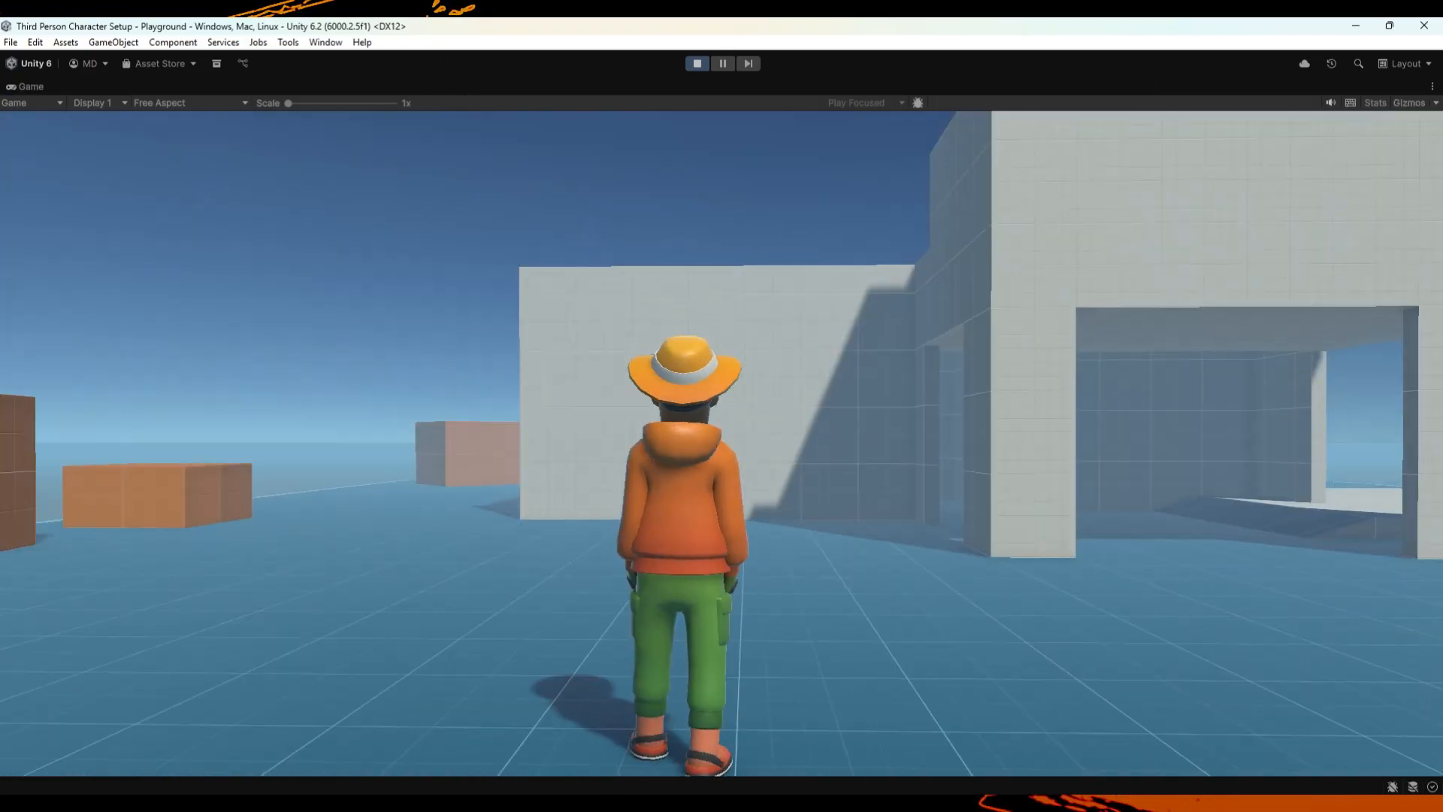
Test the custom character by moving it in all directions and jumping around the playground, including onto the orange blocks.
key(w)
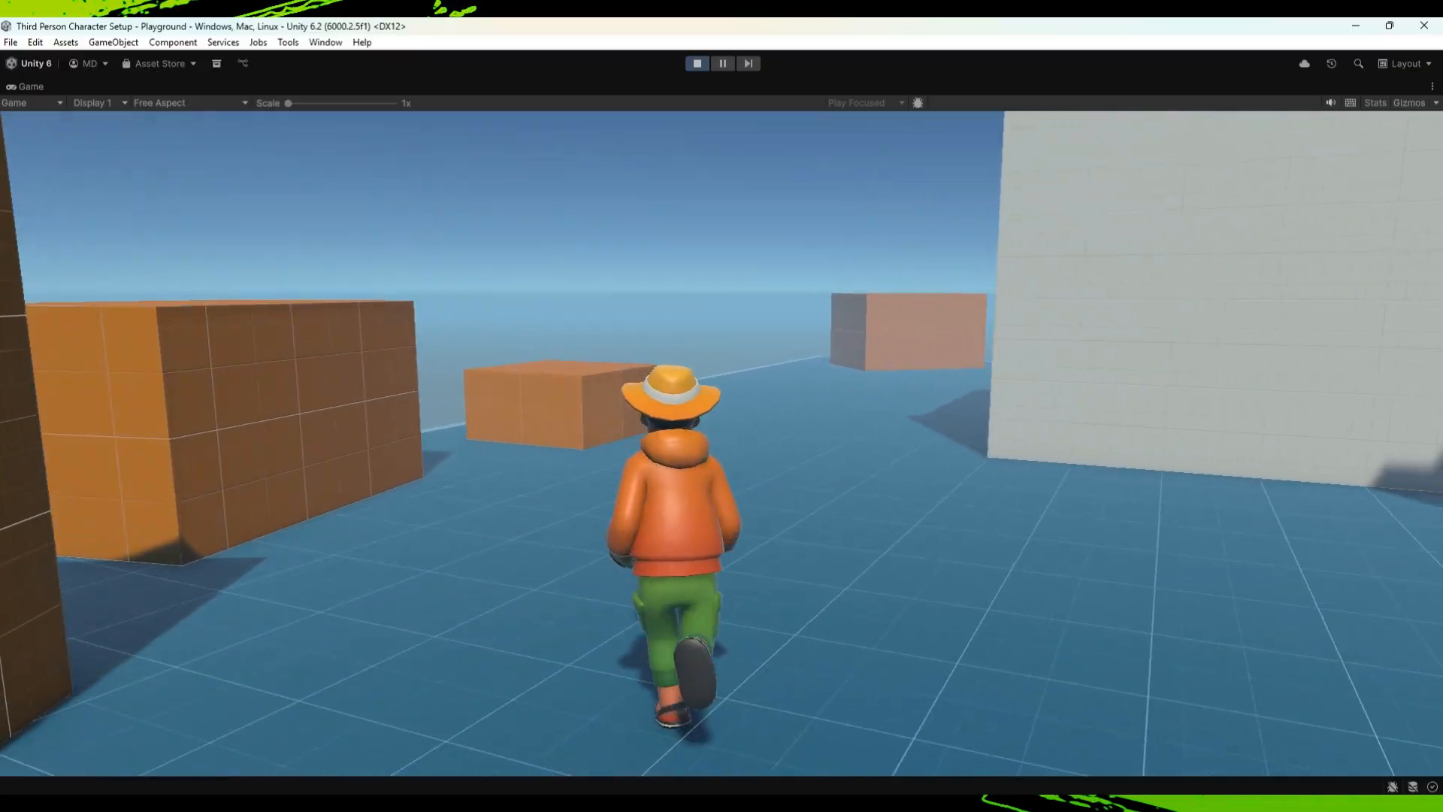
key(a)
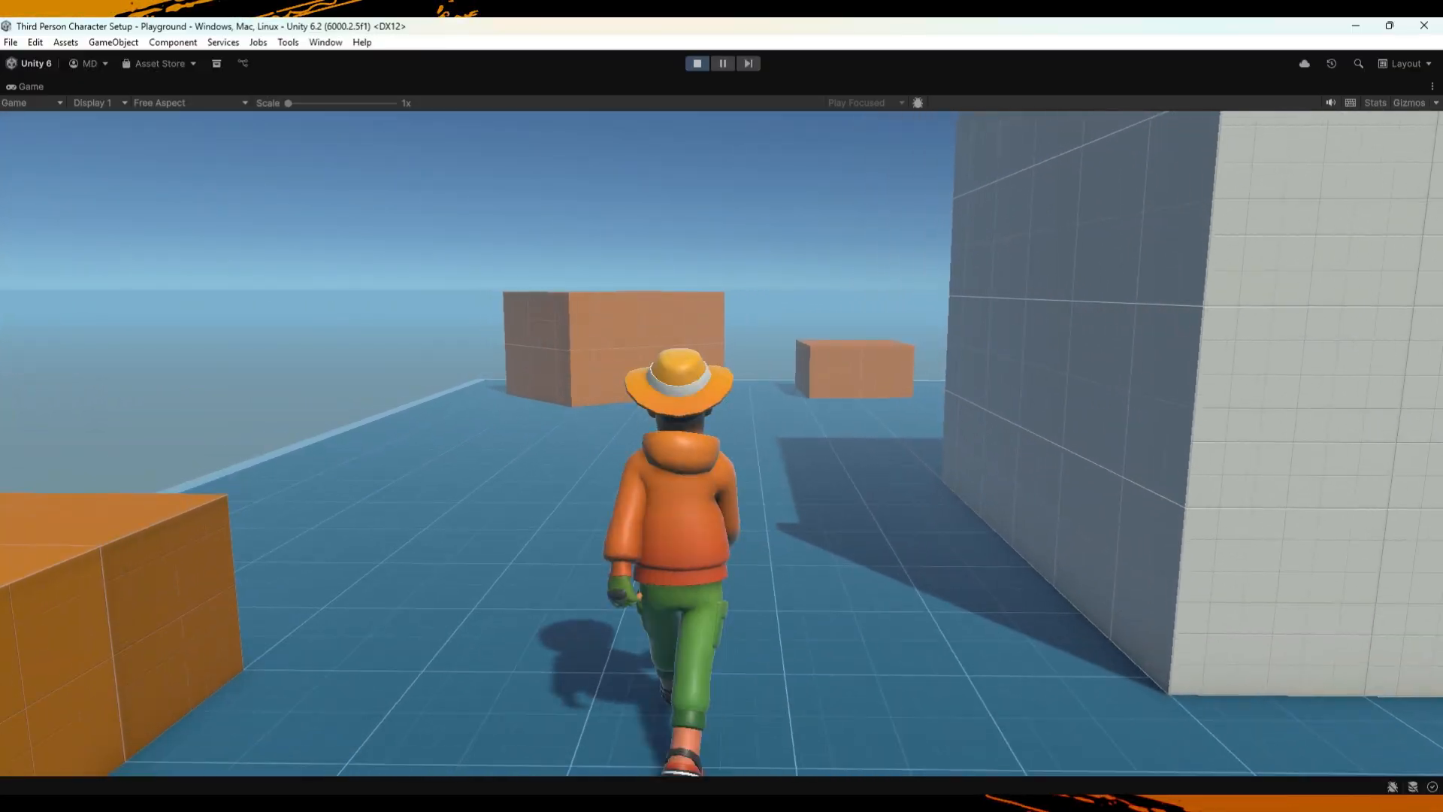
key(s)
key(d)
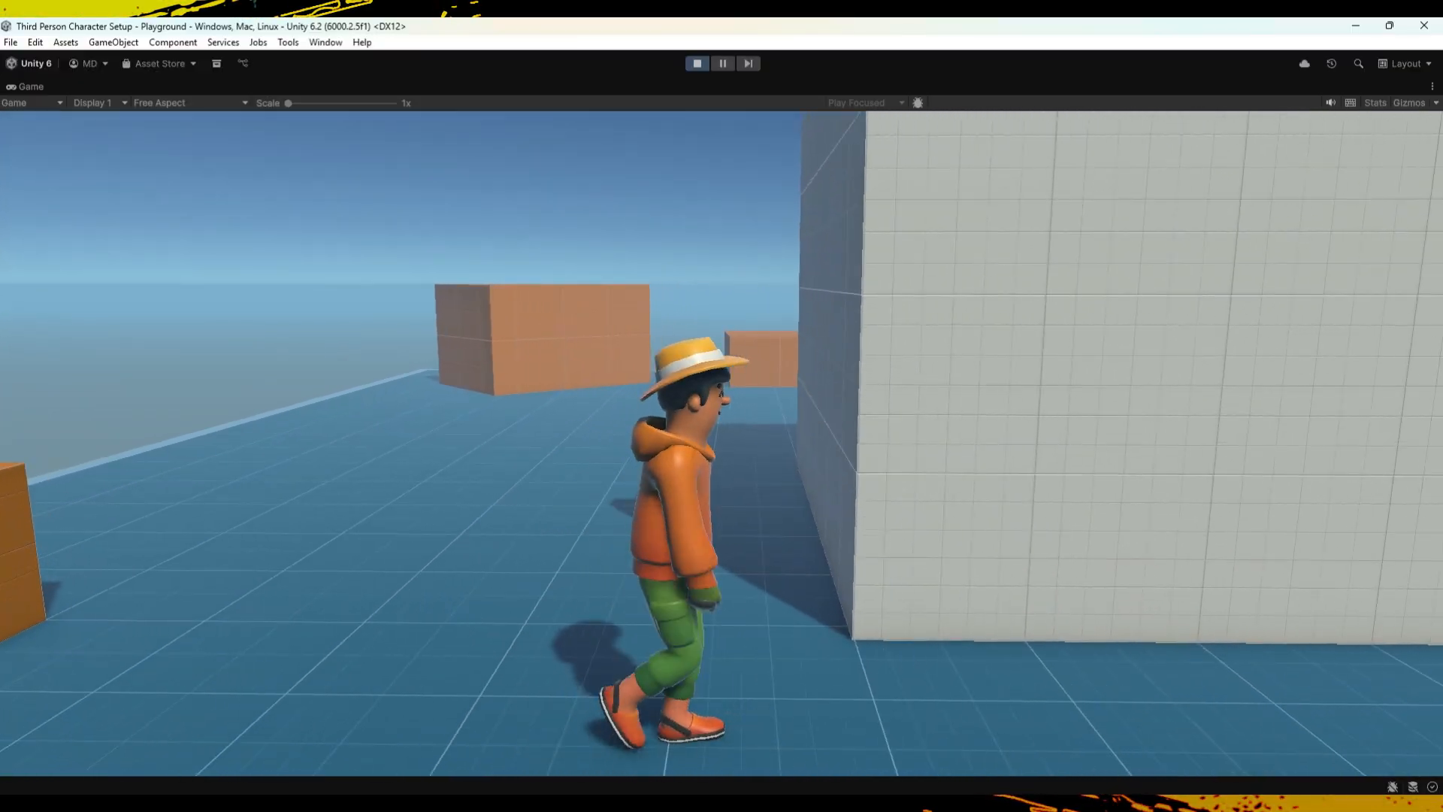
key(w)
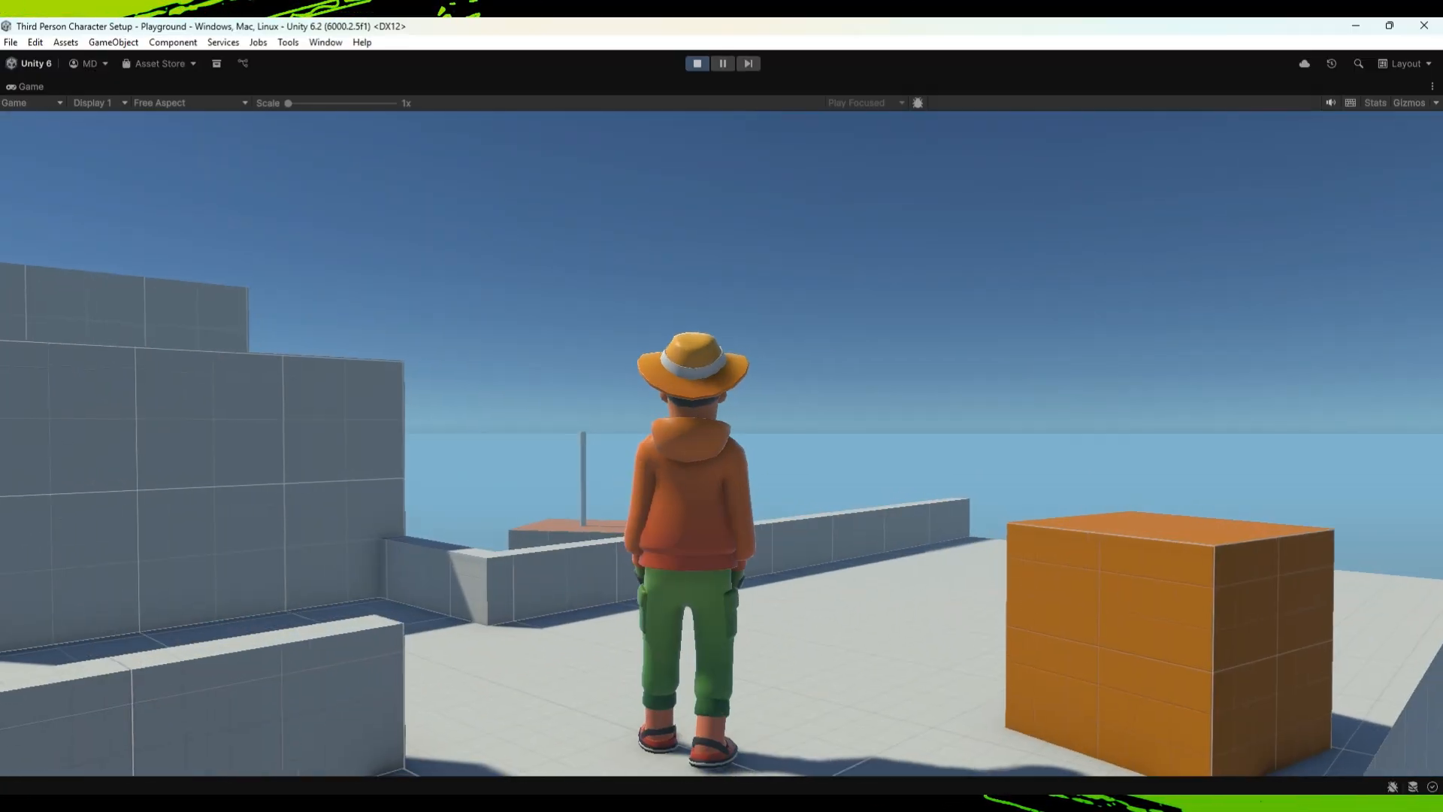
key(space)
key(space)
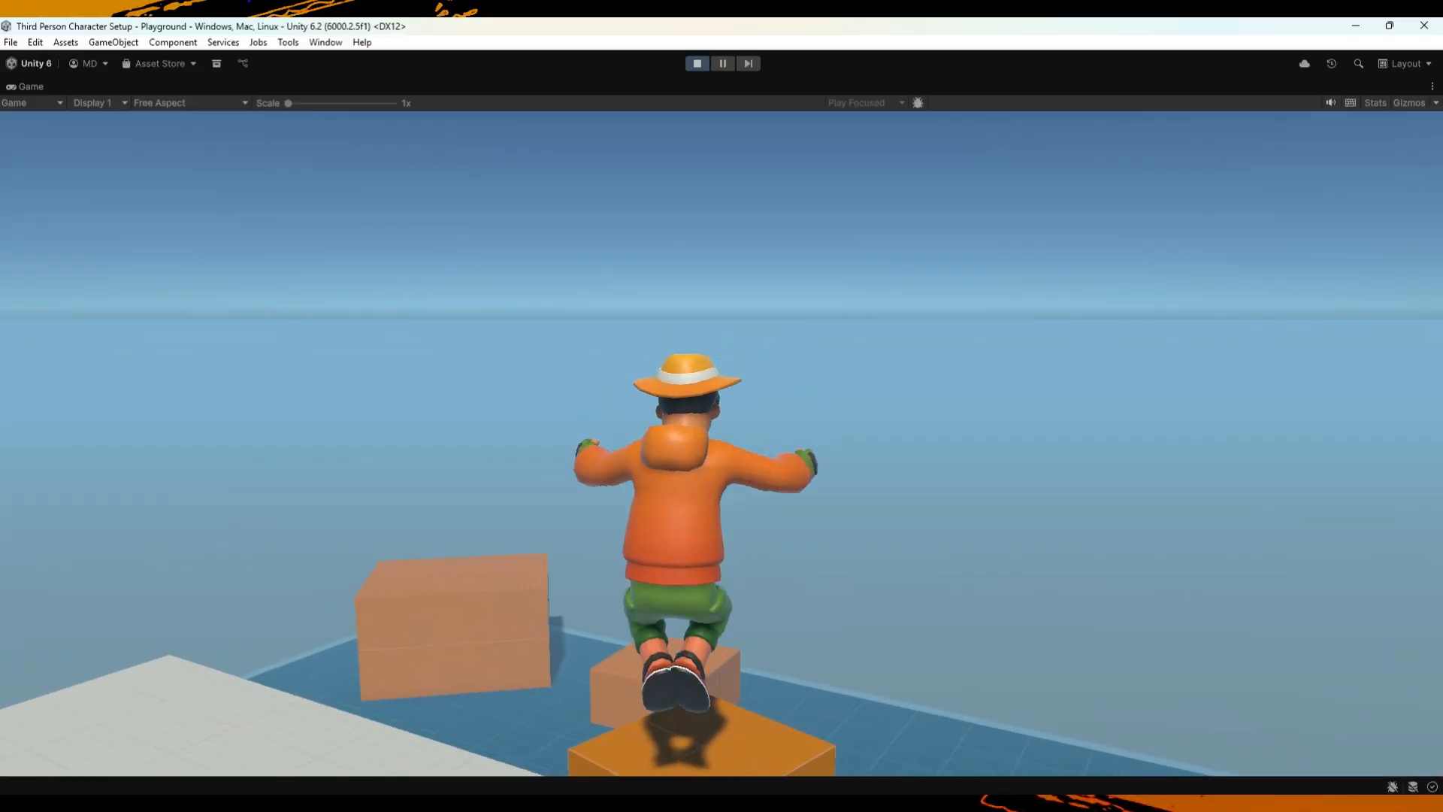
key(space)
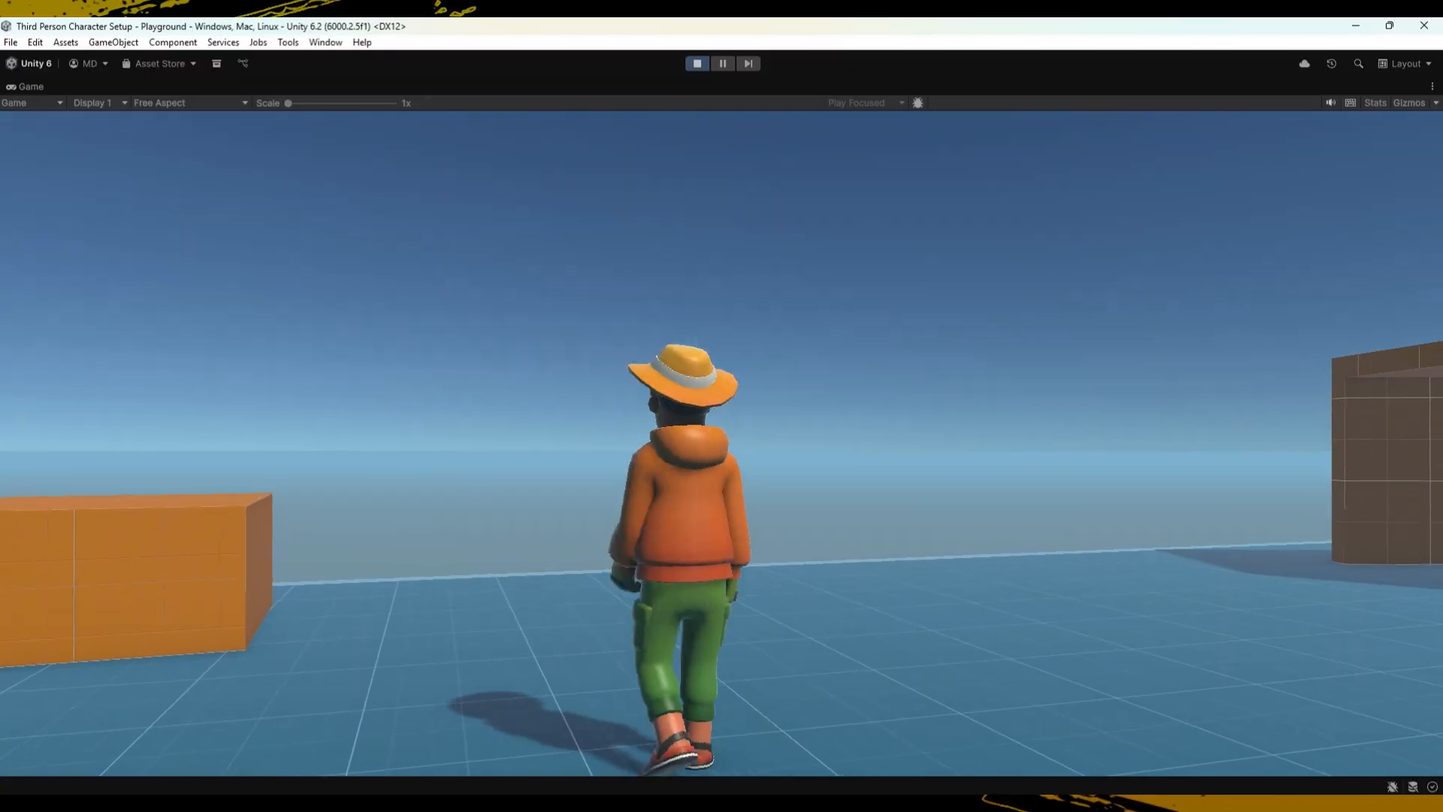
key(s)
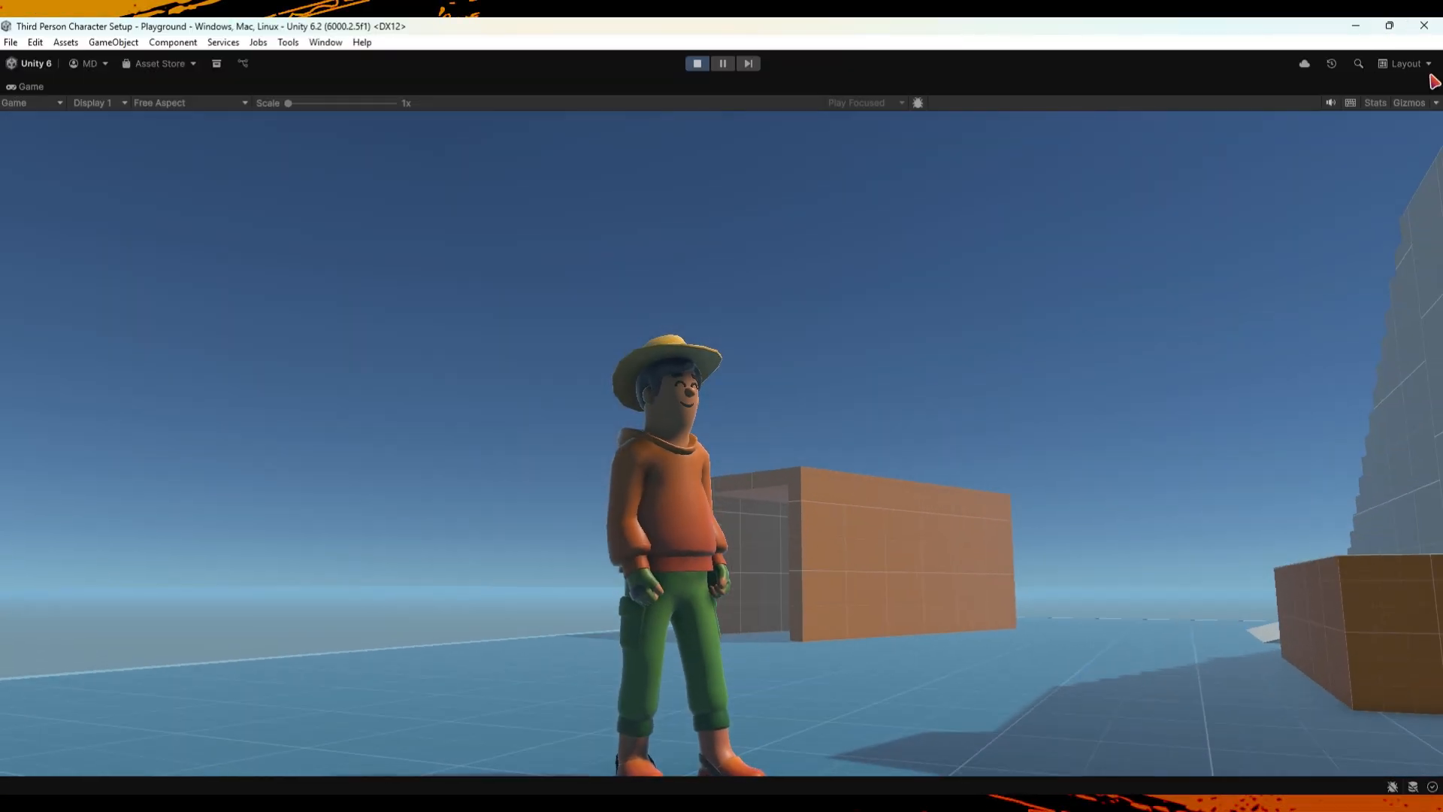
Restore the Game view from its maximized size and stop the running scene.
click(1433, 86)
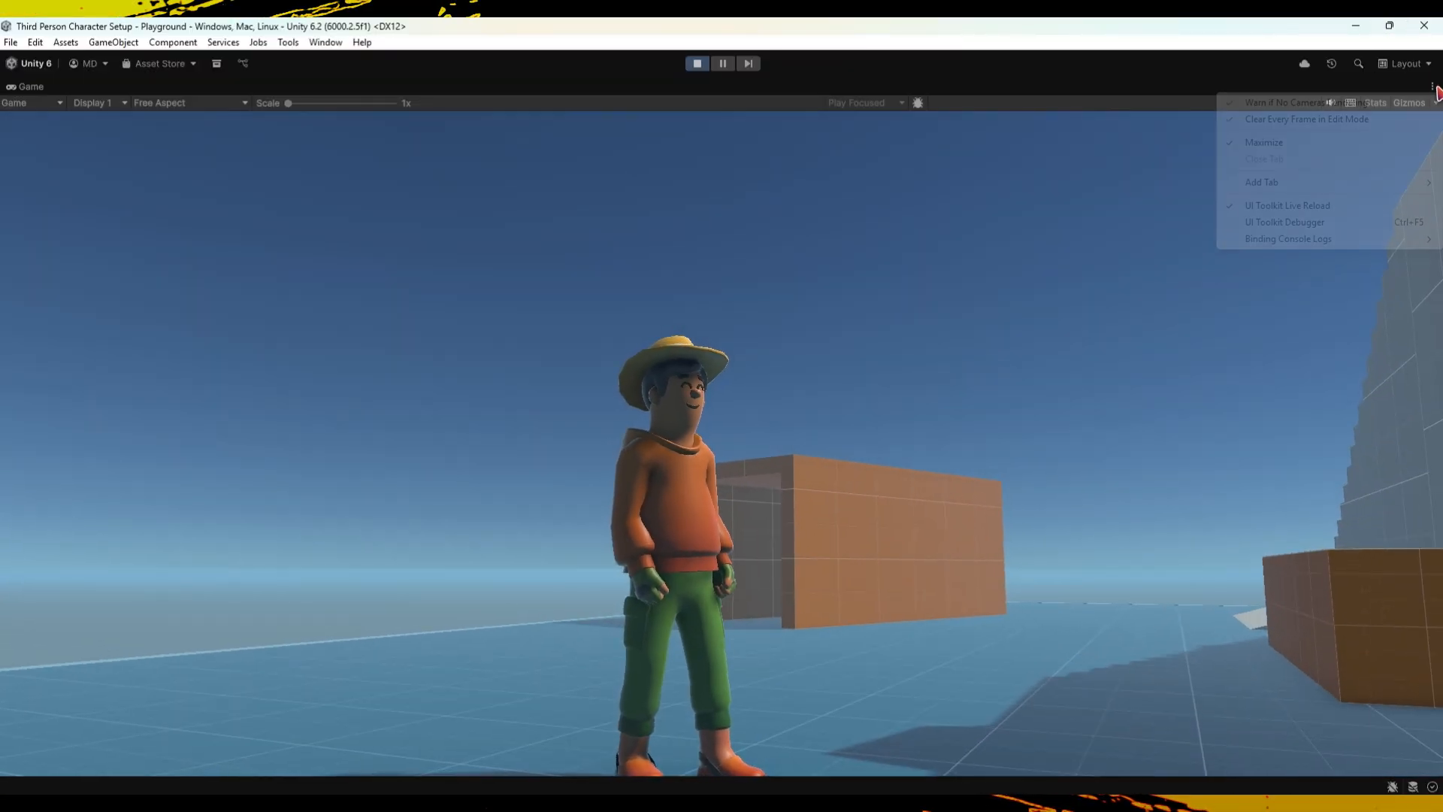
click(1276, 143)
key(ctrl+p)
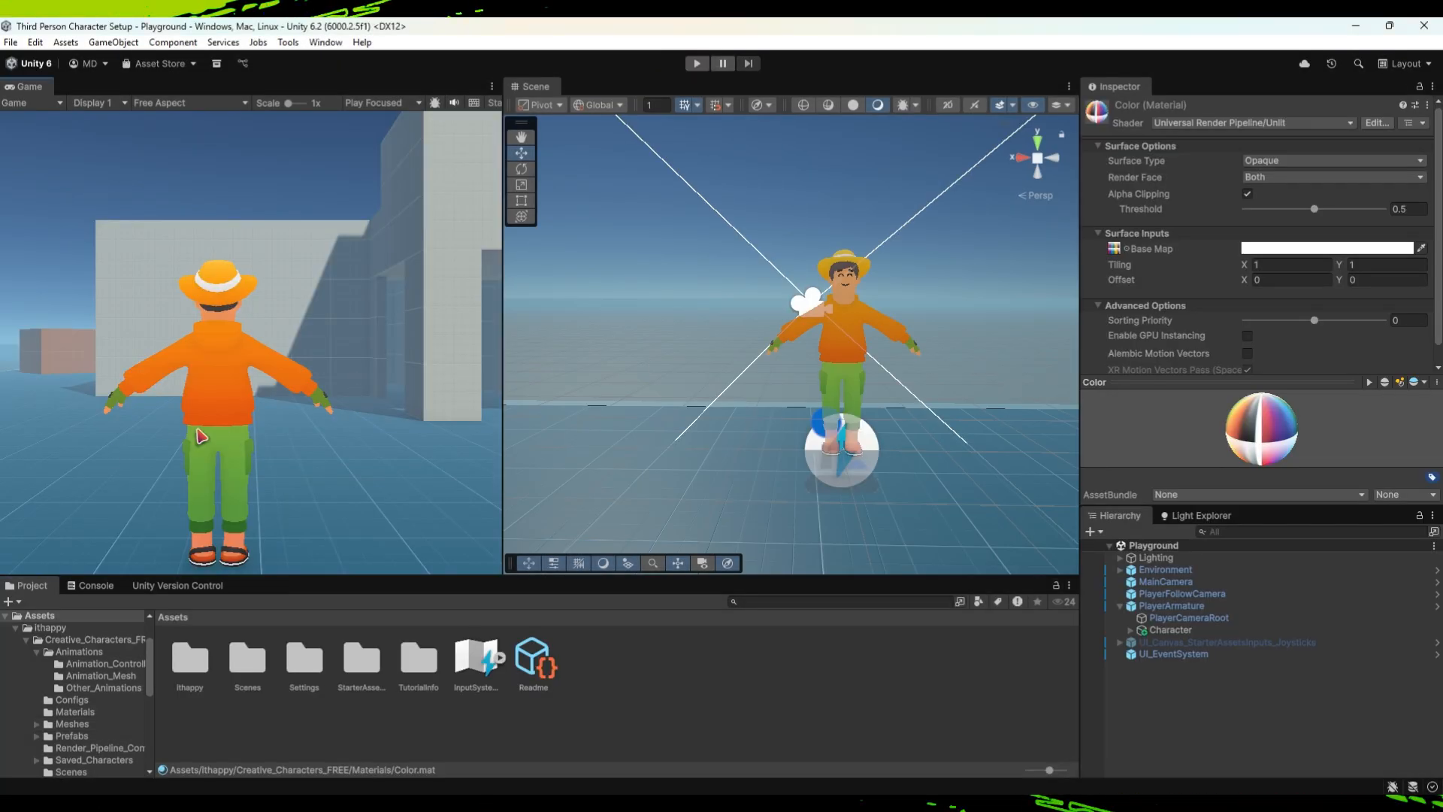
Run the Playground scene, walk the character around to review its current movement animations, and stop the scene.
key(ctrl+p)
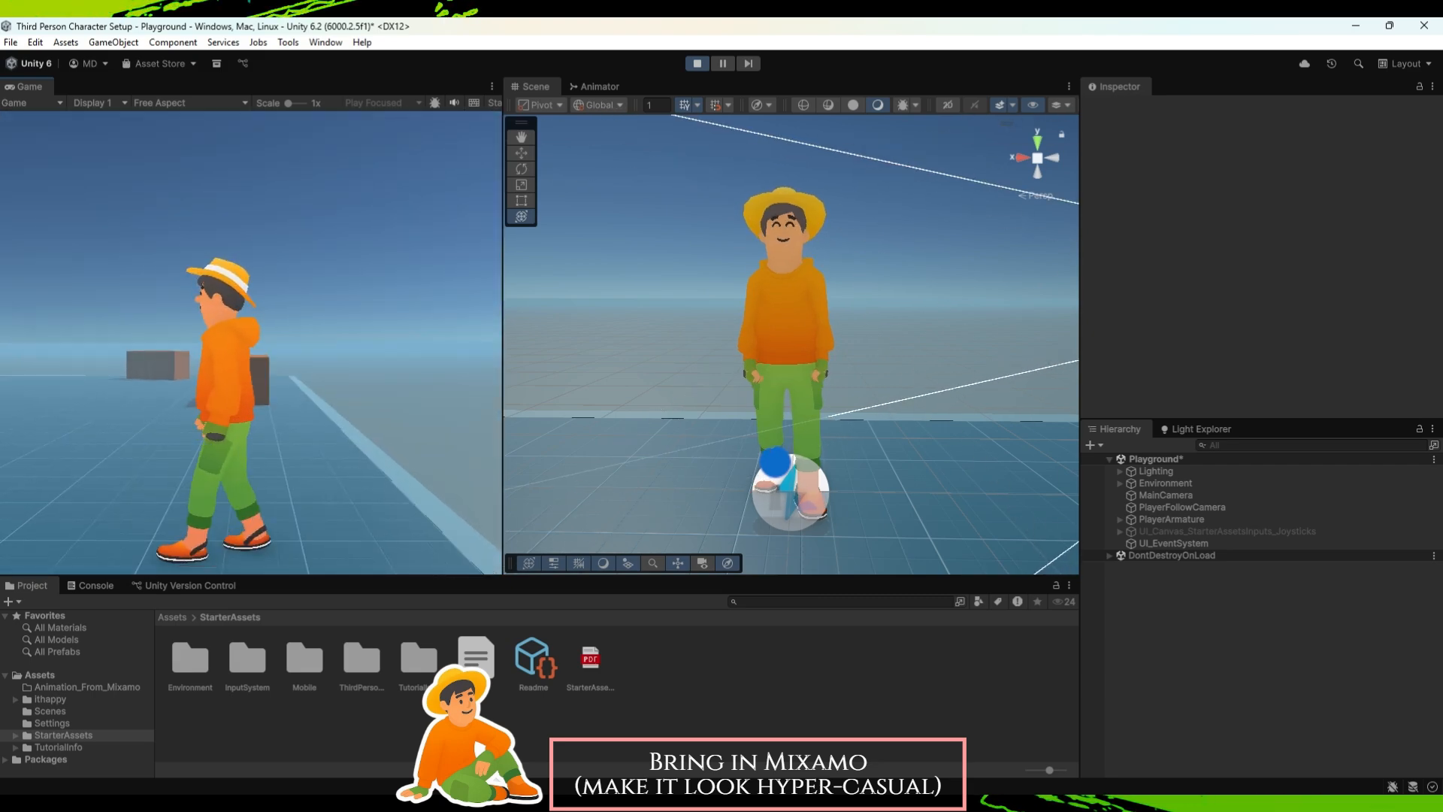
key(w)
key(w)
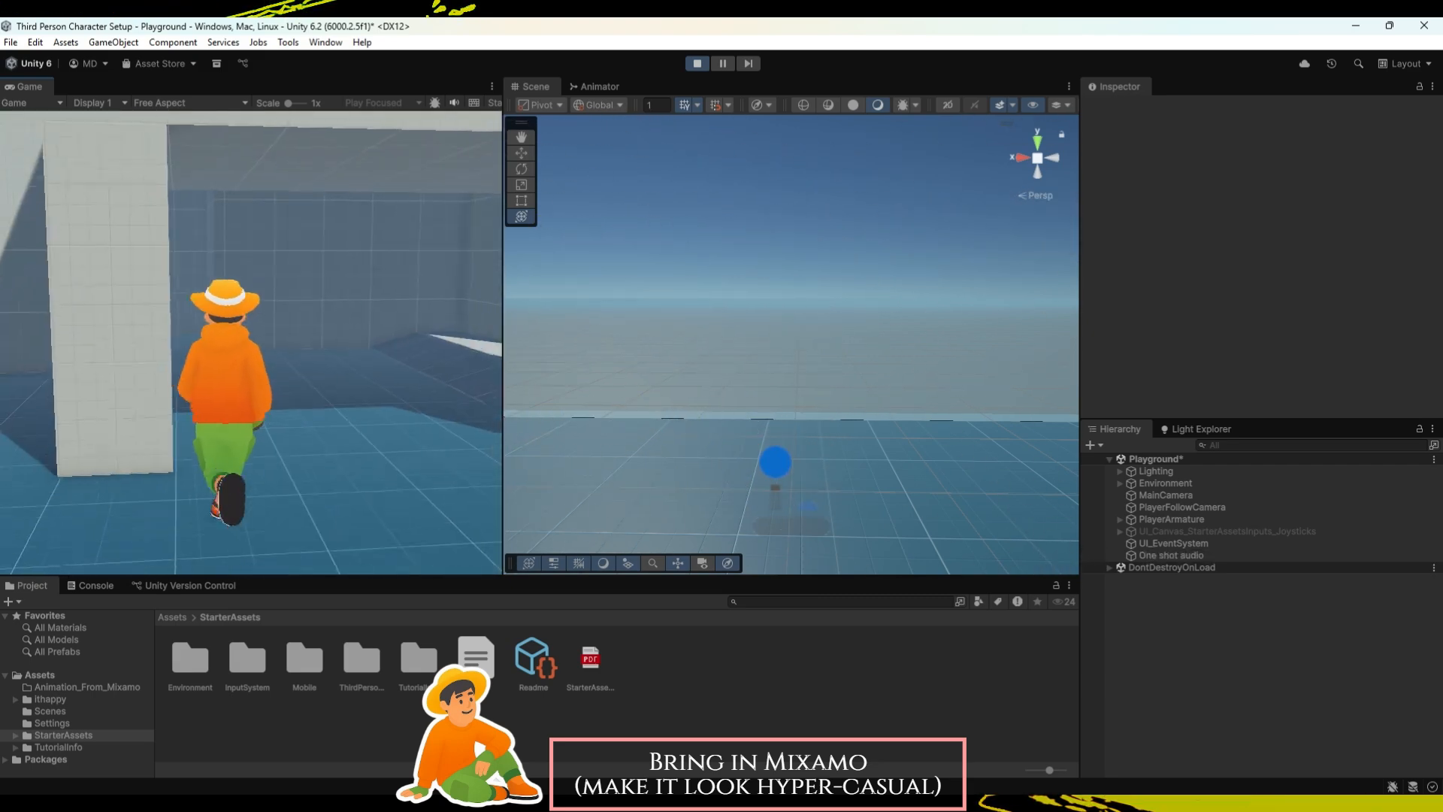
key(ctrl+p)
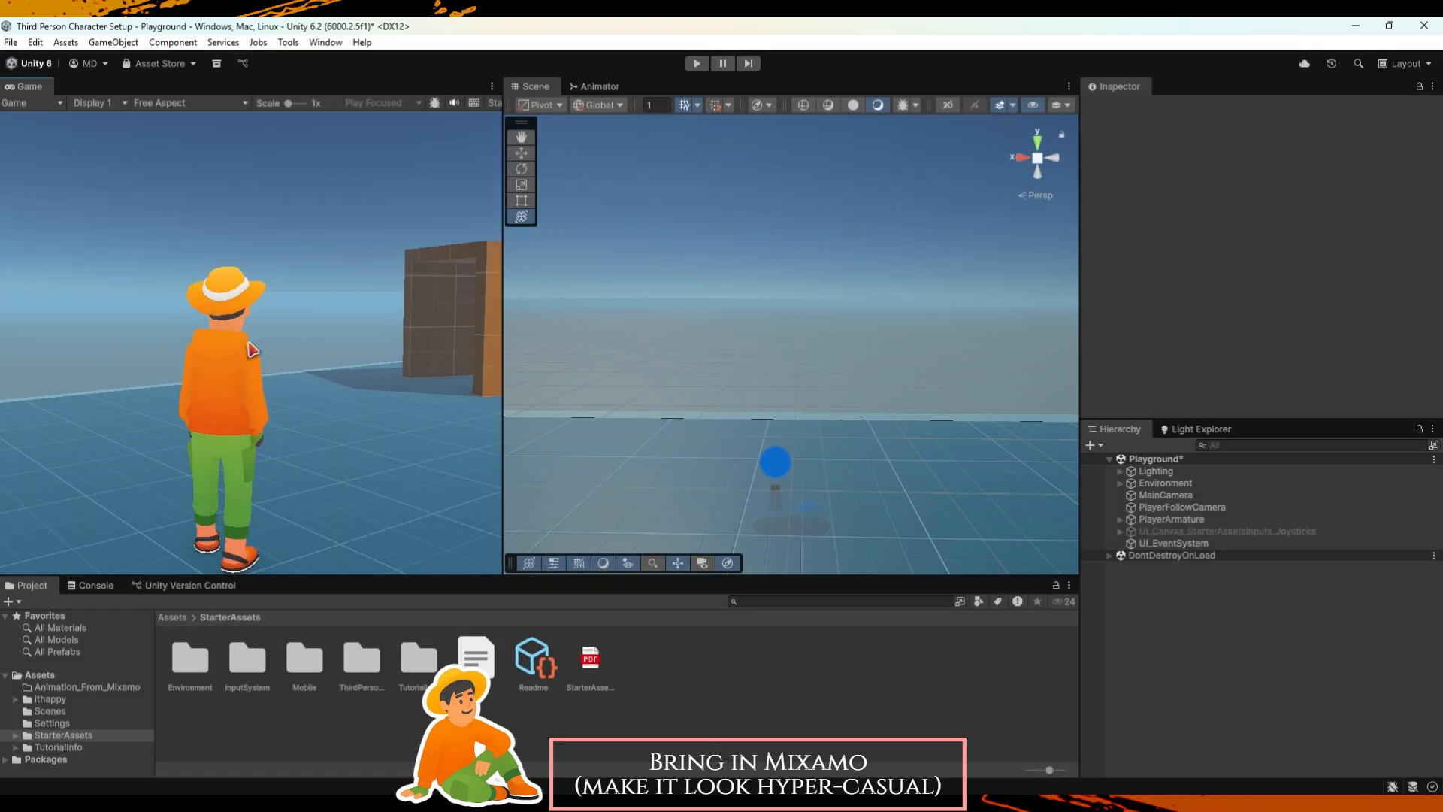
Open the Animation_From_Mixamo folder in the project's assets and switch to Mixamo in the browser.
click(91, 688)
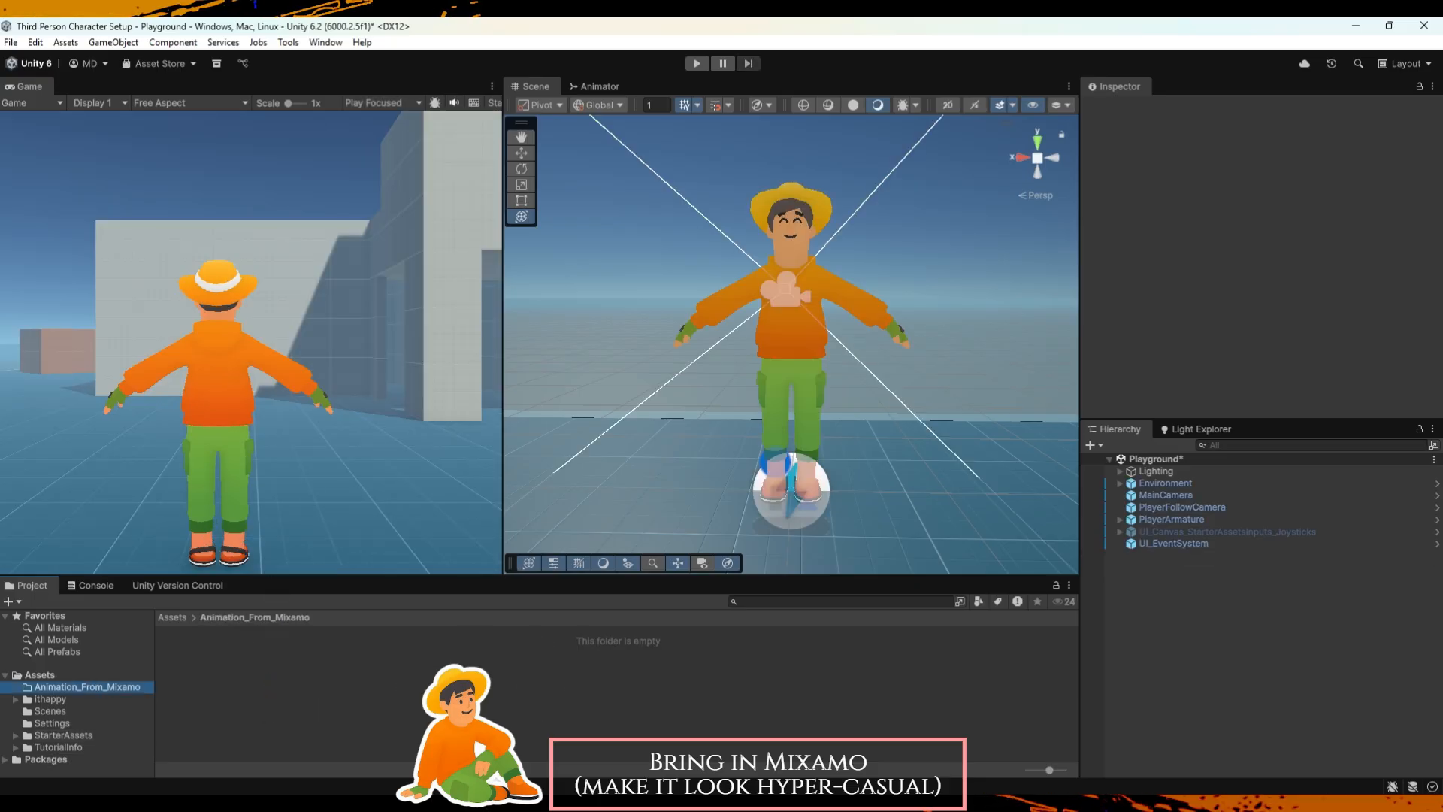
drag(2, 376, 630, 155)
click(700, 153)
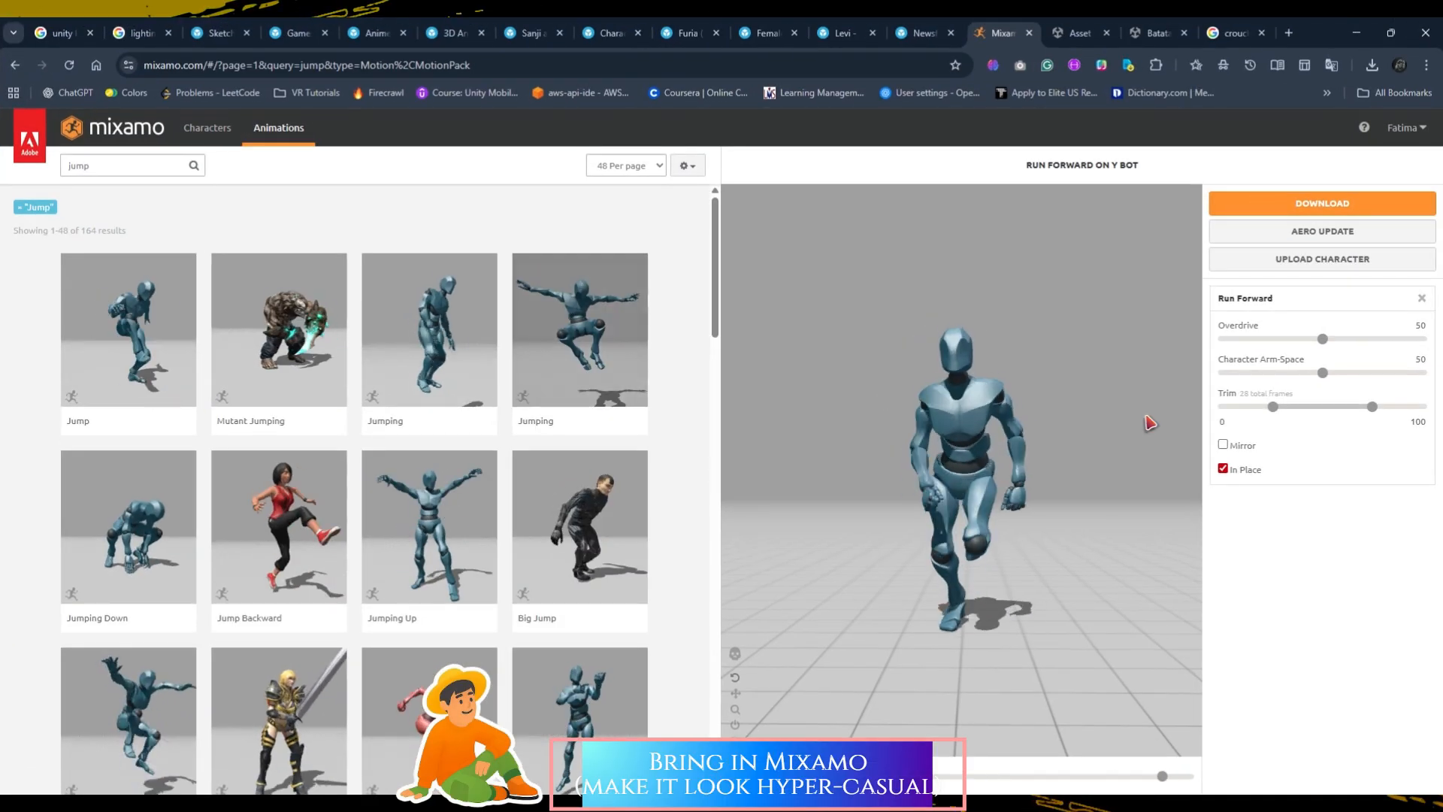
Search the animations for "happy" and load the second Happy Idle on Y Bot with Character Arm-Space at 60.
click(132, 166)
text(hap)
text(py)
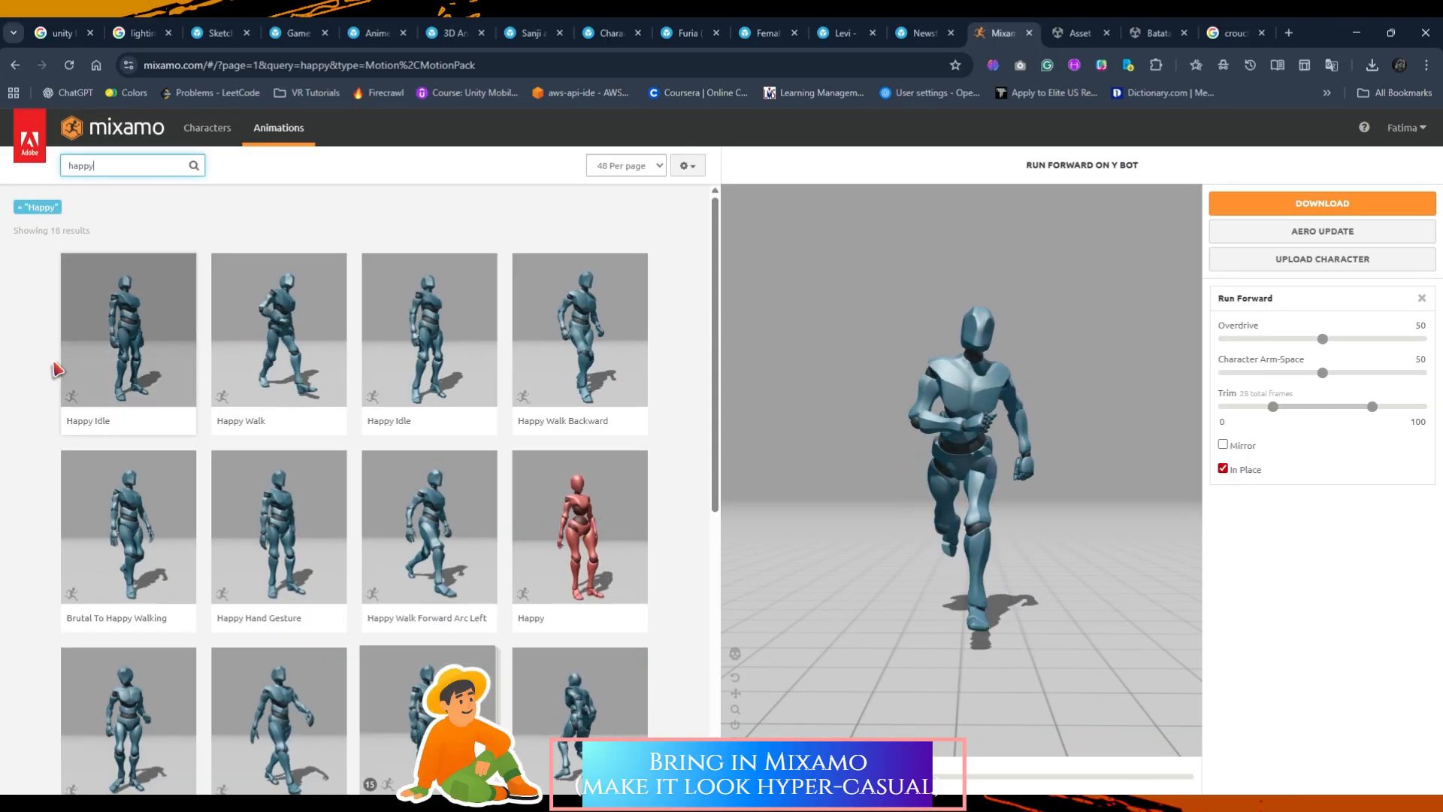
click(420, 382)
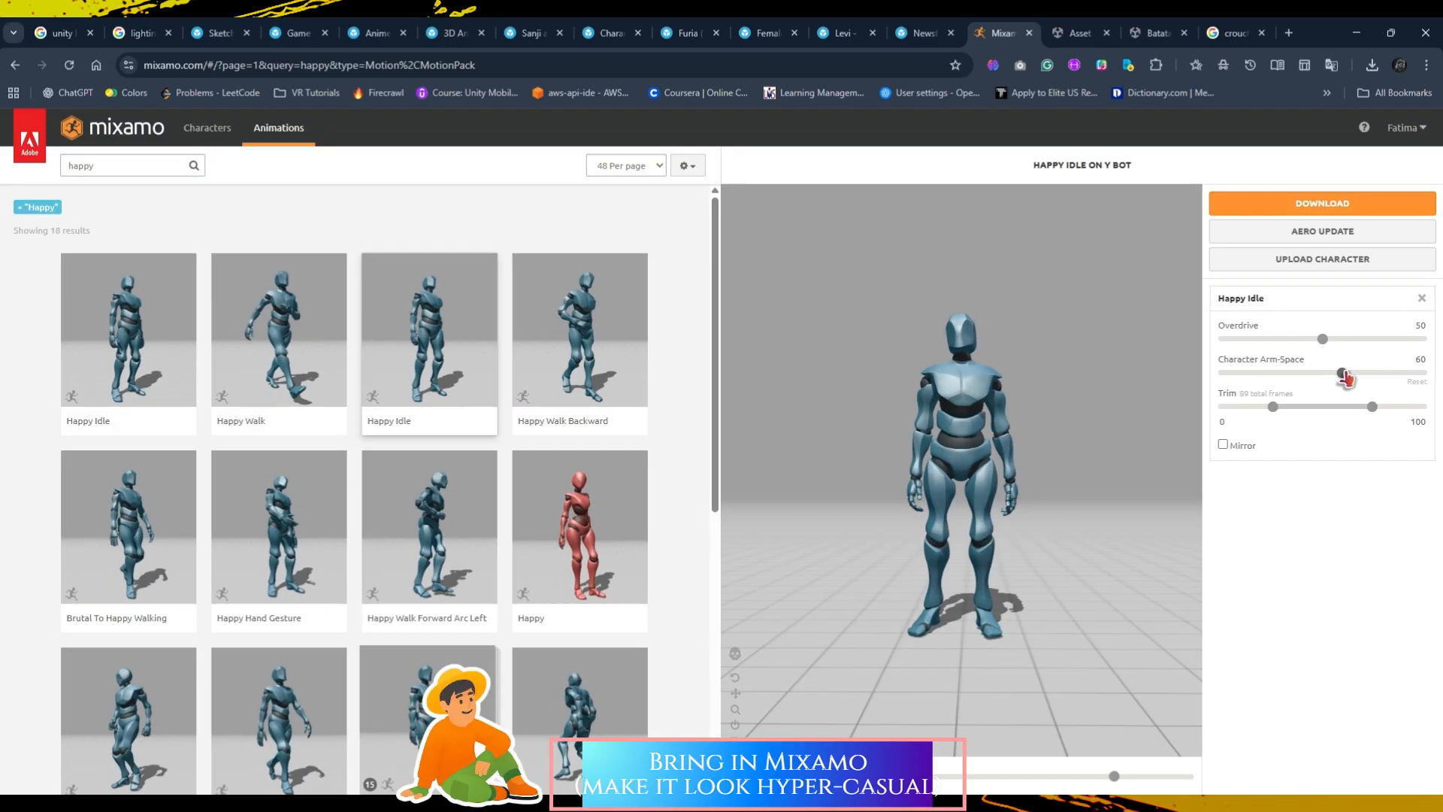
Download Happy Idle as FBX for Unity(.fbx) with skin, 60 frames per second and no keyframe reduction.
click(1359, 205)
click(802, 267)
click(809, 283)
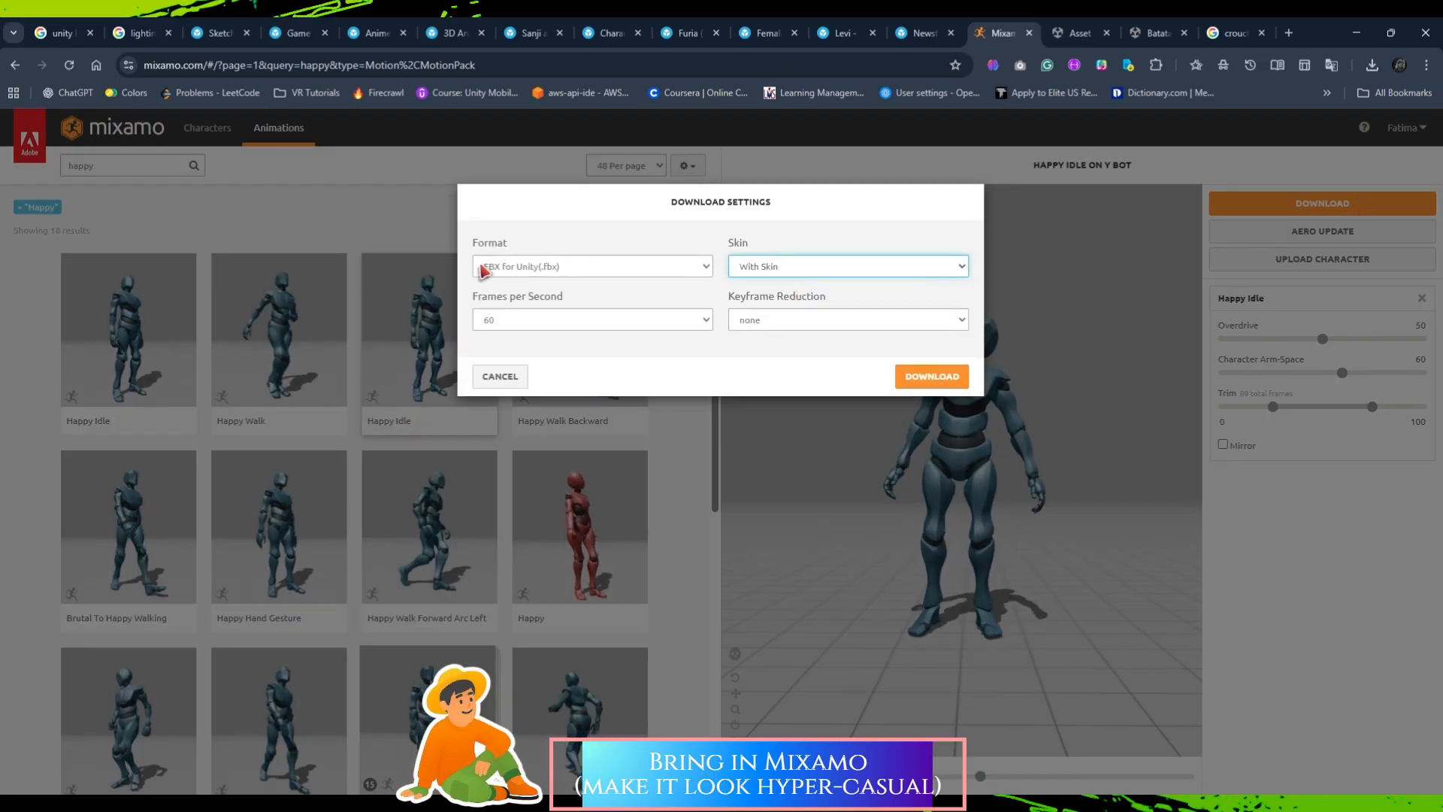
click(538, 268)
click(541, 320)
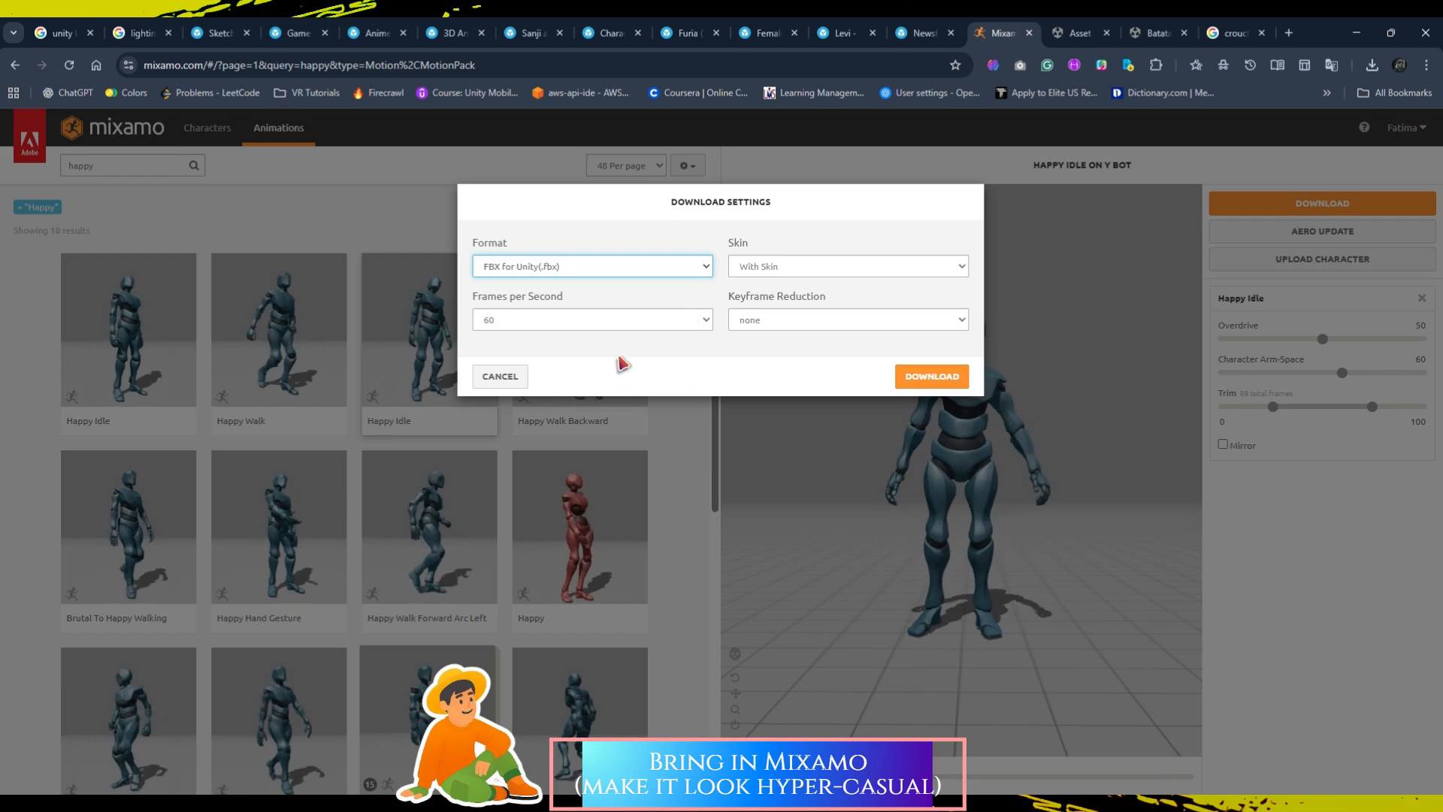
click(940, 377)
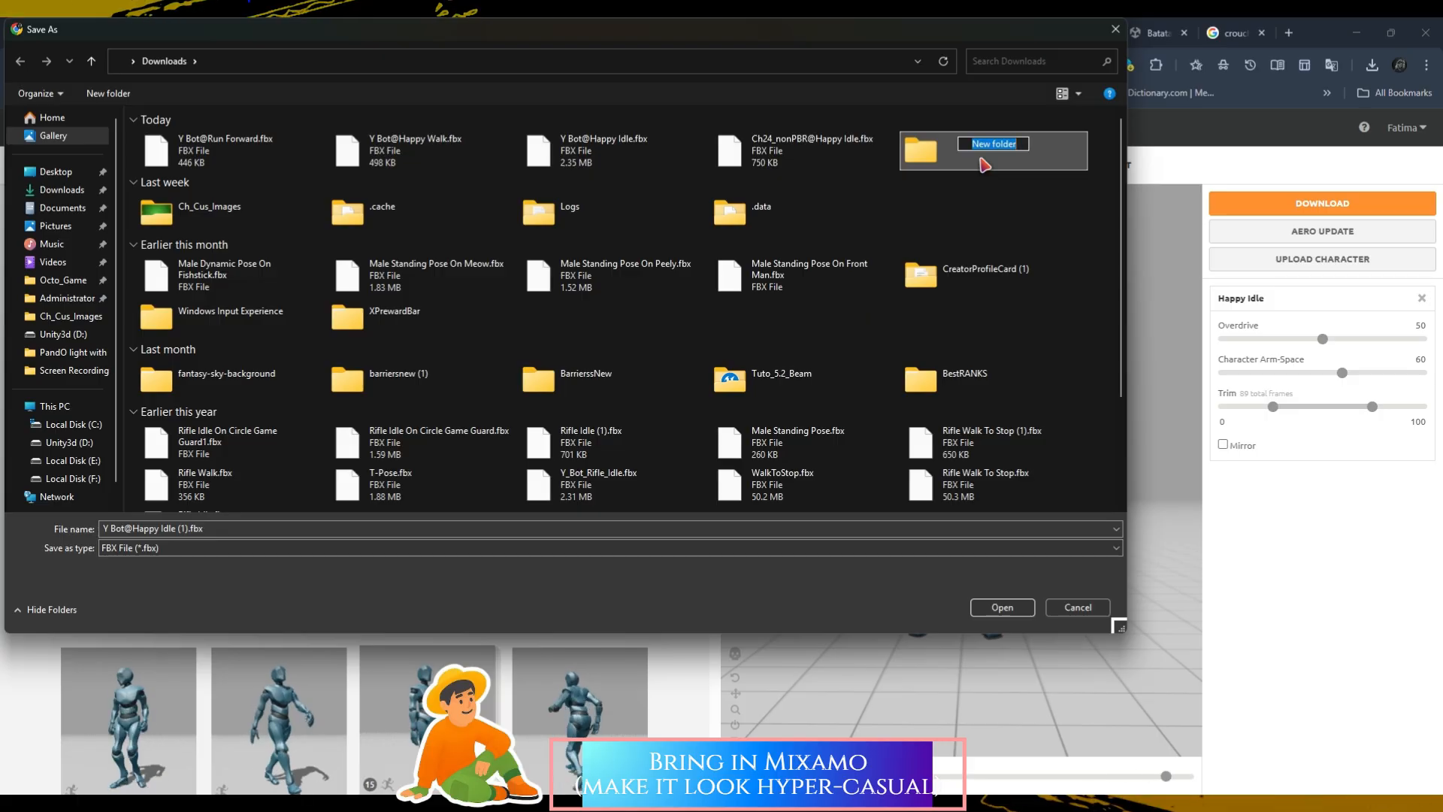
Name the new folder in Downloads Anim_From_Mixamo_On_Y_Bot and open it as the save location.
text(Anim_From_Mixamo_ON_Y_Bo)
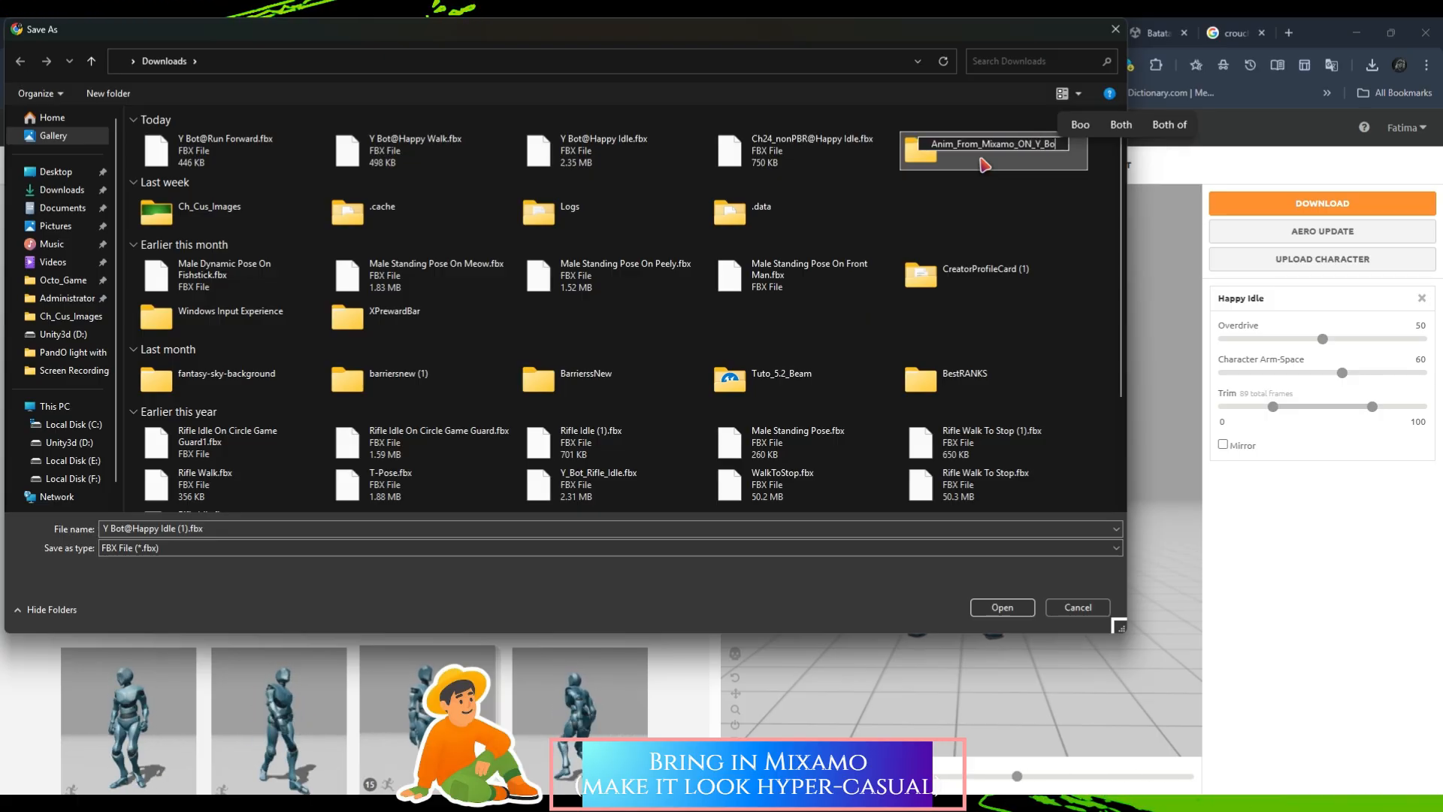
text(t)
text(n)
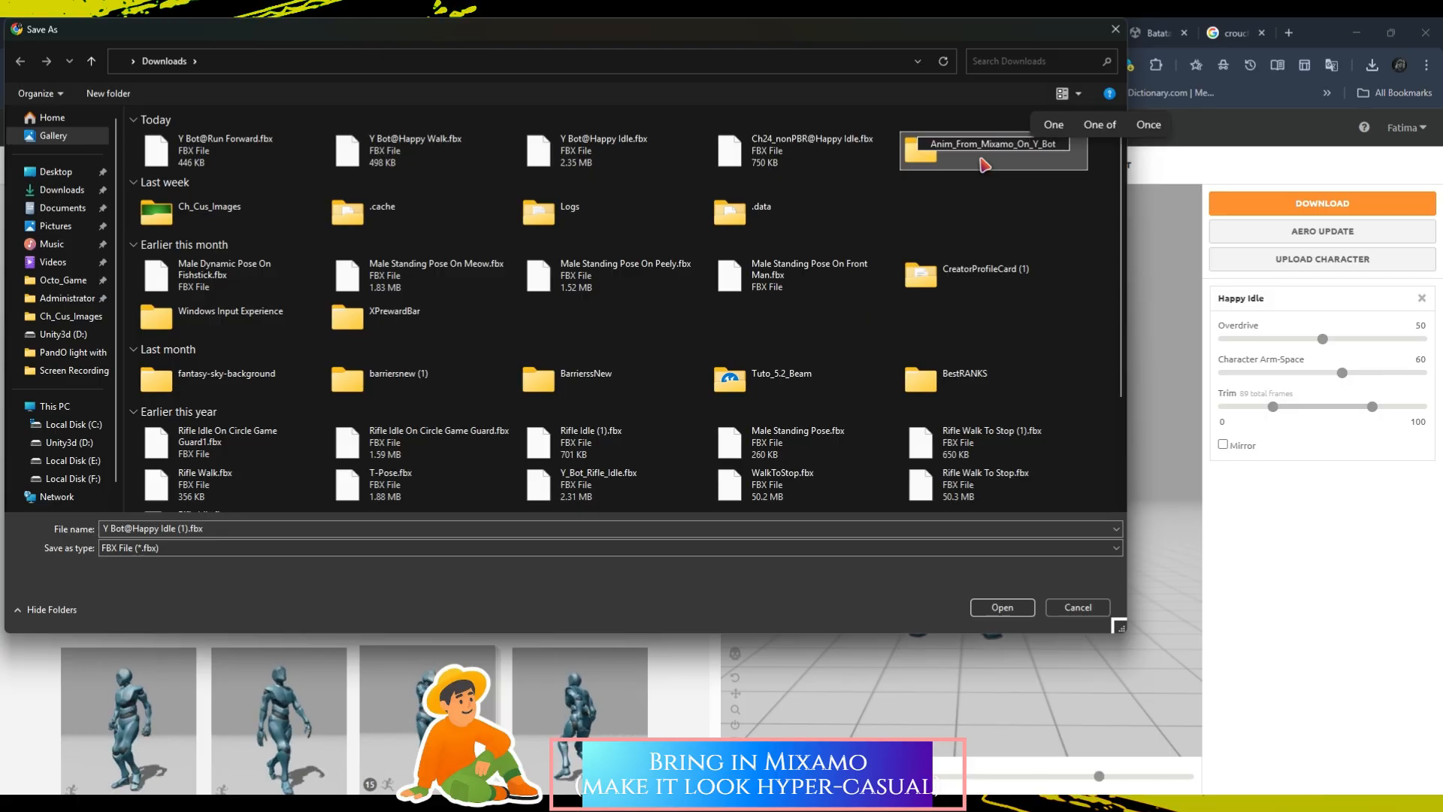
key(Return)
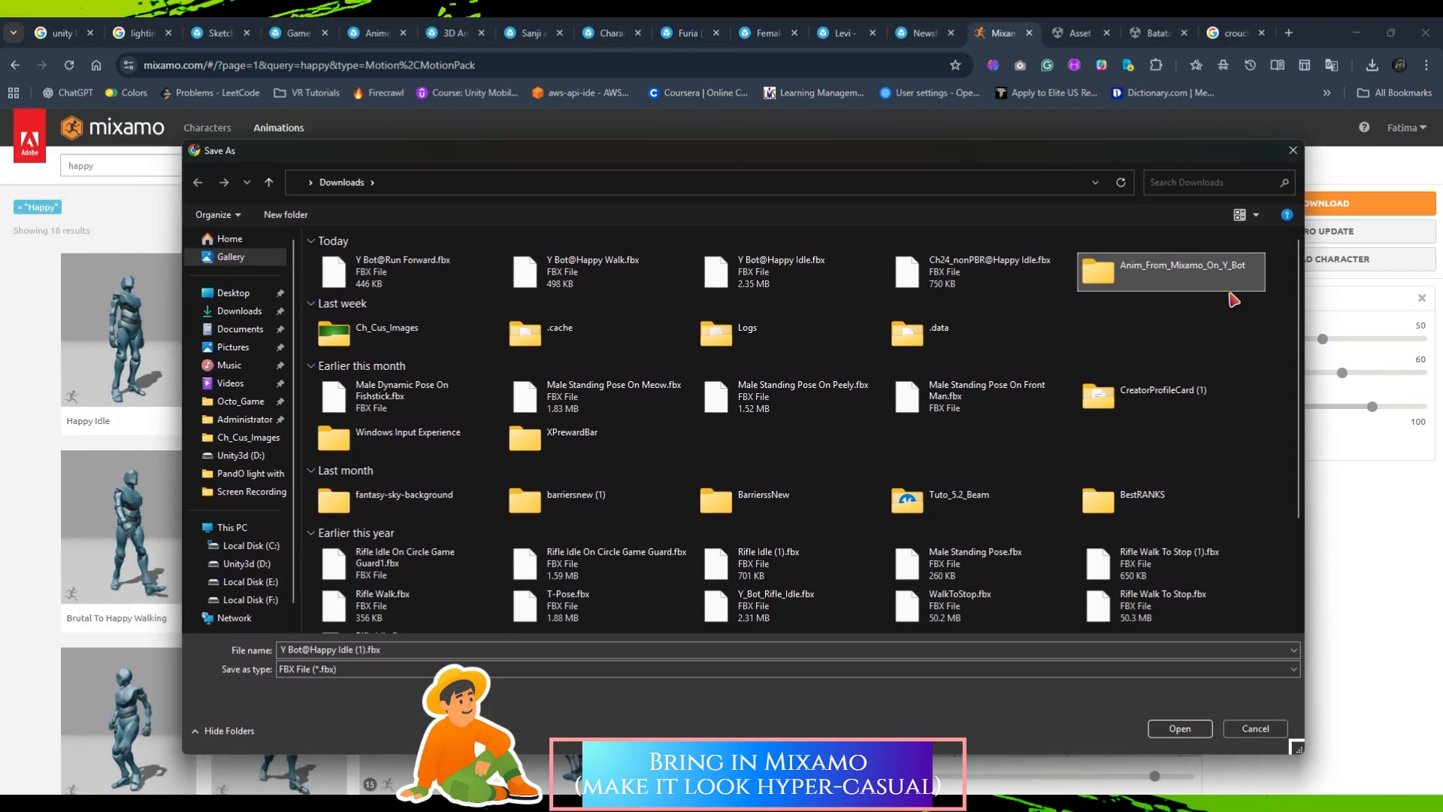
double_click(1232, 288)
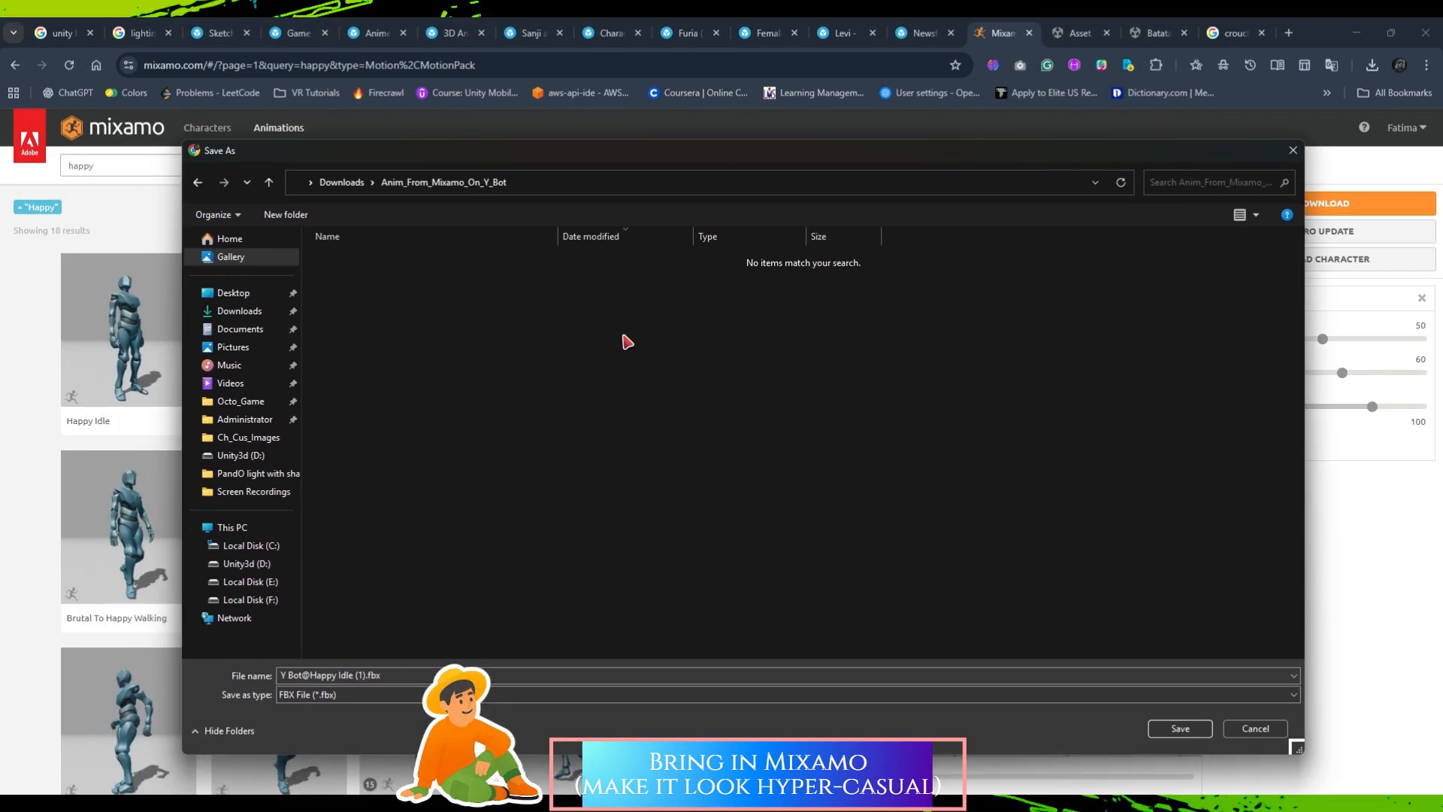
Remove the "(1)" from the file name and save the animation as Y Bot@Happy Idle.fbx.
click(364, 676)
click(365, 676)
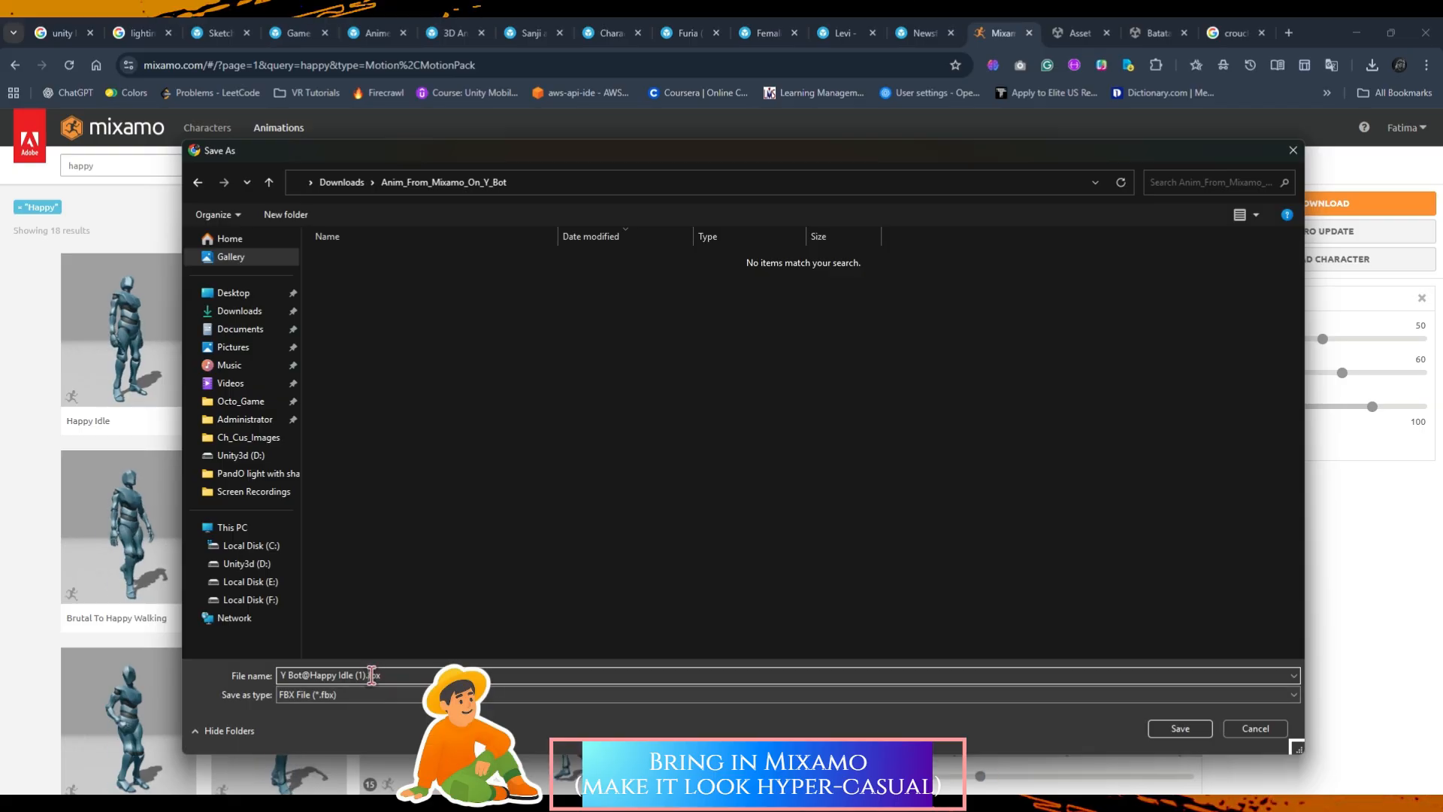
click(1178, 728)
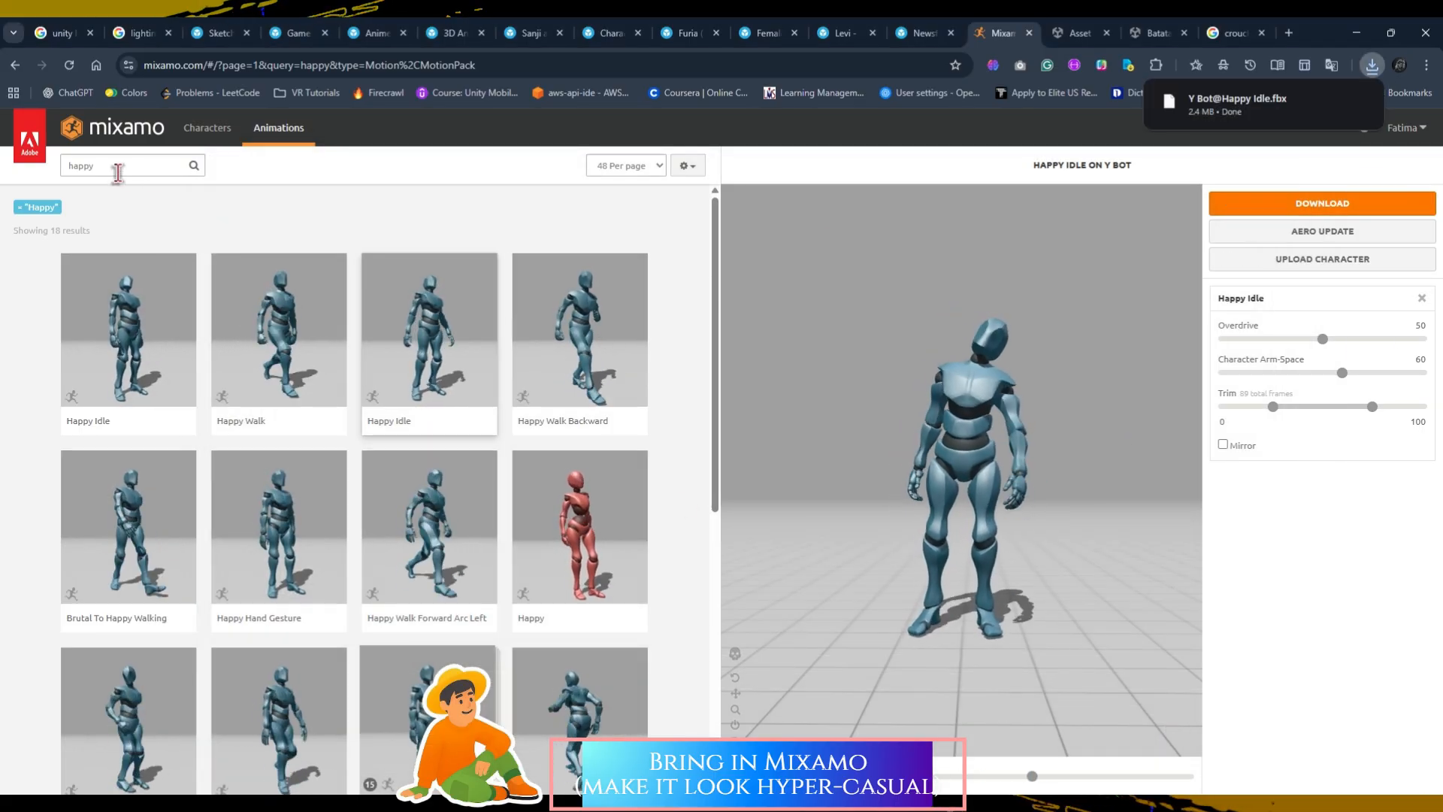
Load the Happy Walk animation on Y Bot, make it In Place and set its Character Arm-Space to 57.
click(97, 173)
click(241, 283)
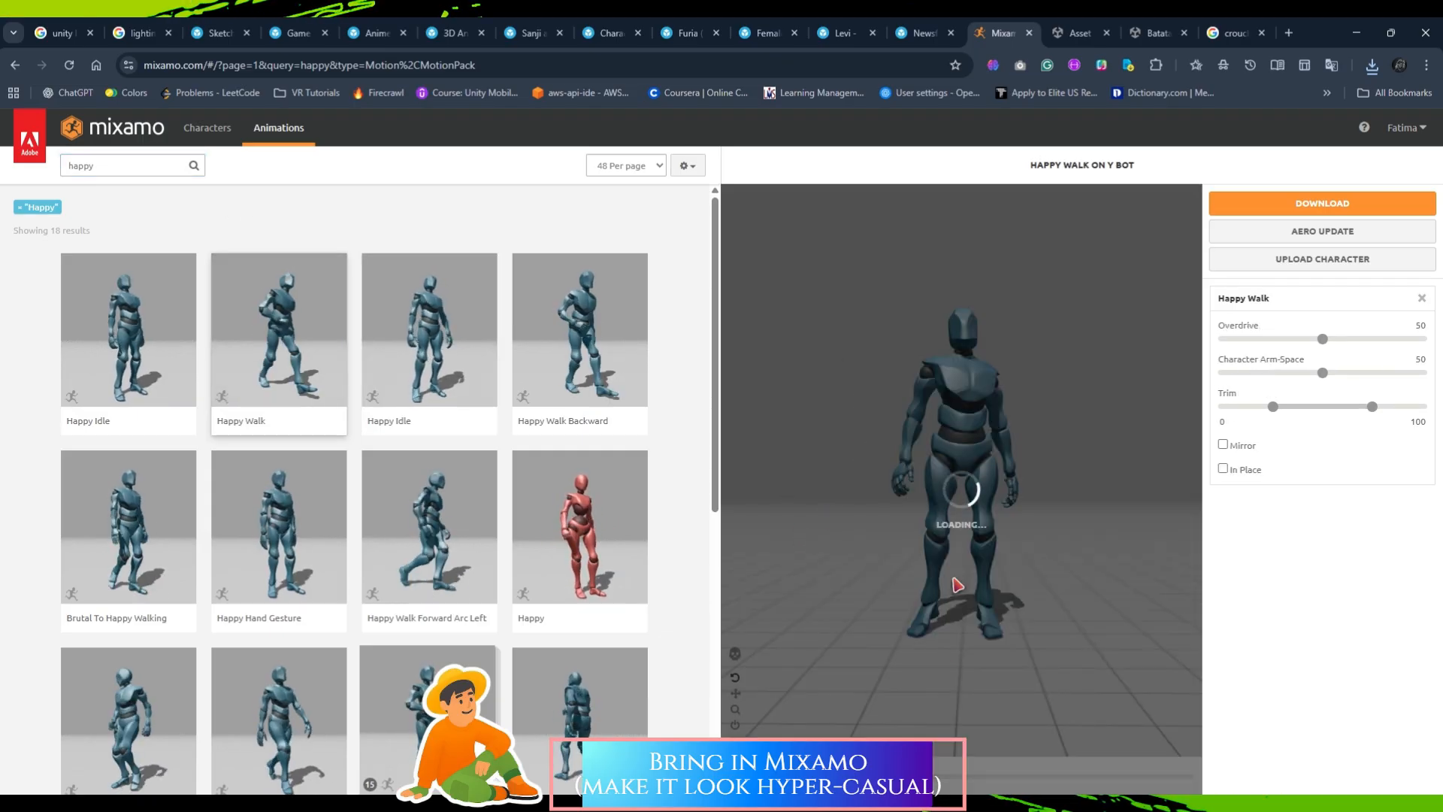
click(1223, 468)
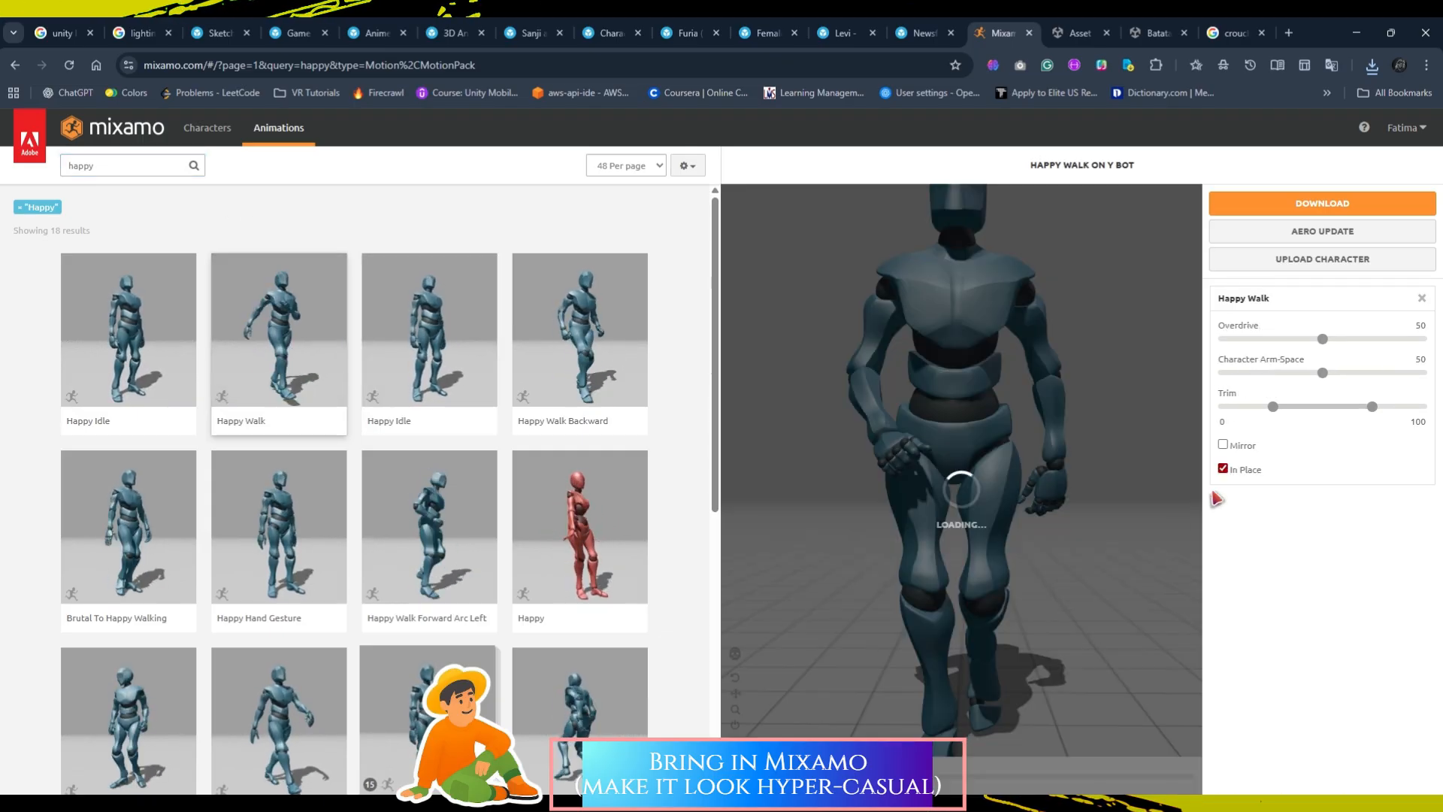
drag(835, 573, 793, 582)
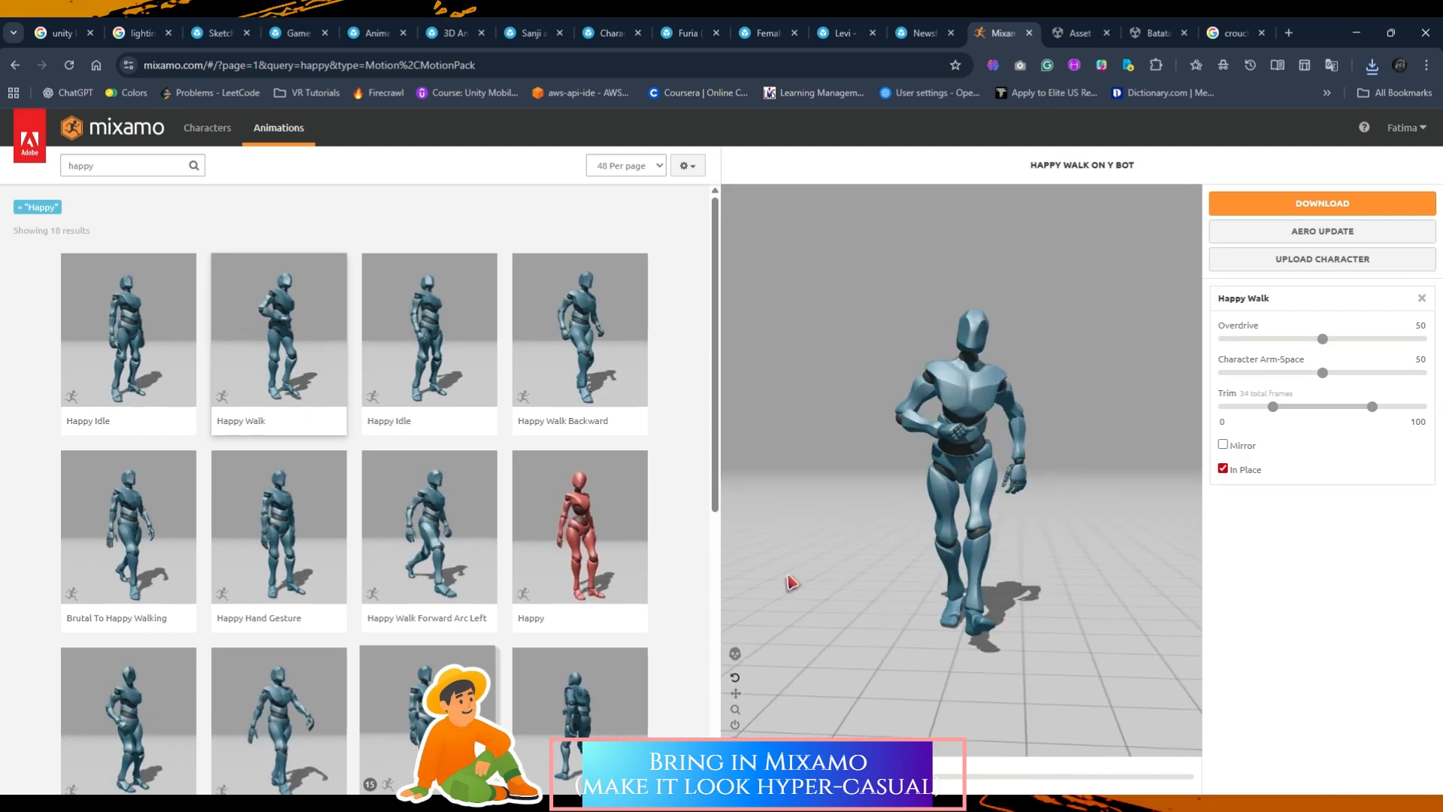
click(1343, 374)
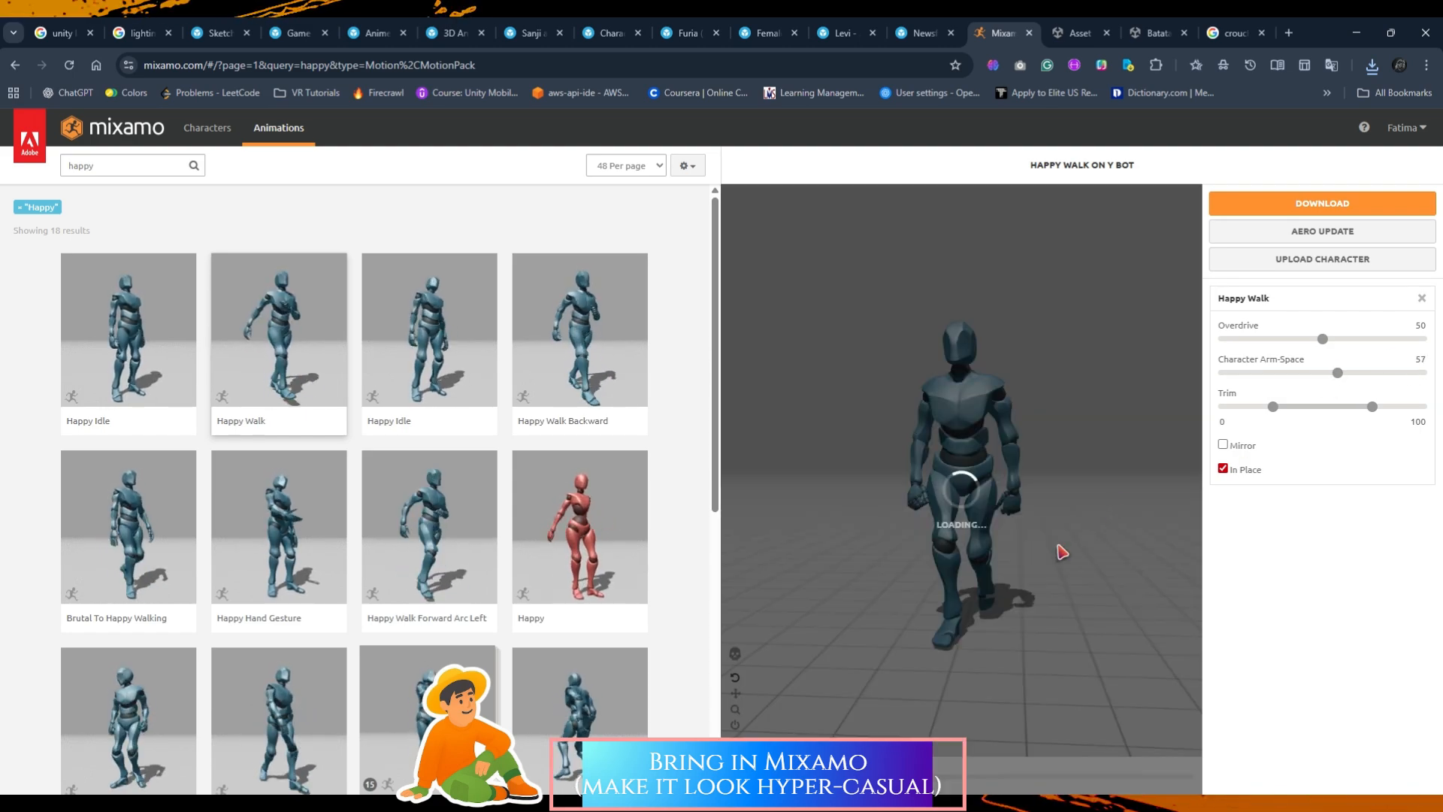
Download Happy Walk without skin and save it as Y Bot@Happy Walk.fbx in Anim_From_Mixamo_On_Y_Bot.
click(1233, 204)
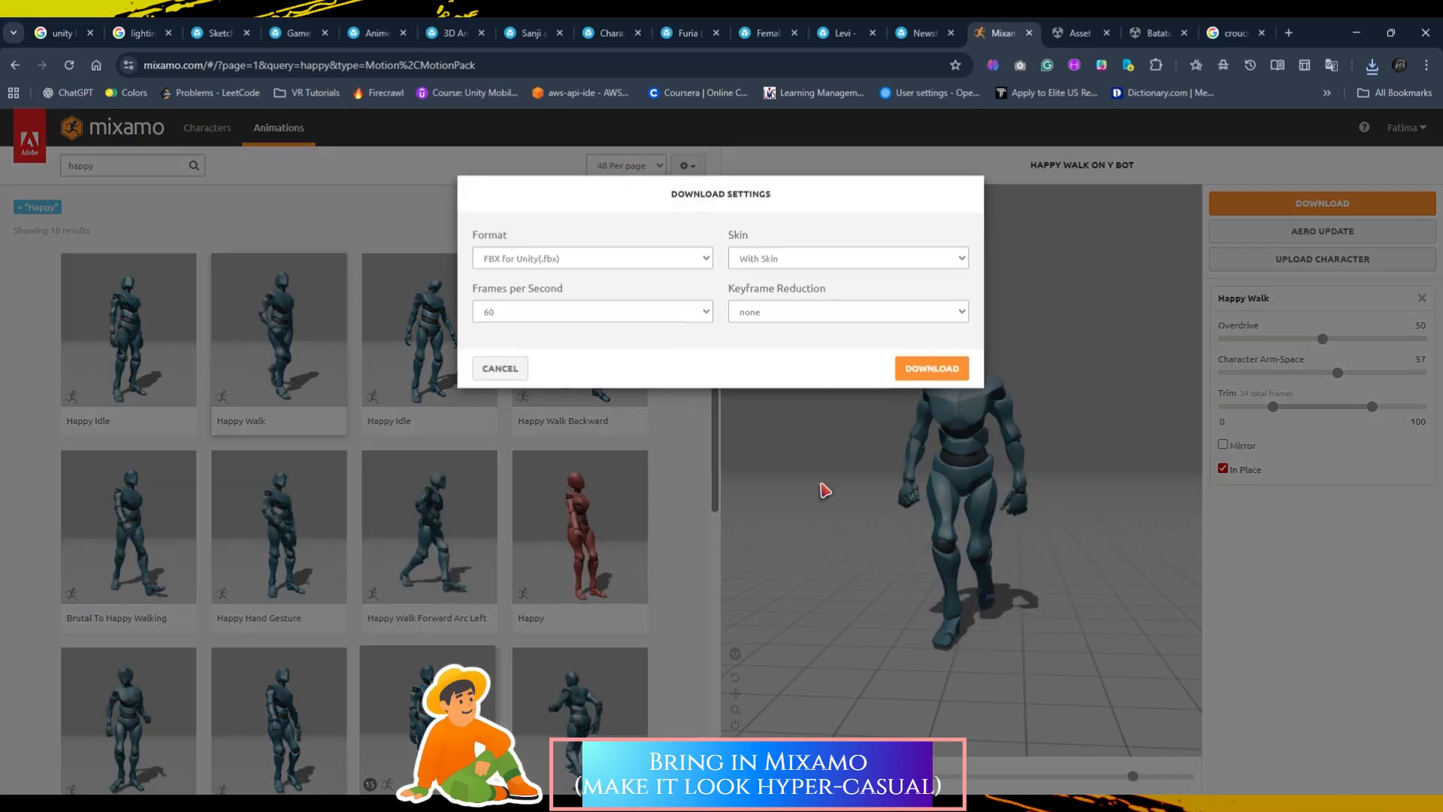
click(825, 269)
click(810, 306)
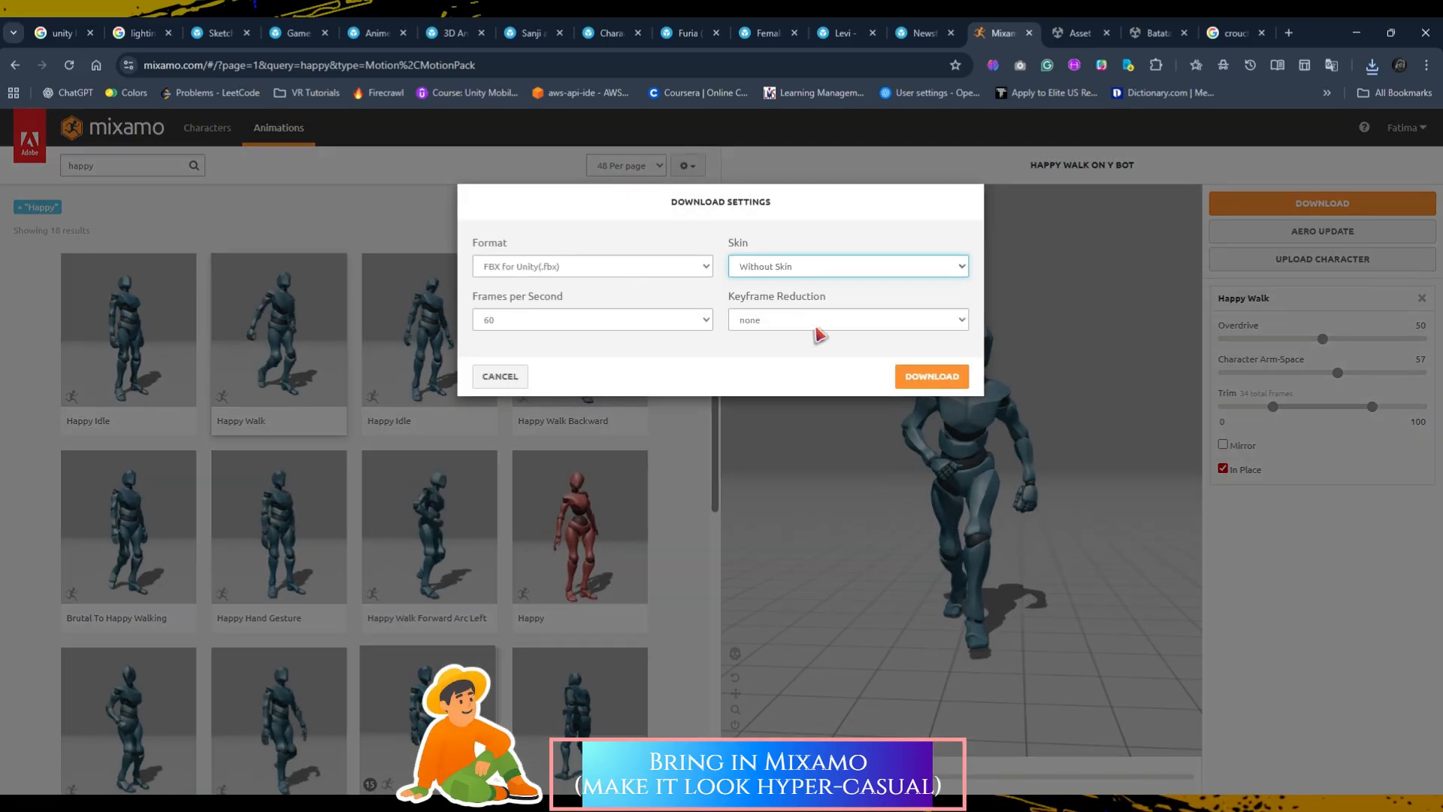
click(938, 380)
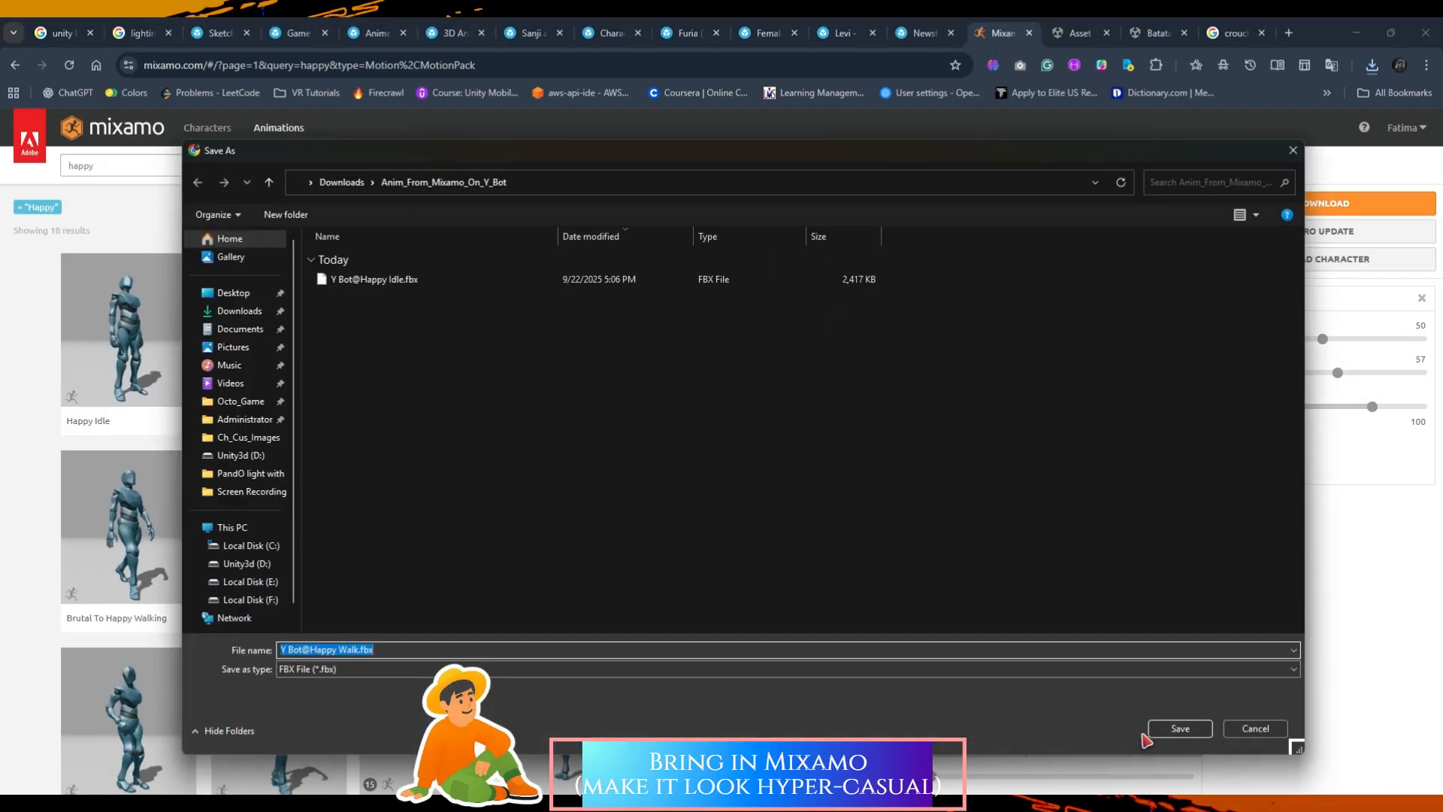
click(1176, 730)
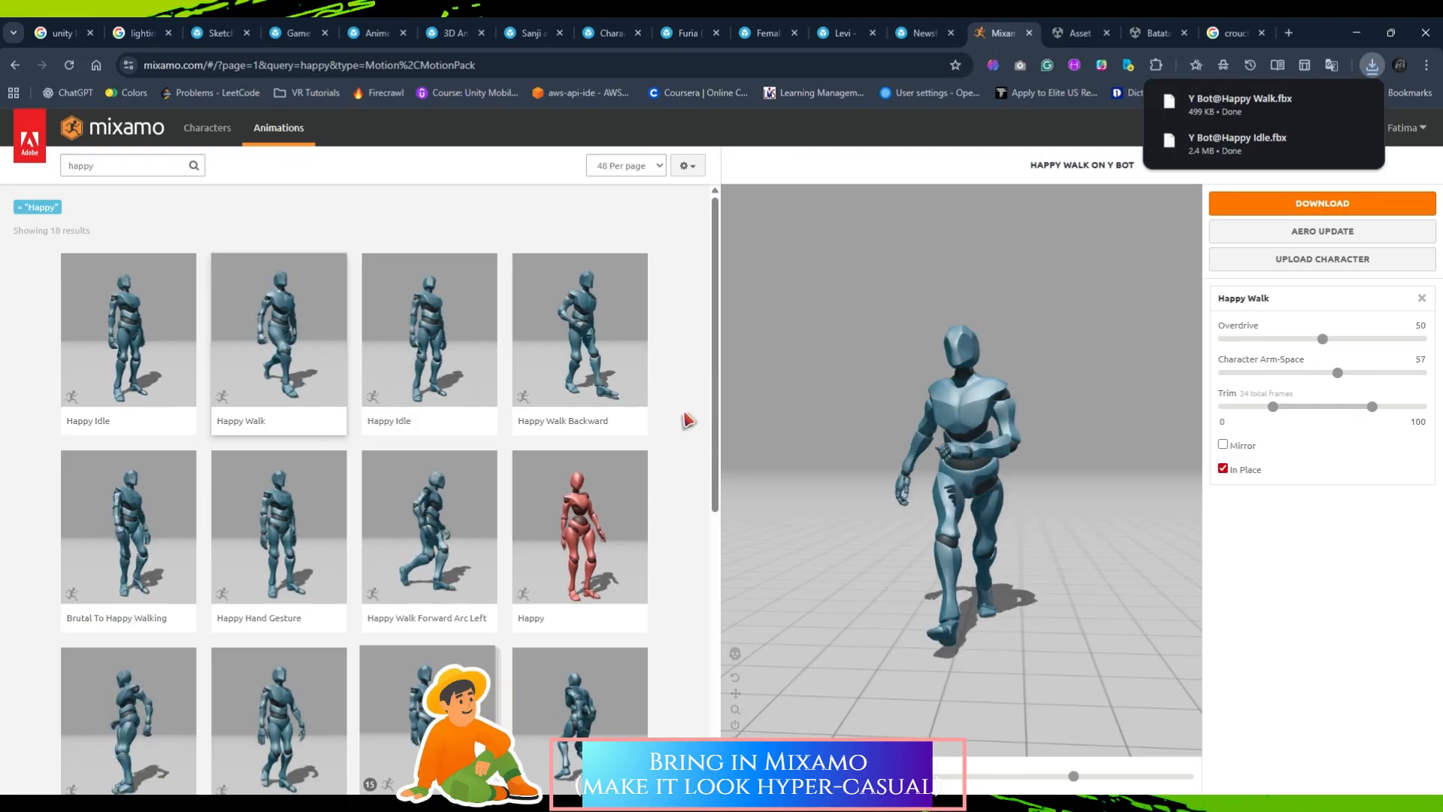
Load the Run Forward animation on Y Bot, make it In Place and set its Character Arm-Space to 57.
scroll(617, 513, down, 1)
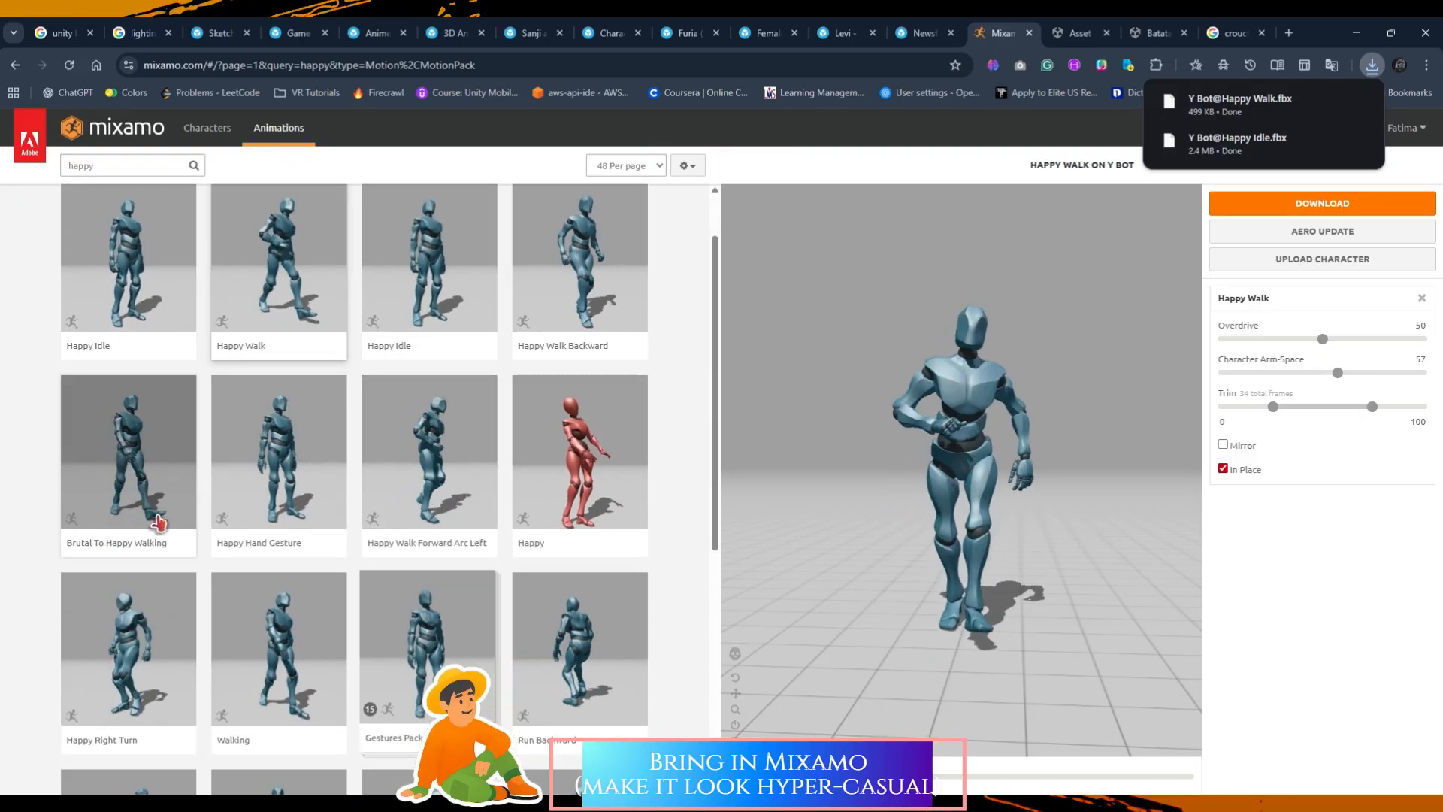
scroll(387, 591, down, 5)
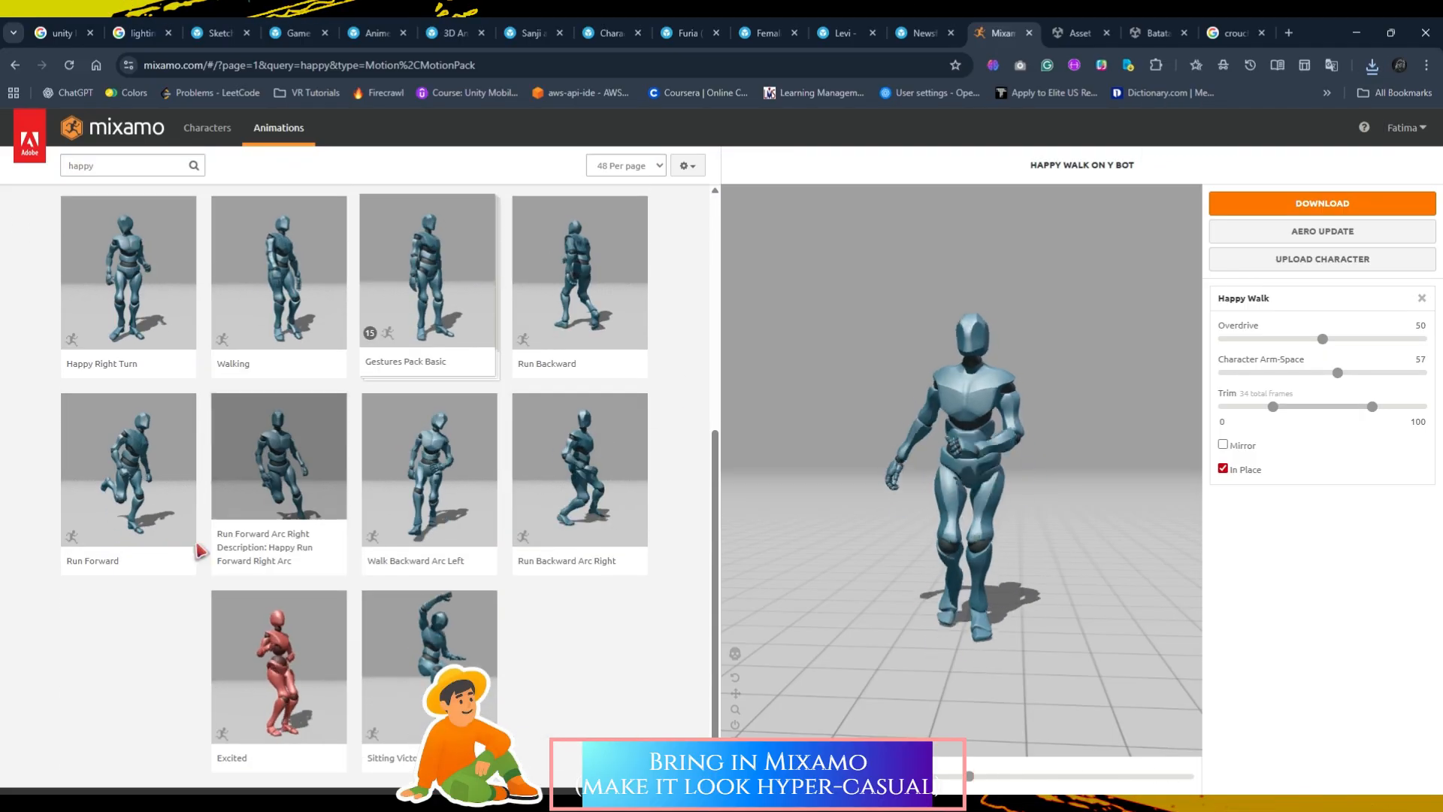
click(154, 489)
click(1223, 469)
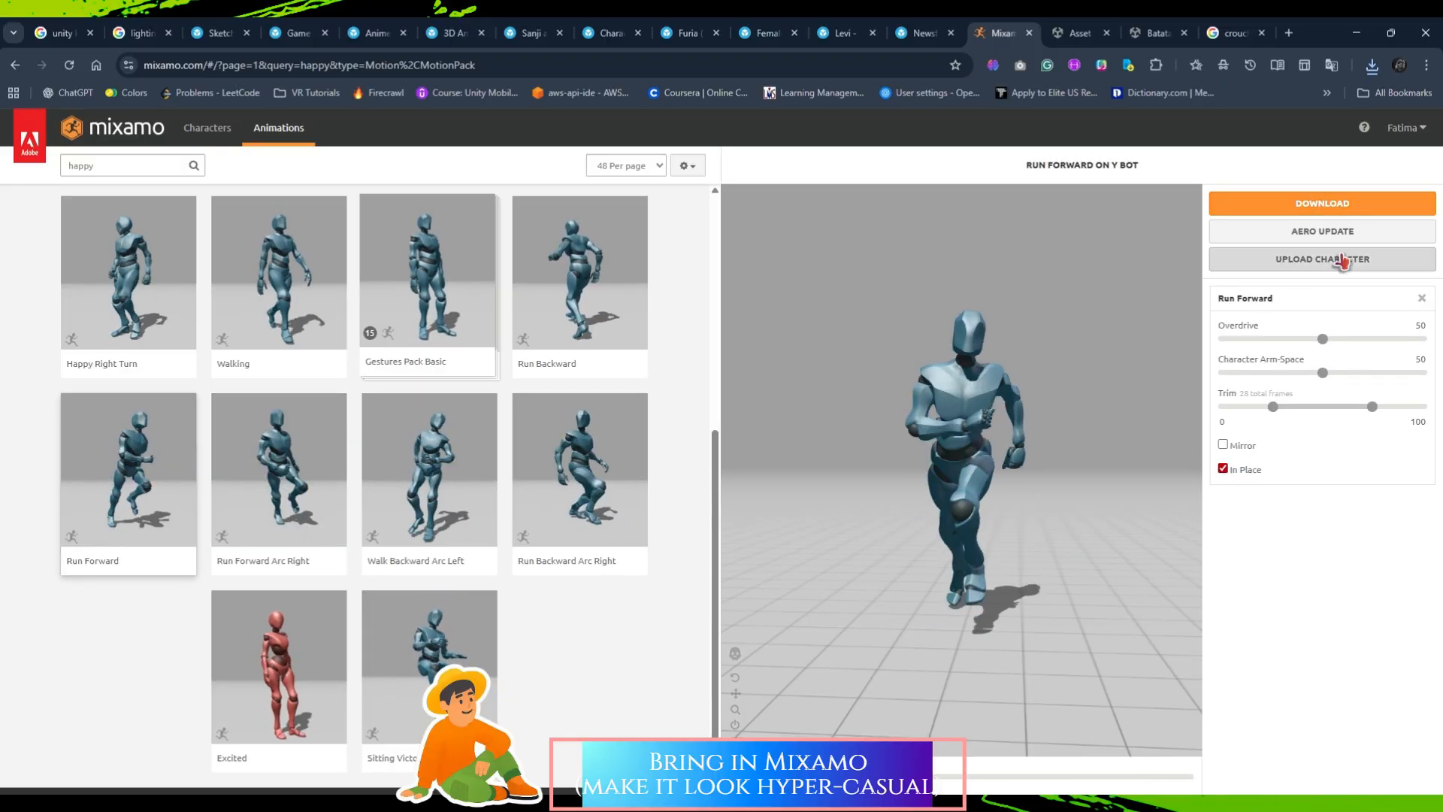
drag(1335, 374, 1338, 373)
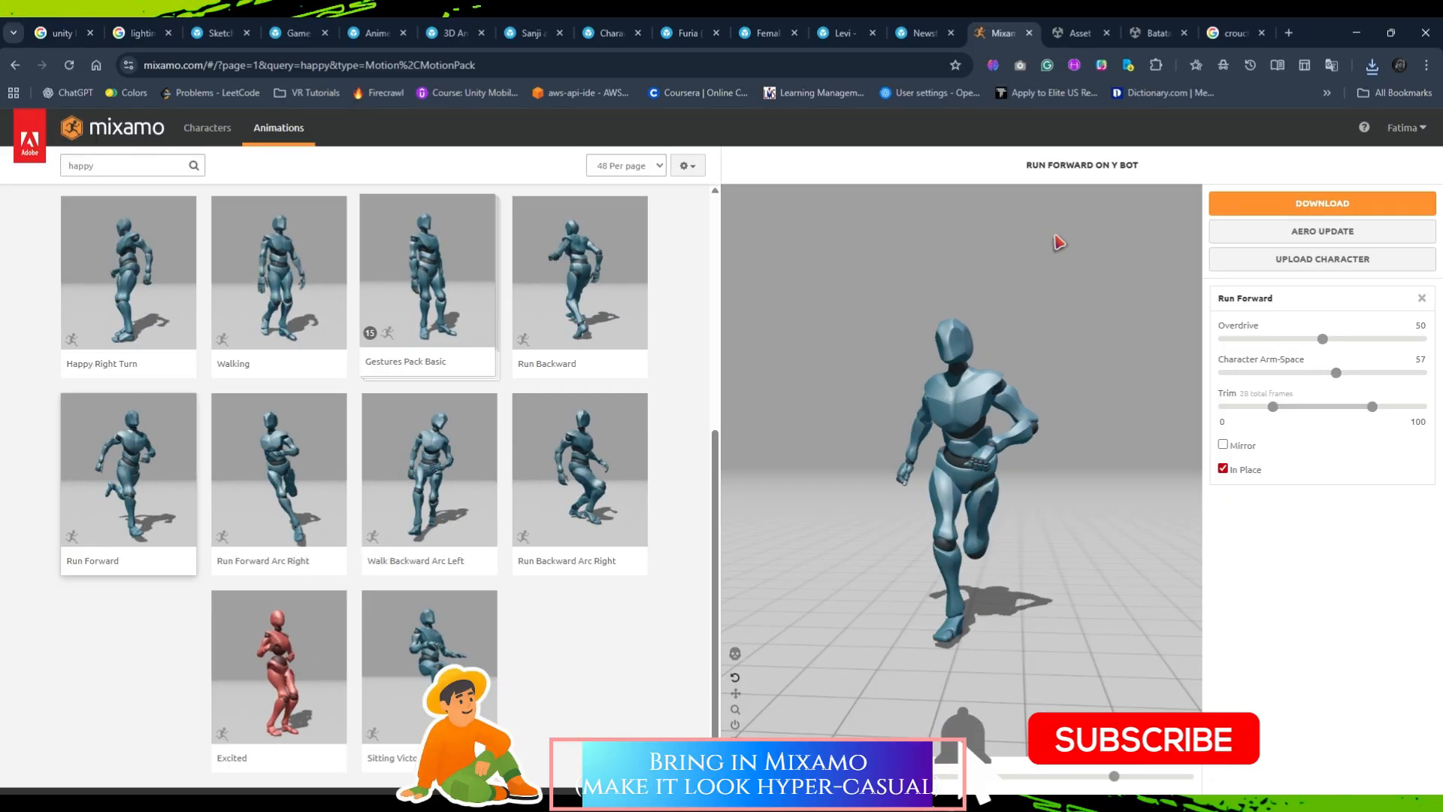
Download Run Forward without skin and save it as Y Bot@Run Forward.fbx in Anim_From_Mixamo_On_Y_Bot.
click(1322, 203)
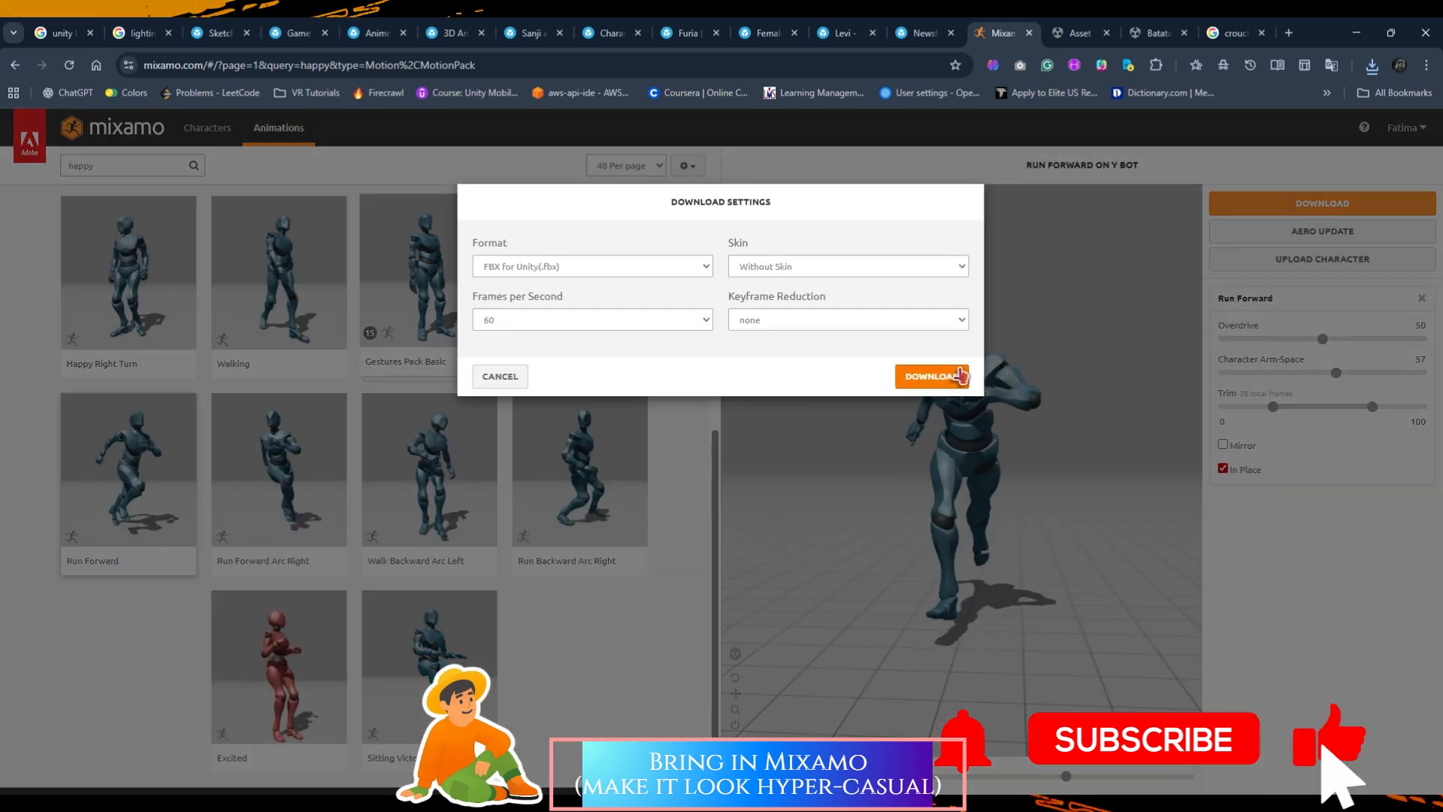
click(946, 370)
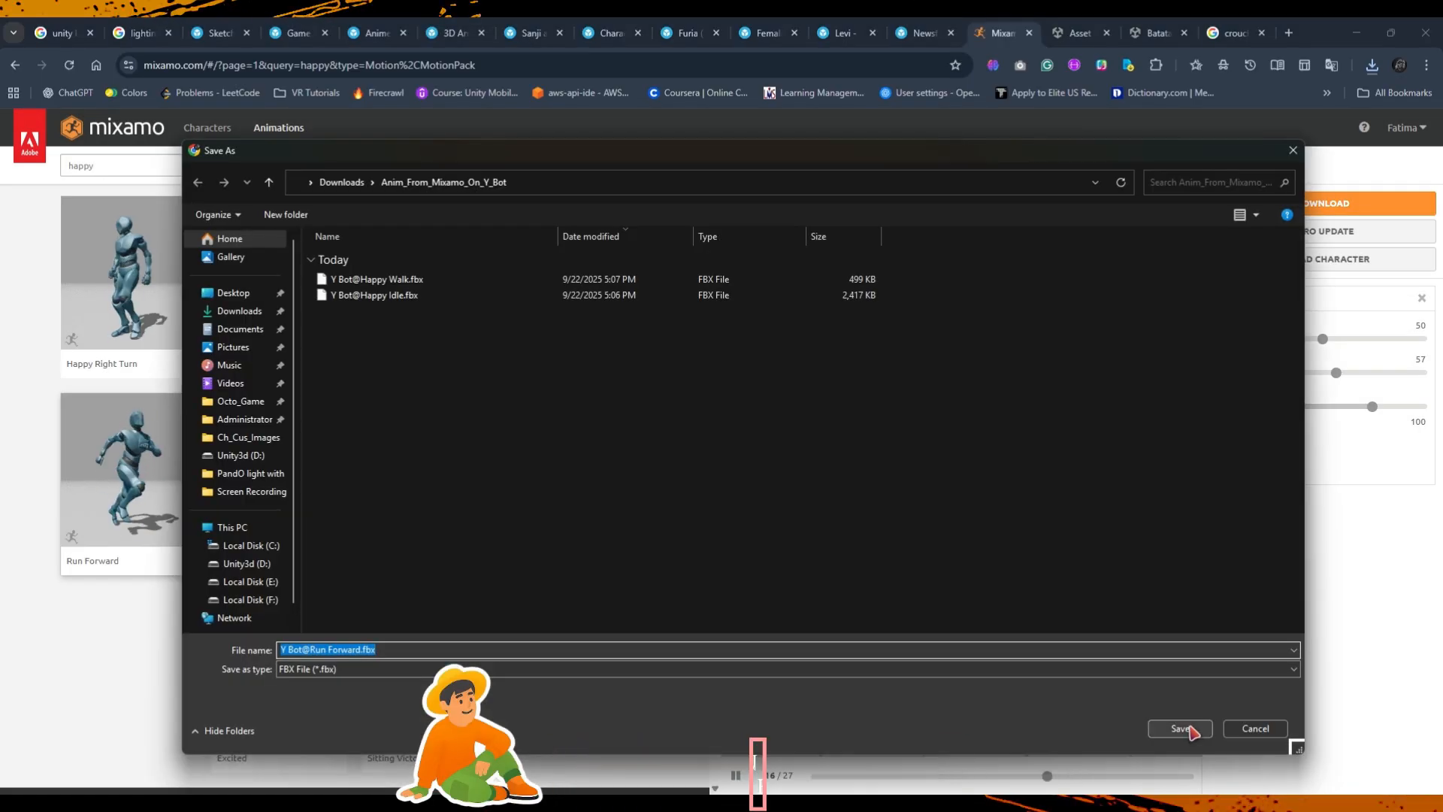
click(1181, 729)
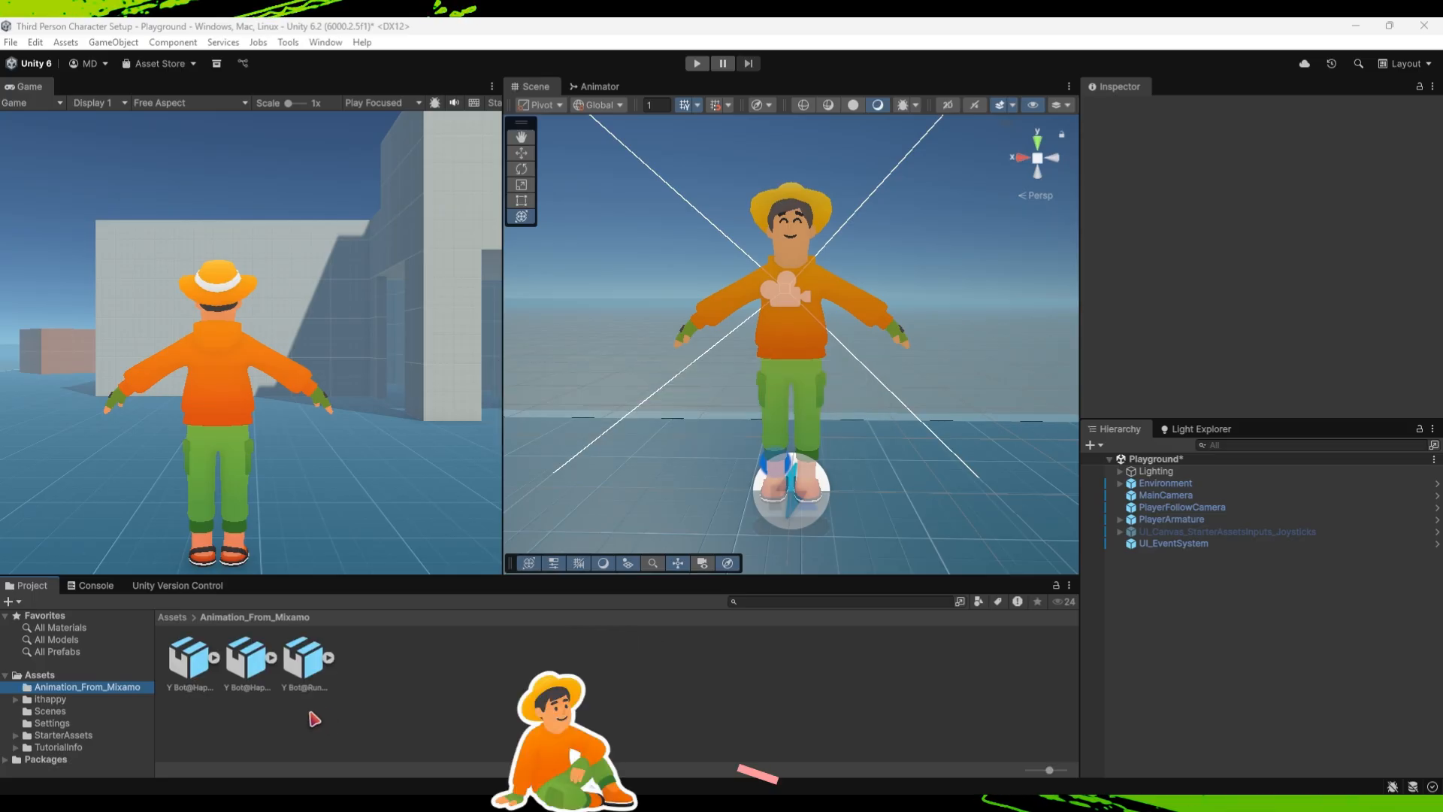
Set the Y Bot@Happy Idle rig to Humanoid with an avatar created from this model, and apply it.
click(198, 660)
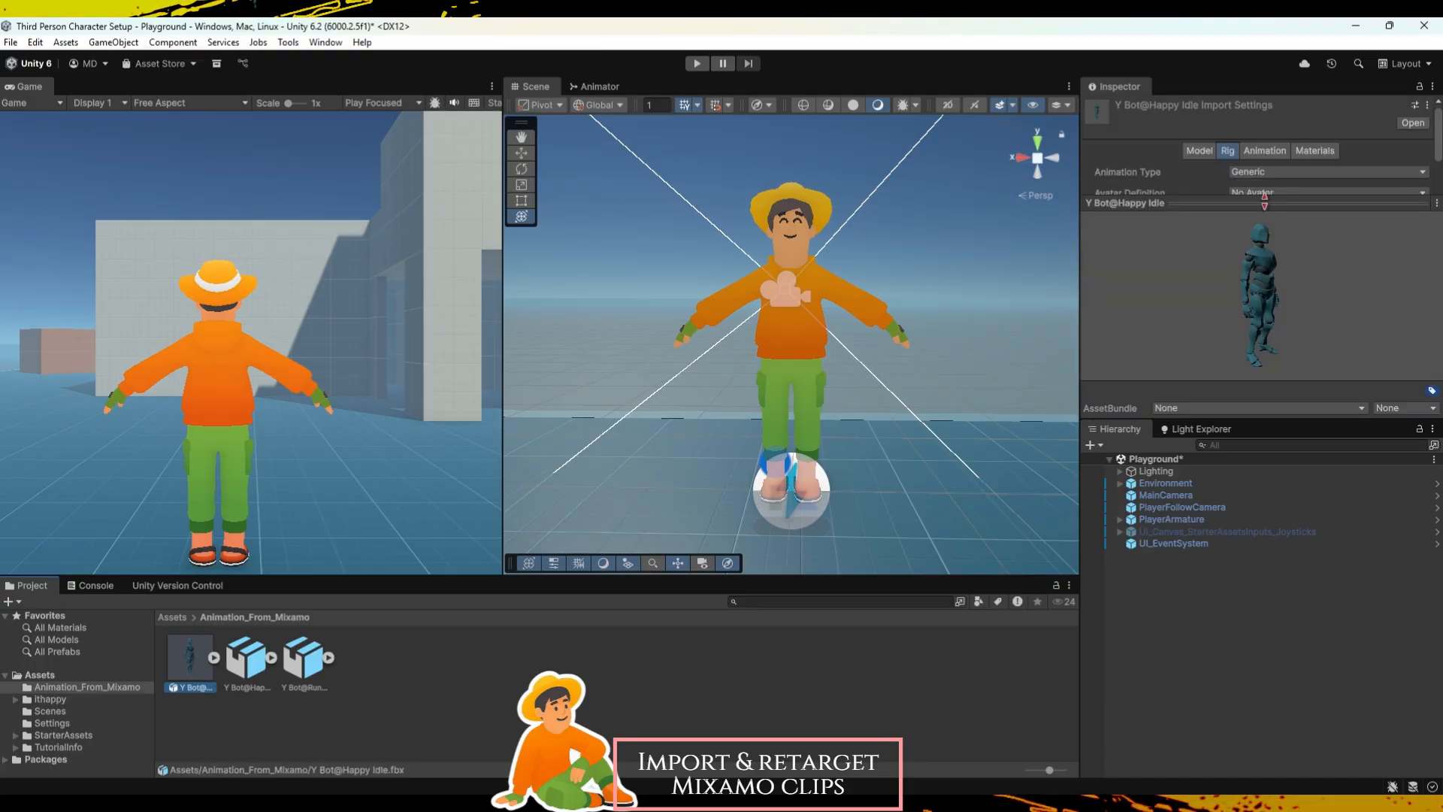
click(1273, 207)
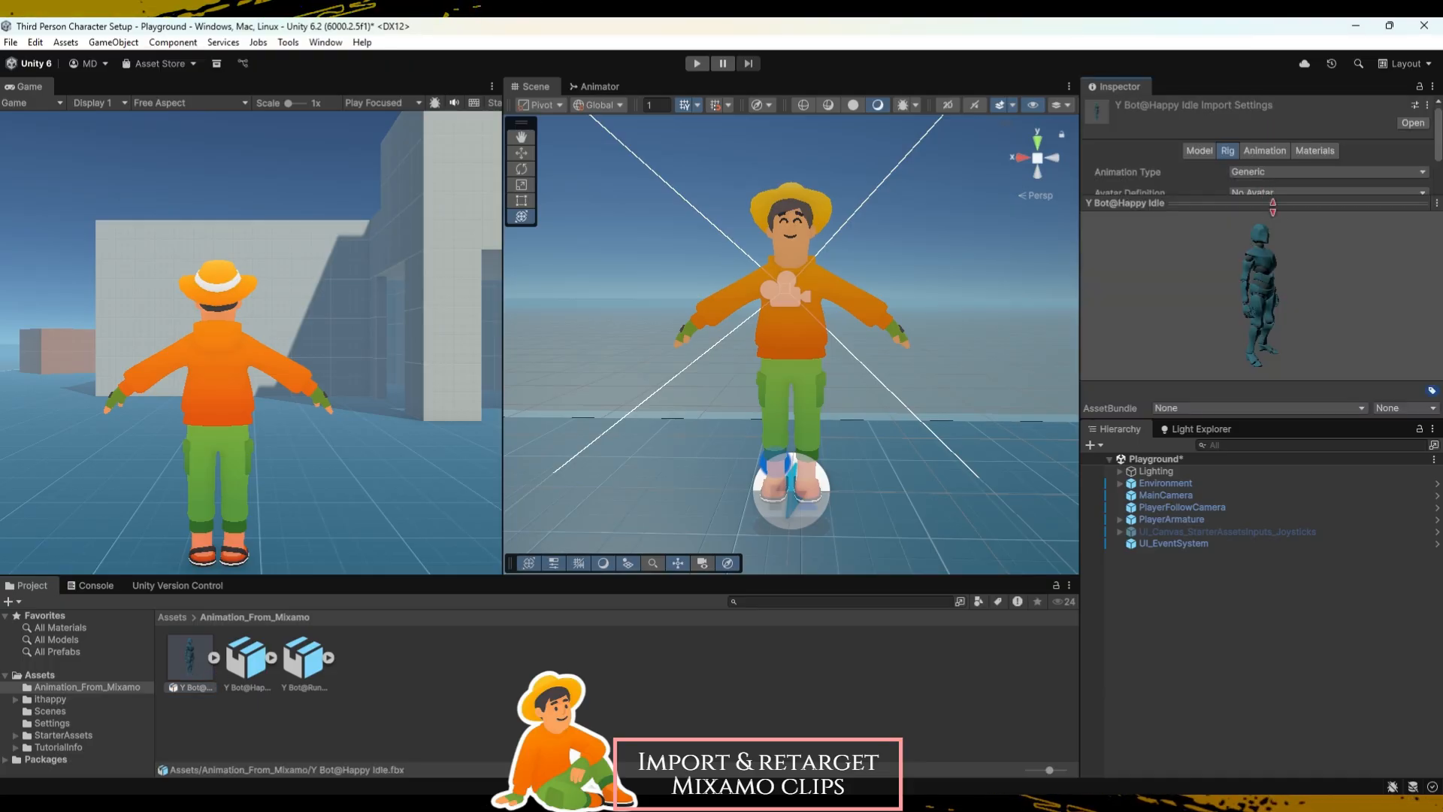
click(1273, 207)
click(1263, 302)
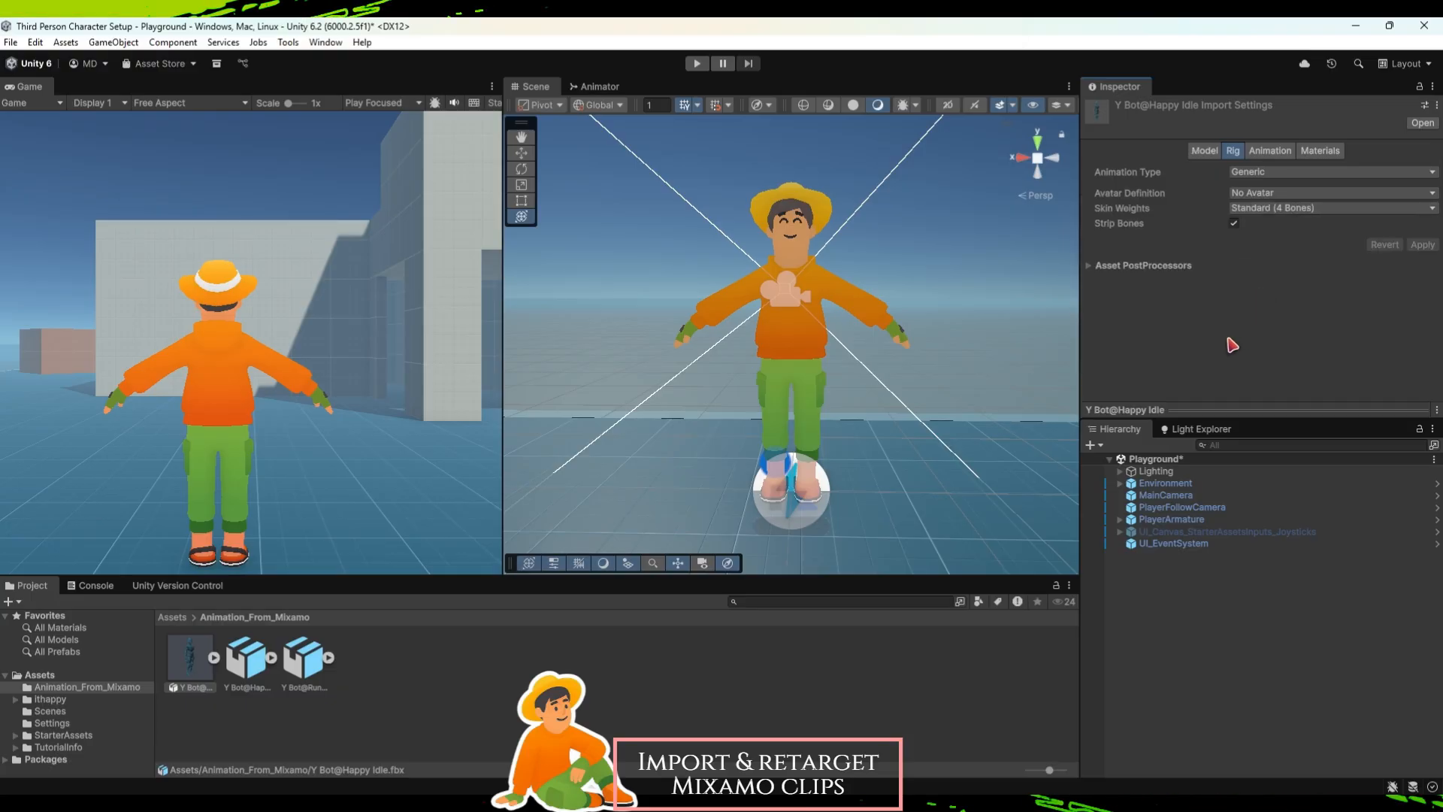
click(1314, 172)
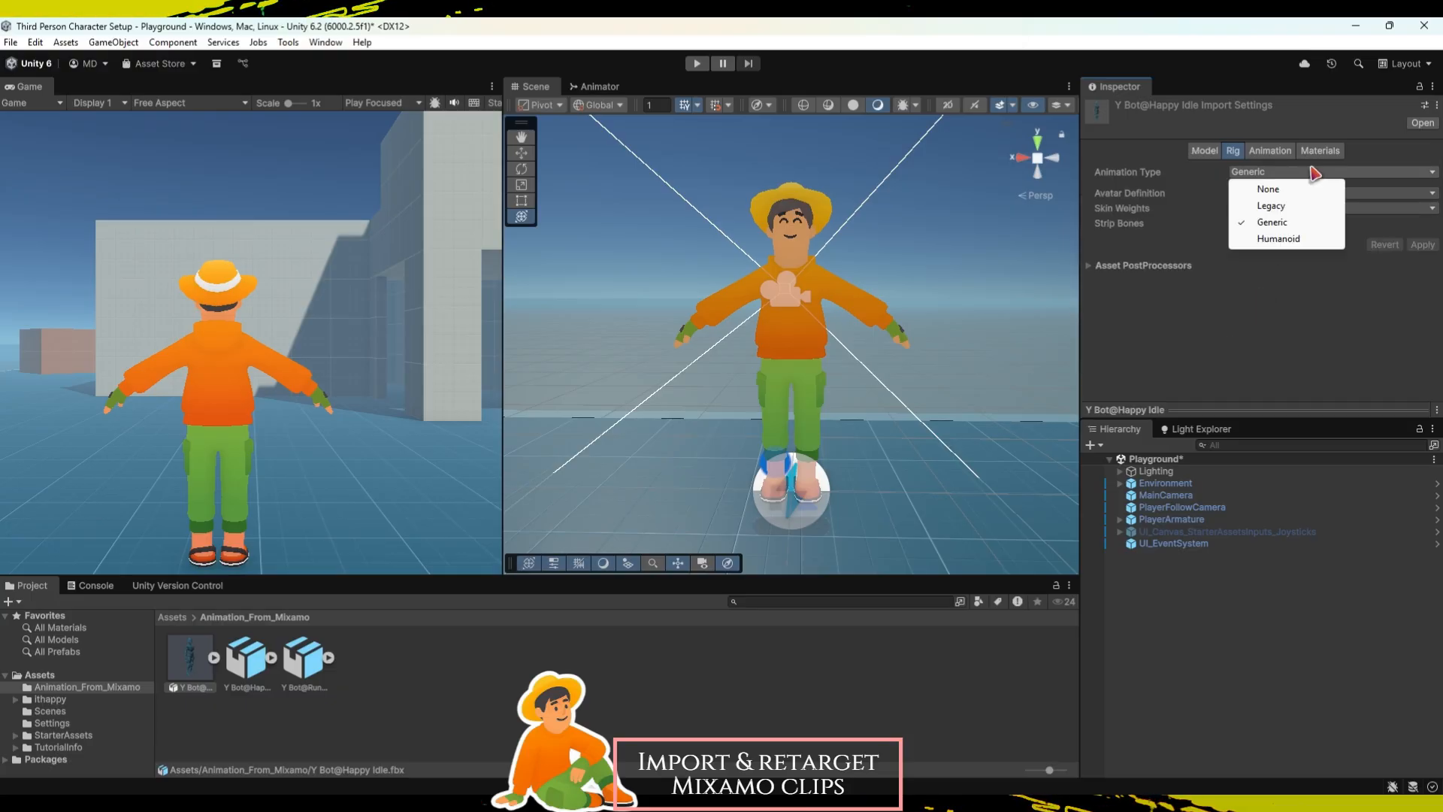
click(1278, 239)
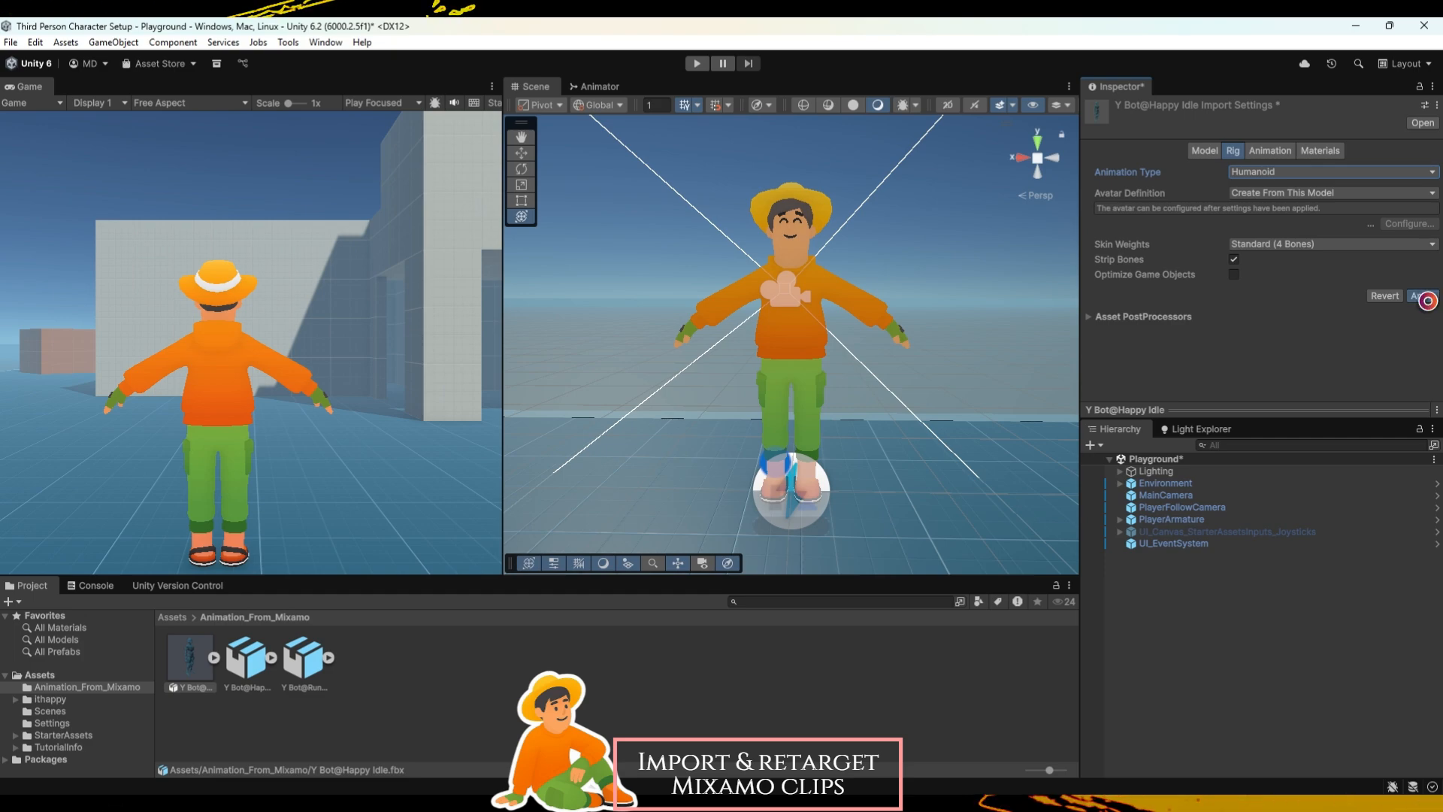
click(1426, 297)
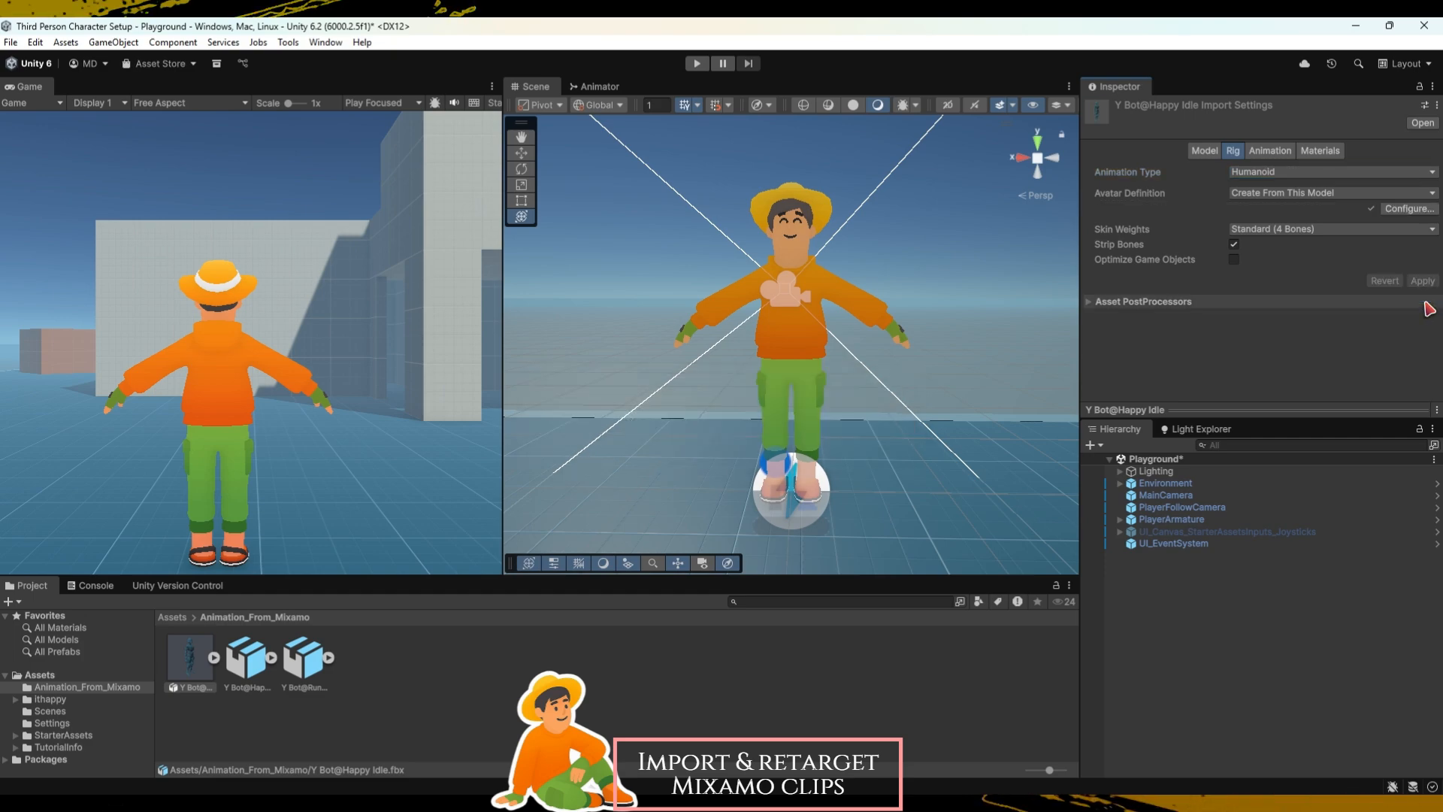
Enlarge the Happy Idle clip preview and use Jimmy's Character prefab as the preview model.
click(1270, 152)
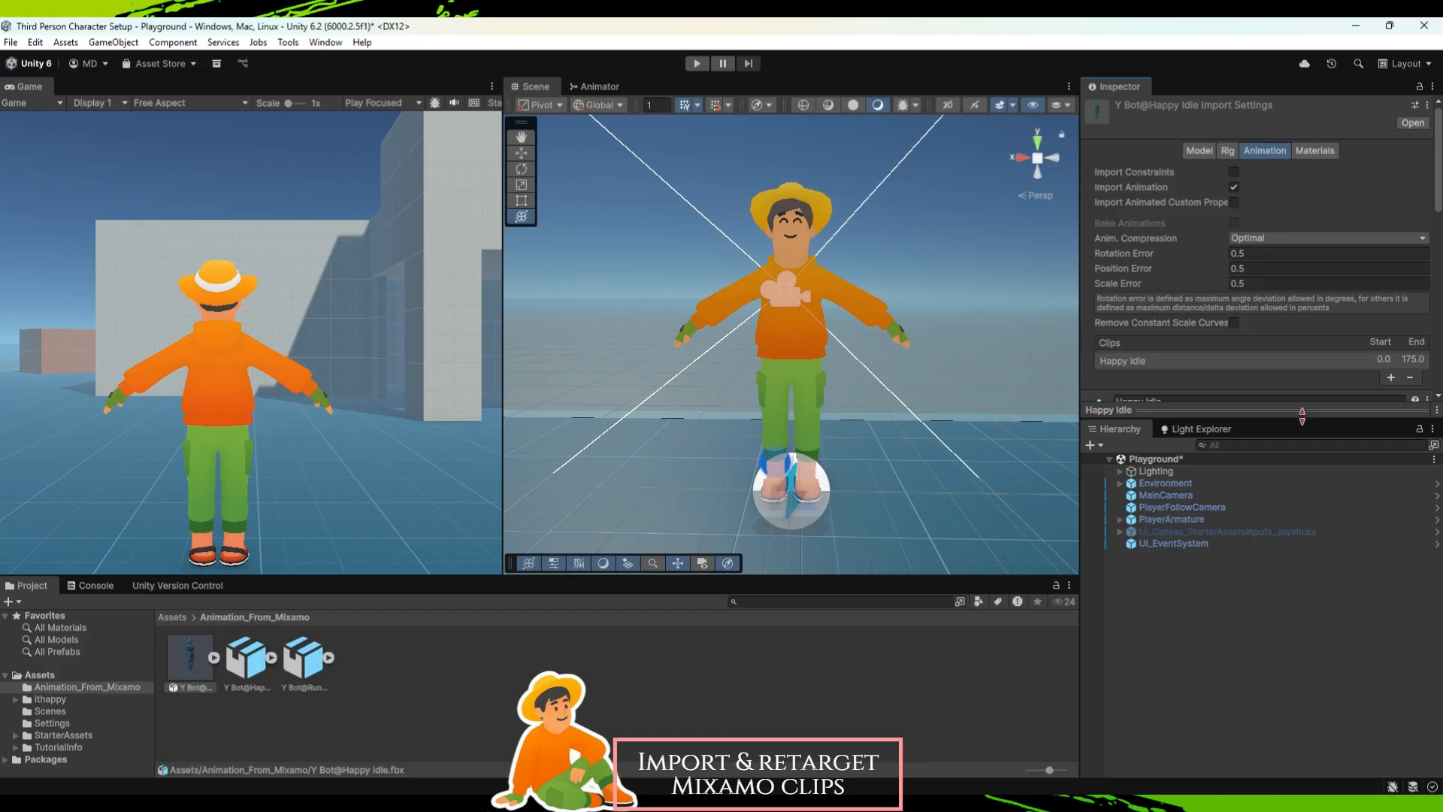
drag(1302, 421, 1292, 694)
click(1292, 605)
scroll(1286, 500, up, 3)
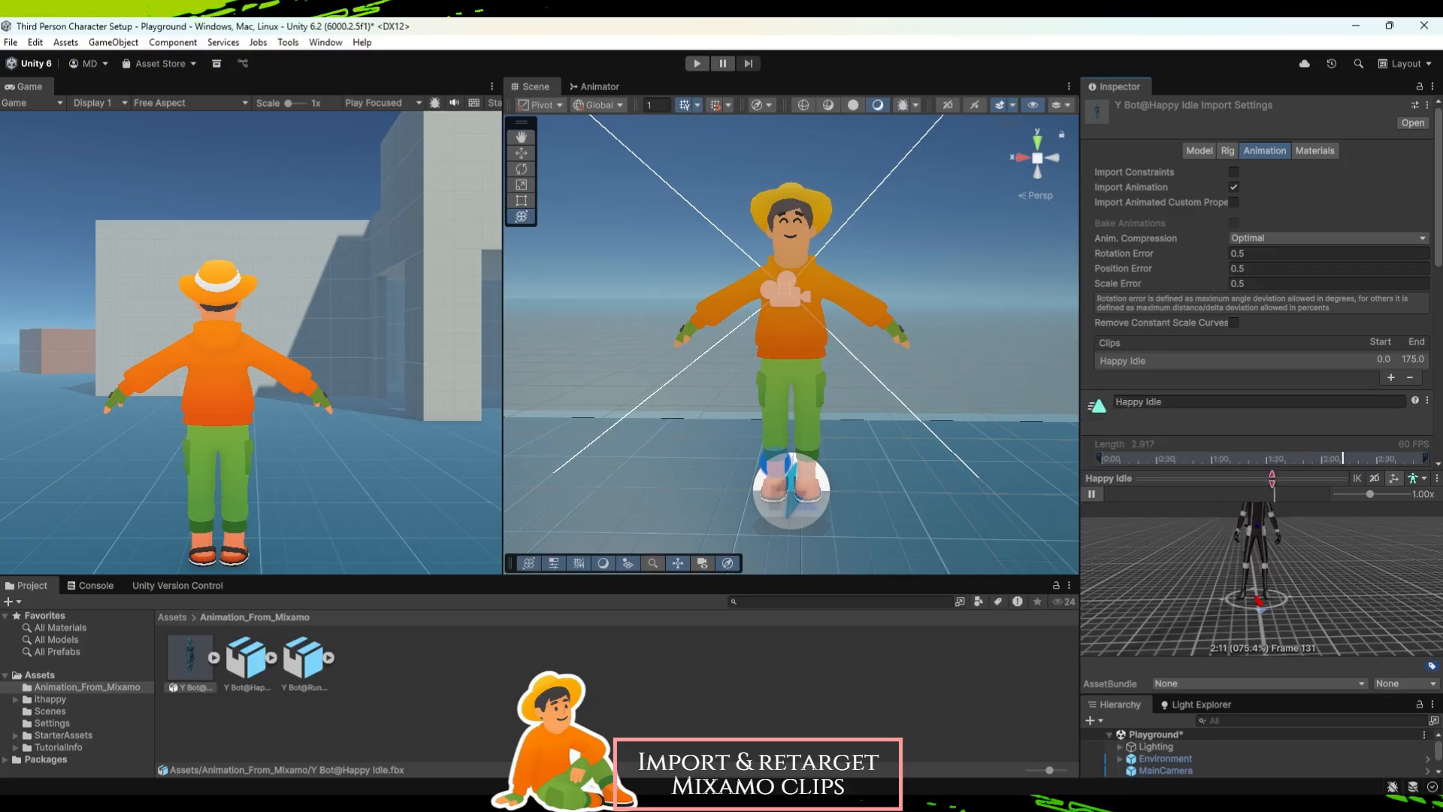
drag(1272, 478, 1274, 345)
scroll(1273, 421, down, 3)
click(1421, 346)
click(1374, 387)
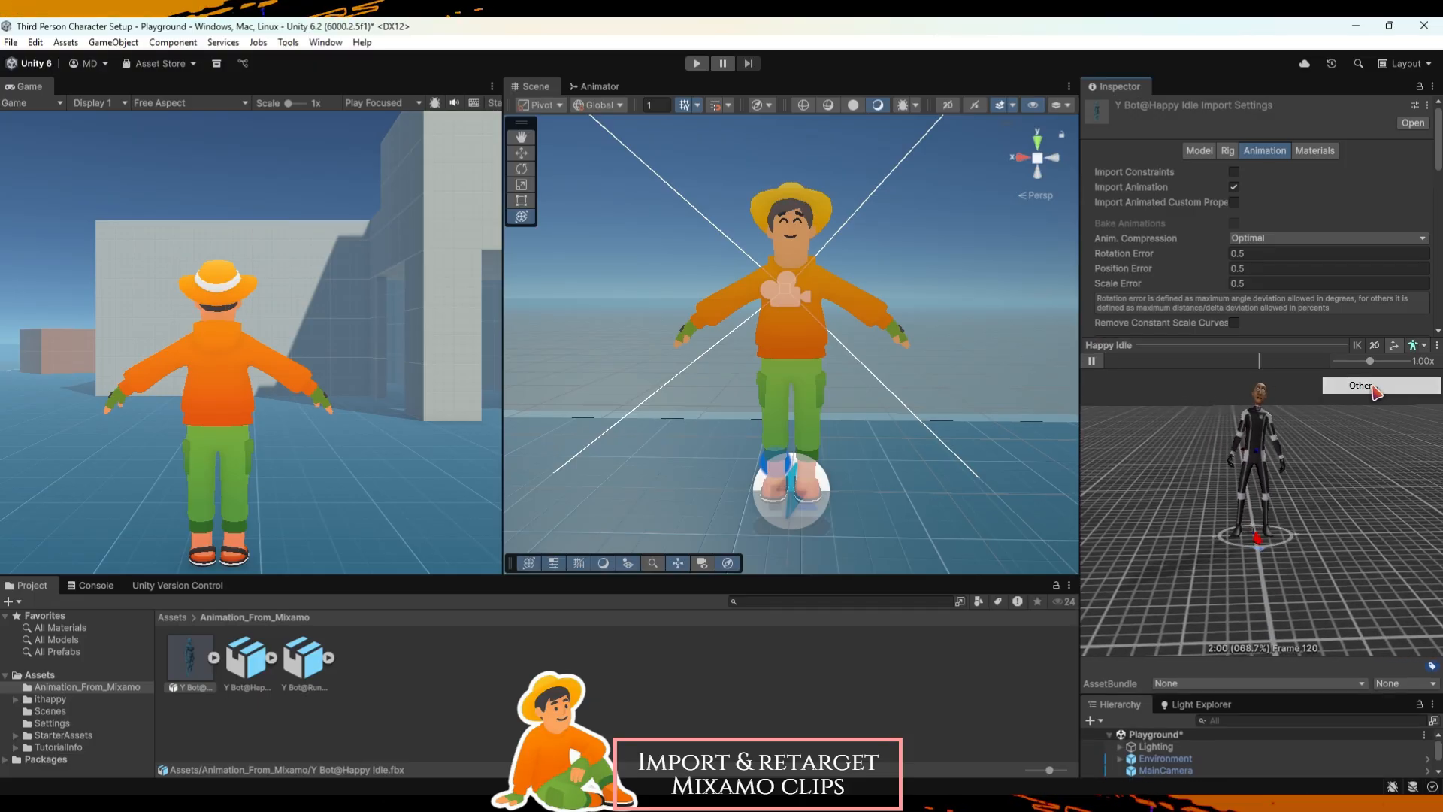
click(1164, 526)
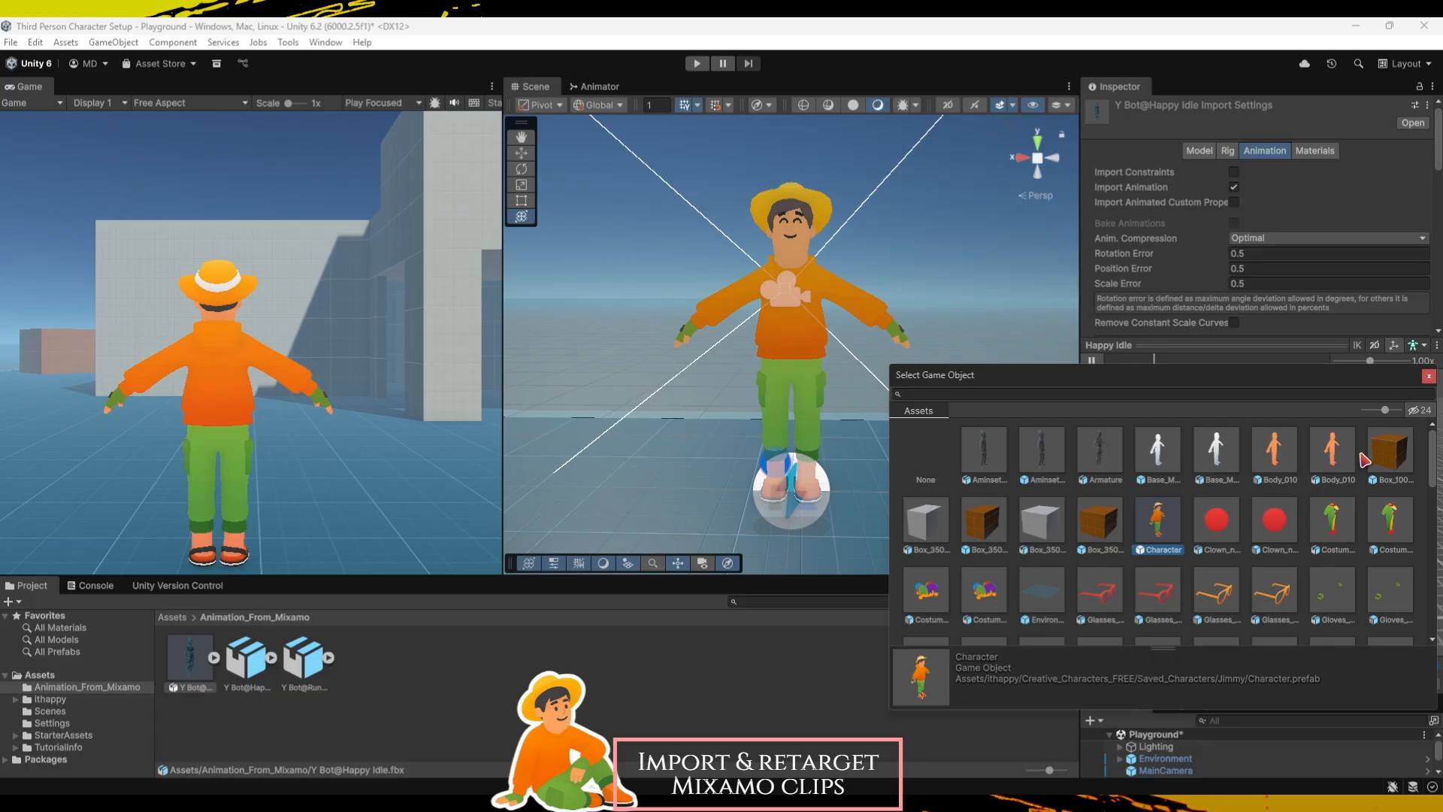
click(1429, 375)
middle_drag(1290, 518, 1288, 588)
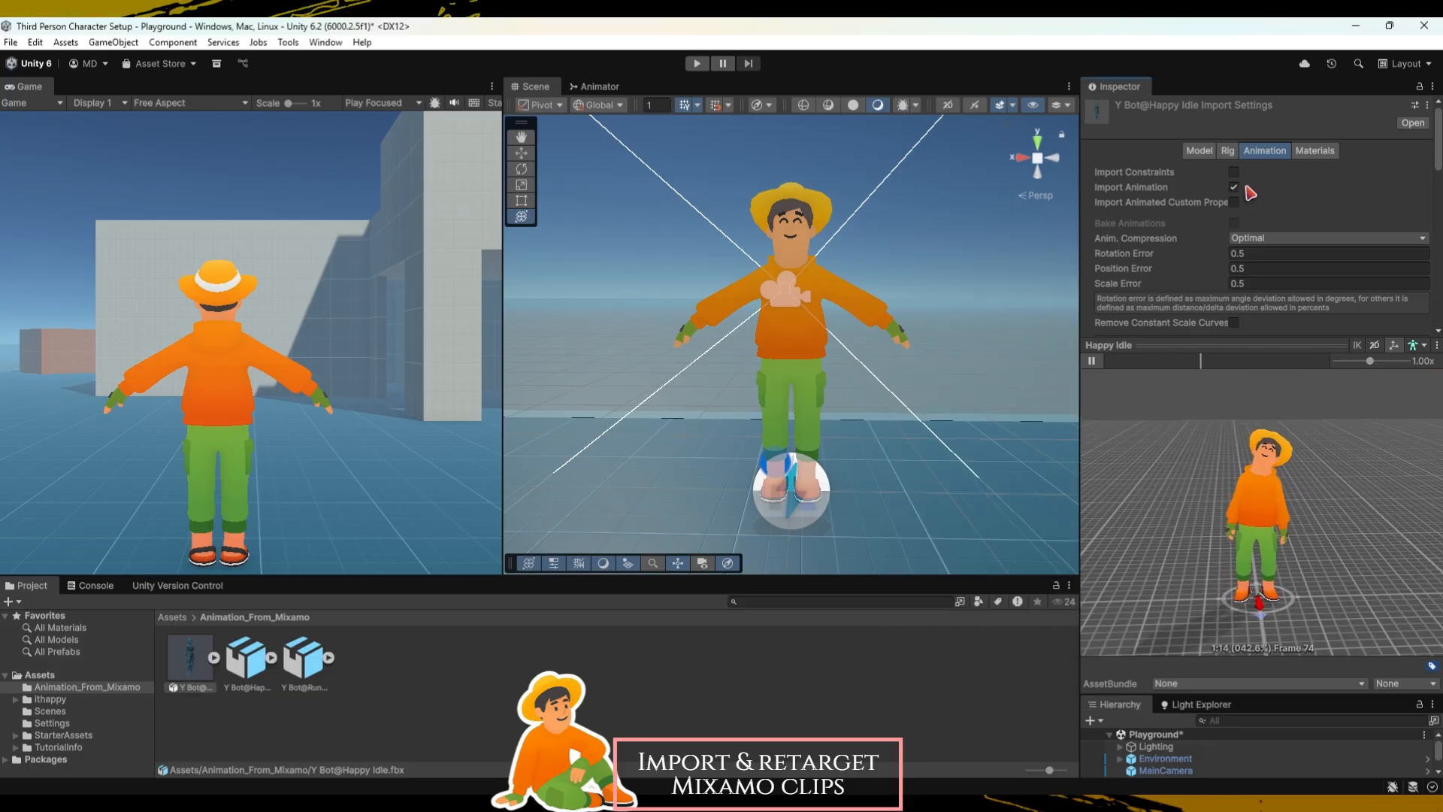
Enable Loop Time on Happy Idle, base its Root Transform Position (Y) on Feet, apply, and play the preview.
scroll(1316, 233, down, 8)
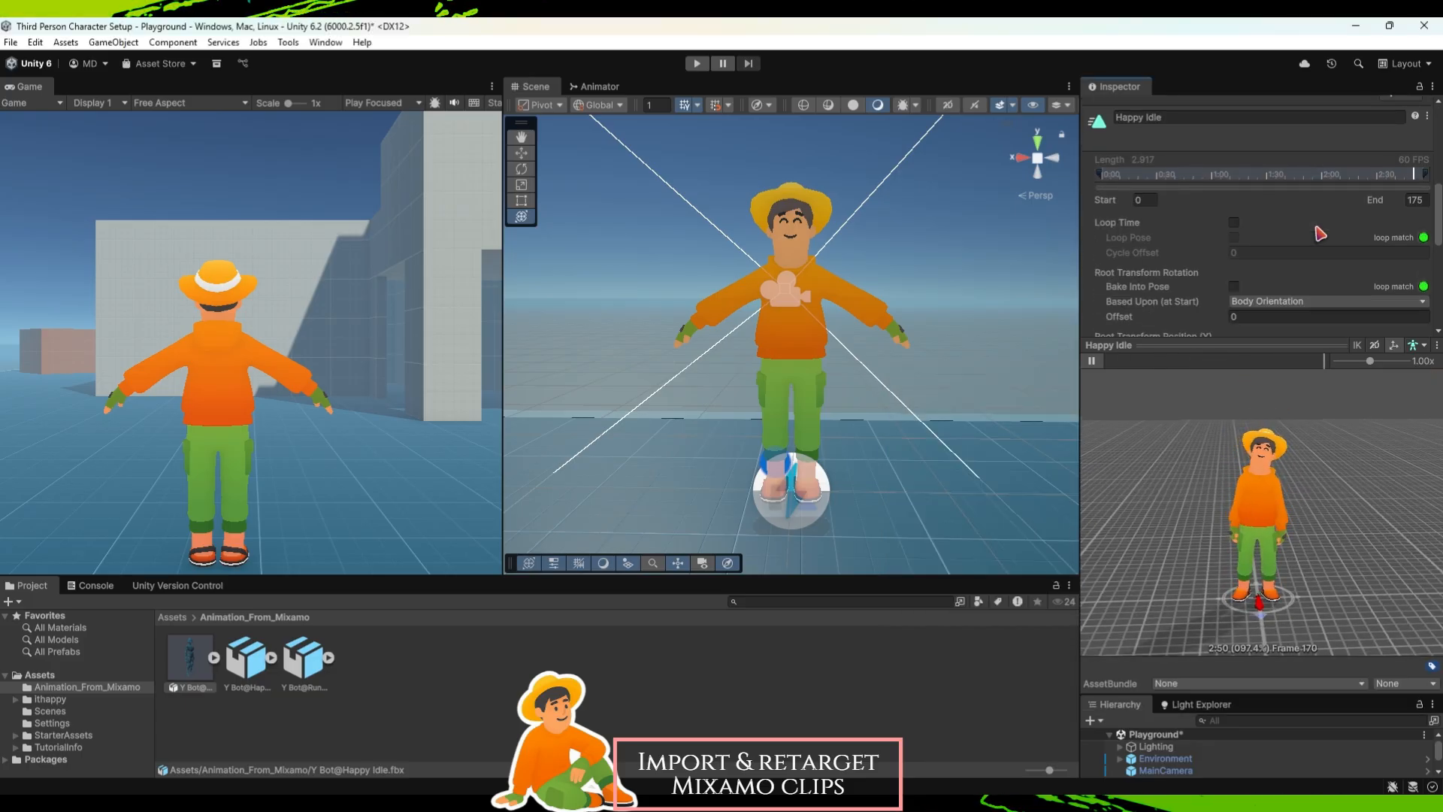
click(1233, 222)
scroll(1297, 245, down, 3)
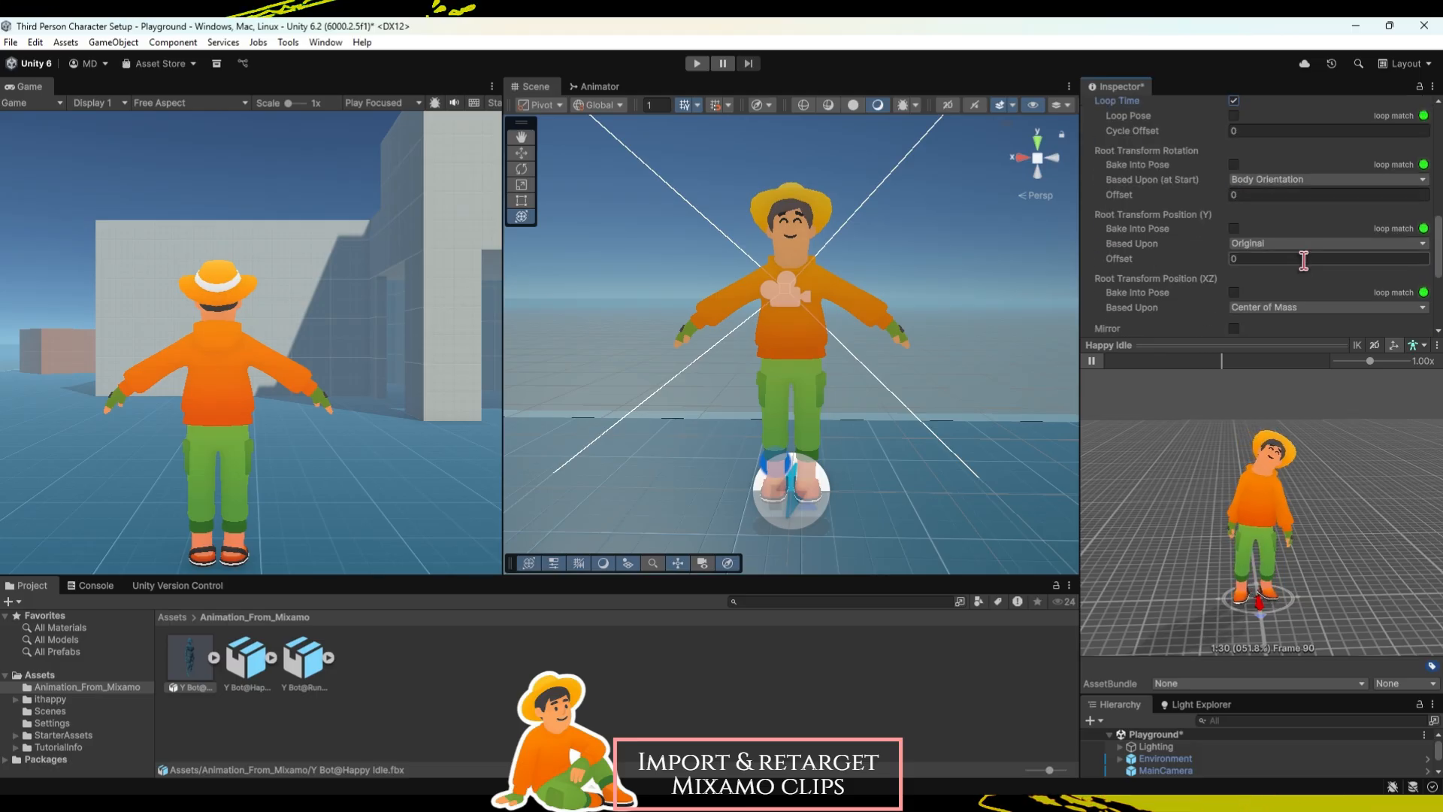
click(1298, 251)
click(1266, 292)
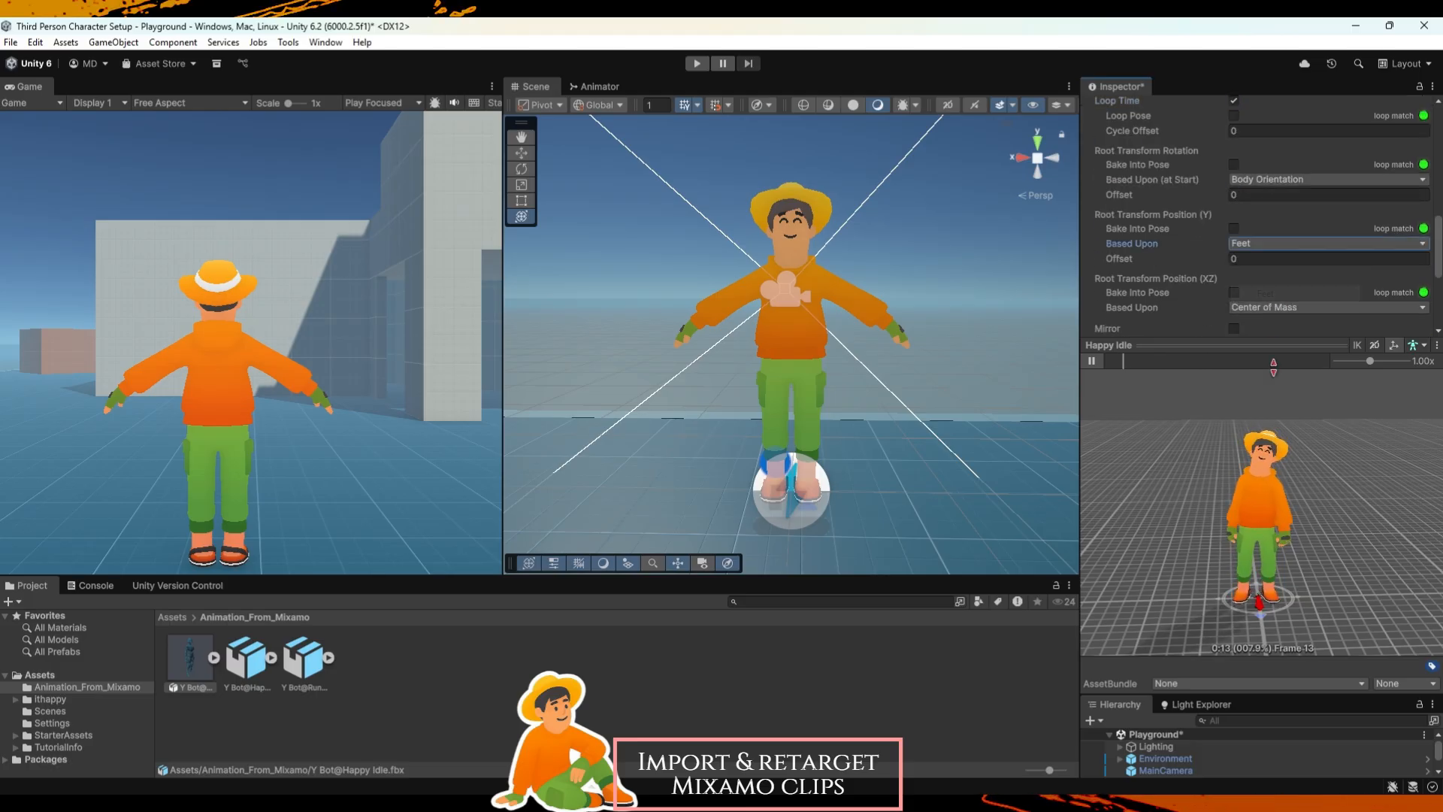
scroll(1276, 297, down, 1)
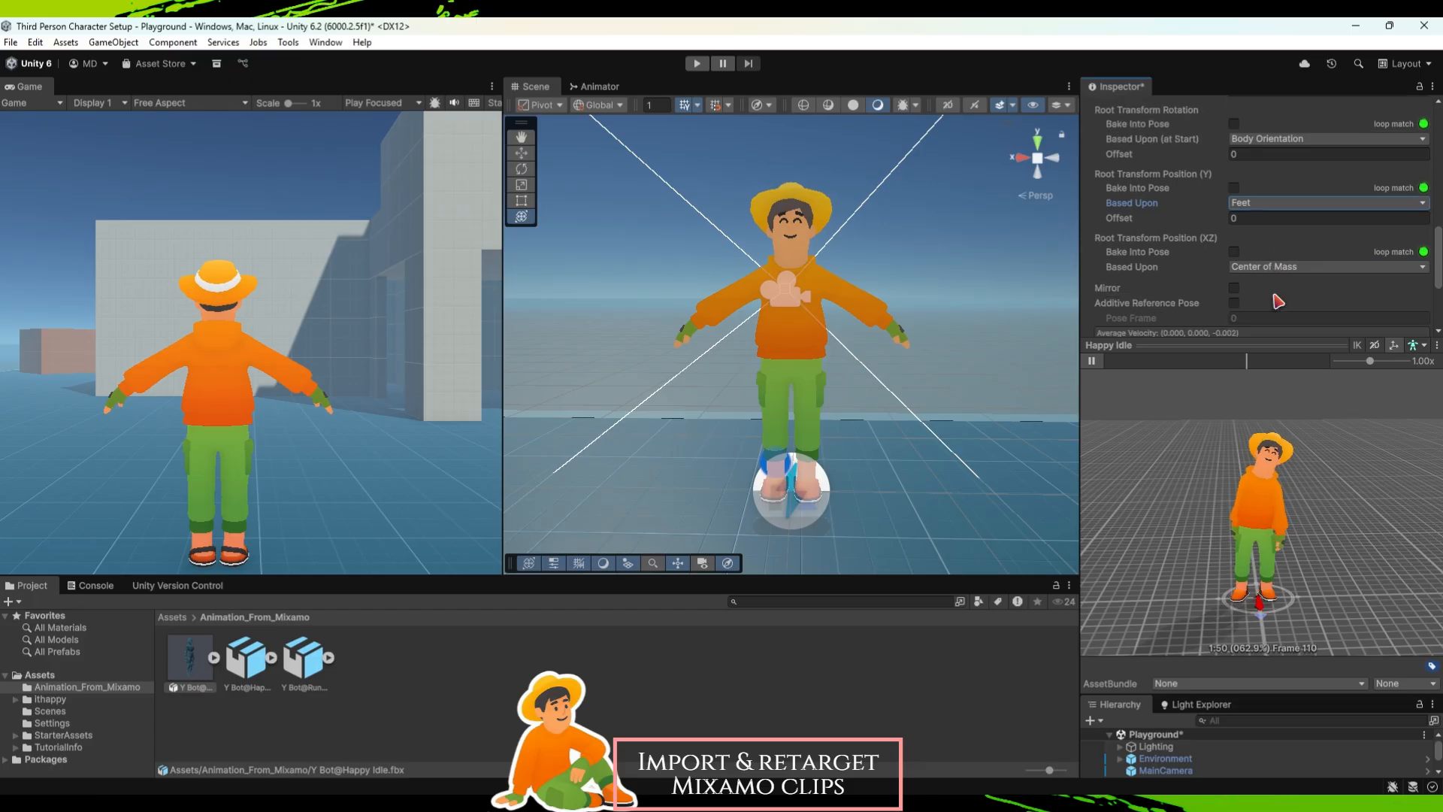
scroll(1284, 279, up, 2)
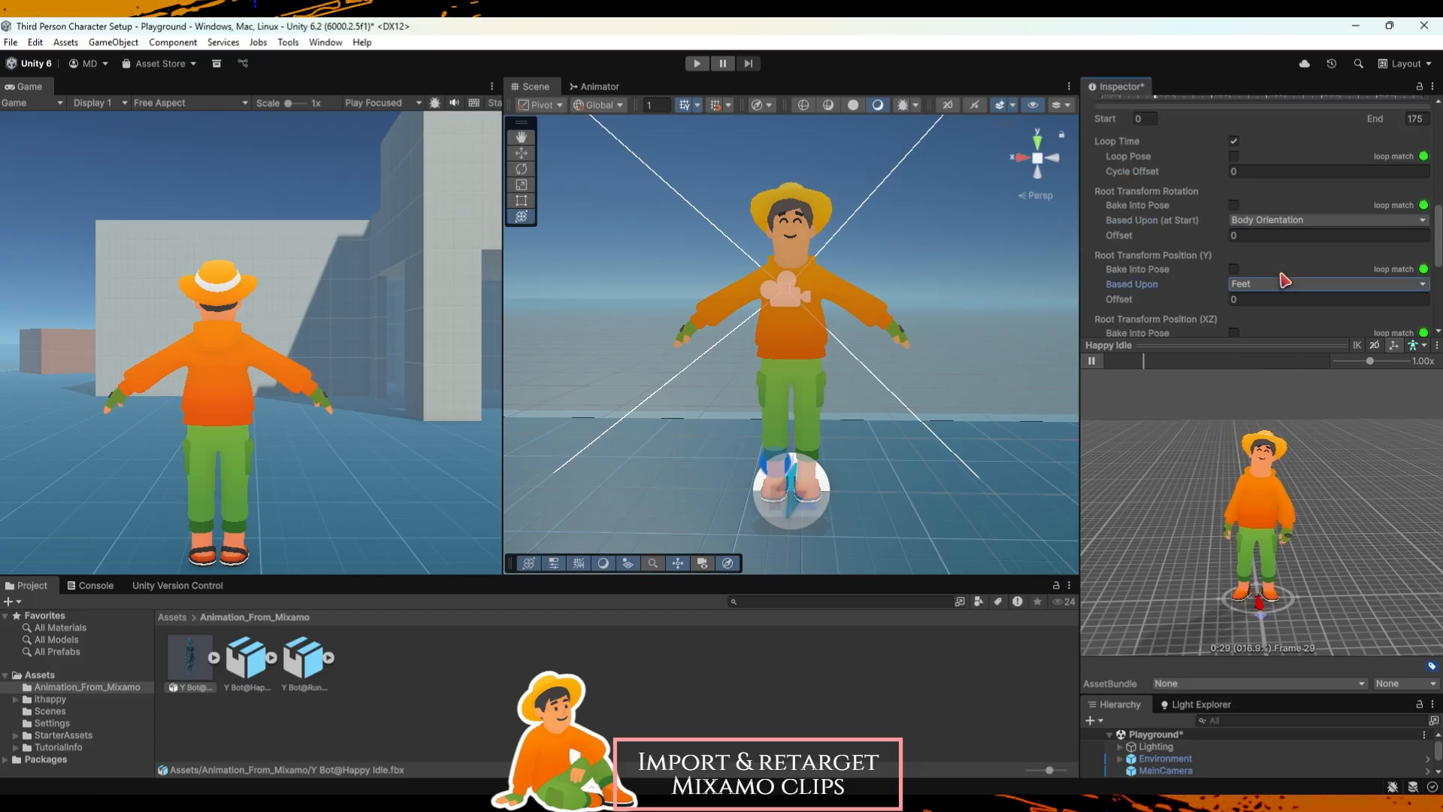
scroll(1284, 278, down, 5)
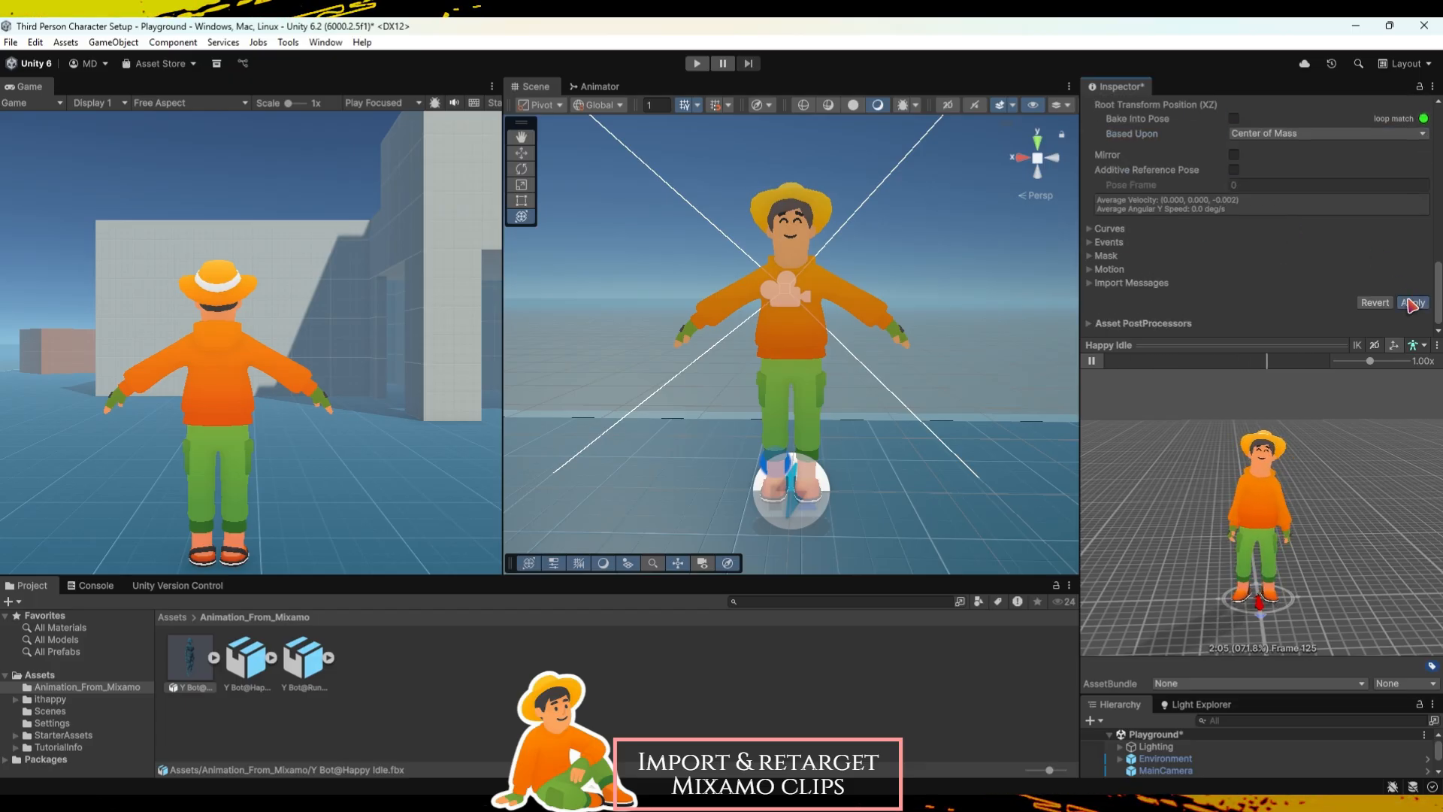
click(1411, 304)
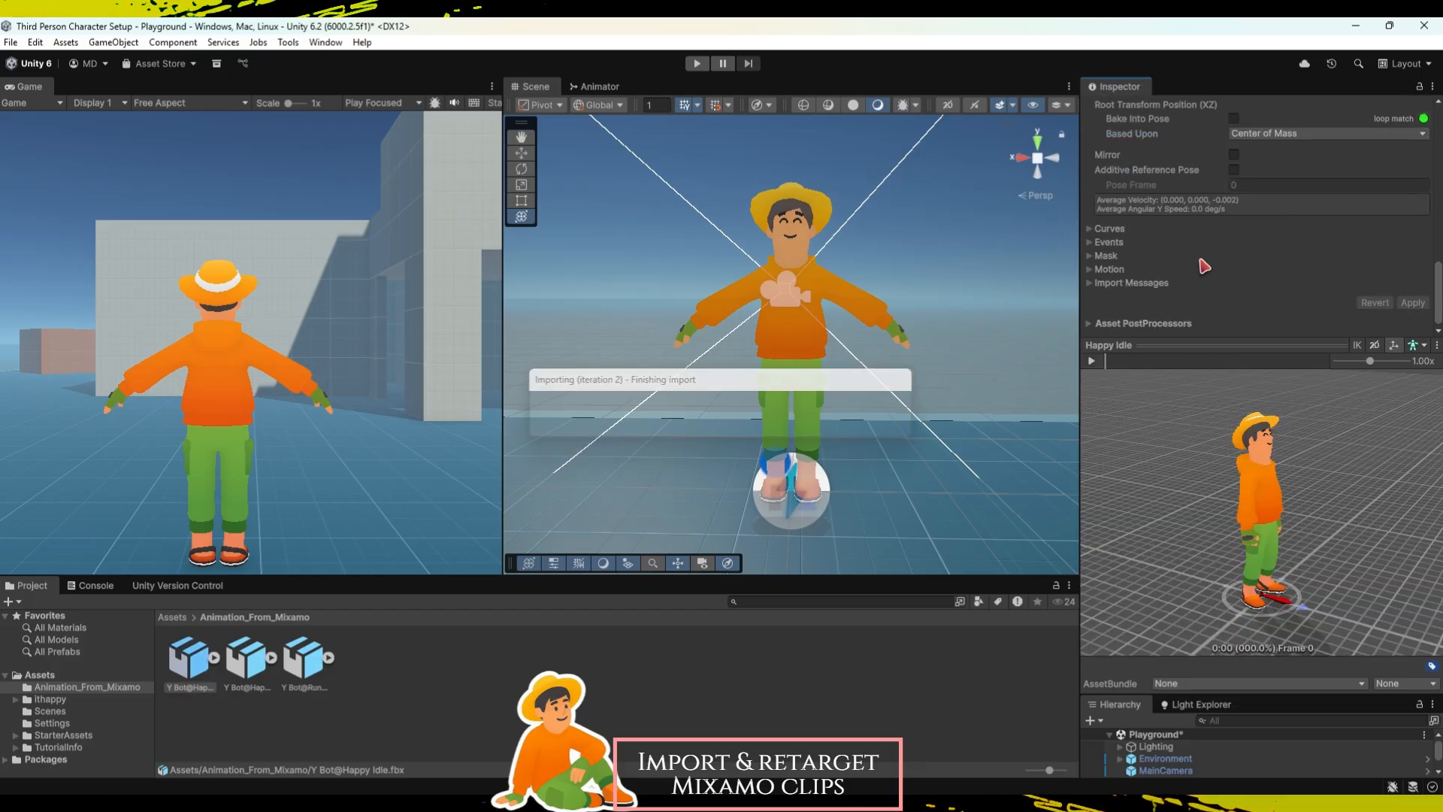
click(1092, 361)
click(1094, 363)
drag(1376, 622, 1268, 594)
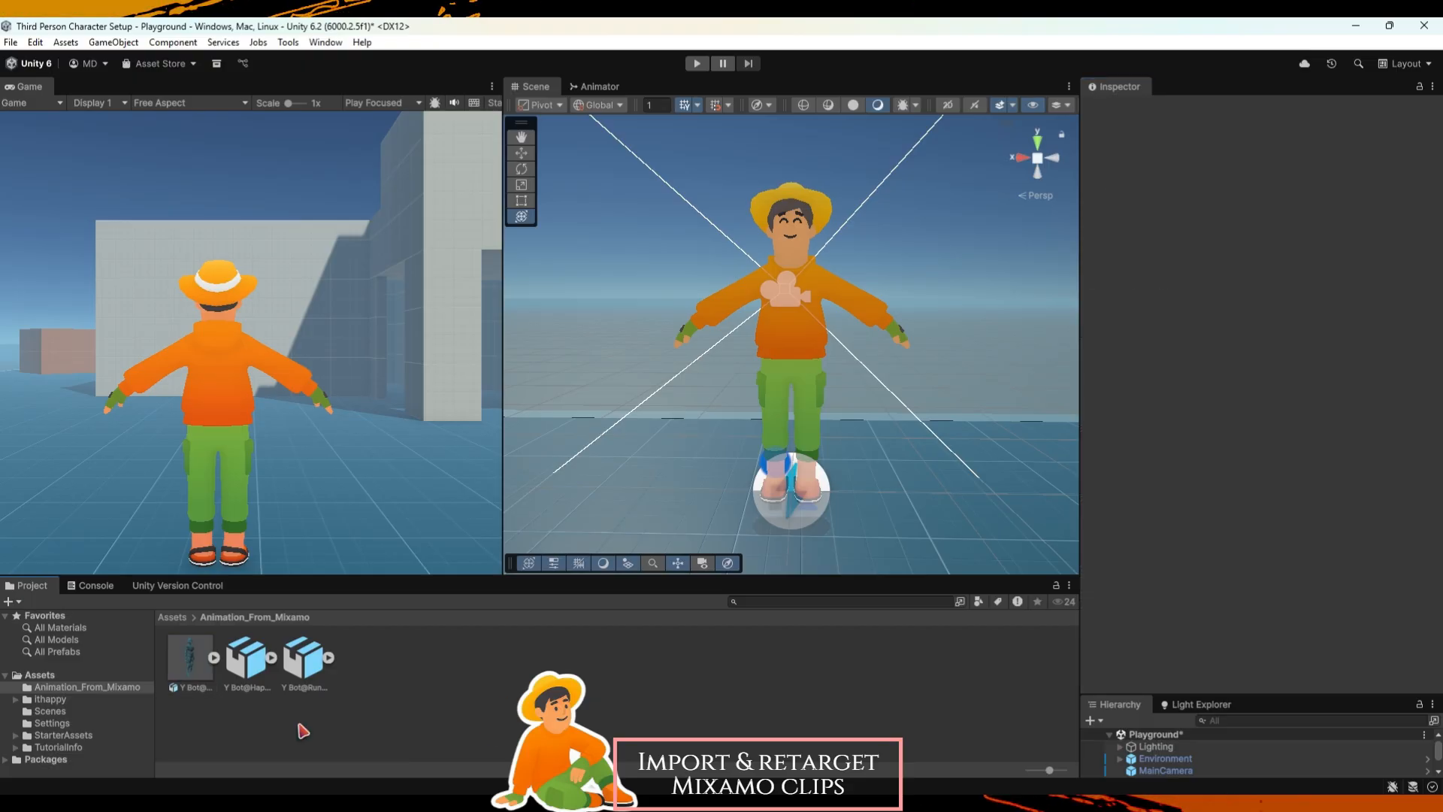
Set the Y Bot@Happy Walk rig to Humanoid, copying the avatar from Y Bot@Happy IdleAvatar, and apply it.
click(248, 658)
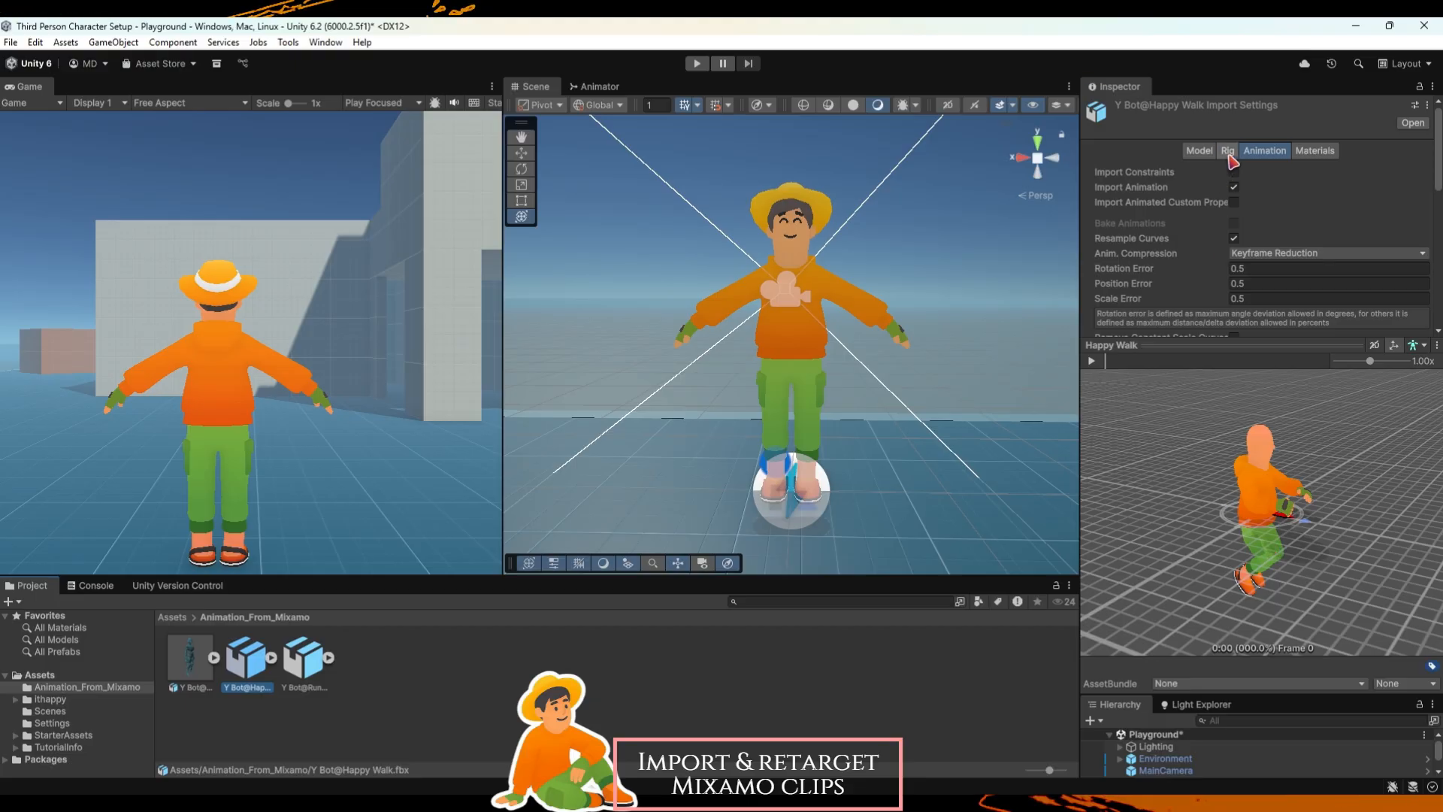
click(1228, 151)
click(1252, 173)
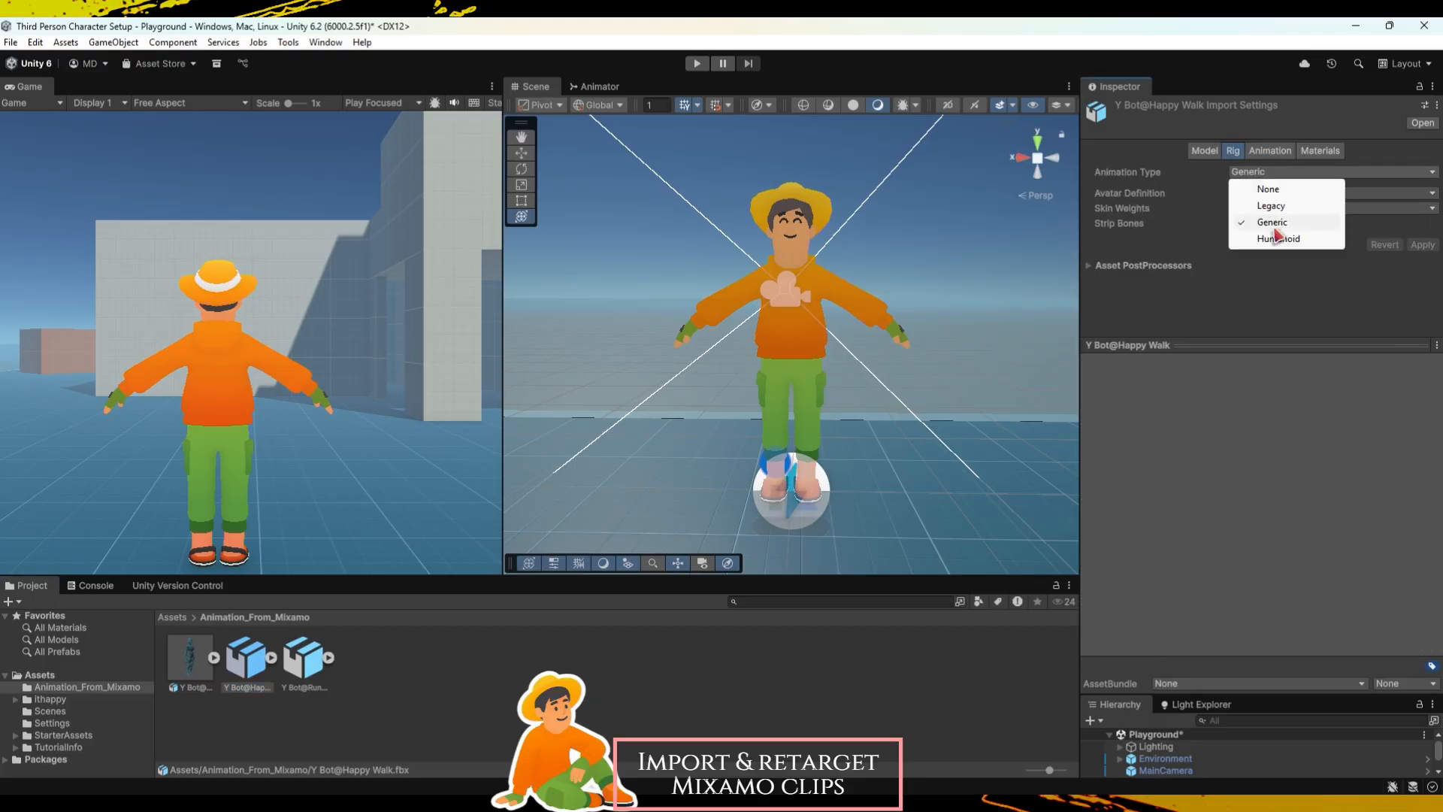
click(1278, 236)
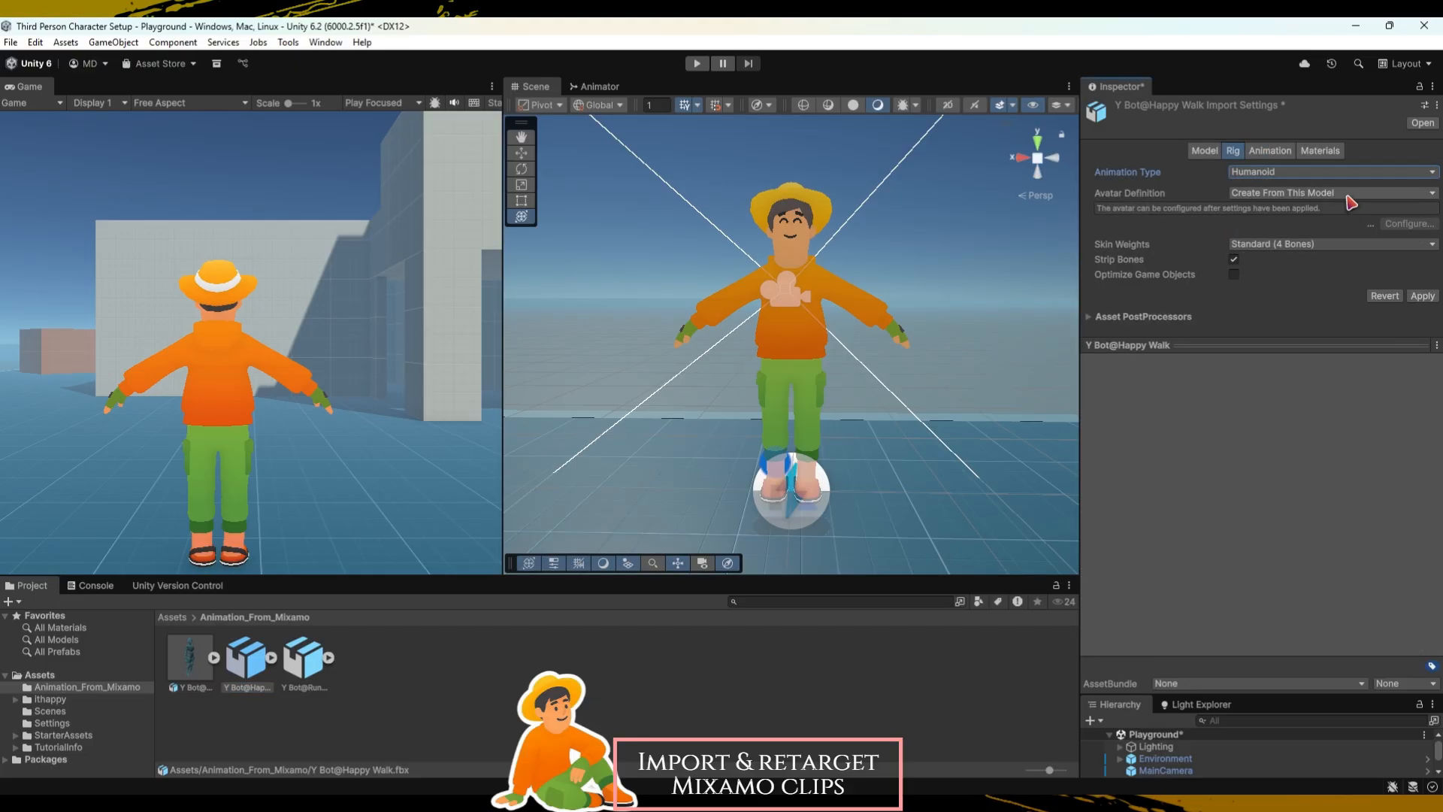
click(1350, 195)
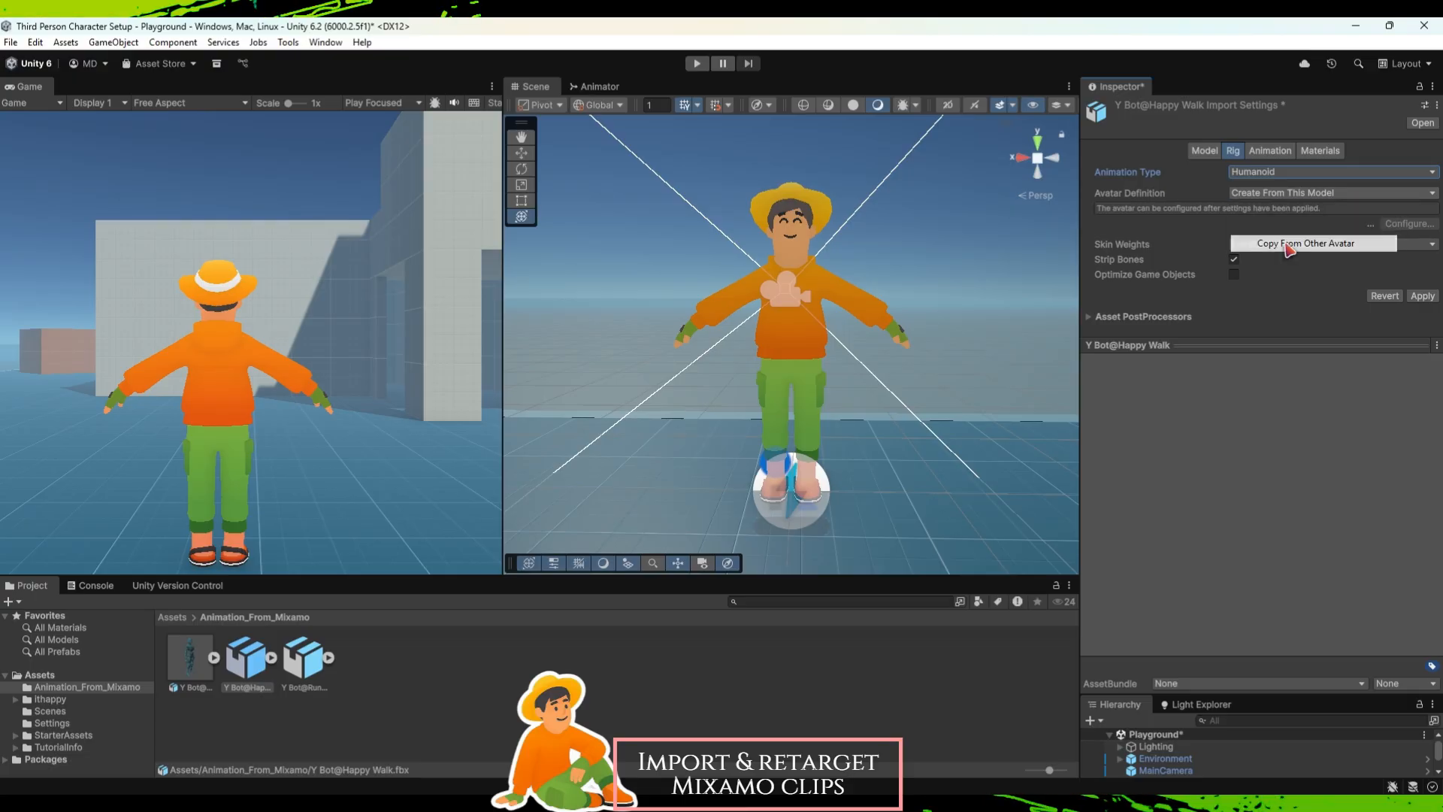
click(1289, 248)
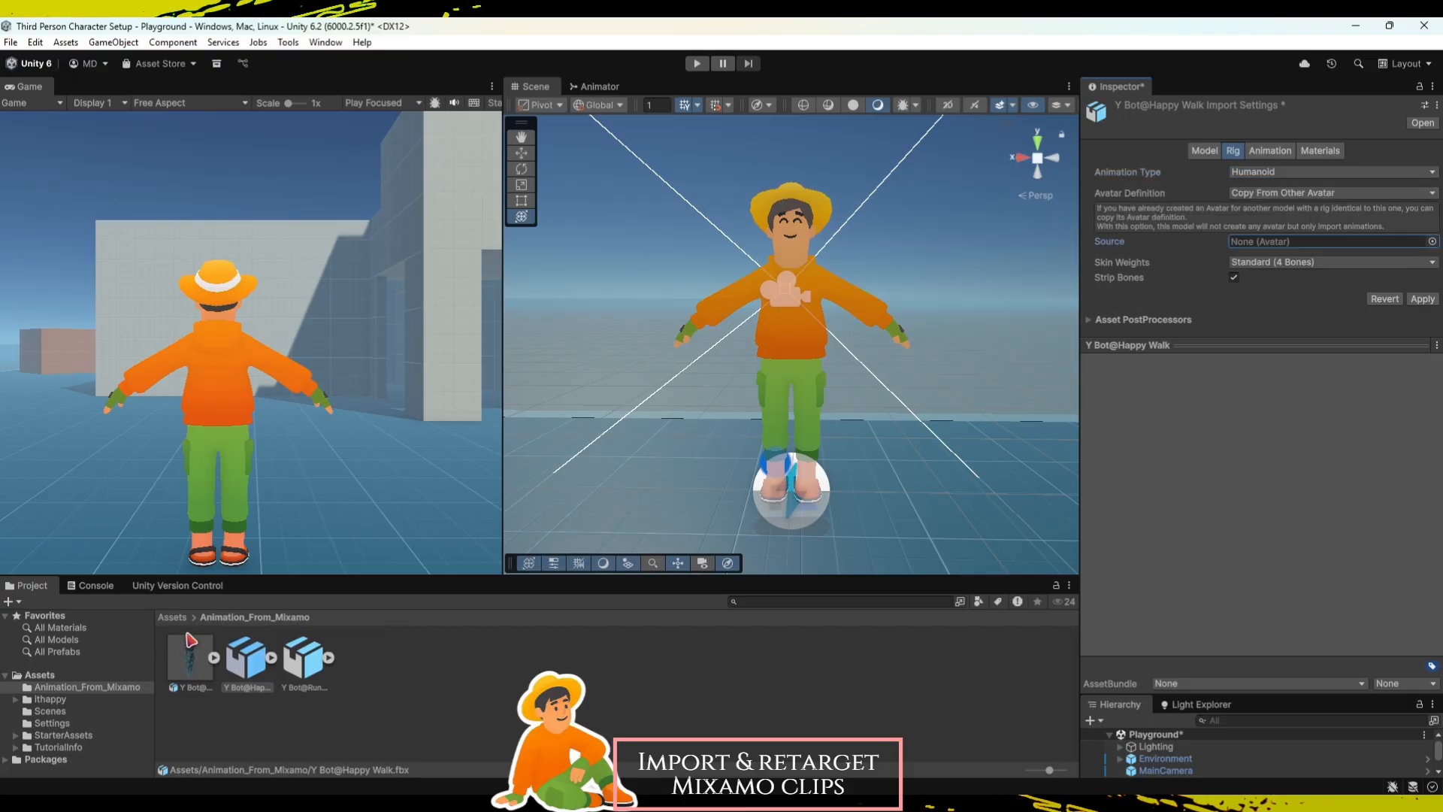
click(1433, 241)
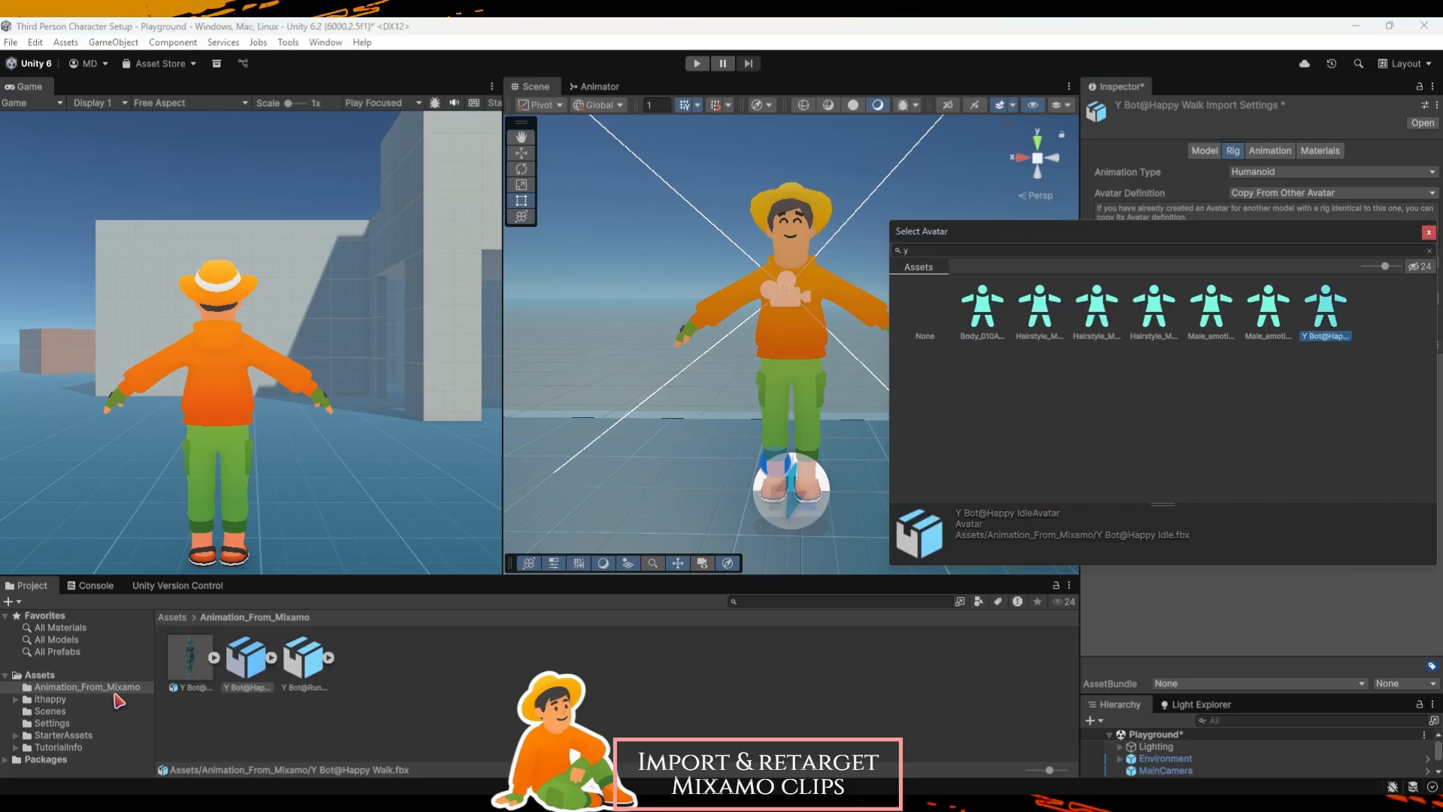
double_click(1328, 309)
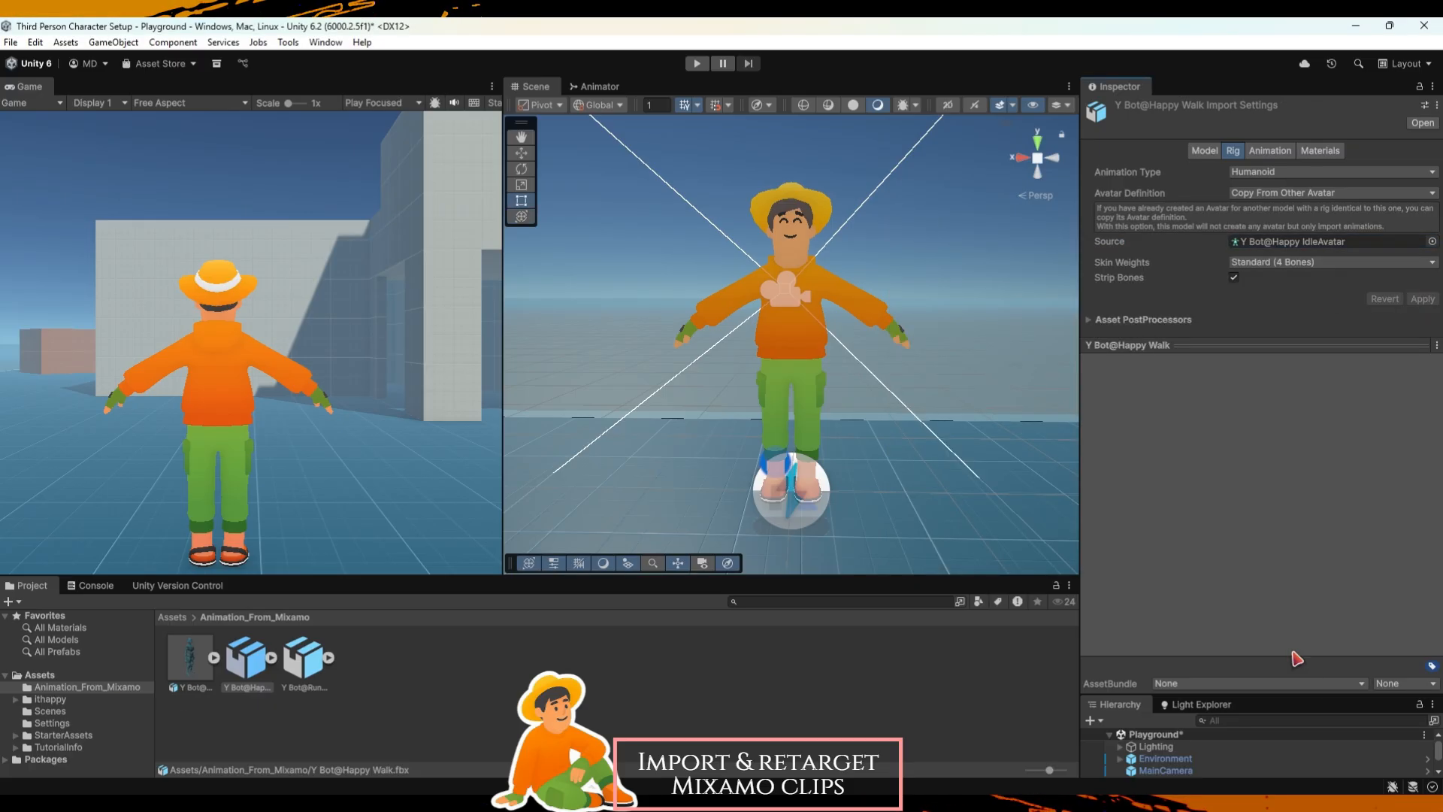
Enable Loop Time on the Happy Walk clip and bake its Root Transform Position (Y) into the pose, based upon Feet.
click(1270, 150)
click(1091, 361)
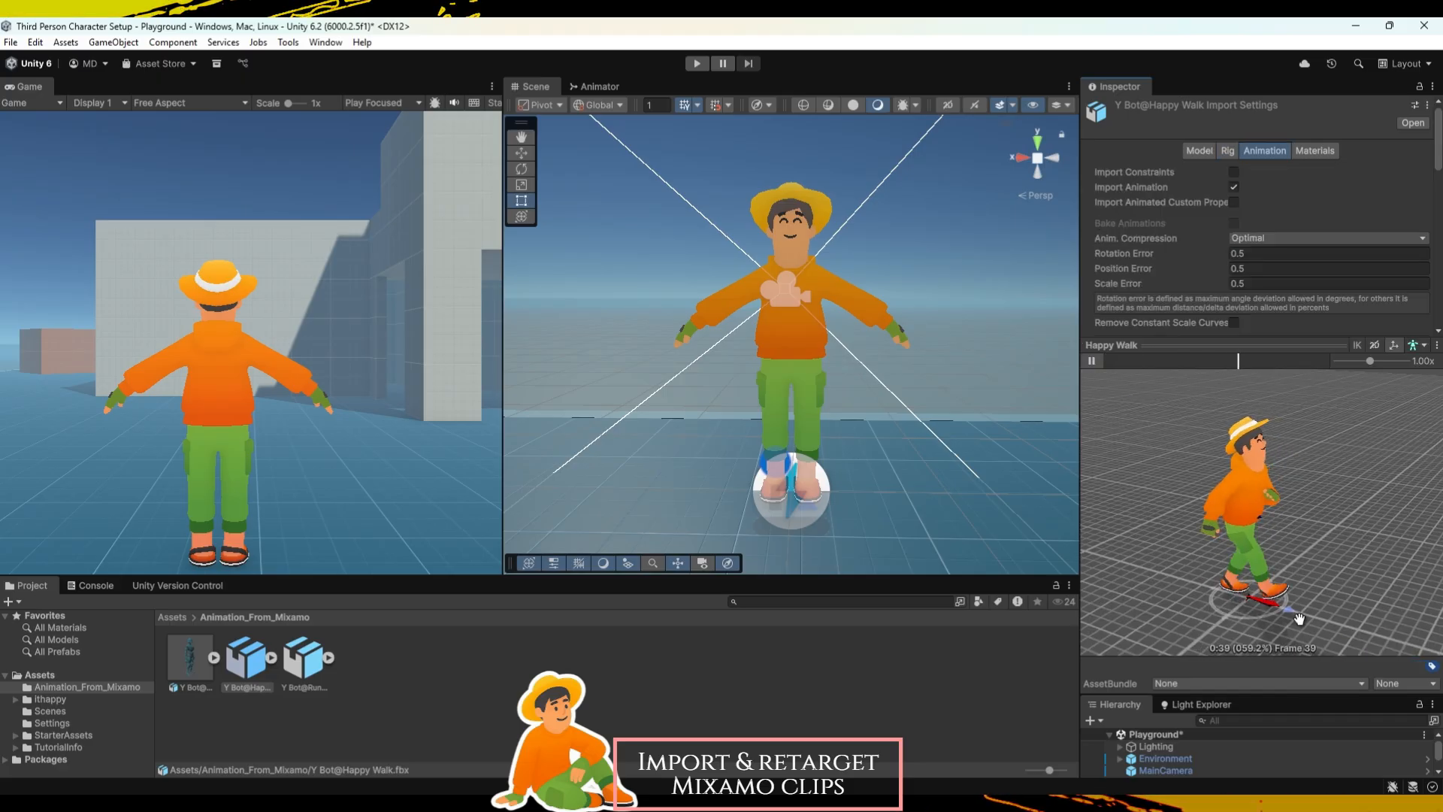
drag(1342, 570, 1389, 553)
scroll(1241, 225, down, 5)
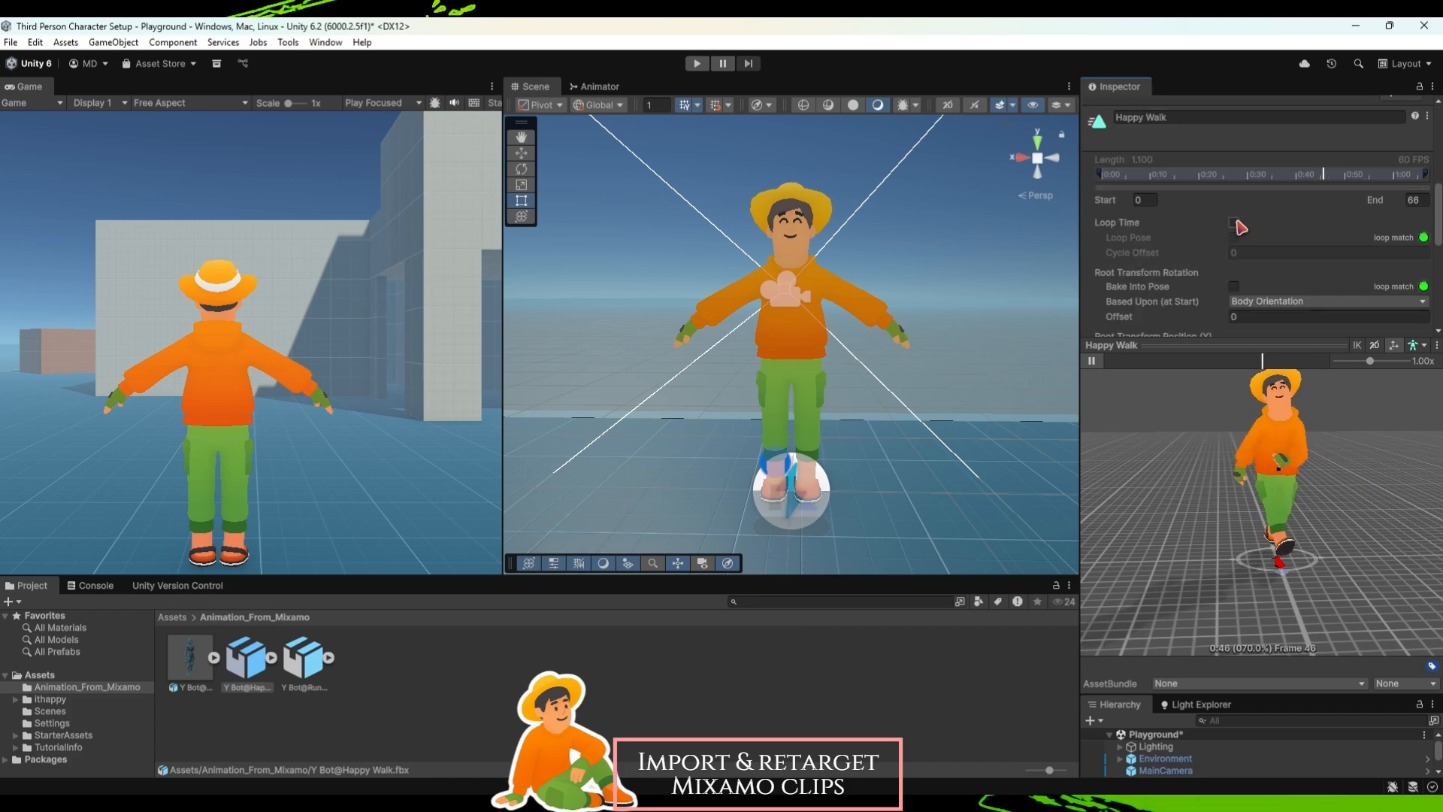
click(1234, 224)
scroll(1240, 218, down, 3)
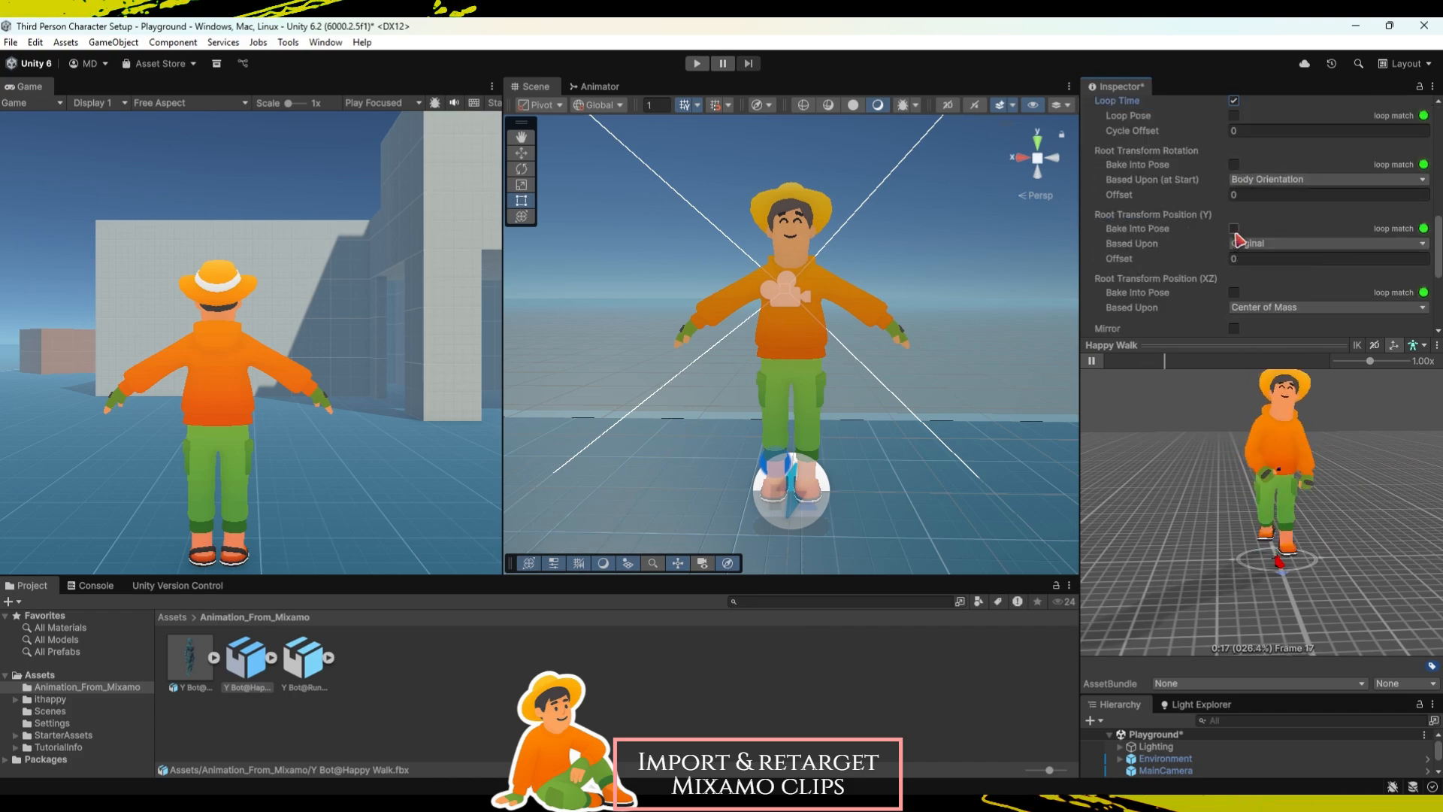
click(1235, 228)
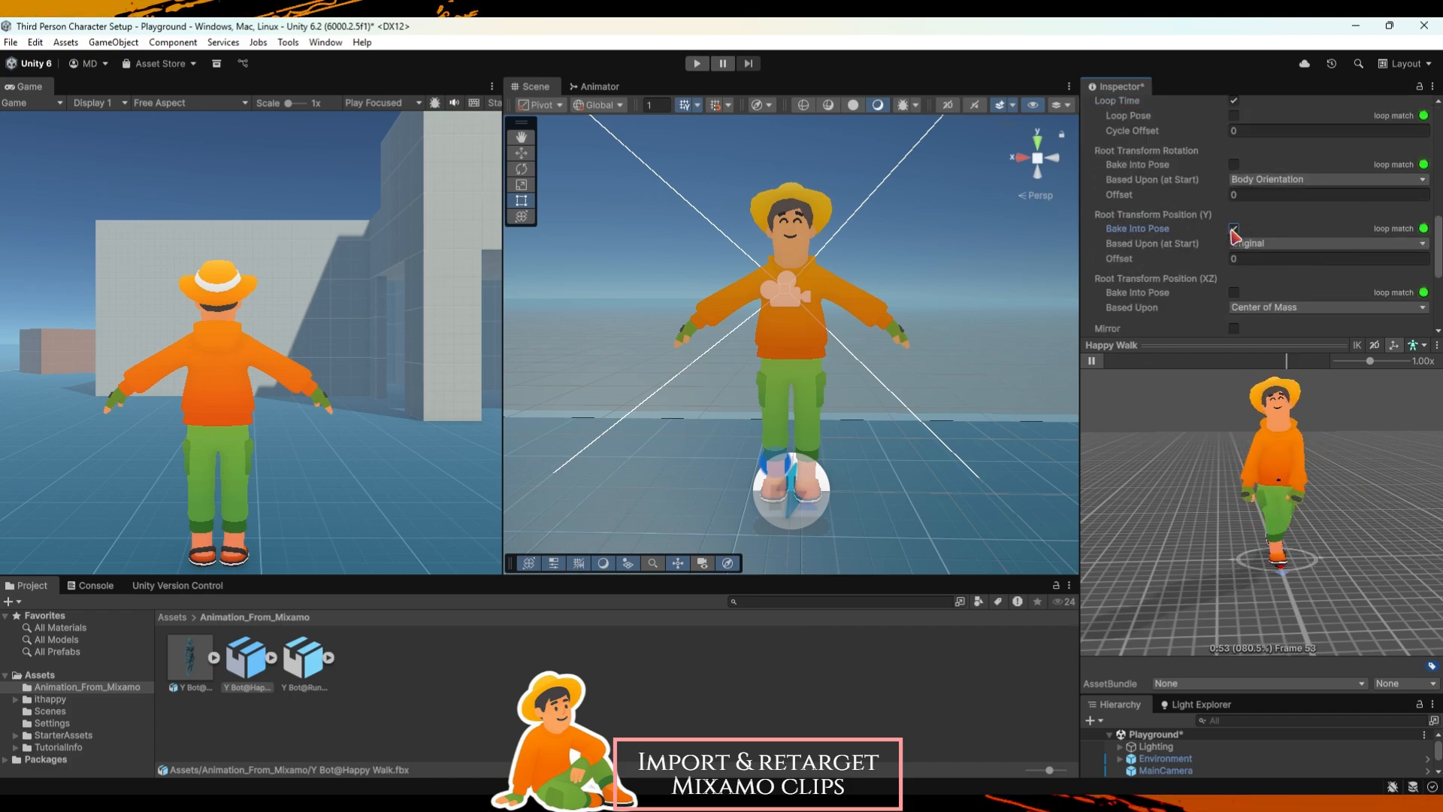
click(1252, 245)
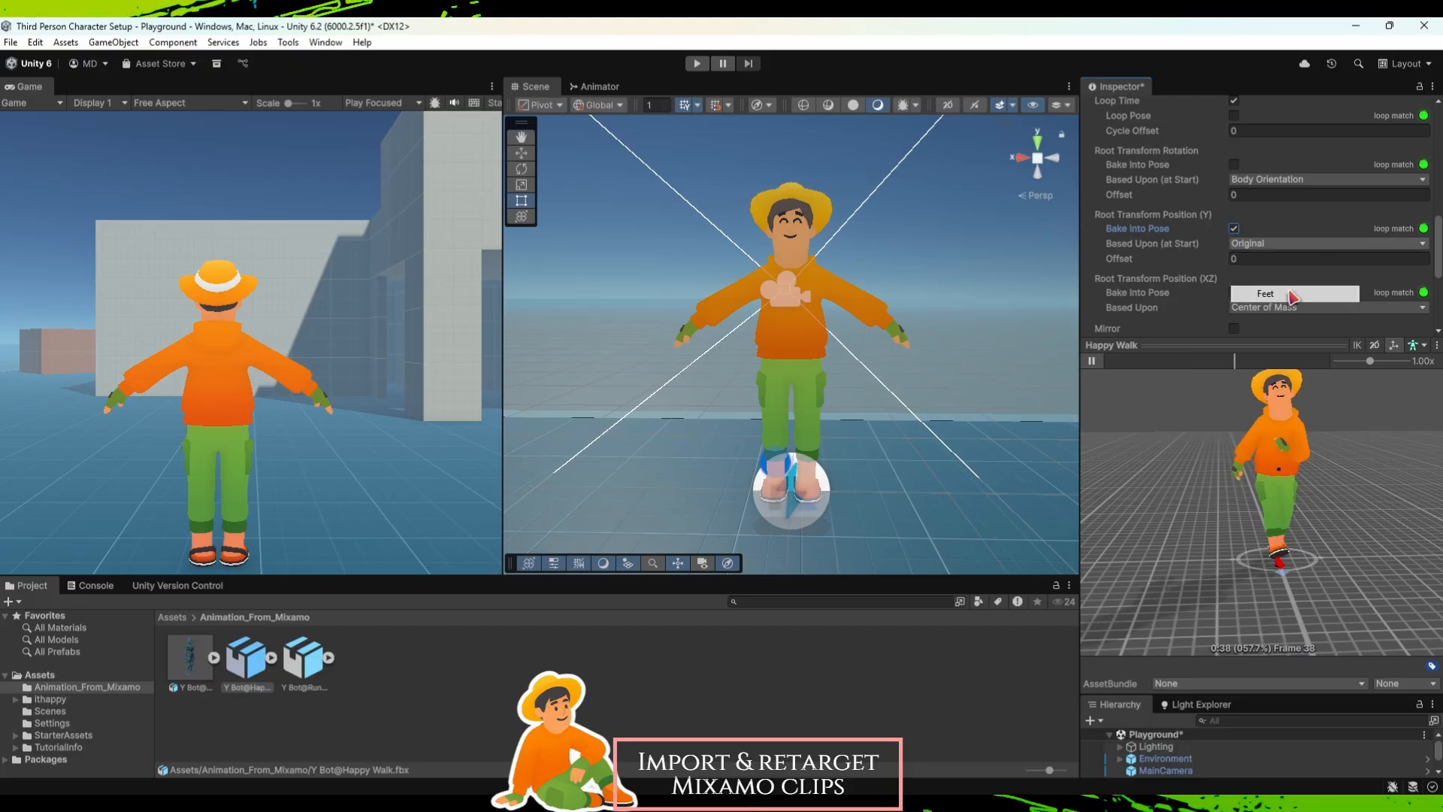
click(1263, 290)
Bake Happy Walk's Root Transform Position (XZ) and Root Transform Rotation into the pose, checking the motion in the preview.
scroll(1305, 271, down, 5)
scroll(1305, 282, up, 3)
click(1233, 240)
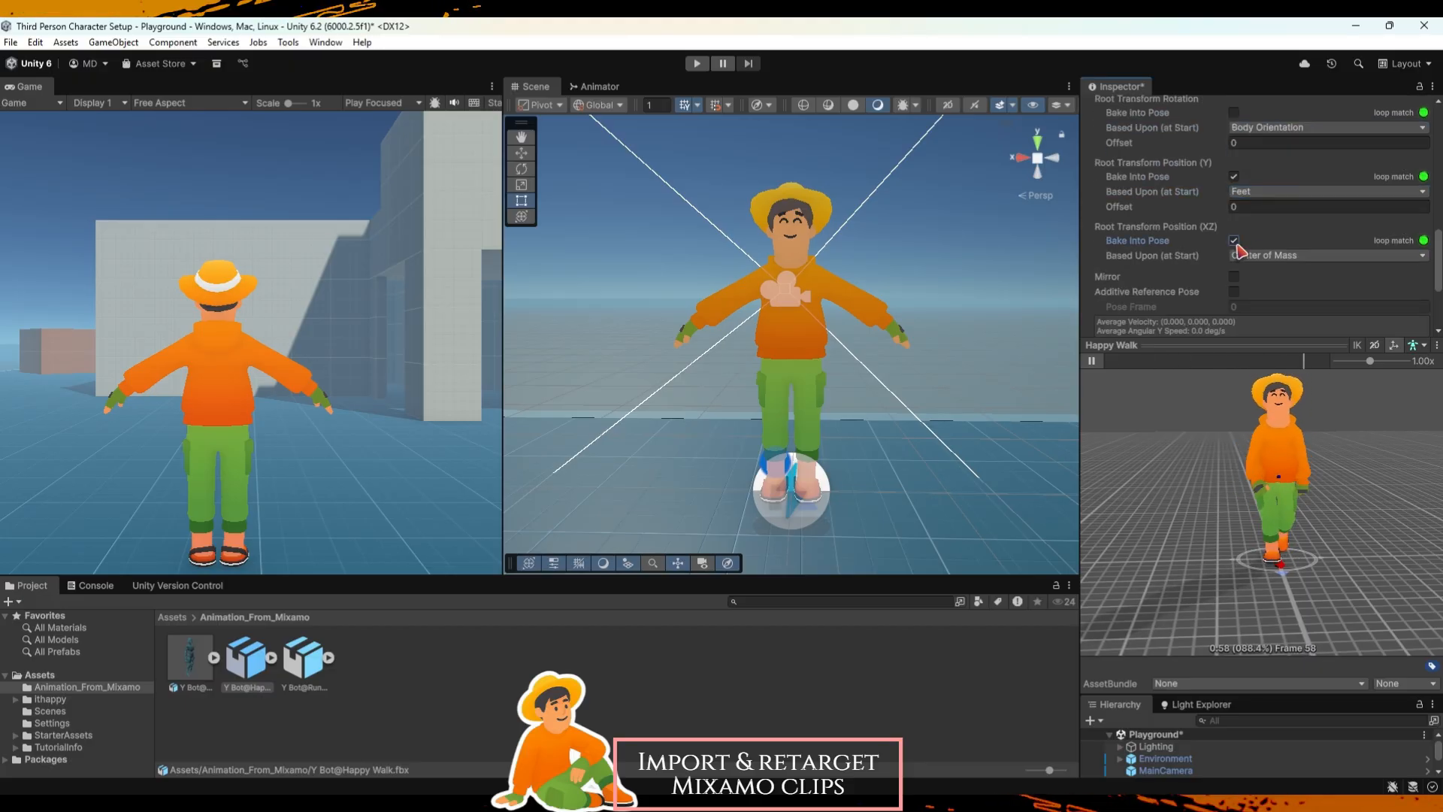
right_drag(1299, 561, 1392, 535)
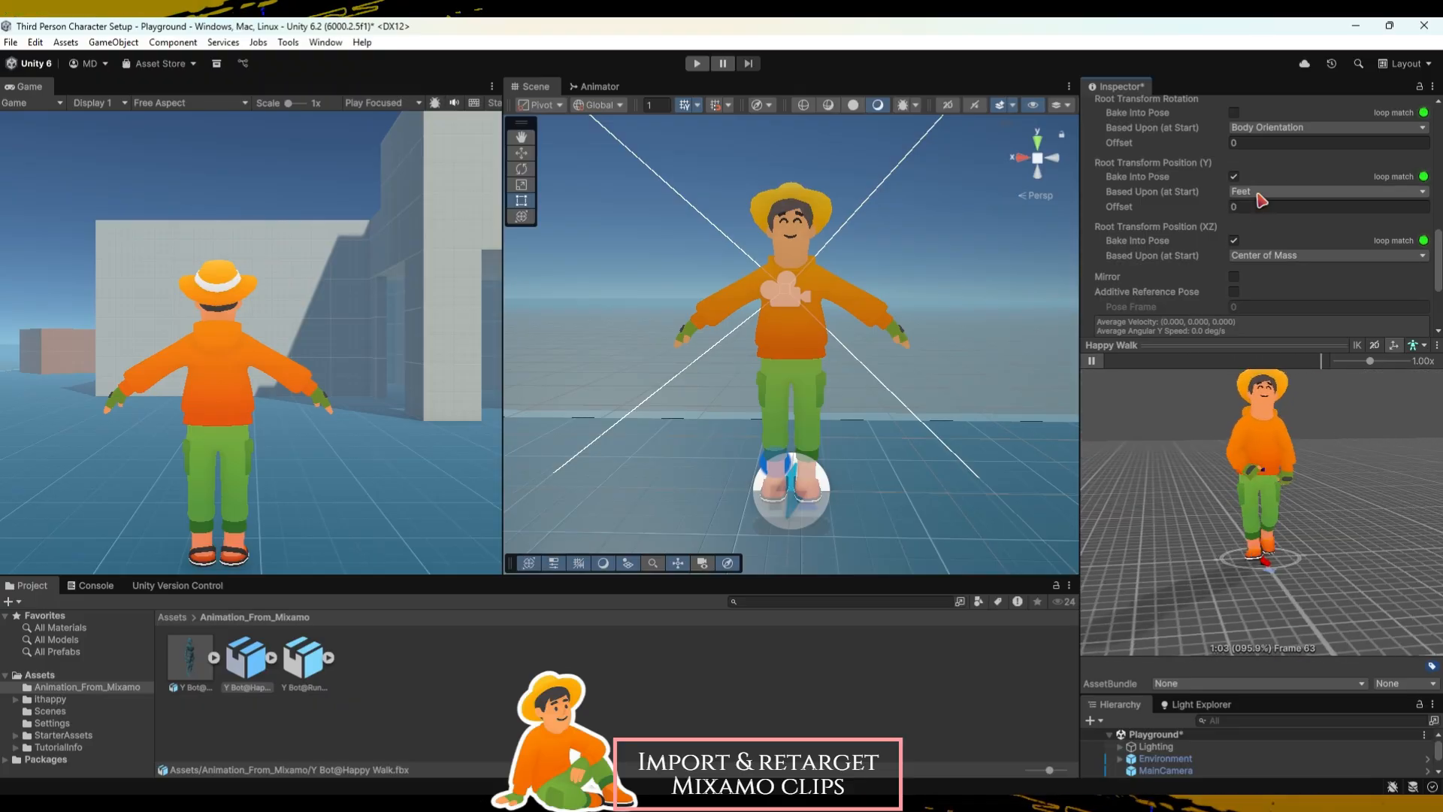
scroll(1261, 248, up, 2)
scroll(1262, 248, up, 2)
click(1233, 193)
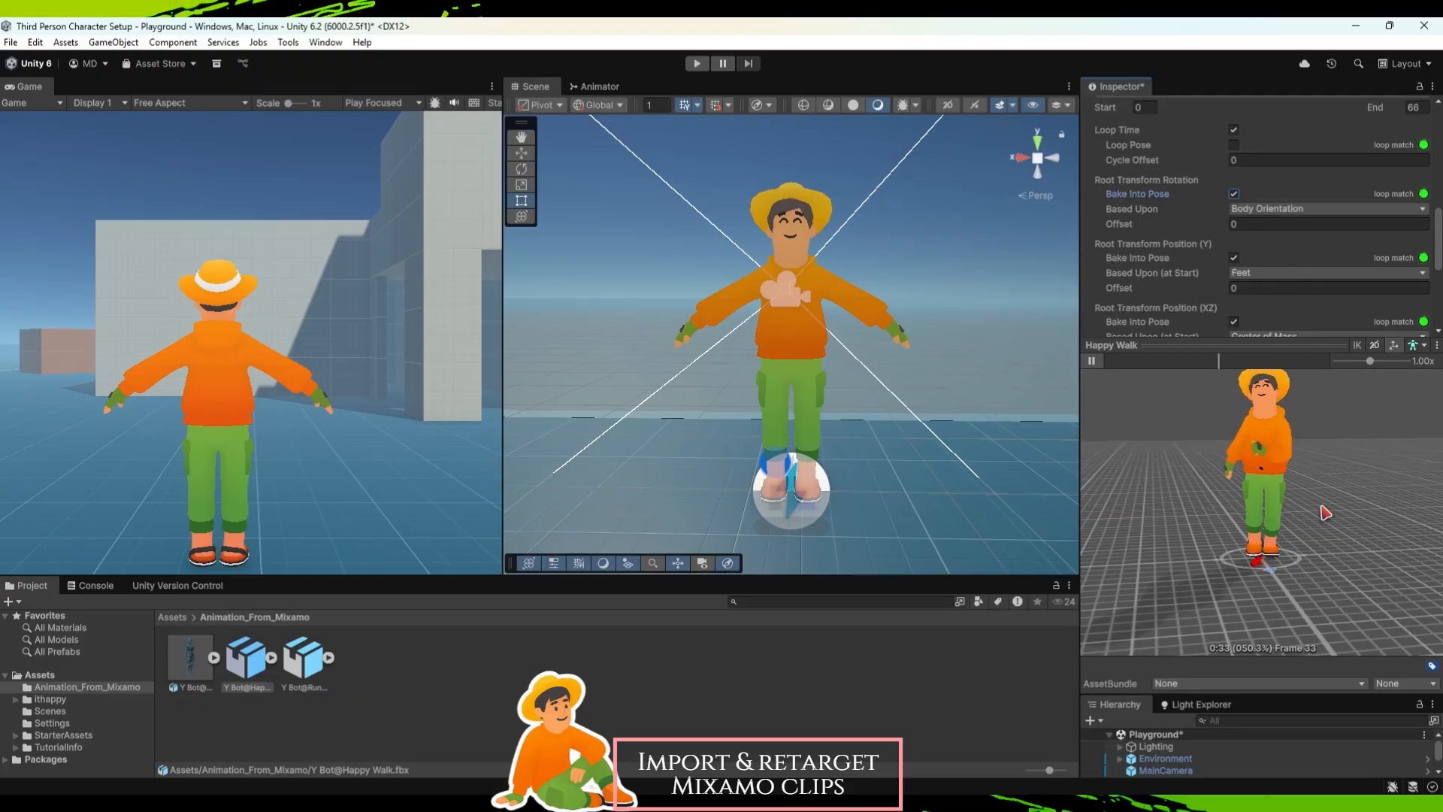
right_drag(1325, 514, 1341, 549)
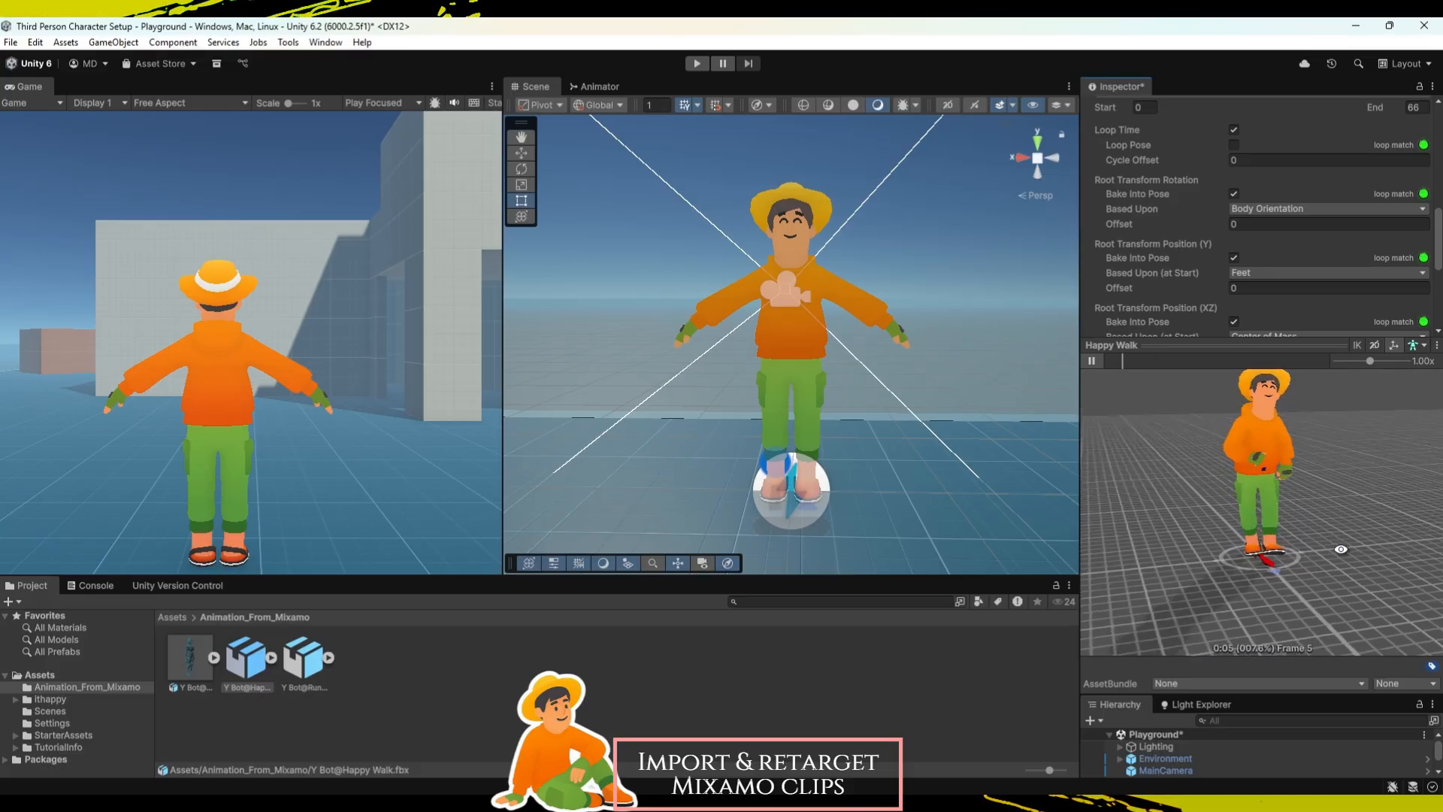
Turn off baking Happy Walk's Root Transform Rotation into the pose, leave it based upon Body Orientation, and apply the clip settings.
click(1234, 193)
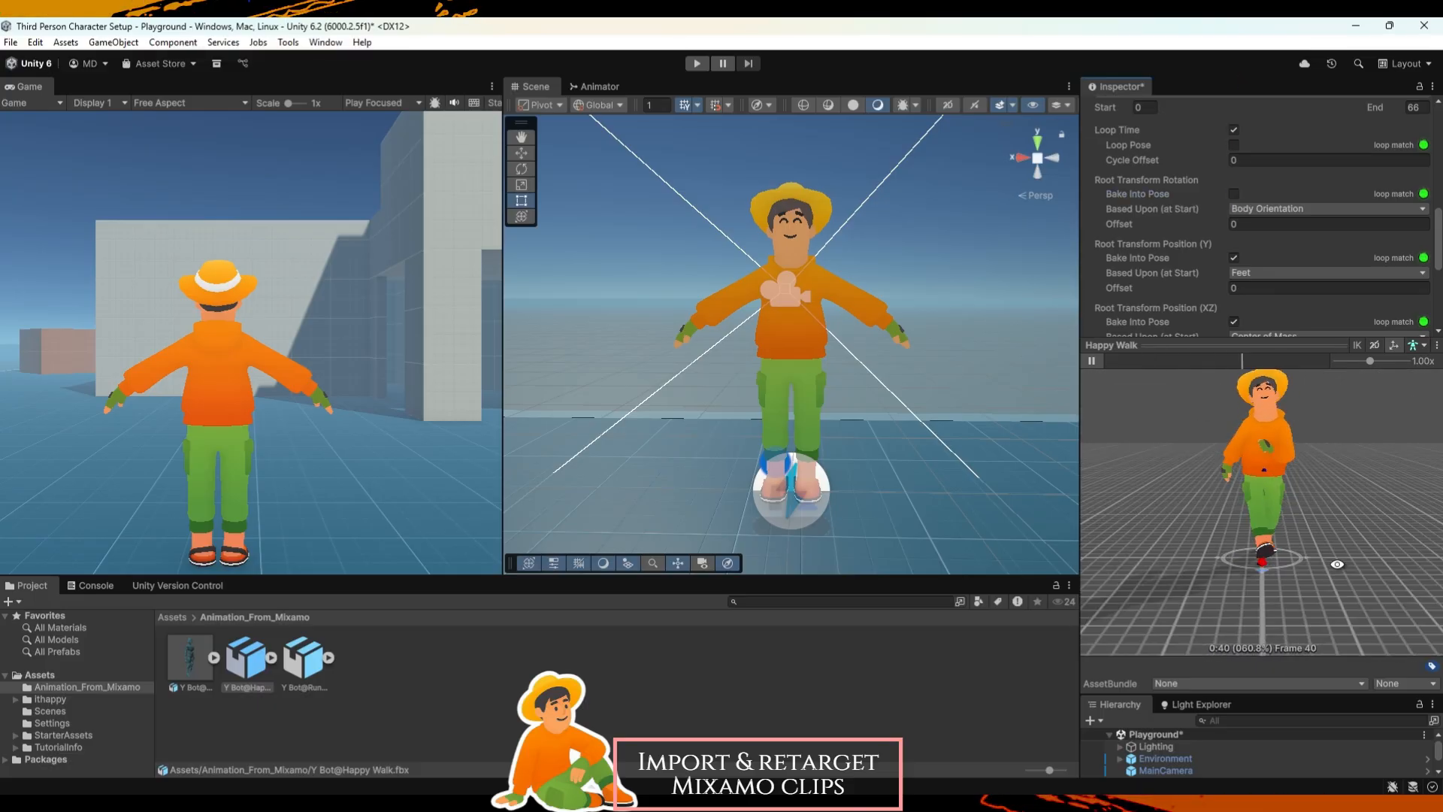
click(1244, 213)
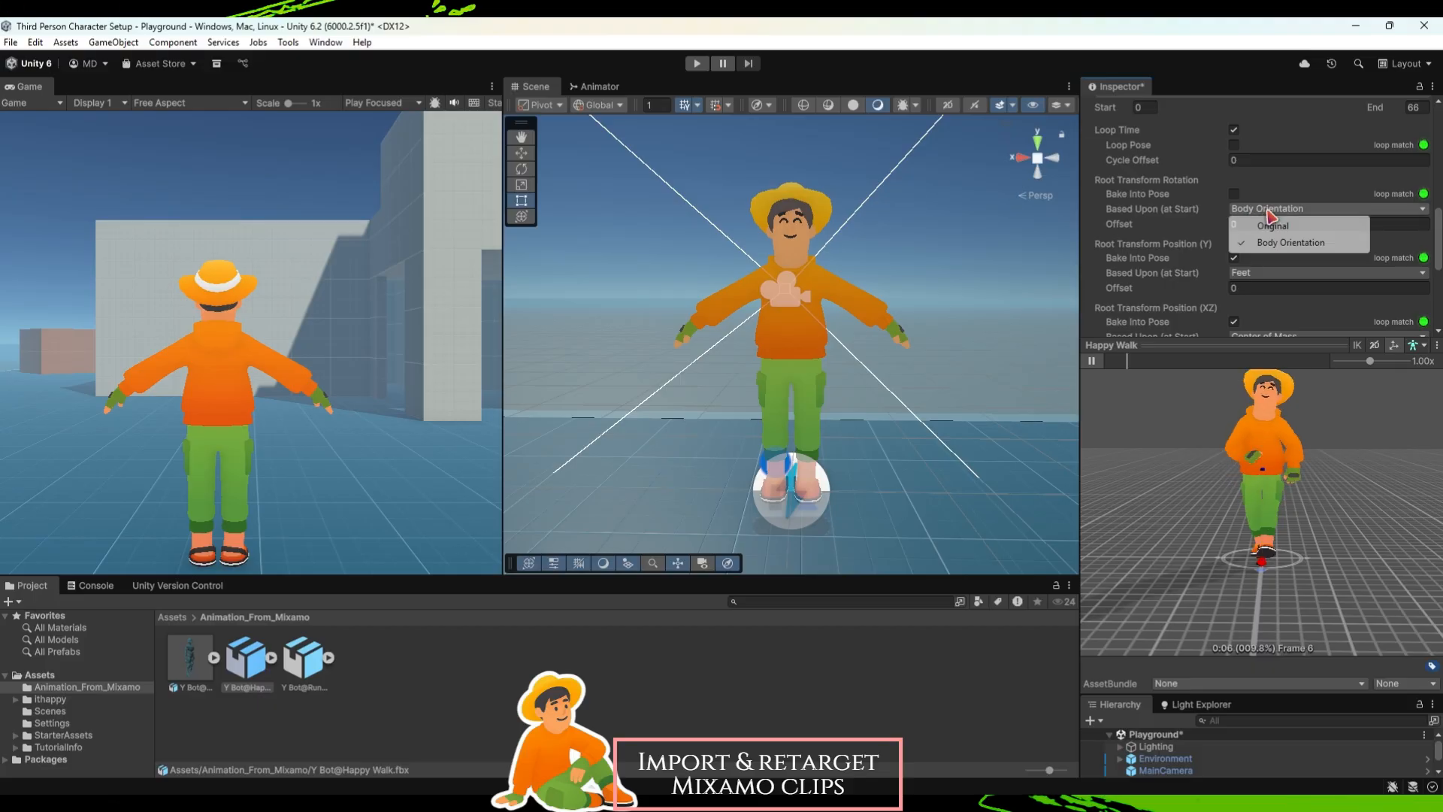
click(1312, 212)
scroll(1411, 297, down, 5)
click(1413, 301)
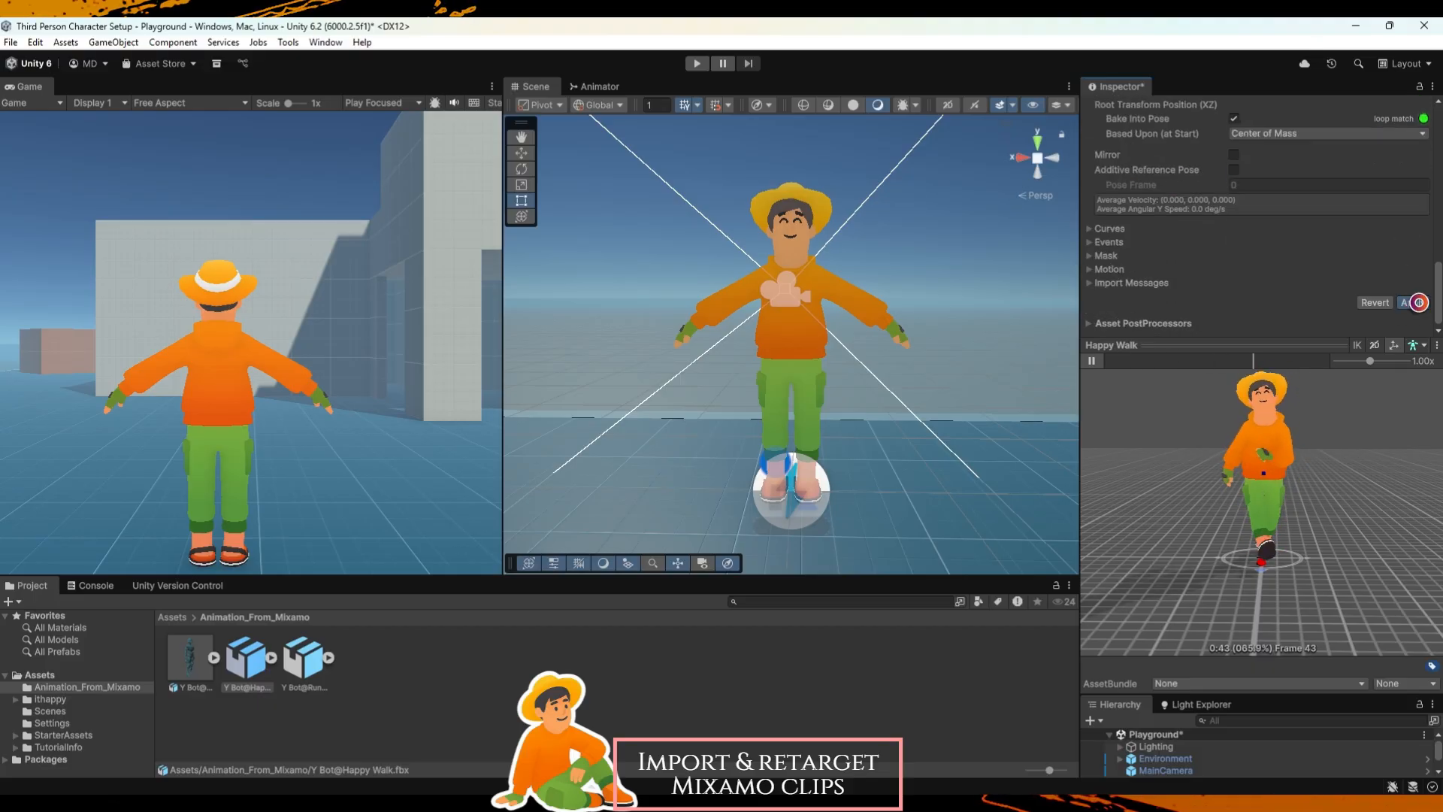
Bake Happy Idle's Root Transform Rotation, Position (Y) and Position (XZ) into the pose, apply the settings, and play the preview.
click(201, 651)
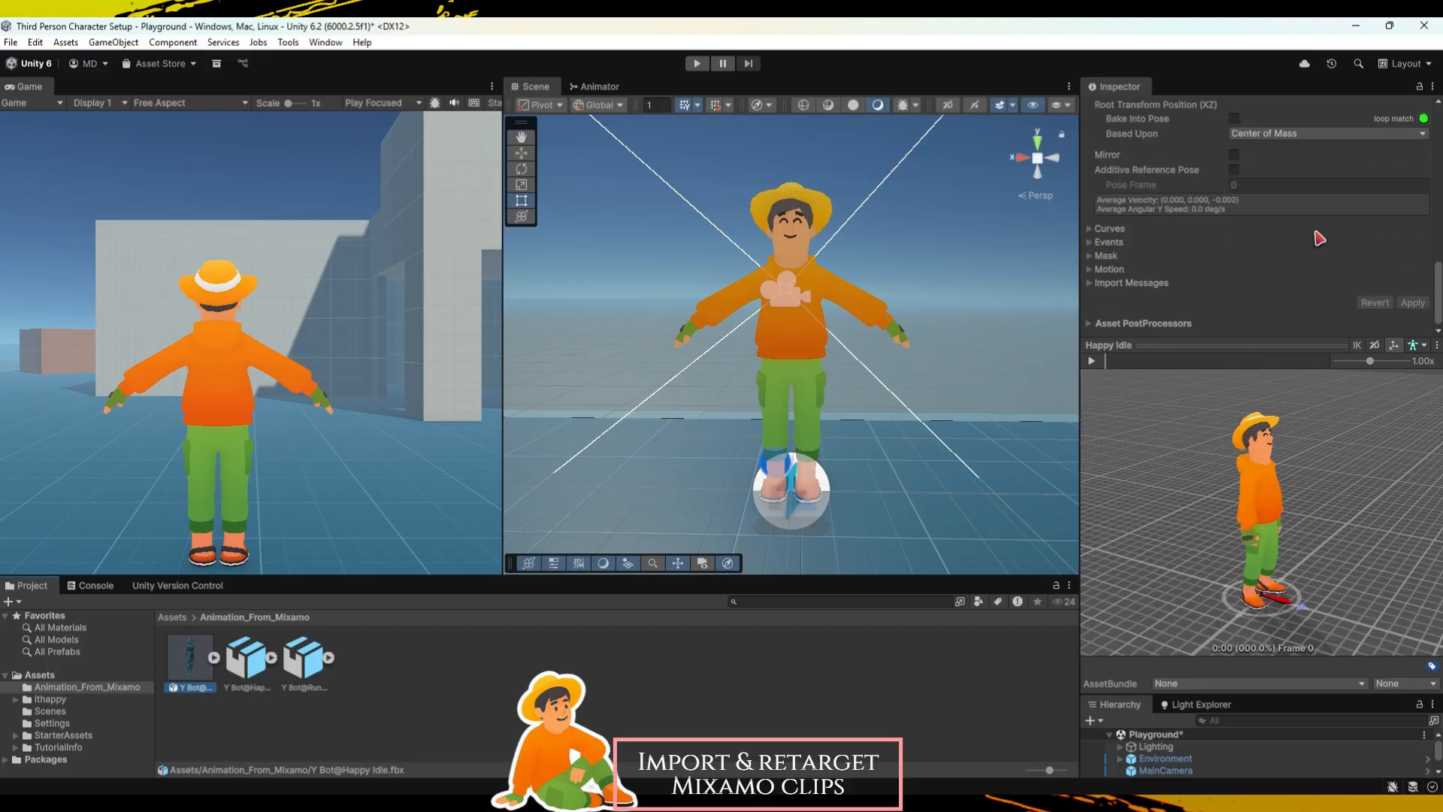
scroll(1321, 233, up, 3)
drag(1243, 552, 1250, 553)
scroll(1248, 225, up, 2)
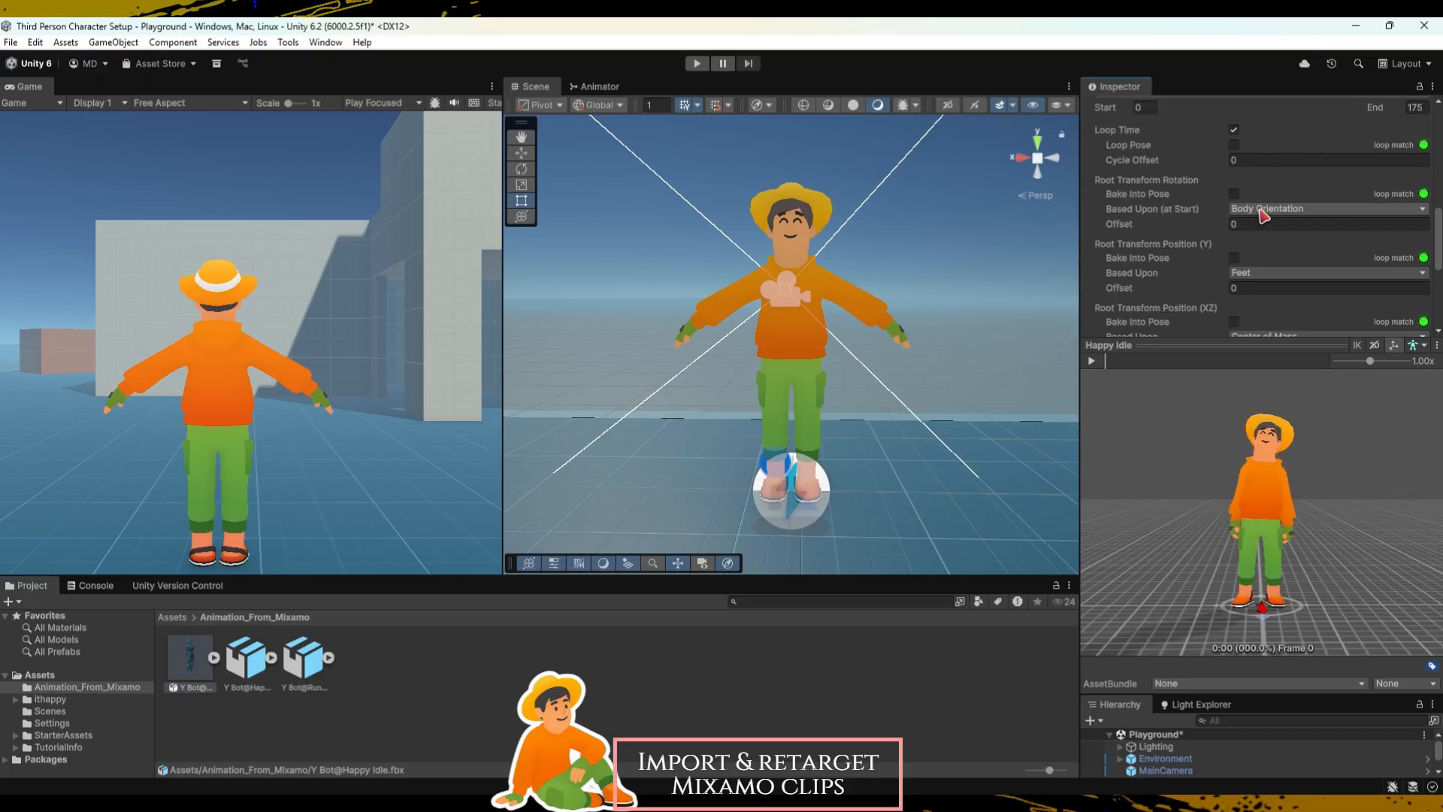
click(1233, 194)
click(1234, 258)
scroll(1237, 256, down, 3)
click(1233, 200)
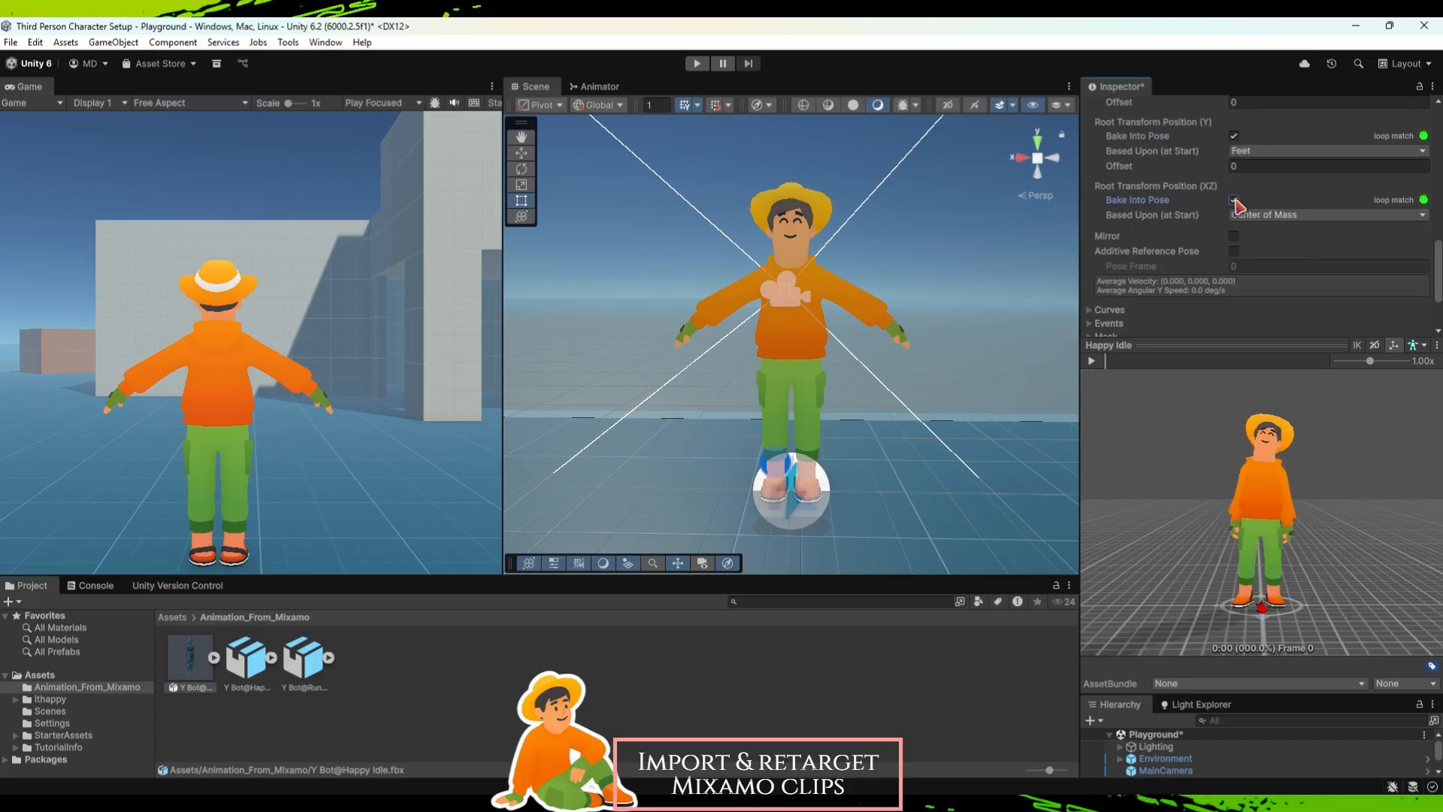
scroll(1387, 325, down, 3)
click(1412, 303)
click(1092, 361)
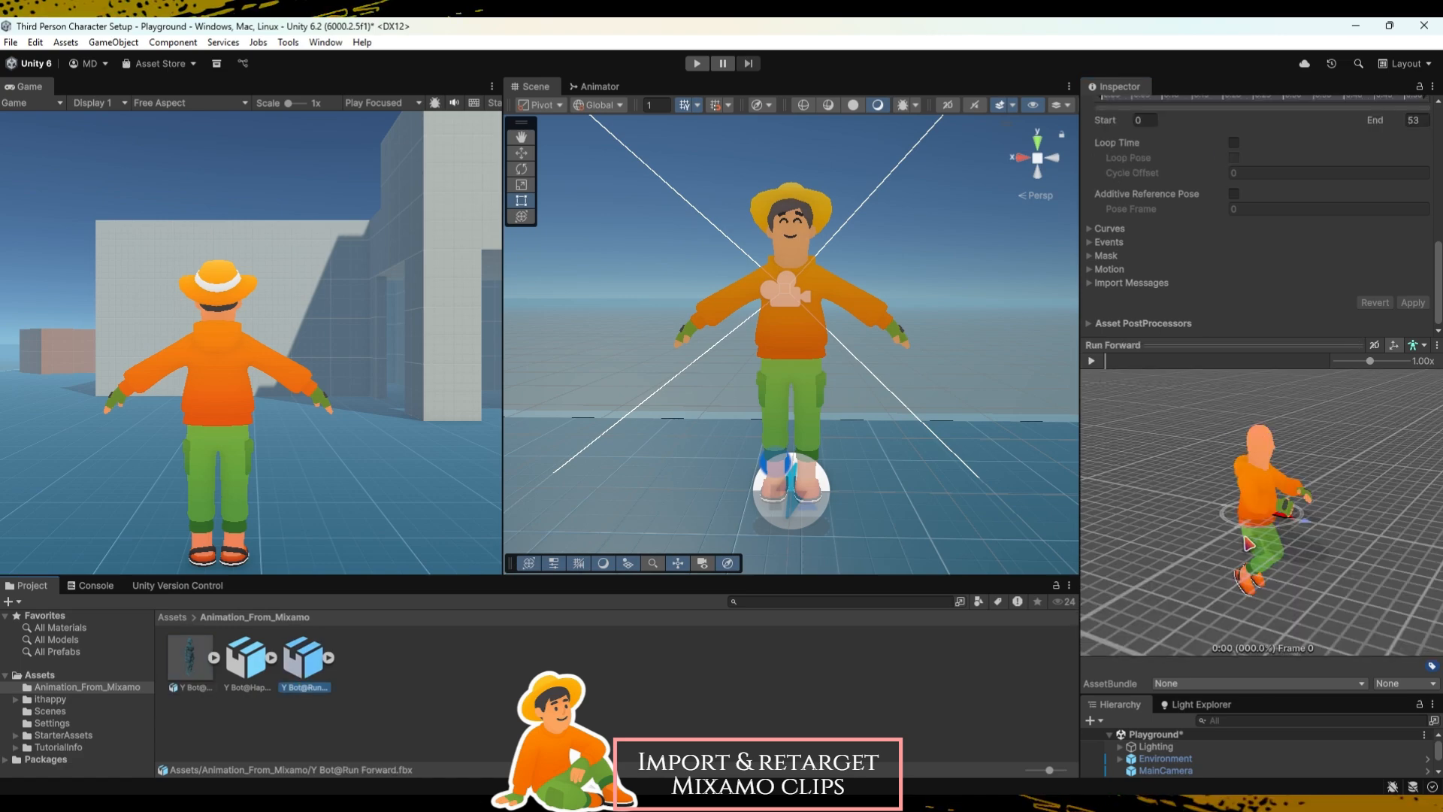
Preview the Run Forward clip and set the Y Bot@Run Forward rig to Humanoid, copying Y Bot@Happy IdleAvatar, and apply it.
drag(1322, 564, 1238, 569)
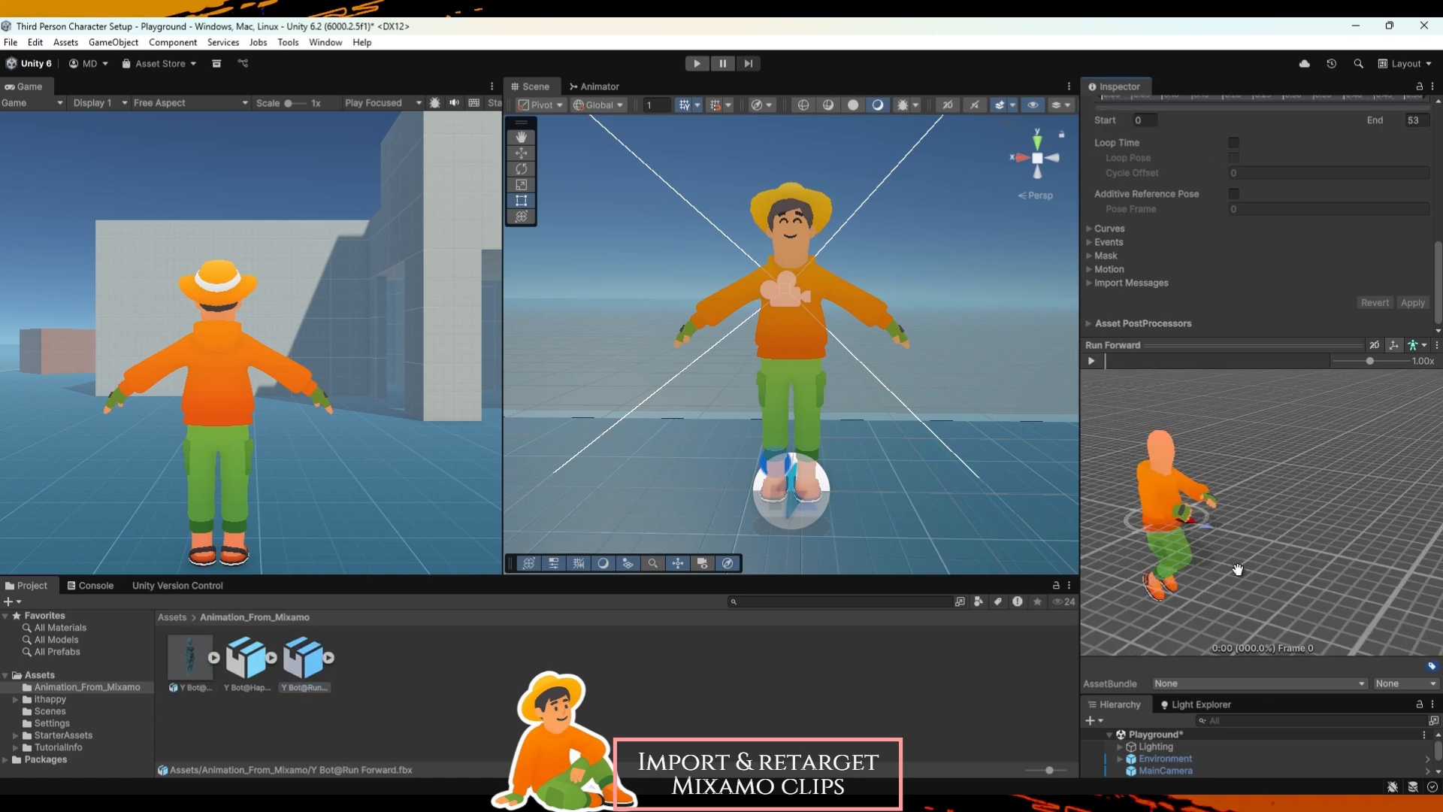
drag(1375, 580, 1134, 561)
click(1092, 361)
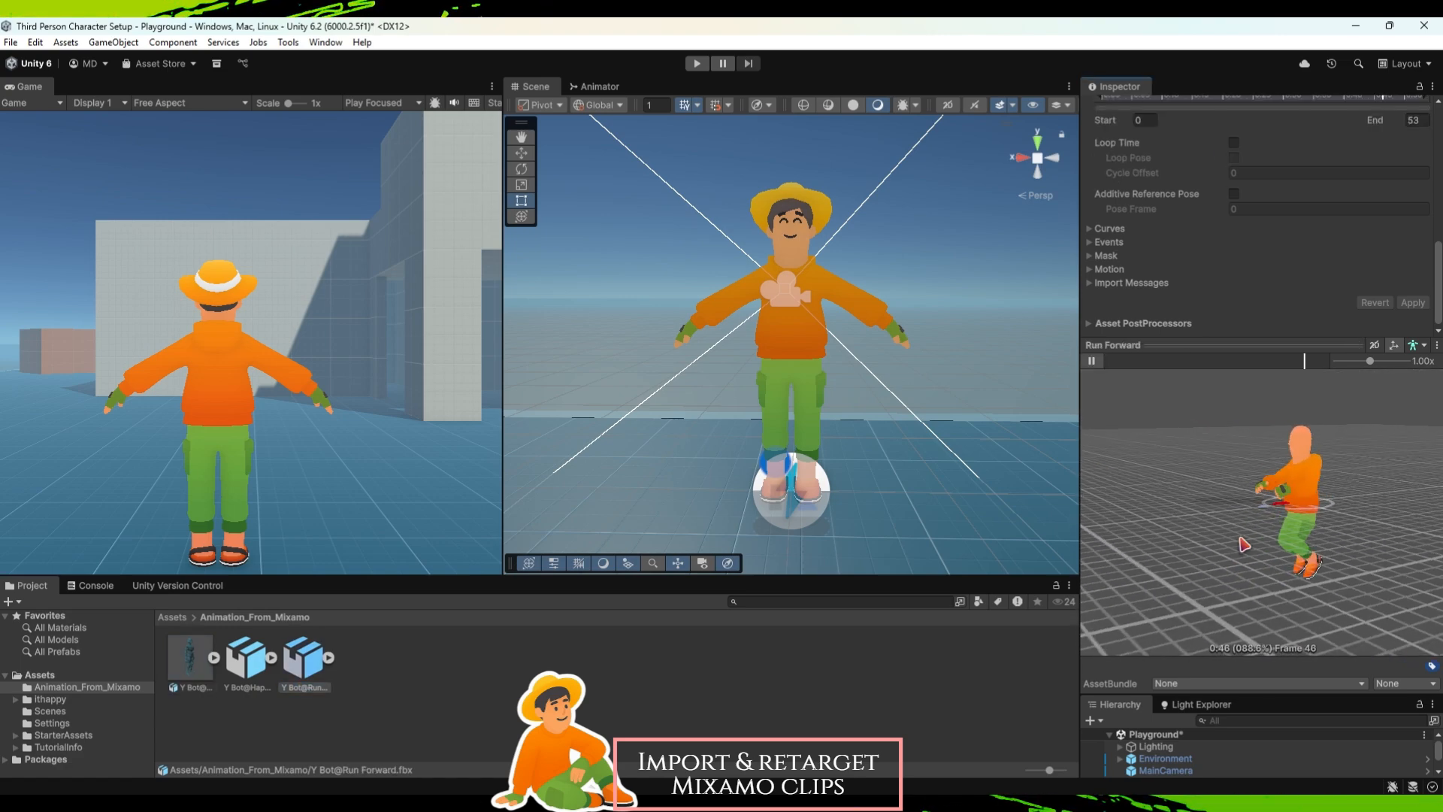
scroll(1229, 195, up, 10)
click(1227, 154)
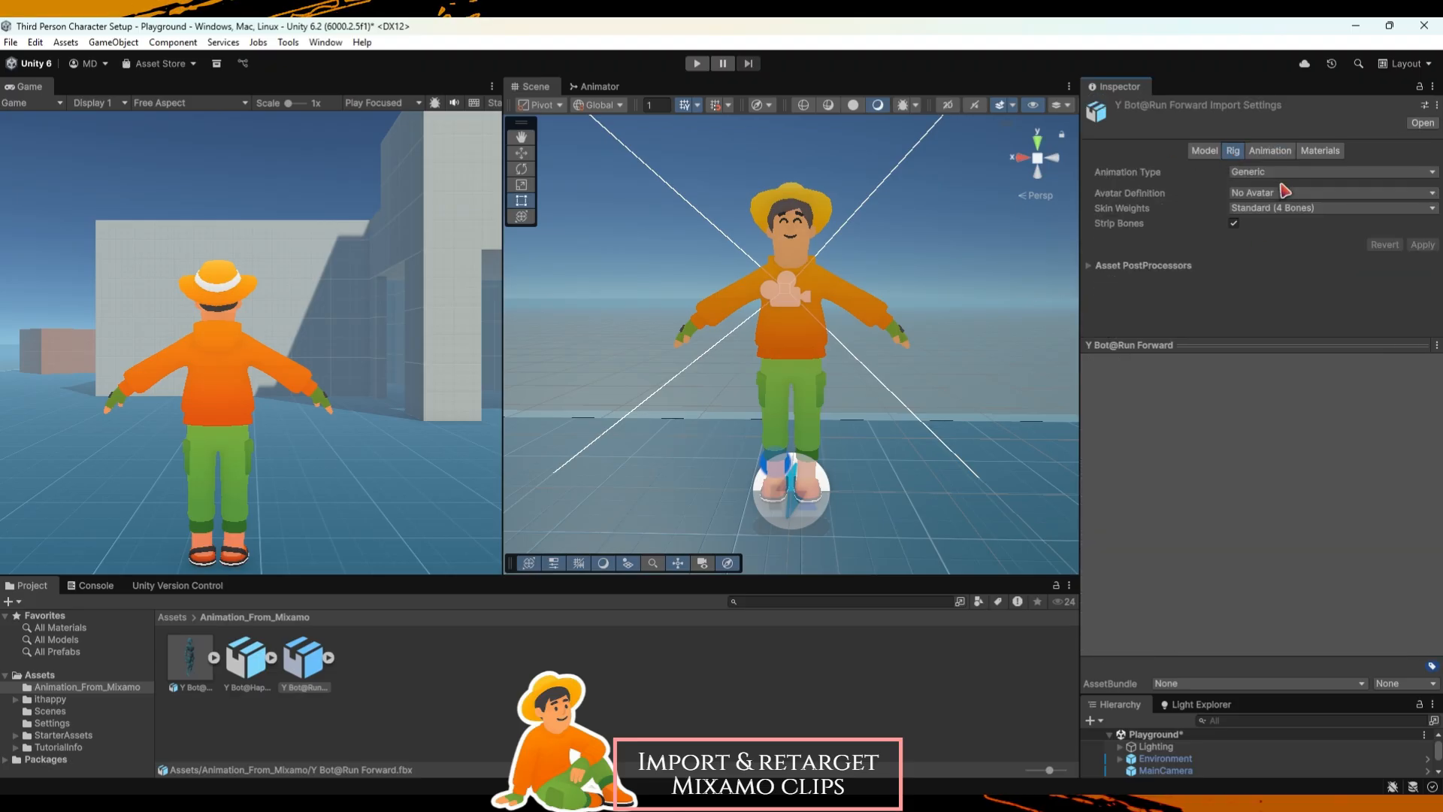
click(1282, 173)
click(1281, 242)
click(1372, 194)
click(1339, 247)
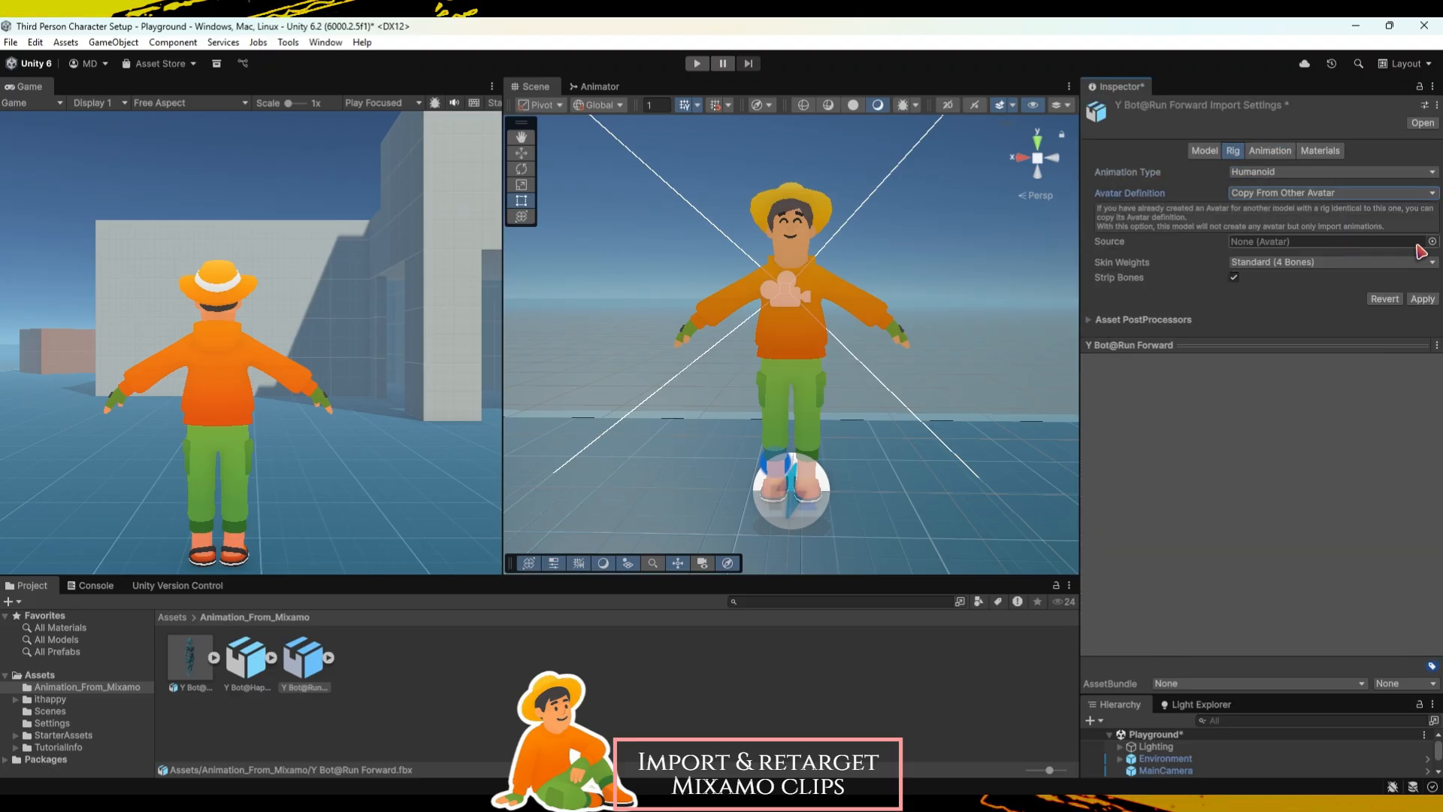
click(1428, 248)
text(y)
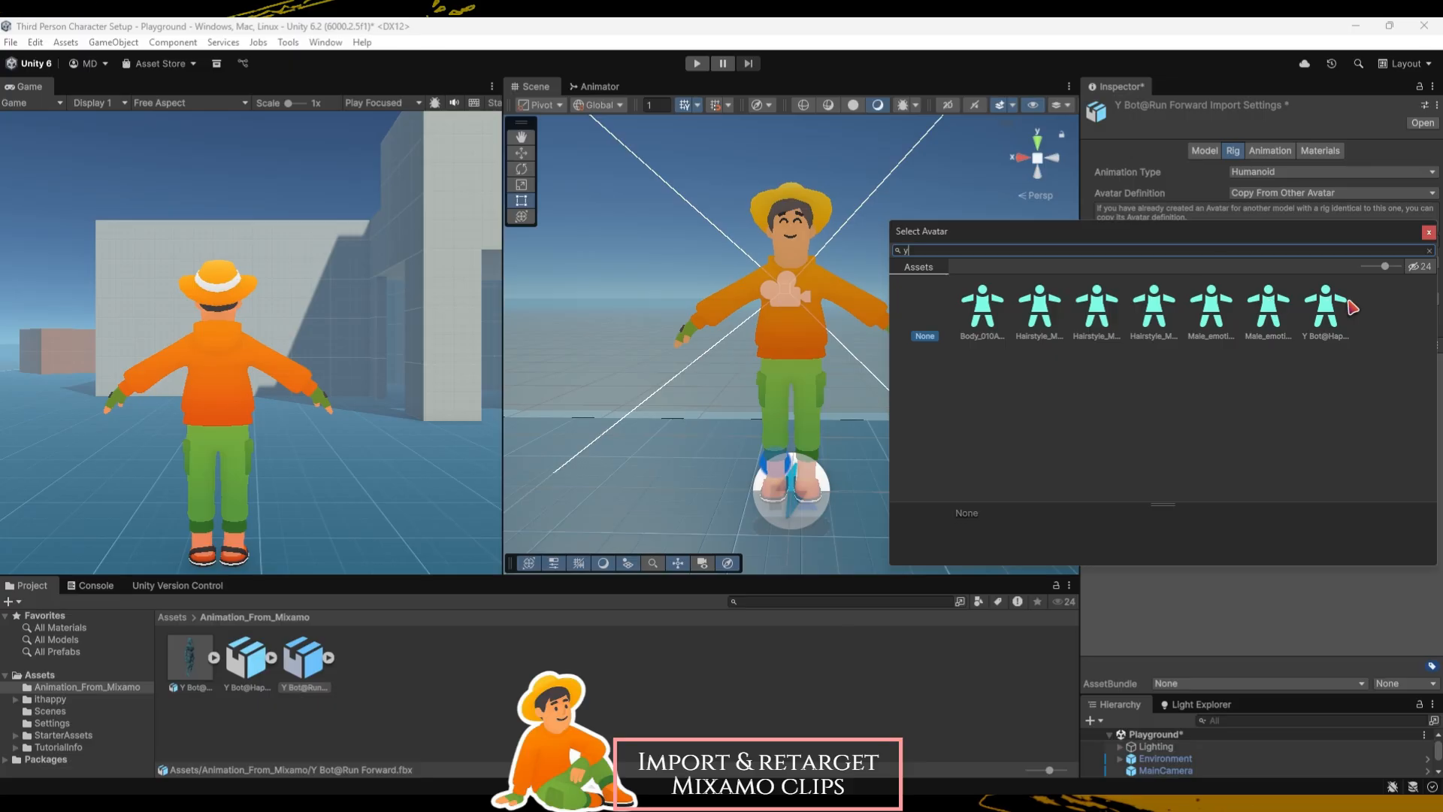
double_click(1350, 308)
click(1421, 300)
Play the Run Forward preview and bake its Root Transform Position (Y) into the pose, based upon Feet.
click(1278, 152)
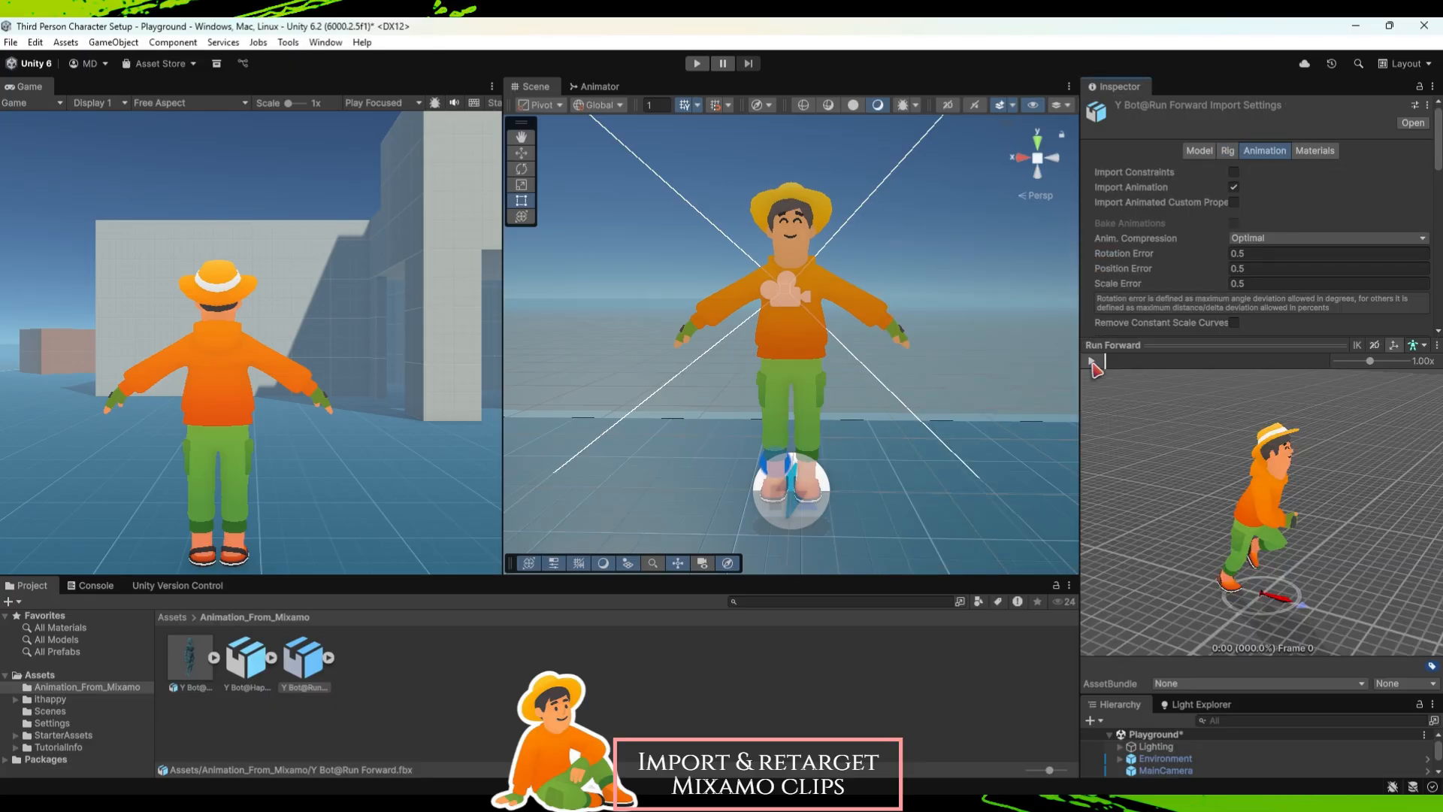
click(1091, 362)
scroll(1278, 230, down, 5)
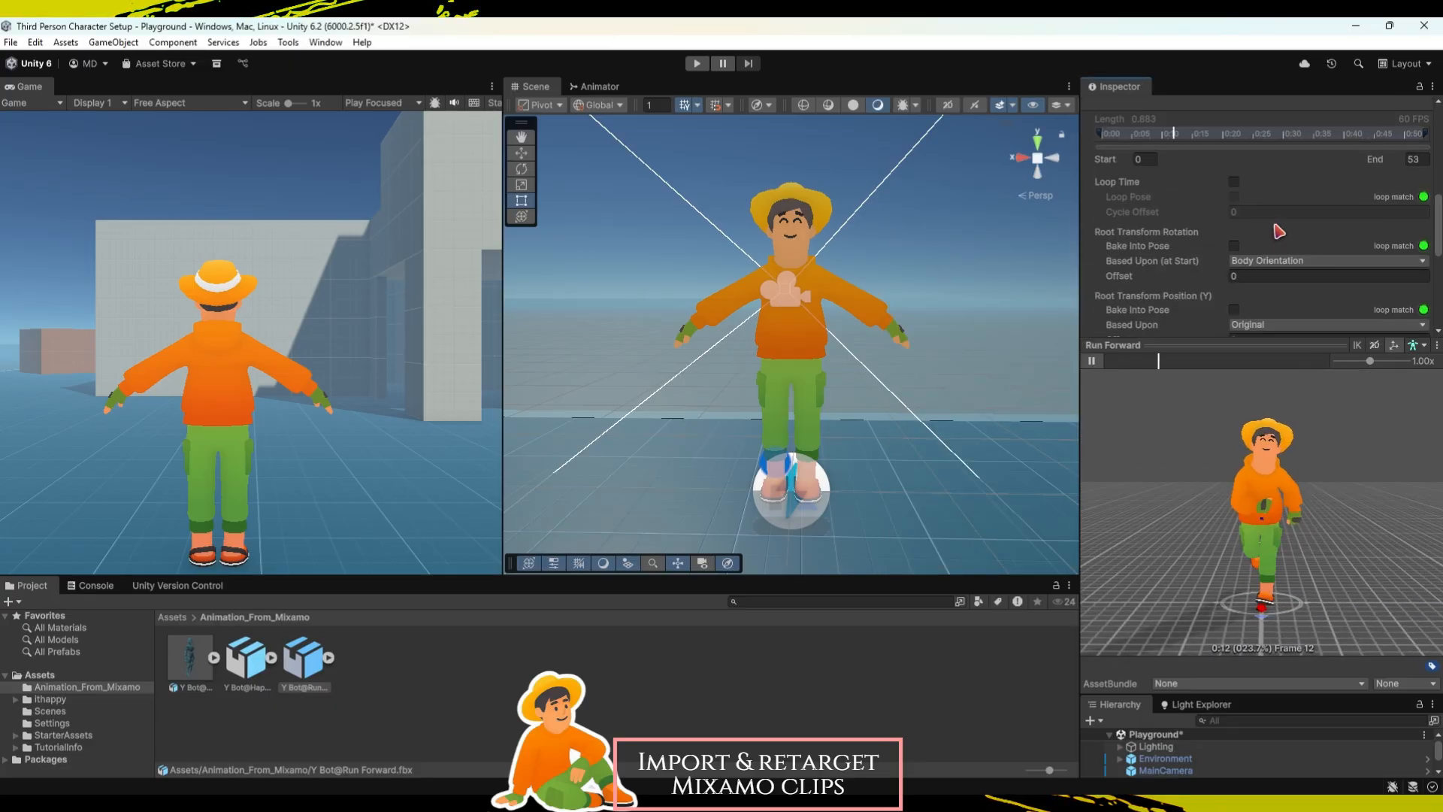
scroll(1278, 231, down, 2)
click(1234, 272)
scroll(1242, 274, down, 3)
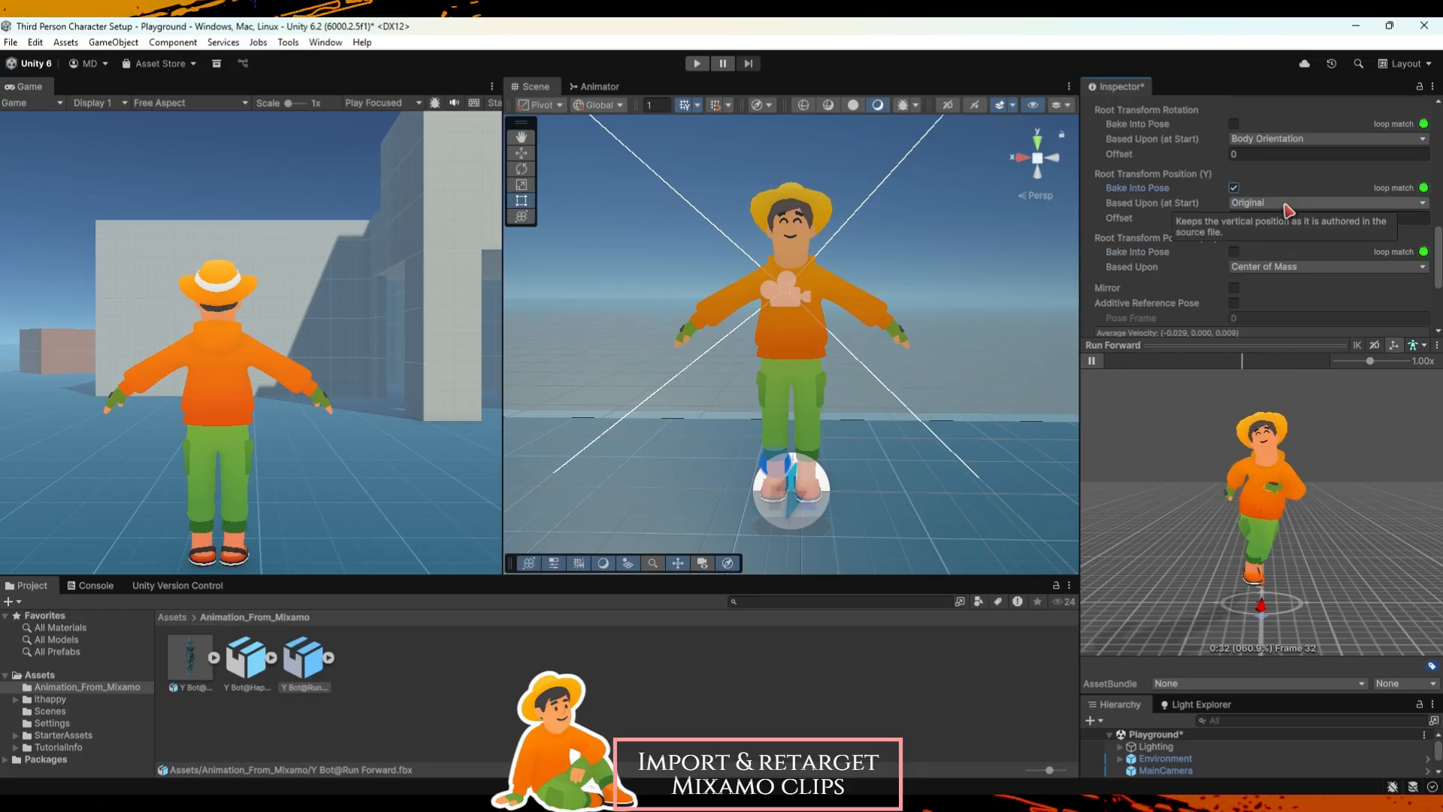
click(1287, 206)
click(1252, 254)
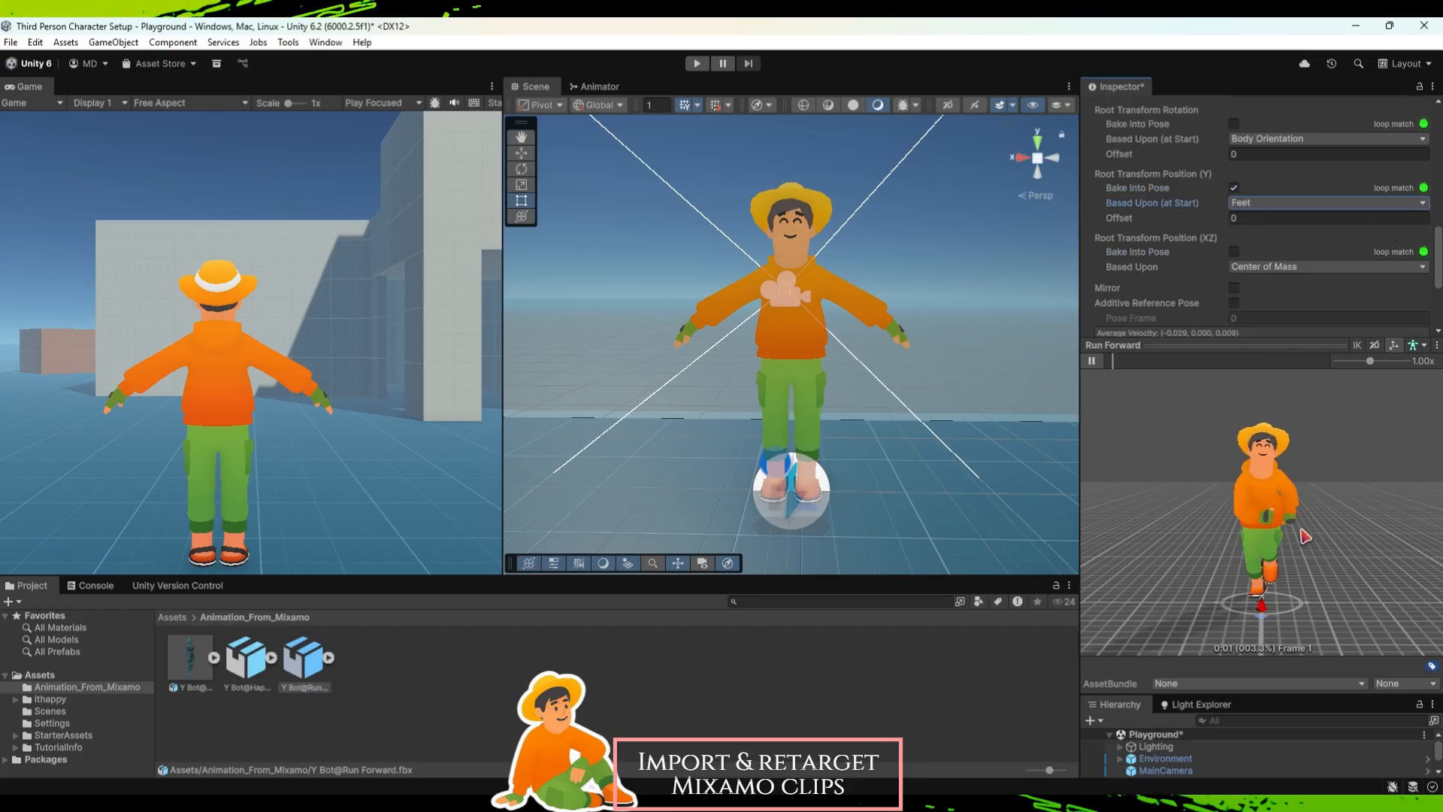
Bake Run Forward's Root Transform Position (XZ) into the pose, apply the clip settings, and play the preview.
scroll(1279, 267, down, 2)
click(1235, 212)
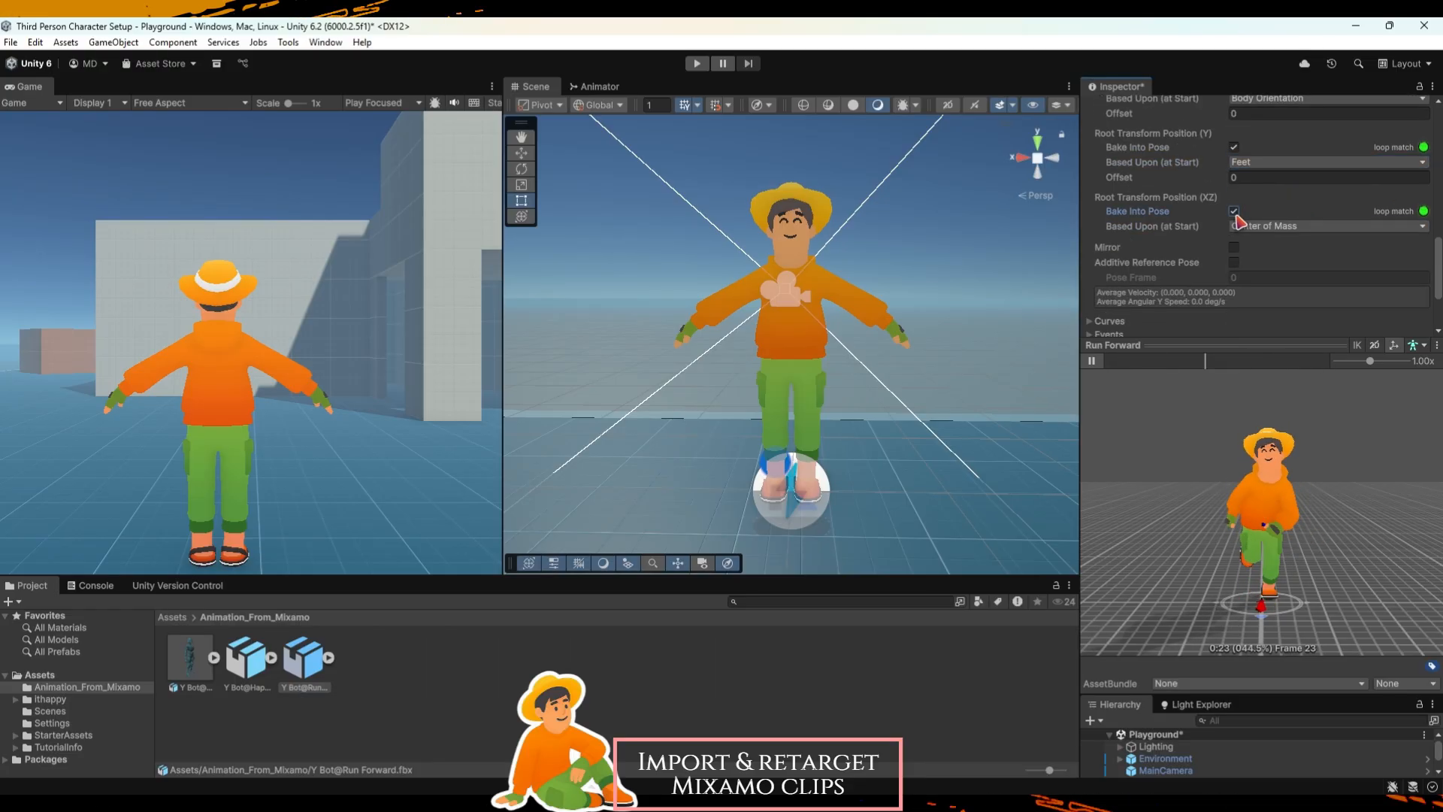
scroll(1276, 322, down, 3)
click(1413, 313)
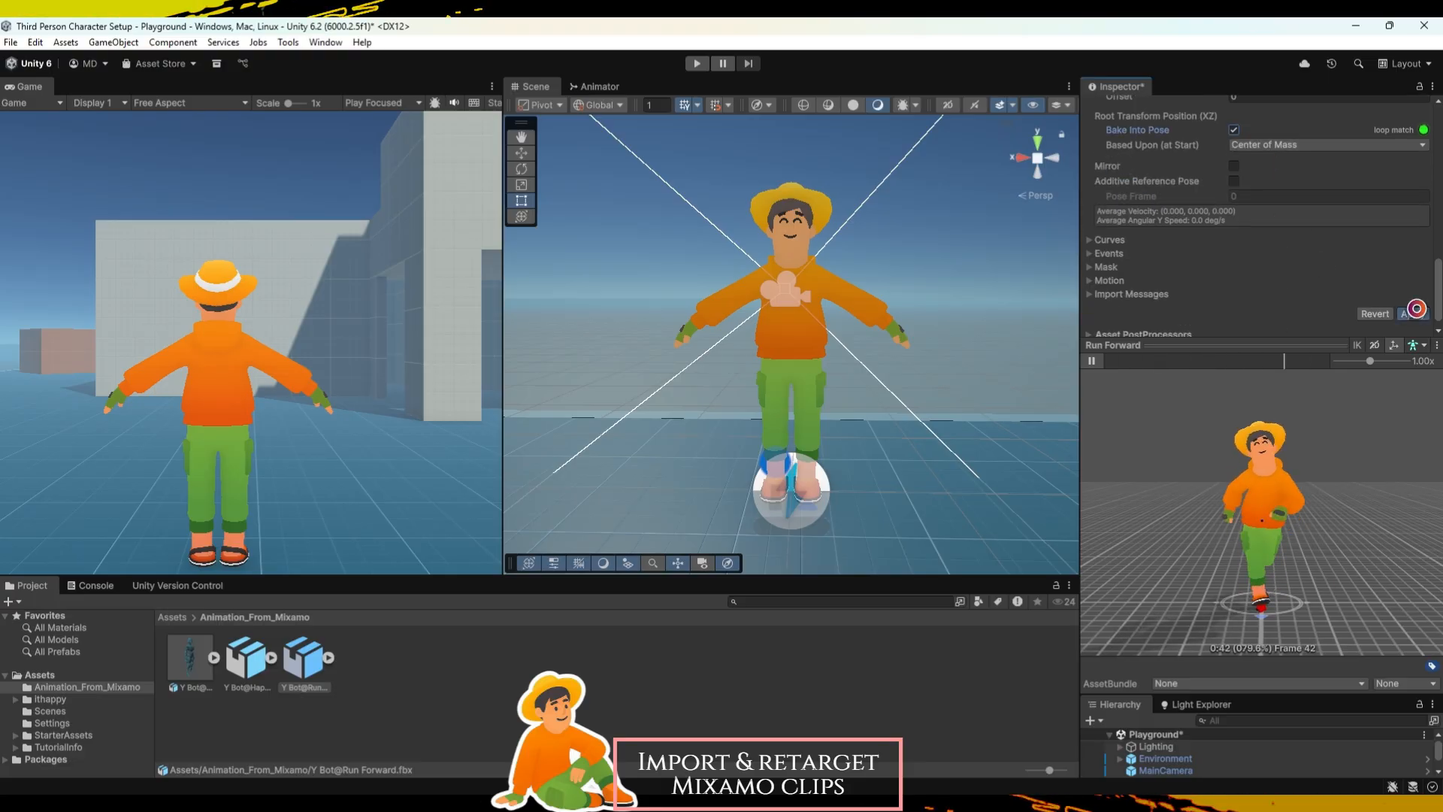
click(1092, 361)
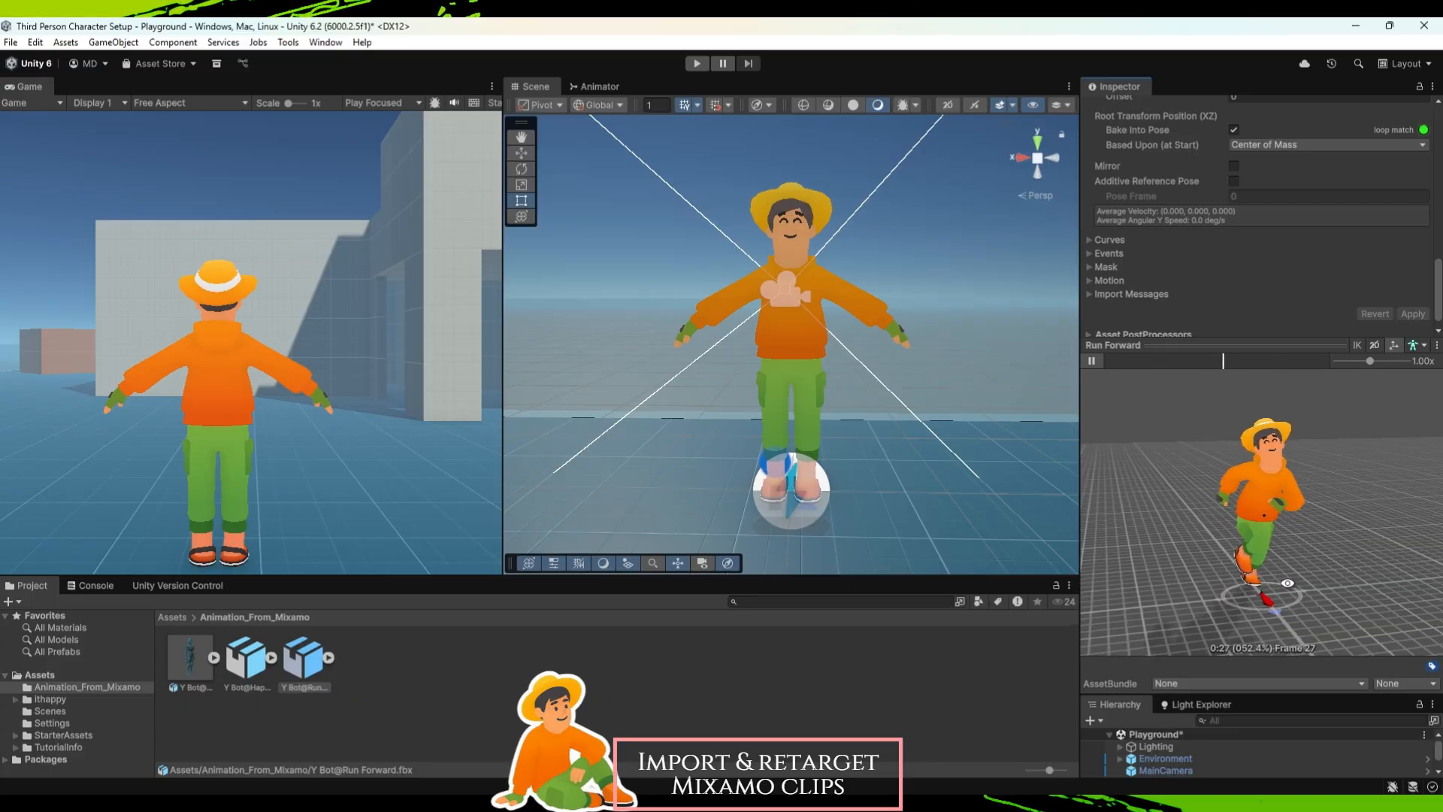
Enlarge the scene hierarchy, select PlayerArmature, and open its StarterAssetsThirdPerson animator controller.
click(436, 701)
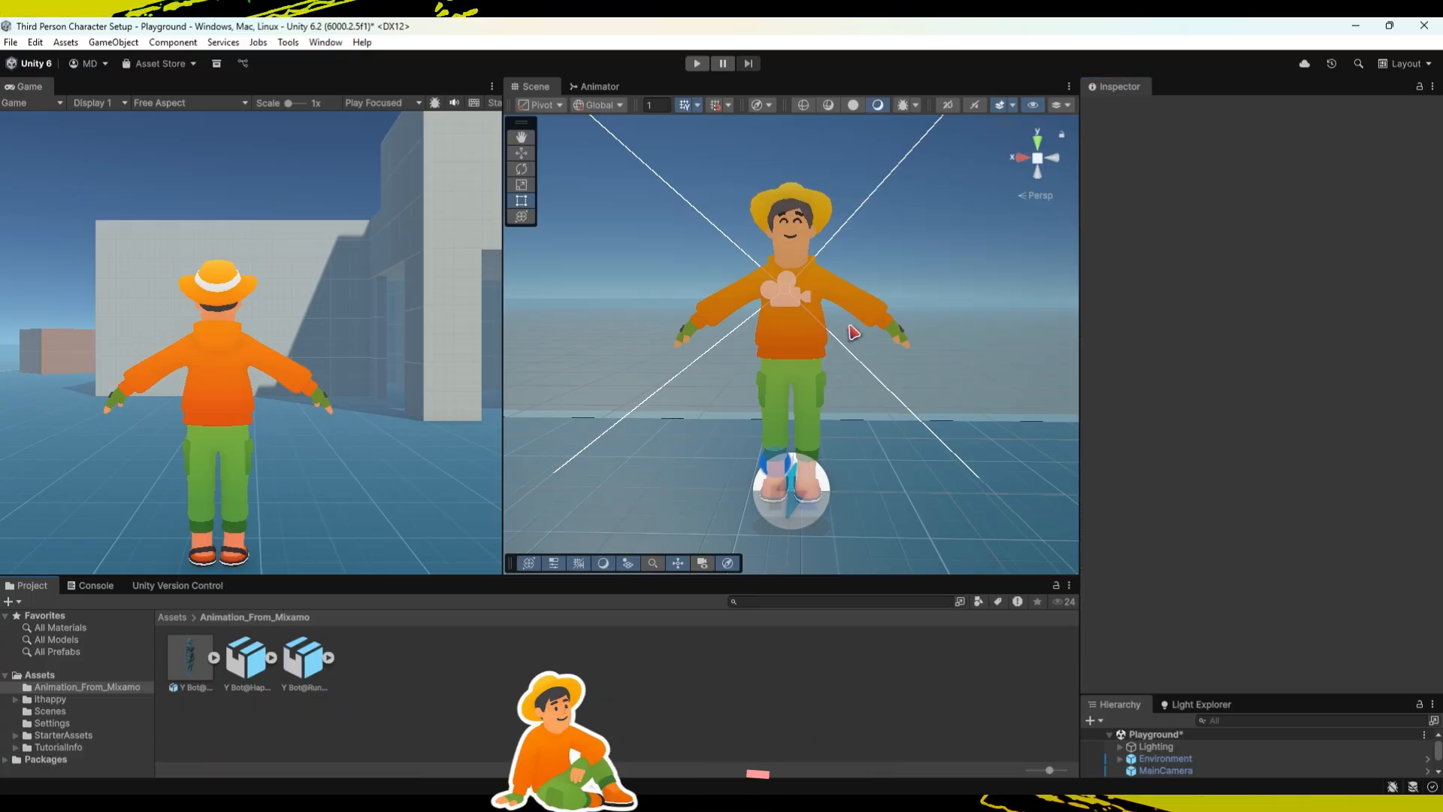
click(791, 376)
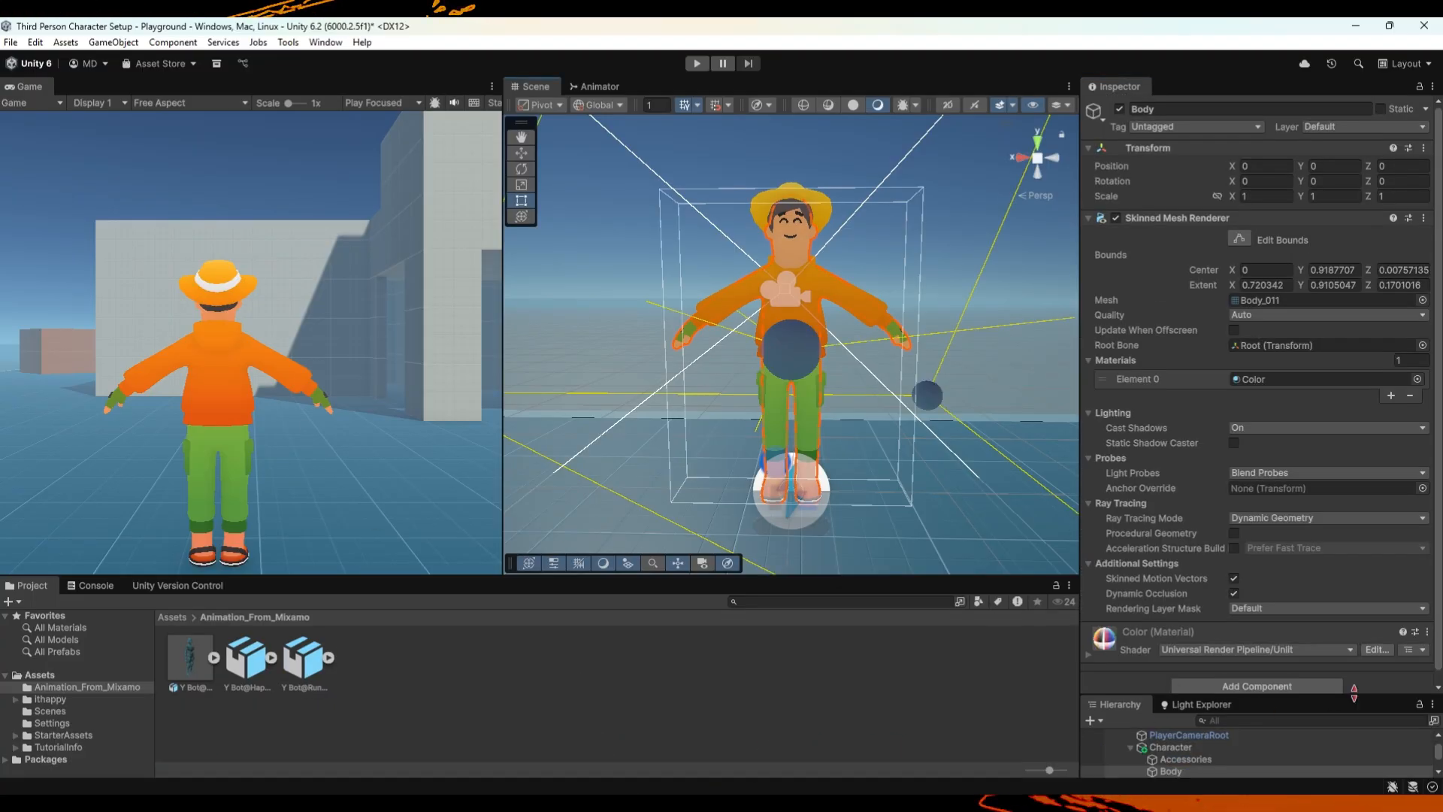
drag(1364, 695, 1373, 504)
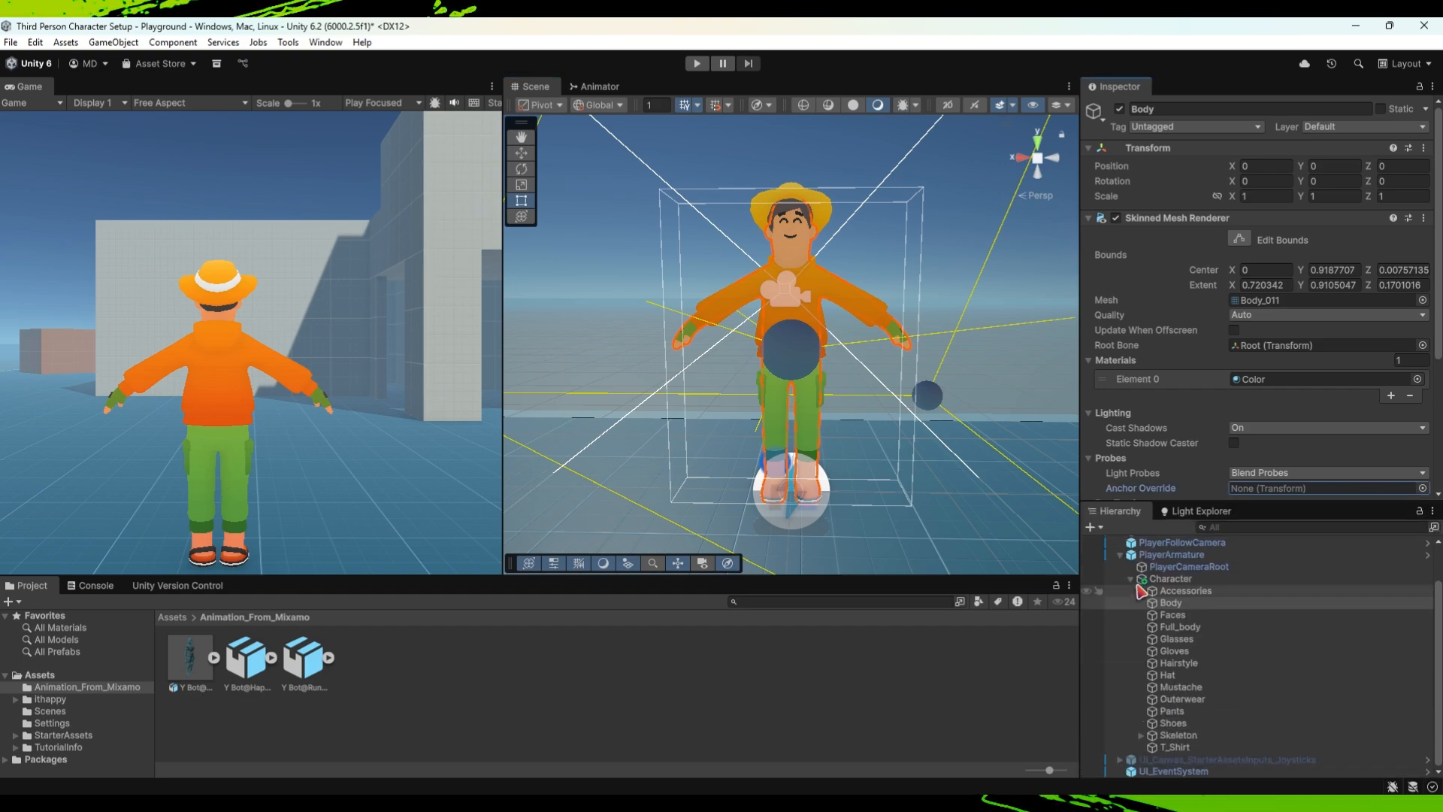
click(1184, 579)
click(1171, 554)
double_click(1293, 291)
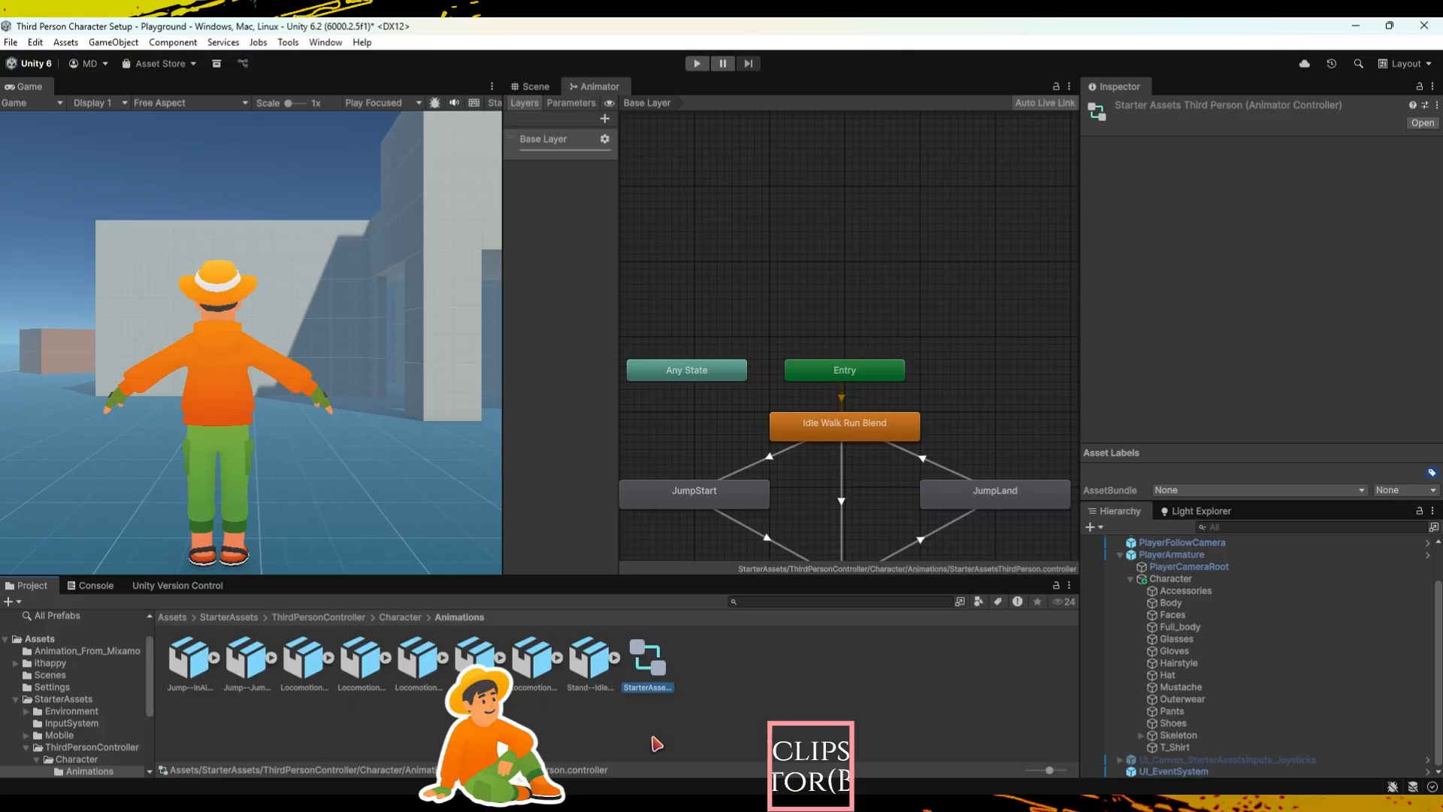
Duplicate the StarterAssetsThirdPerson controller and name the copy Jimmy_Anim_Controller.
key(ctrl+d)
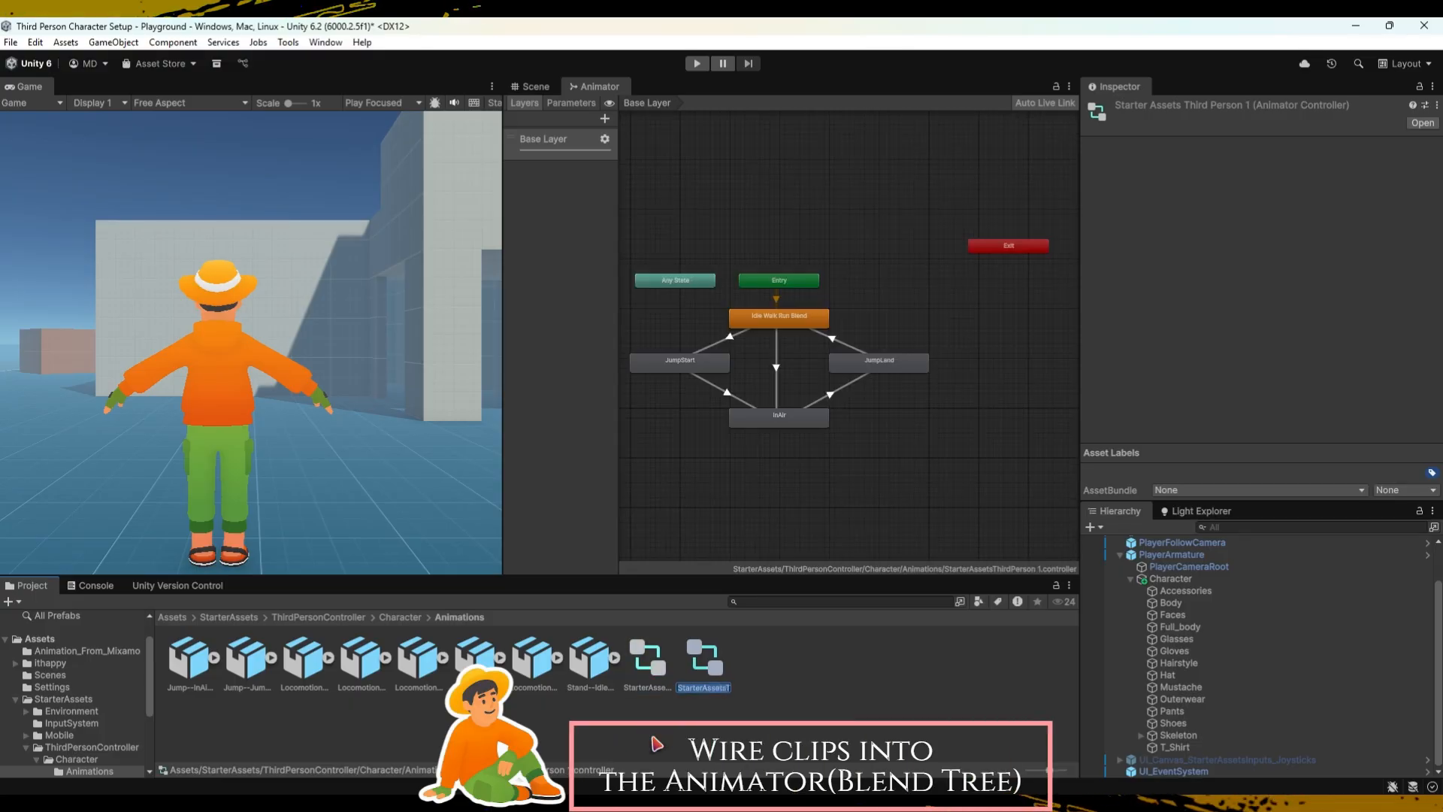
text(Jim)
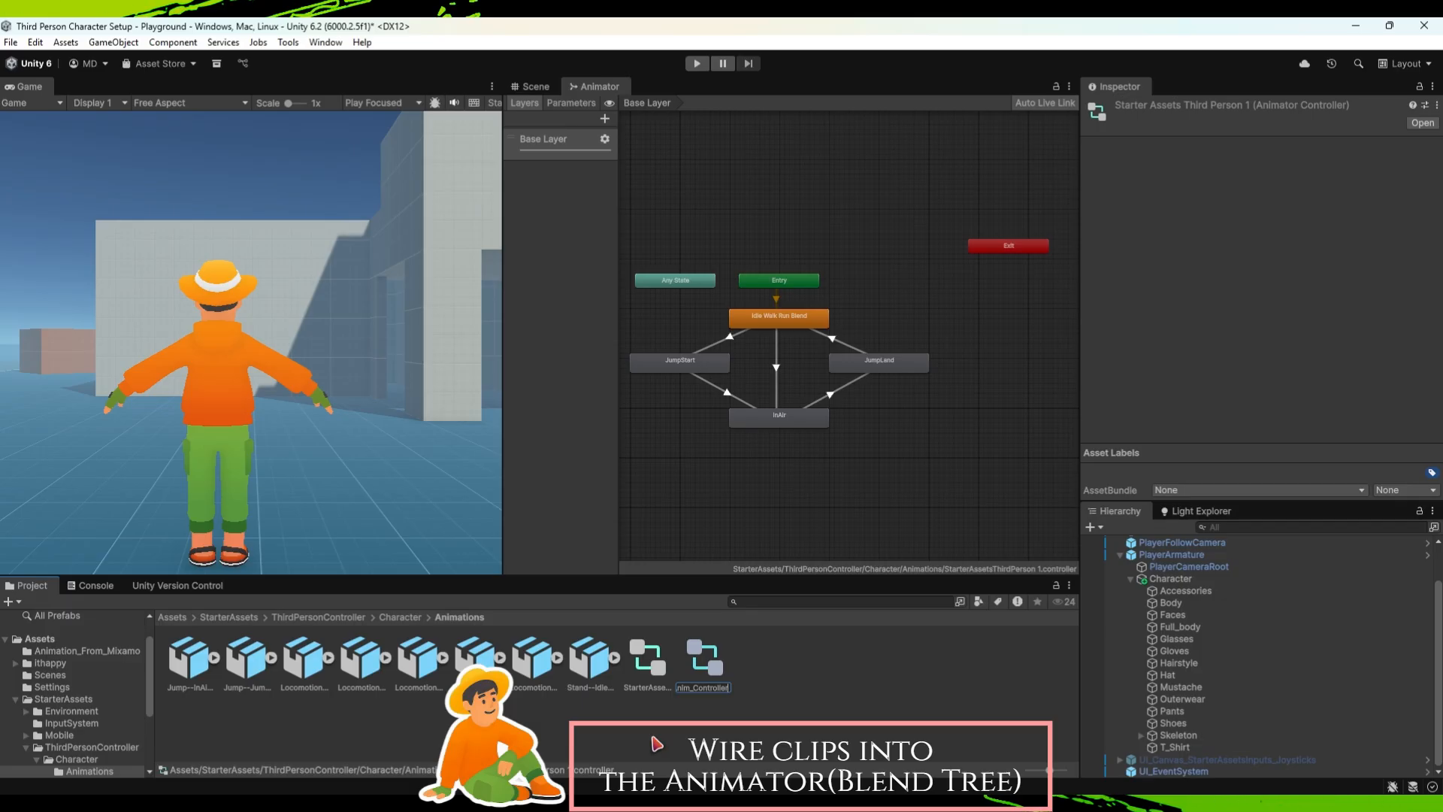
text(my_Anim_Controller)
key(Return)
Open the Idle Walk Run Blend state in Jimmy_Anim_Controller, select its Blend Tree, and play the motion preview.
click(793, 315)
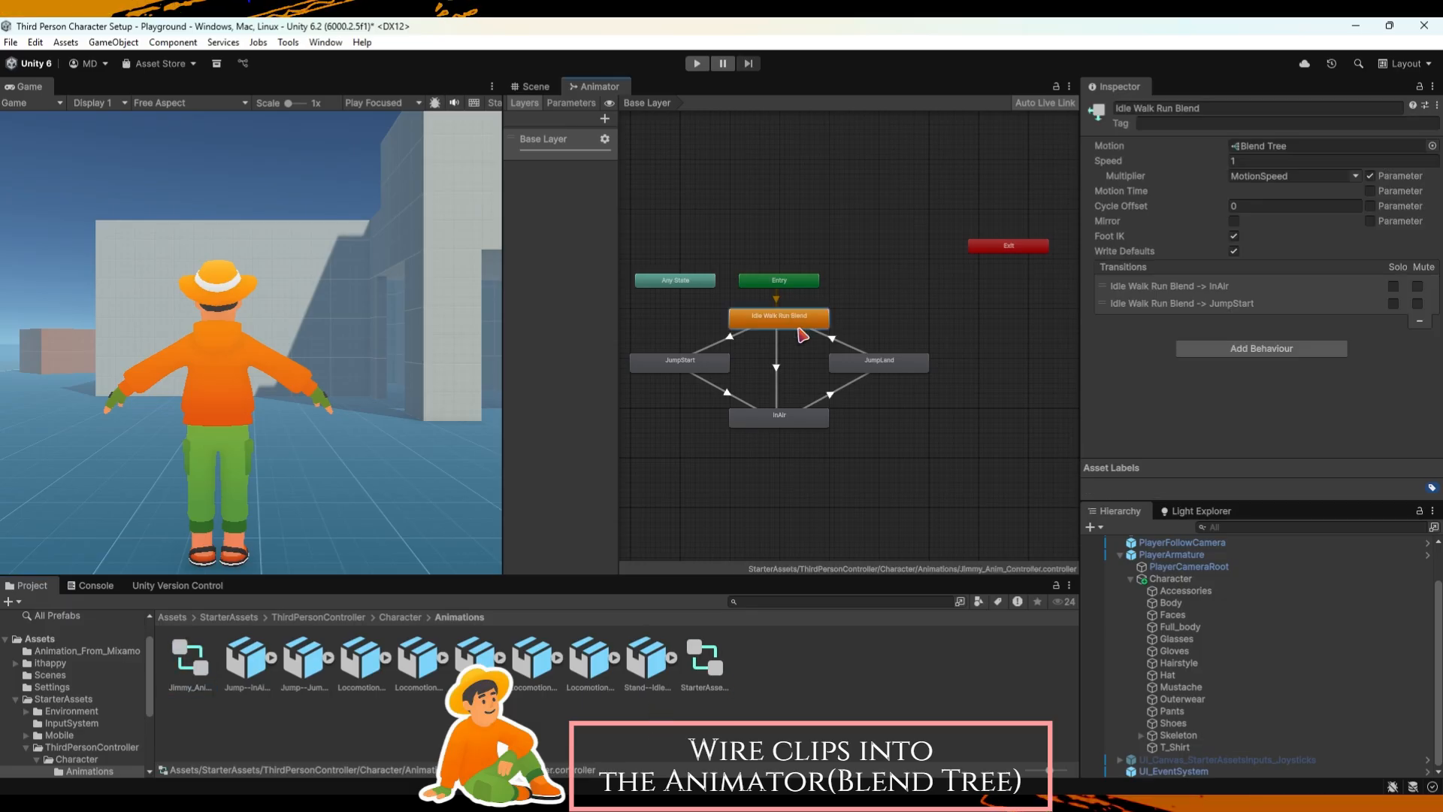
double_click(731, 320)
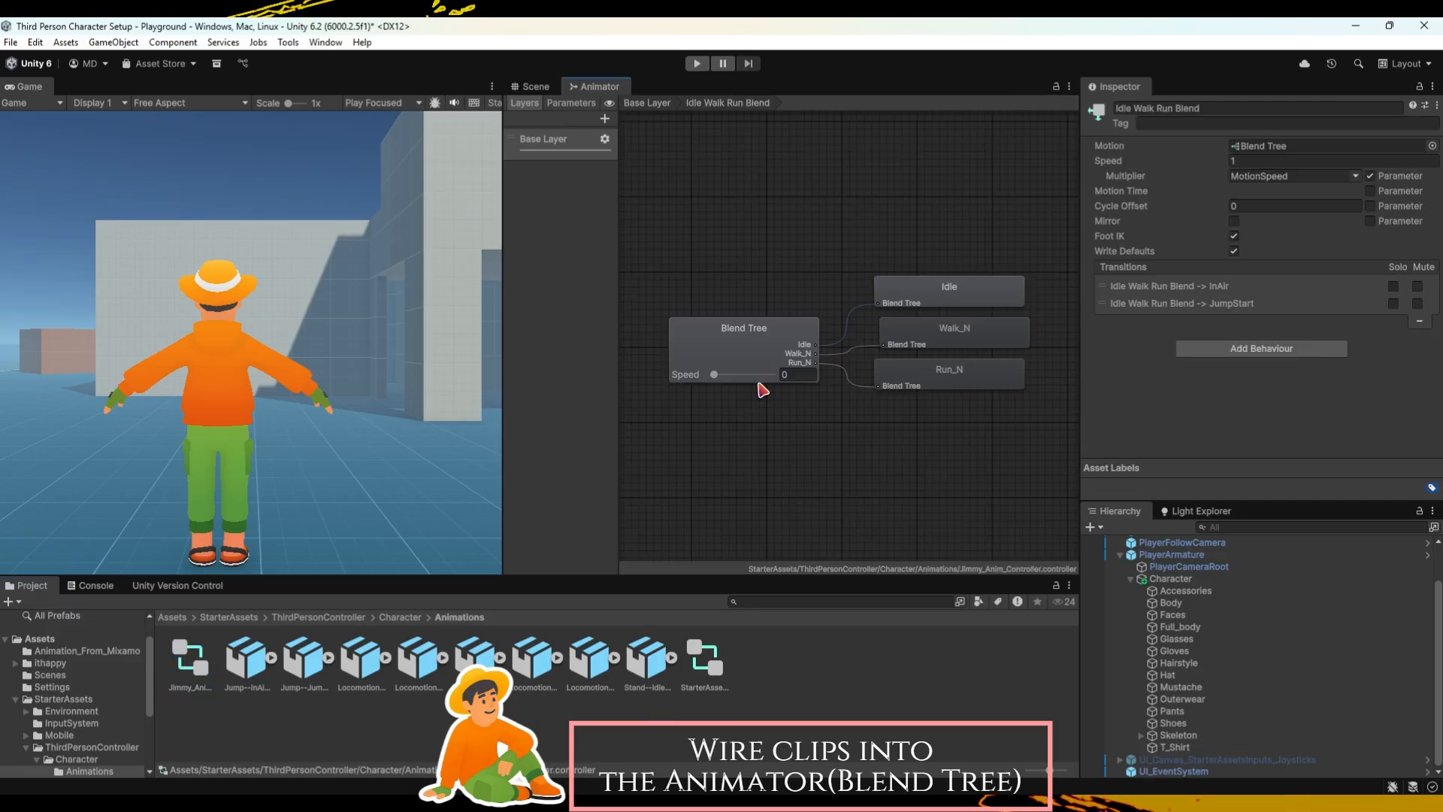
mouse_move(682, 475)
middle_down()
mouse_move(770, 501)
mouse_move(696, 489)
middle_up()
click(783, 358)
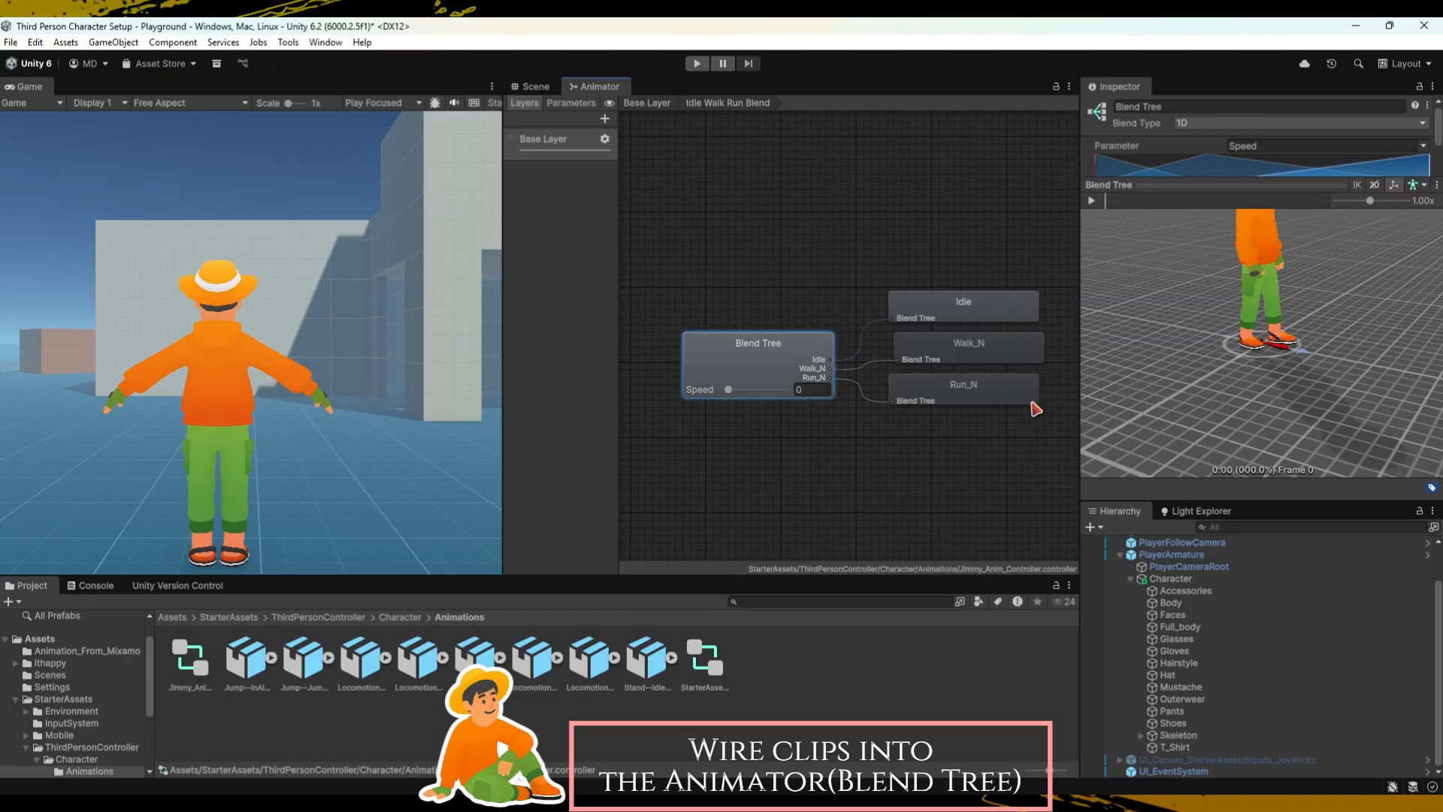
scroll(1235, 363, down, 1)
scroll(1238, 367, down, 5)
click(1091, 201)
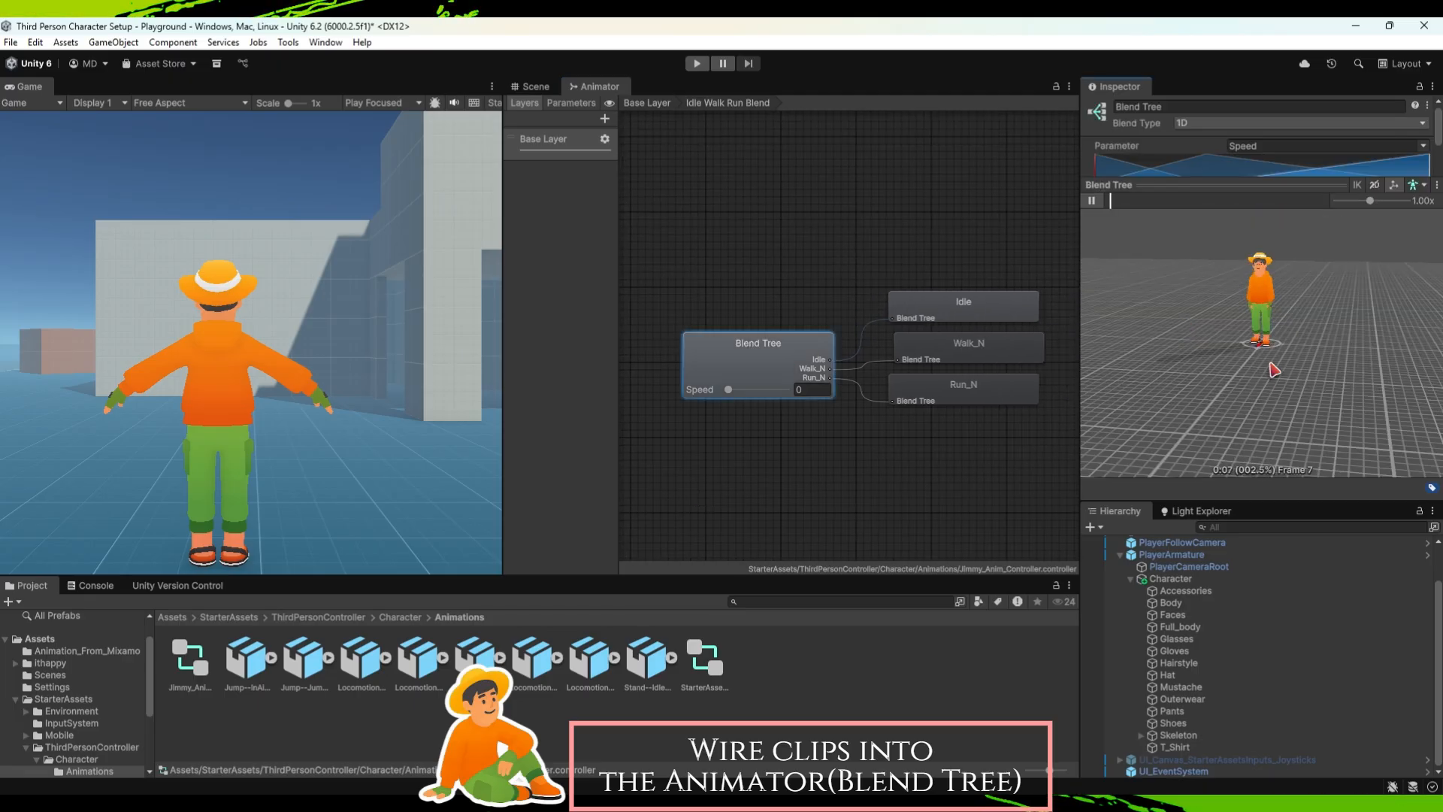
Duplicate the Happy Idle clip out of its Mixamo model in Animation_From_Mixamo as a standalone animation.
click(98, 651)
click(214, 658)
click(590, 660)
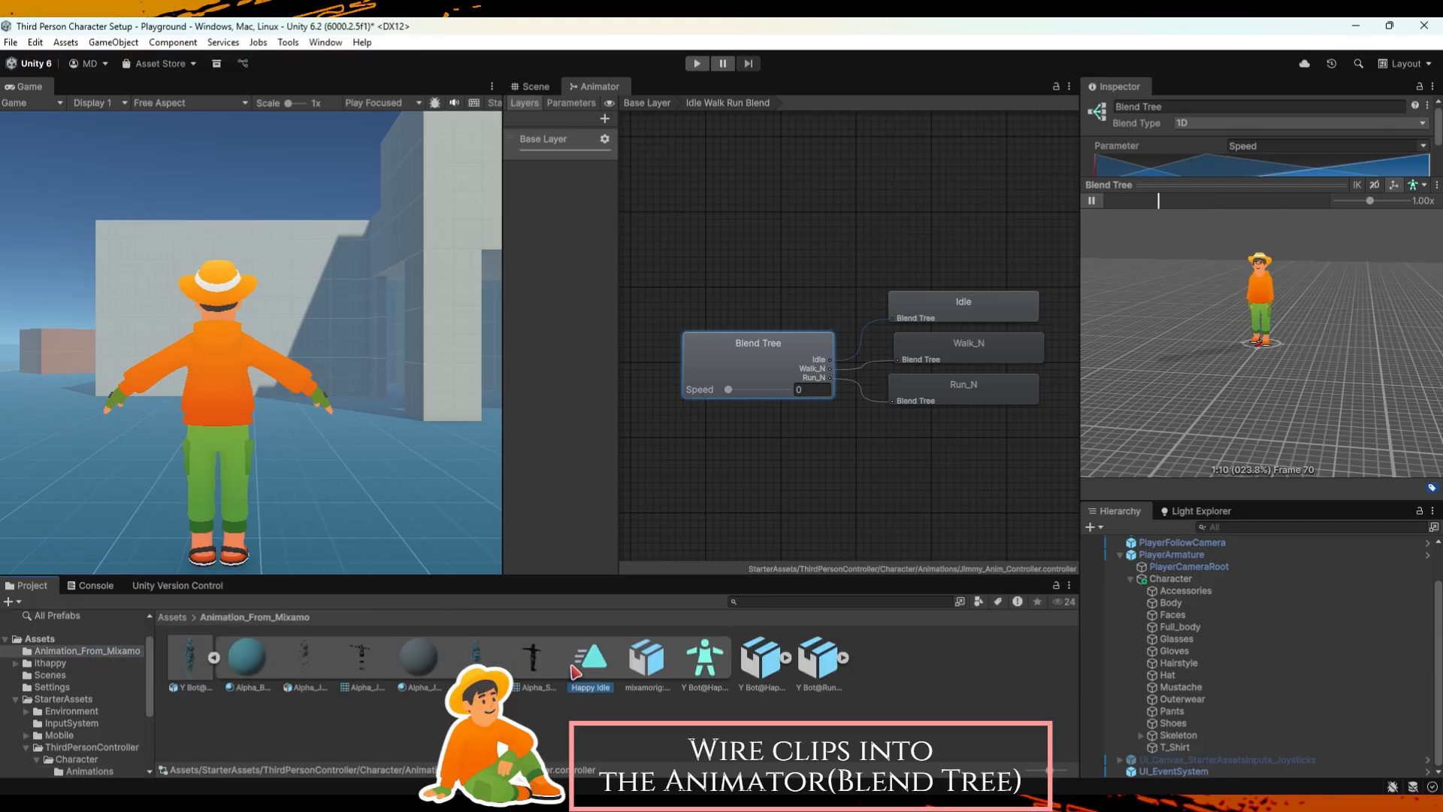
key(ctrl+d)
click(272, 658)
Duplicate the Happy Walk clip out of its Mixamo model as a standalone animation.
click(328, 658)
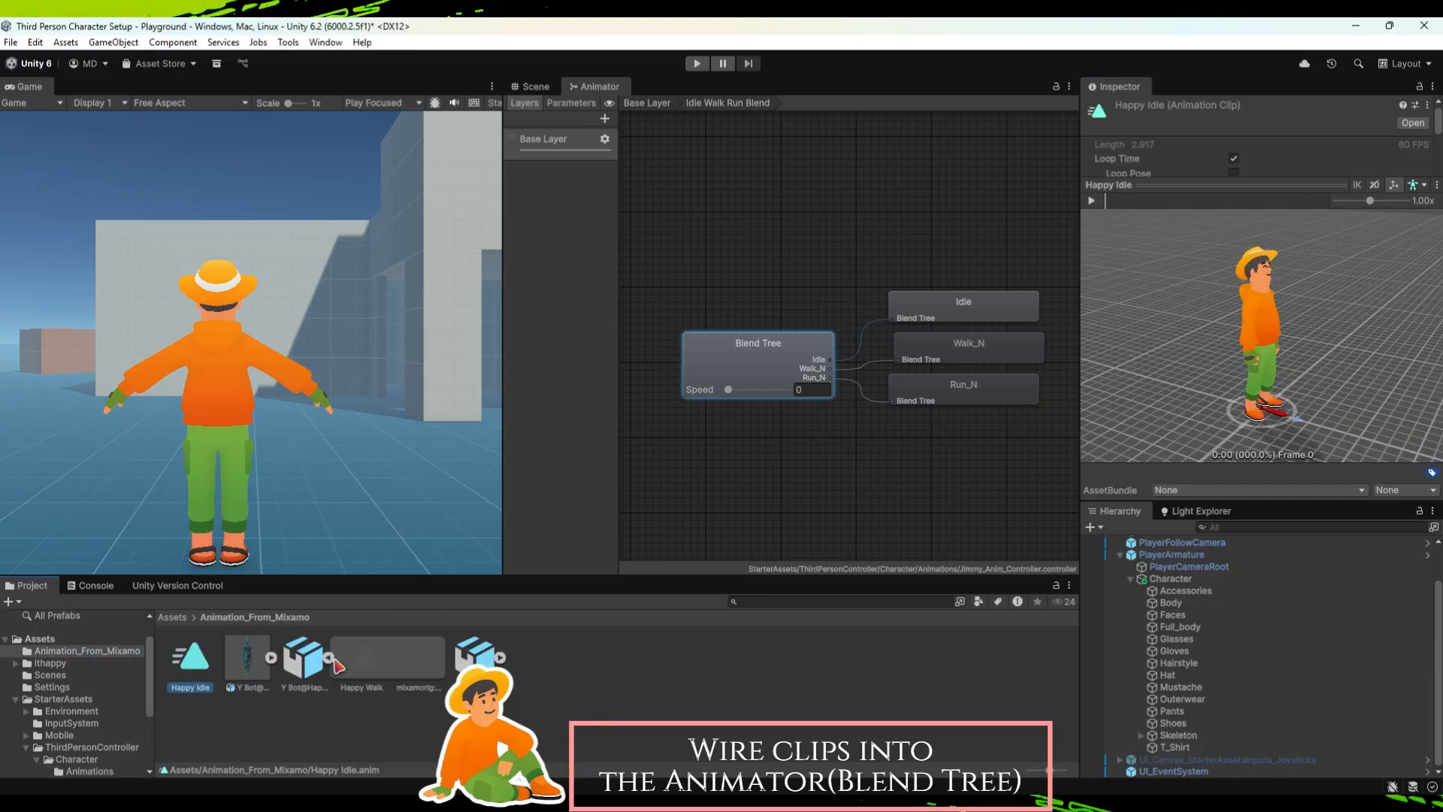
click(348, 658)
key(ctrl+d)
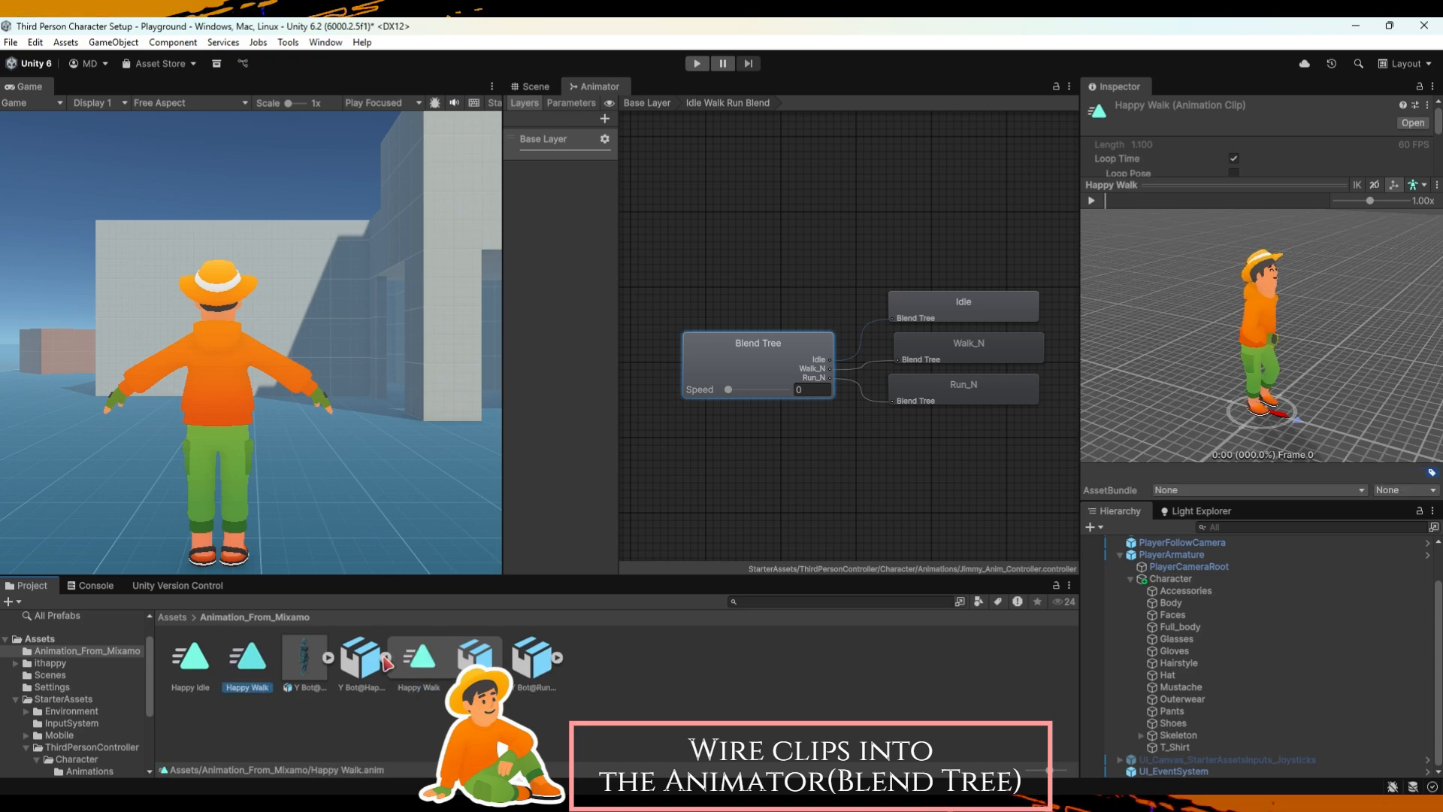
click(387, 659)
Duplicate the Run Forward clip out of the Y Bot@Run Forward model as a standalone animation.
click(443, 658)
click(535, 659)
key(ctrl+d)
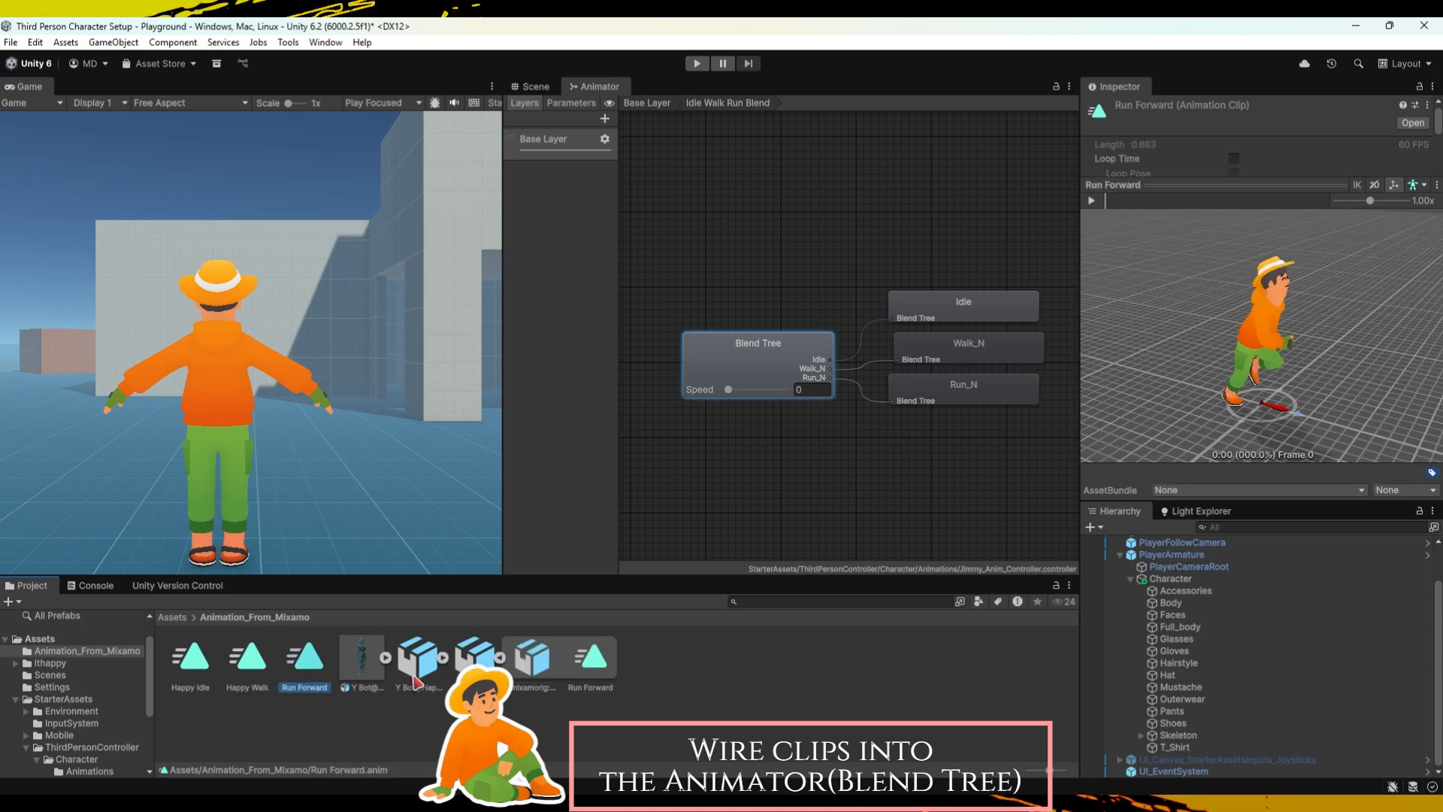
click(393, 719)
Rename the standalone Happy Idle clip as Jimmy Happy Idle.
click(194, 685)
key(F2)
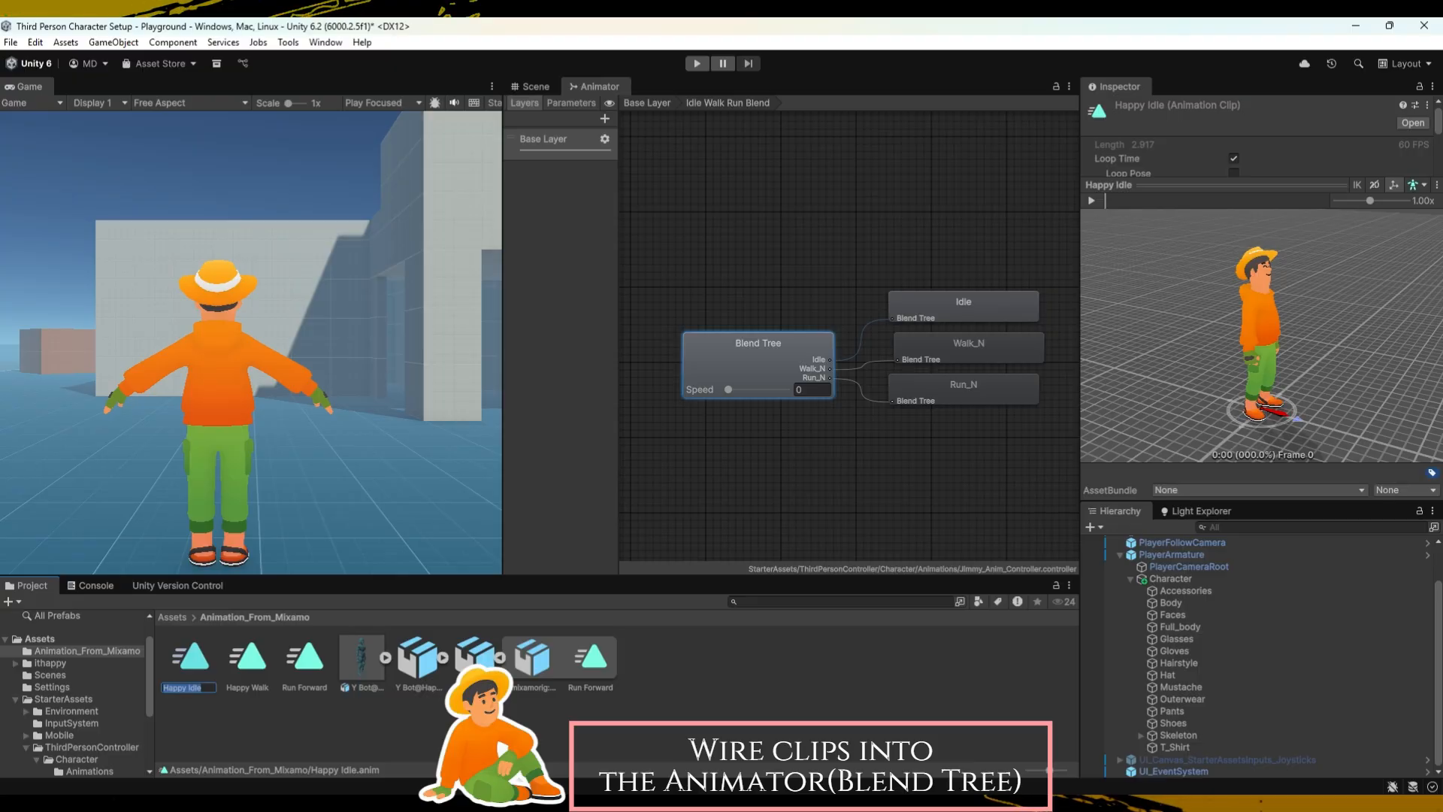
text(Jimmy)
key(Return)
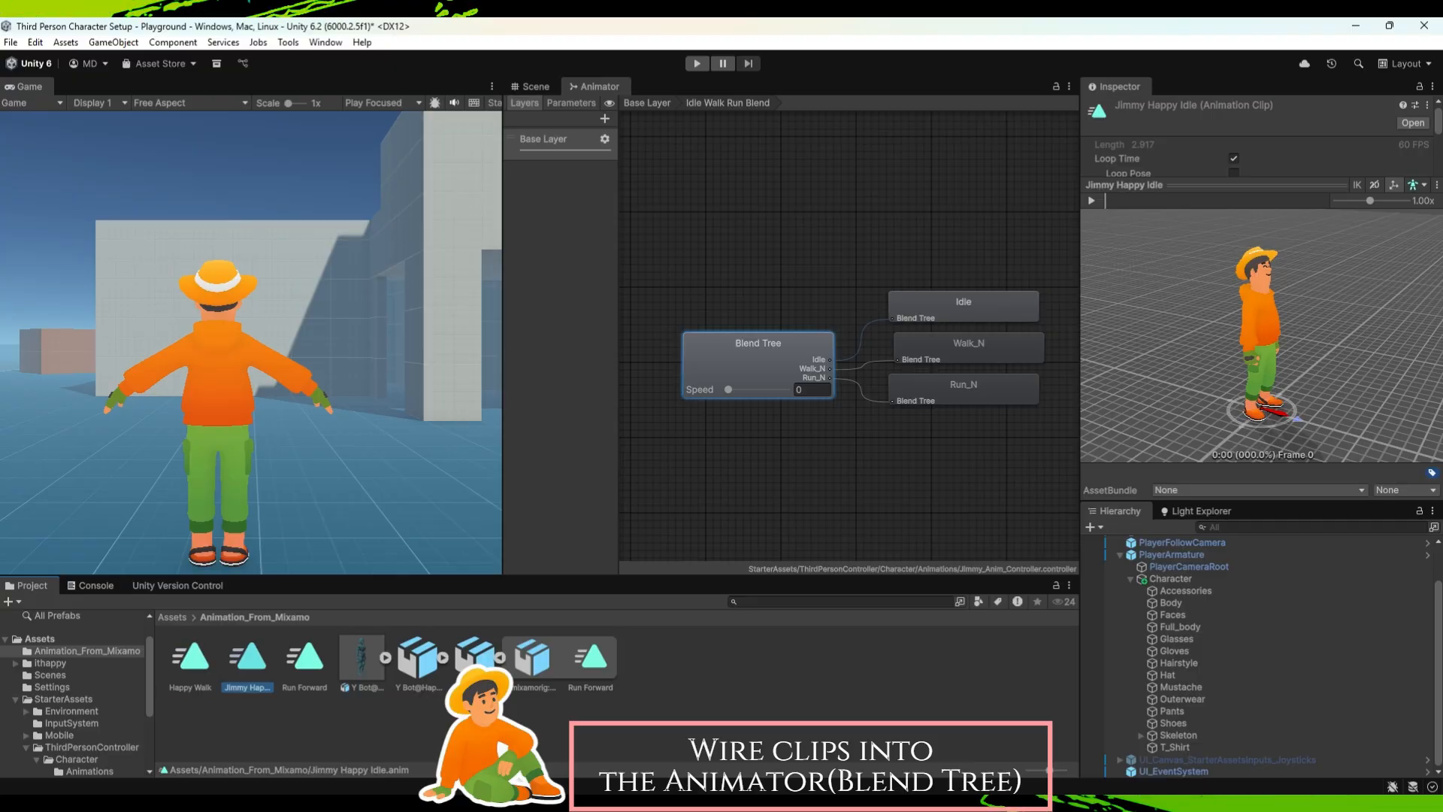
Rename the standalone Happy Walk clip as Jimmy Happy Walk and the standalone Run Forward clip as Jimmy Run Forward.
click(188, 686)
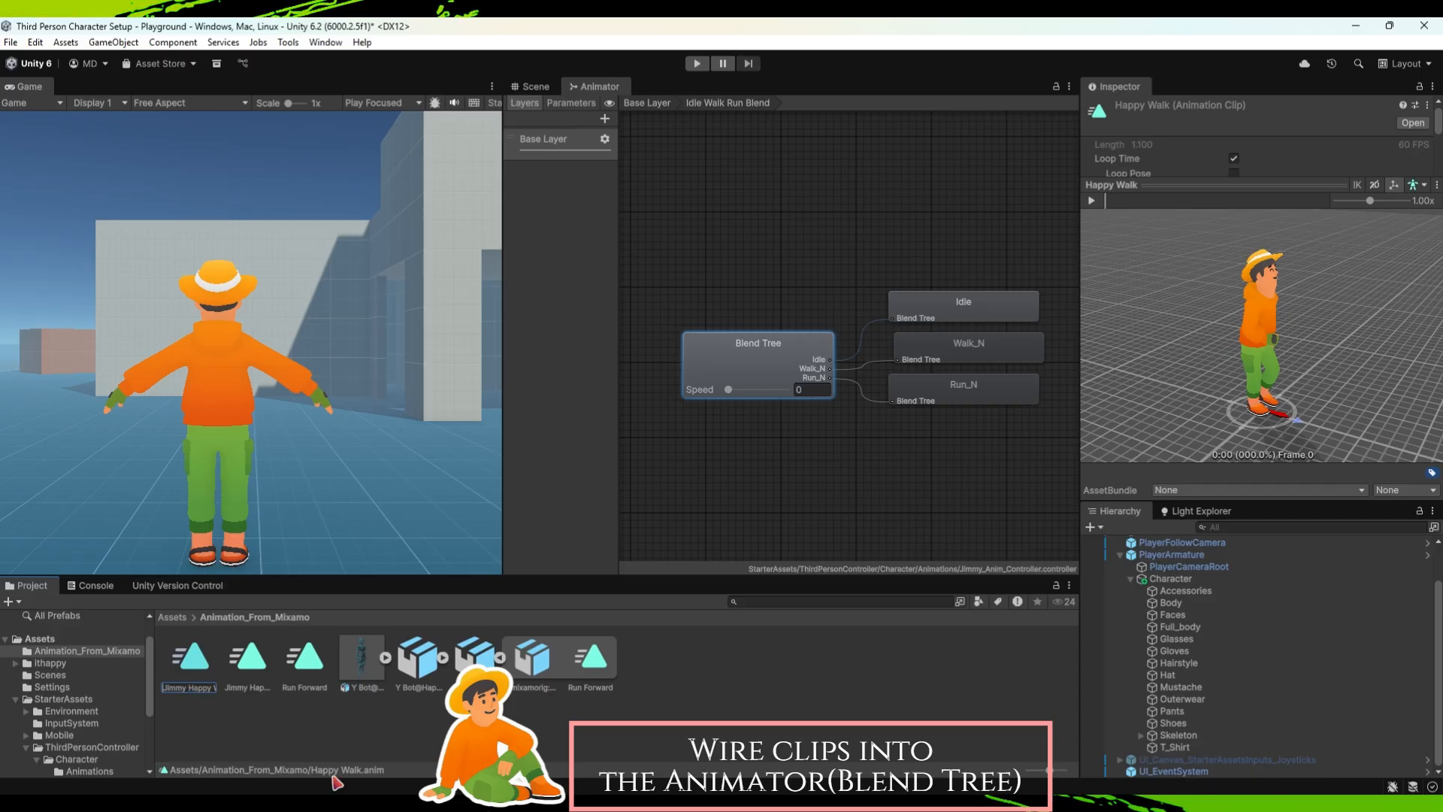
key(Return)
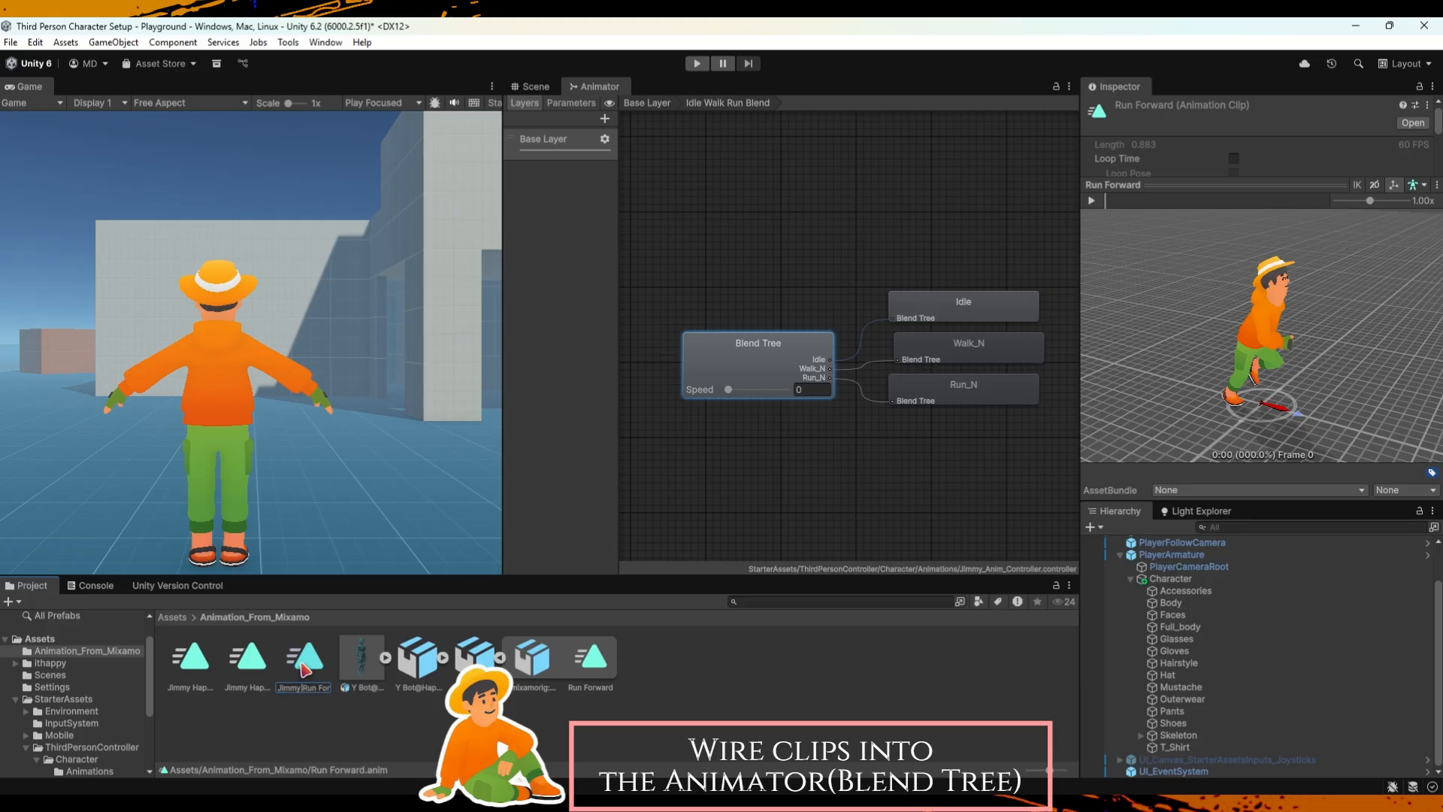
Replace the blend tree's Idle, Walk_N and Run_N motions with Jimmy Happy Idle, Jimmy Happy Walk and Jimmy Run Forward.
click(805, 346)
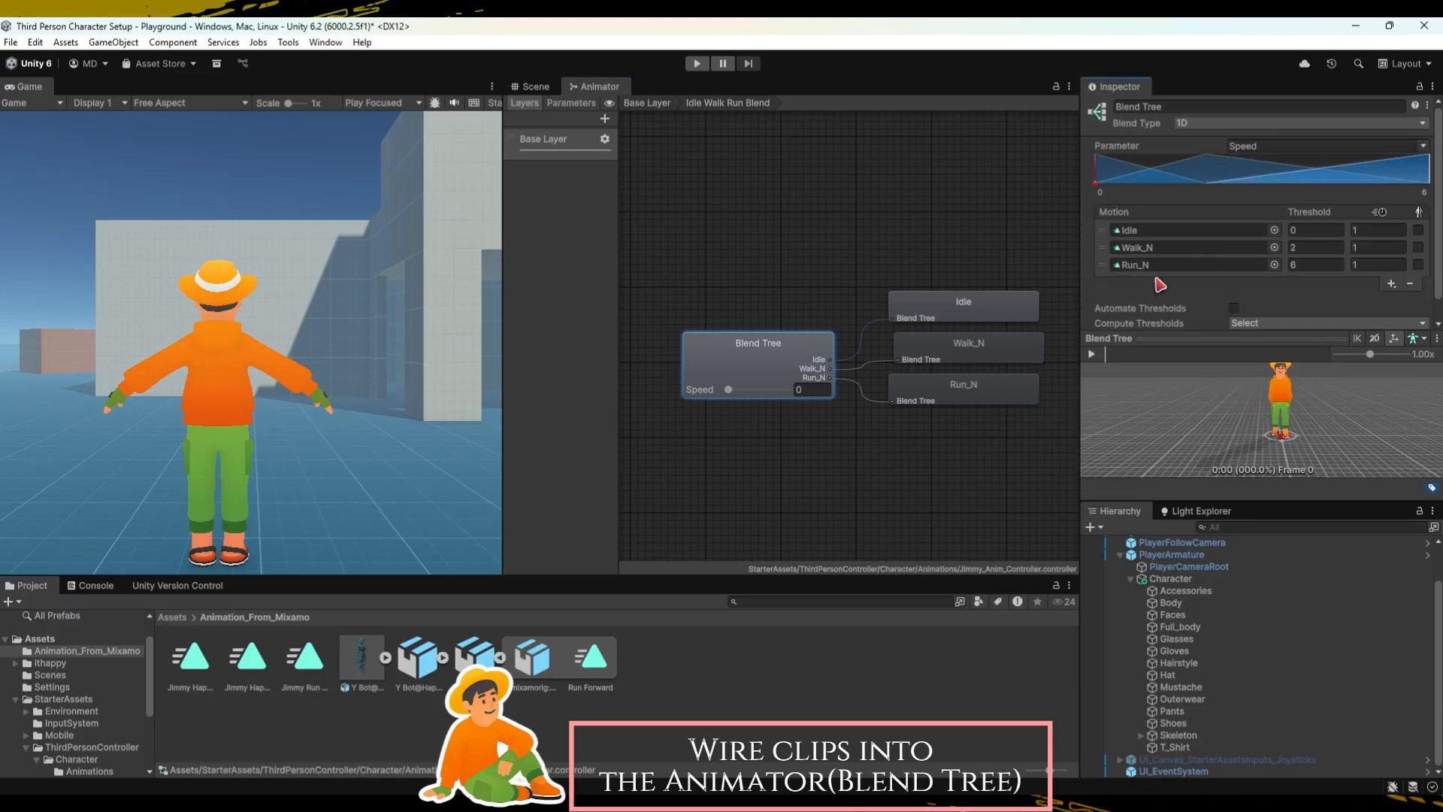
drag(922, 411, 1191, 209)
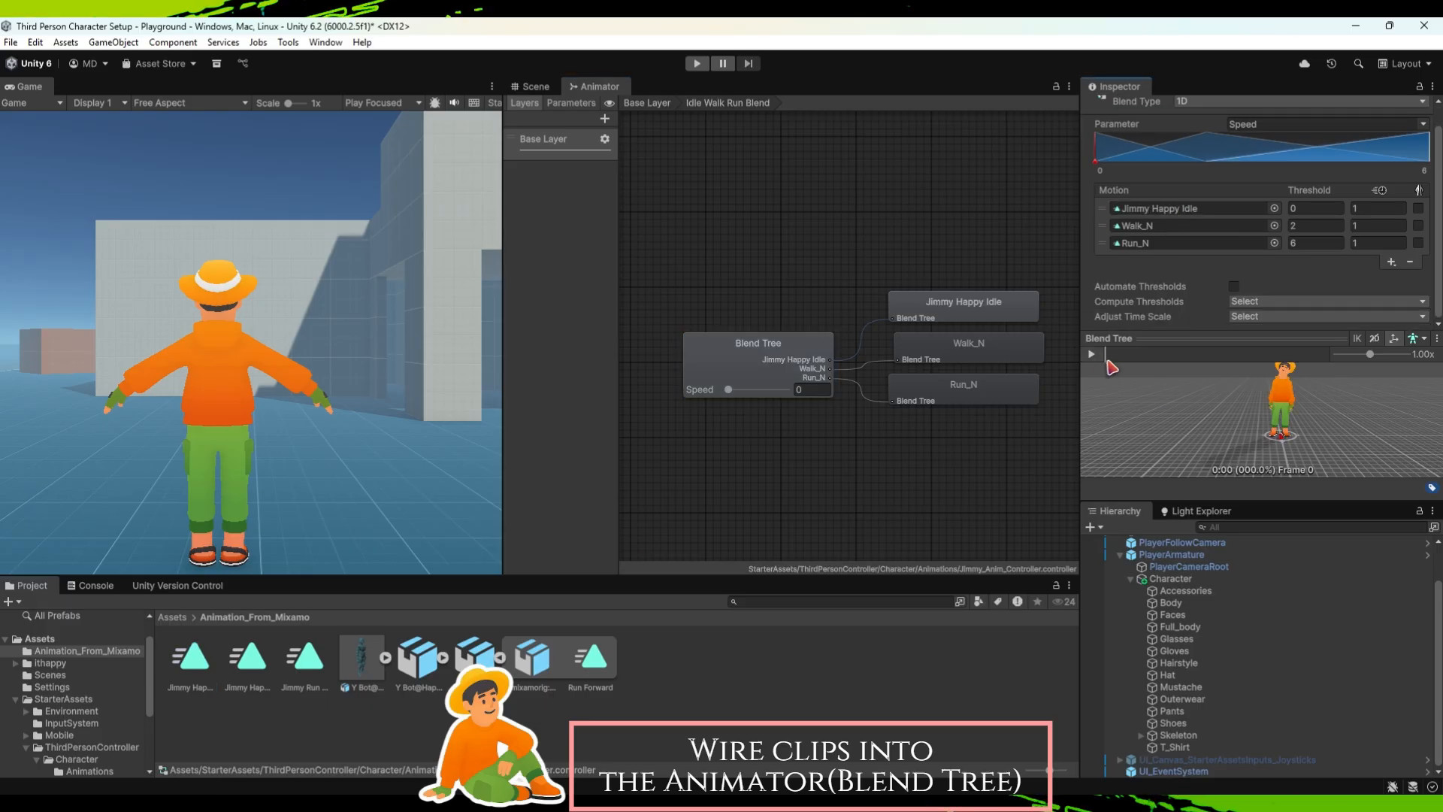
drag(1252, 500, 1259, 641)
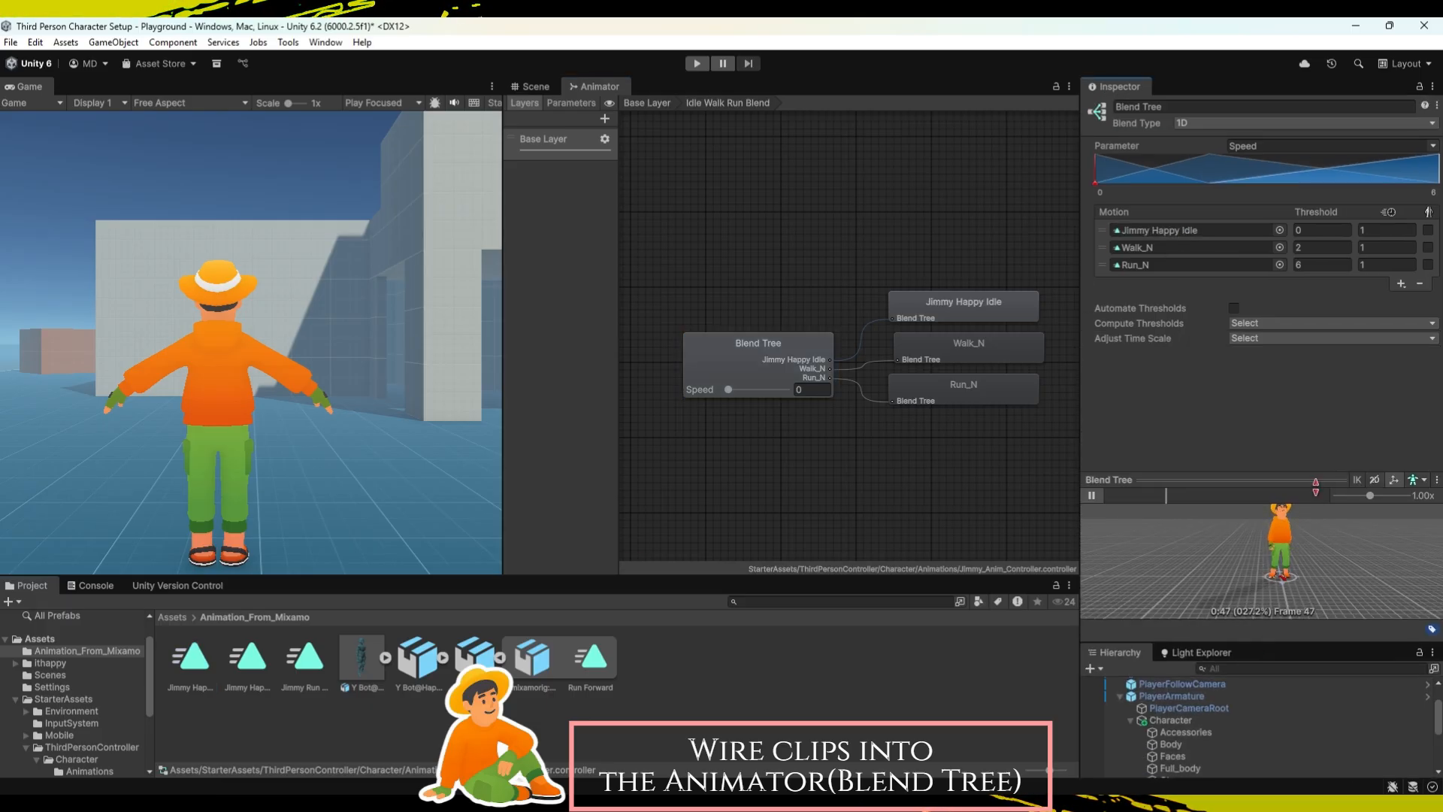
drag(1304, 470, 1309, 374)
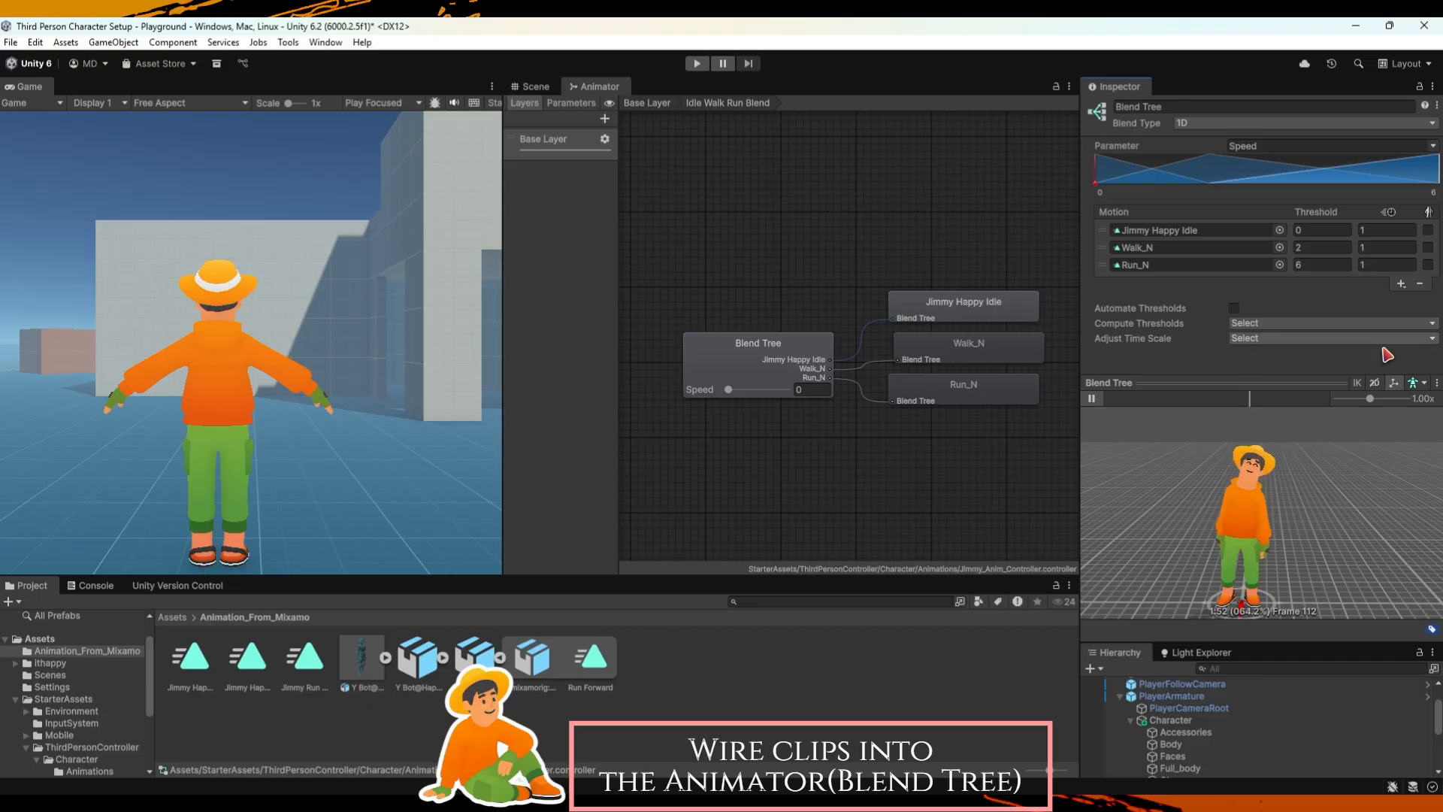
click(212, 671)
click(774, 374)
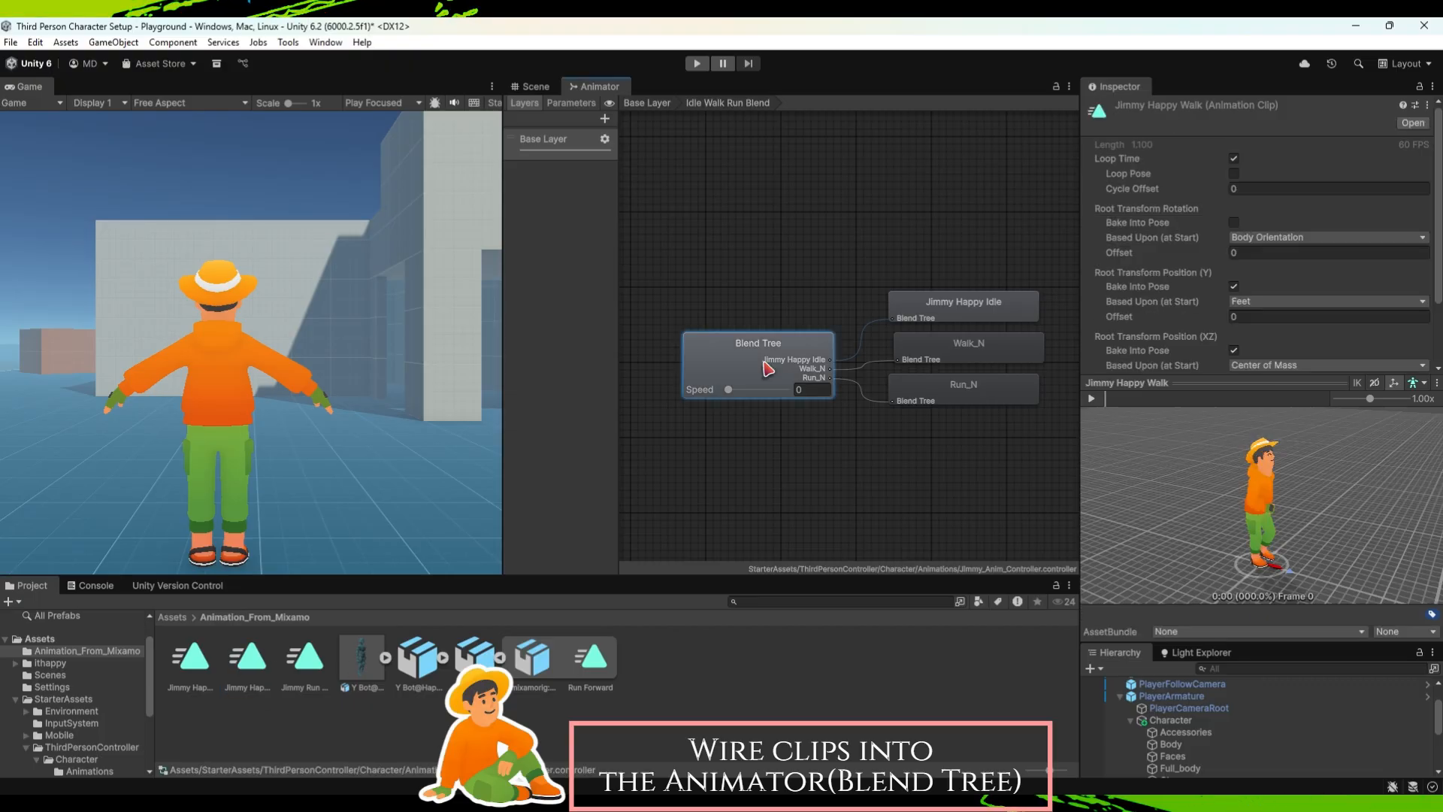
drag(1083, 382, 1216, 253)
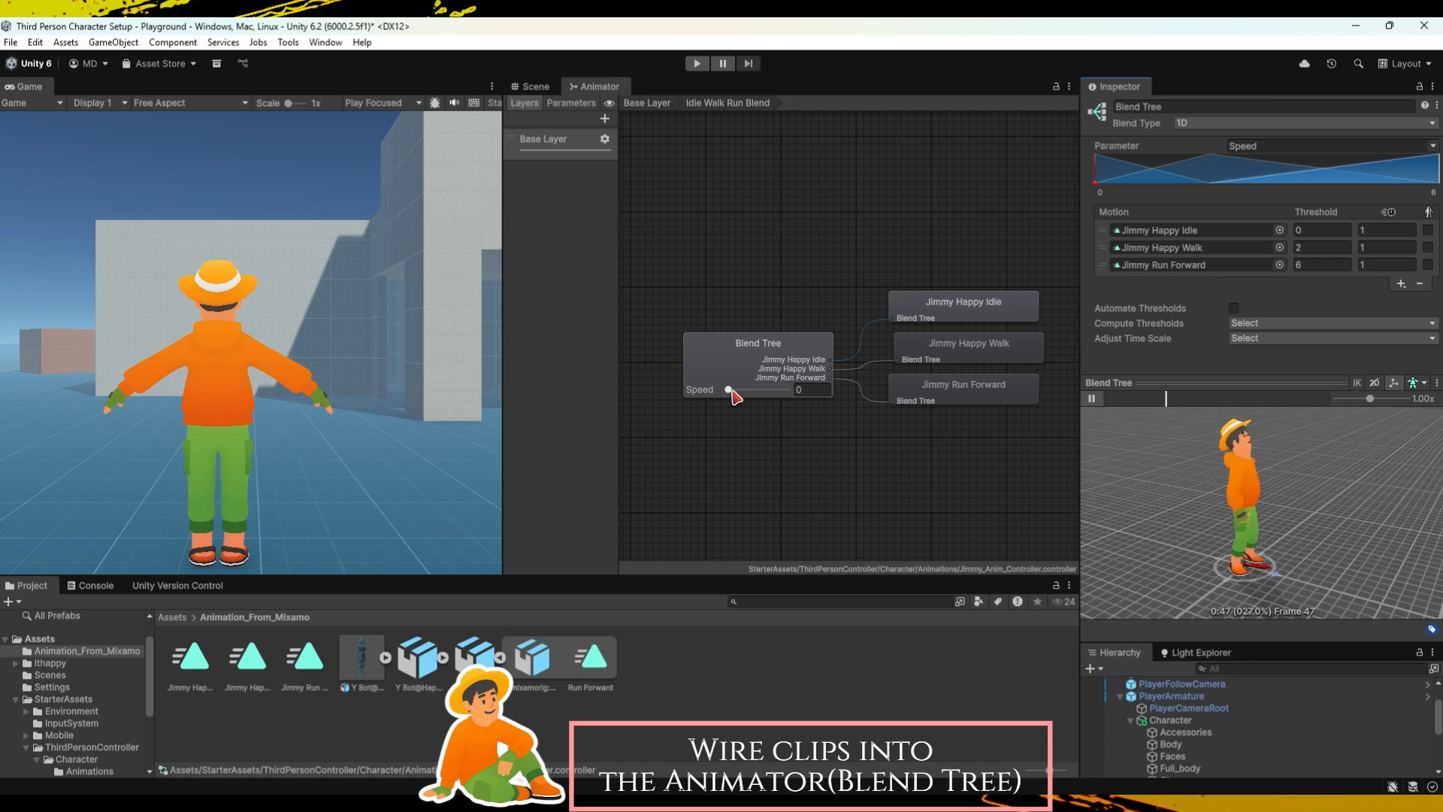
Preview the blend tree by sweeping its Speed parameter from 0 to 6 and back to 0.
drag(732, 391, 787, 391)
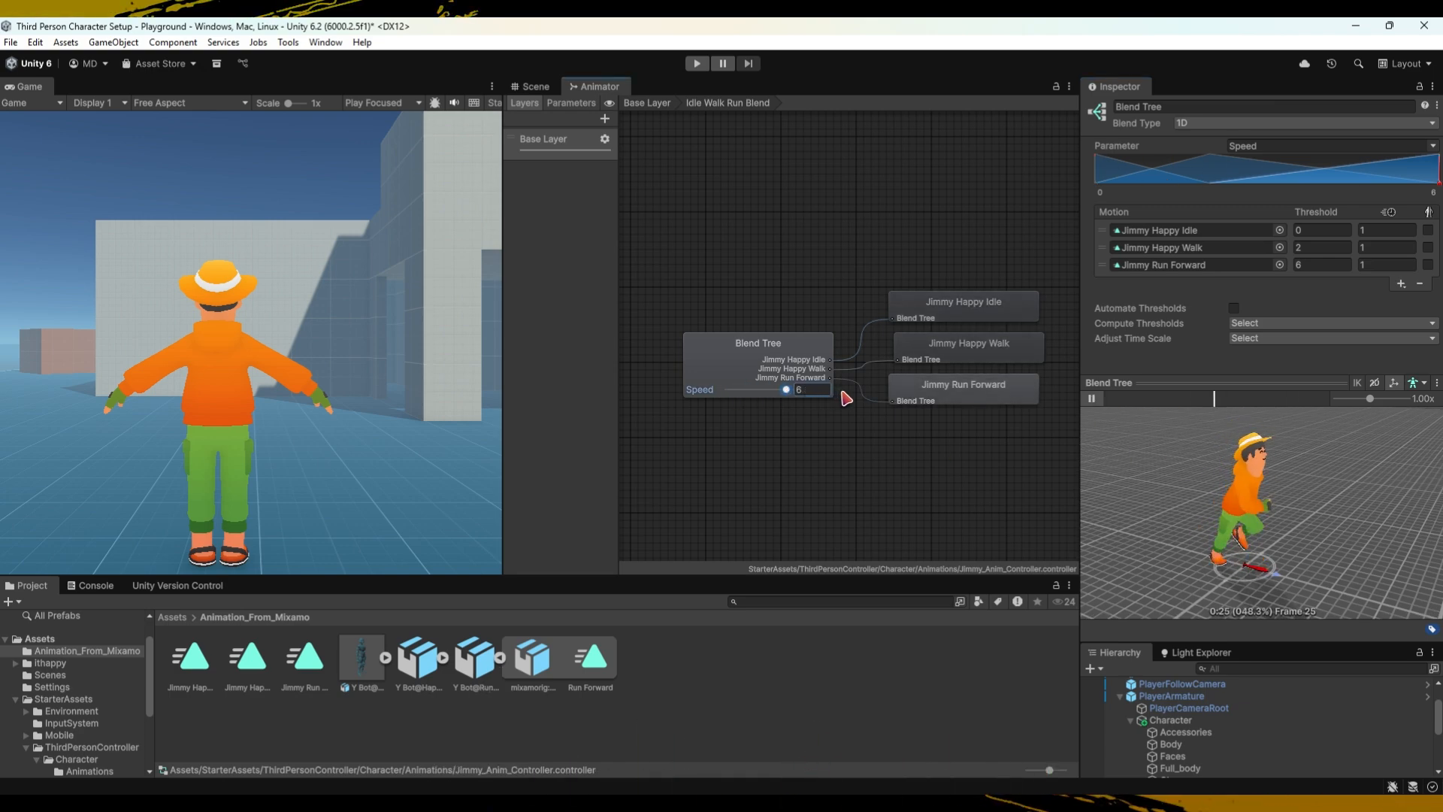
drag(763, 414, 700, 413)
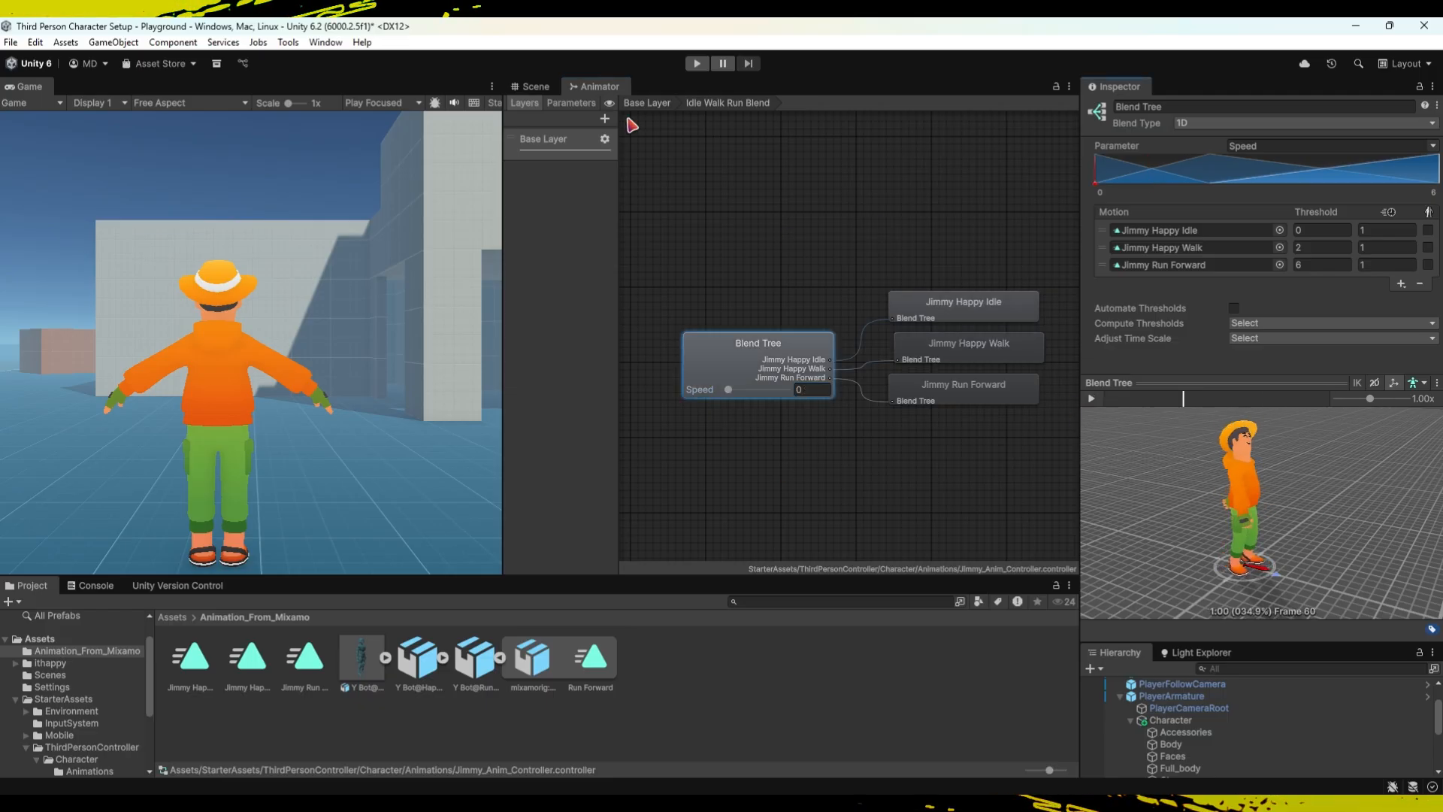
Assign Jimmy_Anim_Controller from the Character Animations folder as the controller of PlayerArmature's Animator.
click(531, 87)
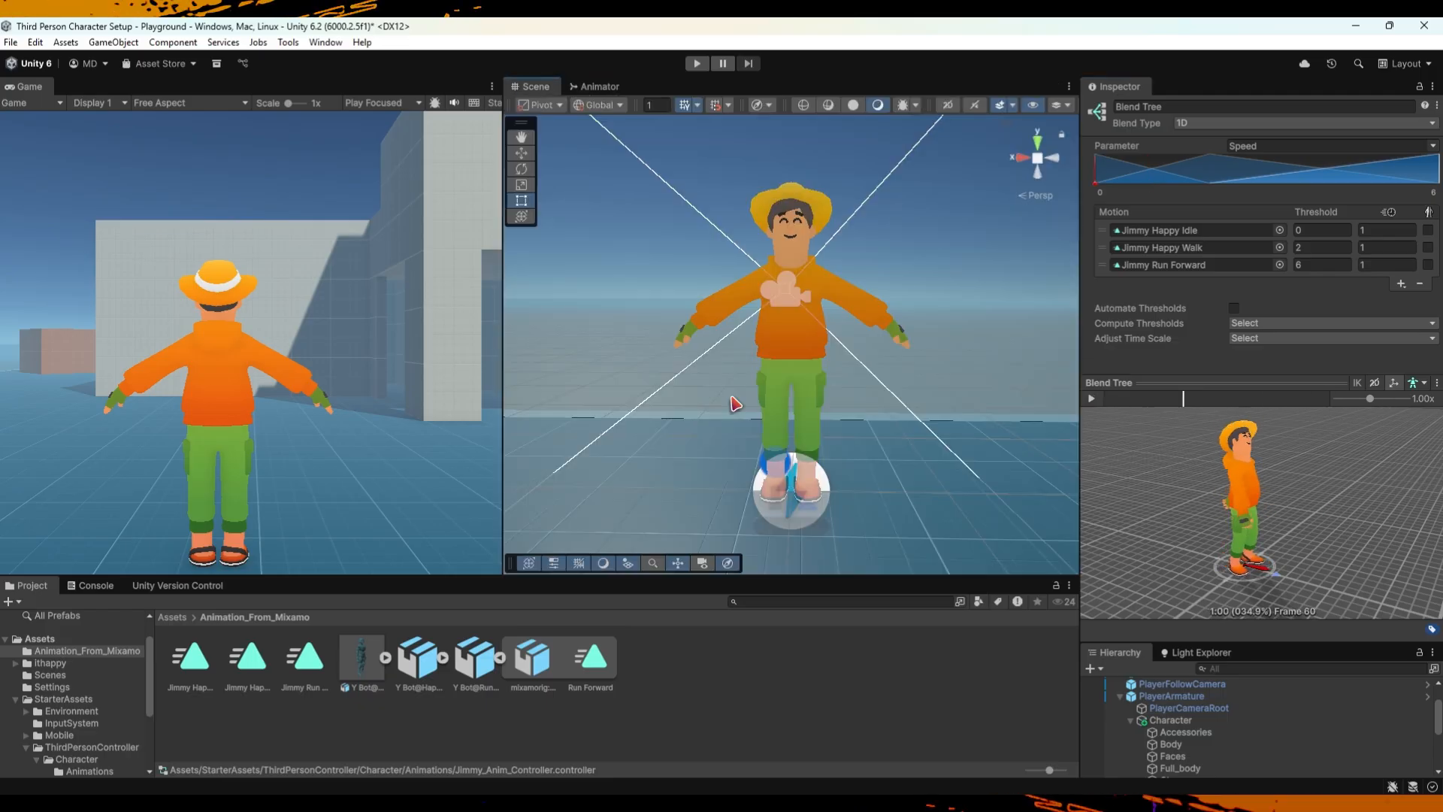
click(757, 343)
click(1210, 697)
scroll(1222, 731, up, 2)
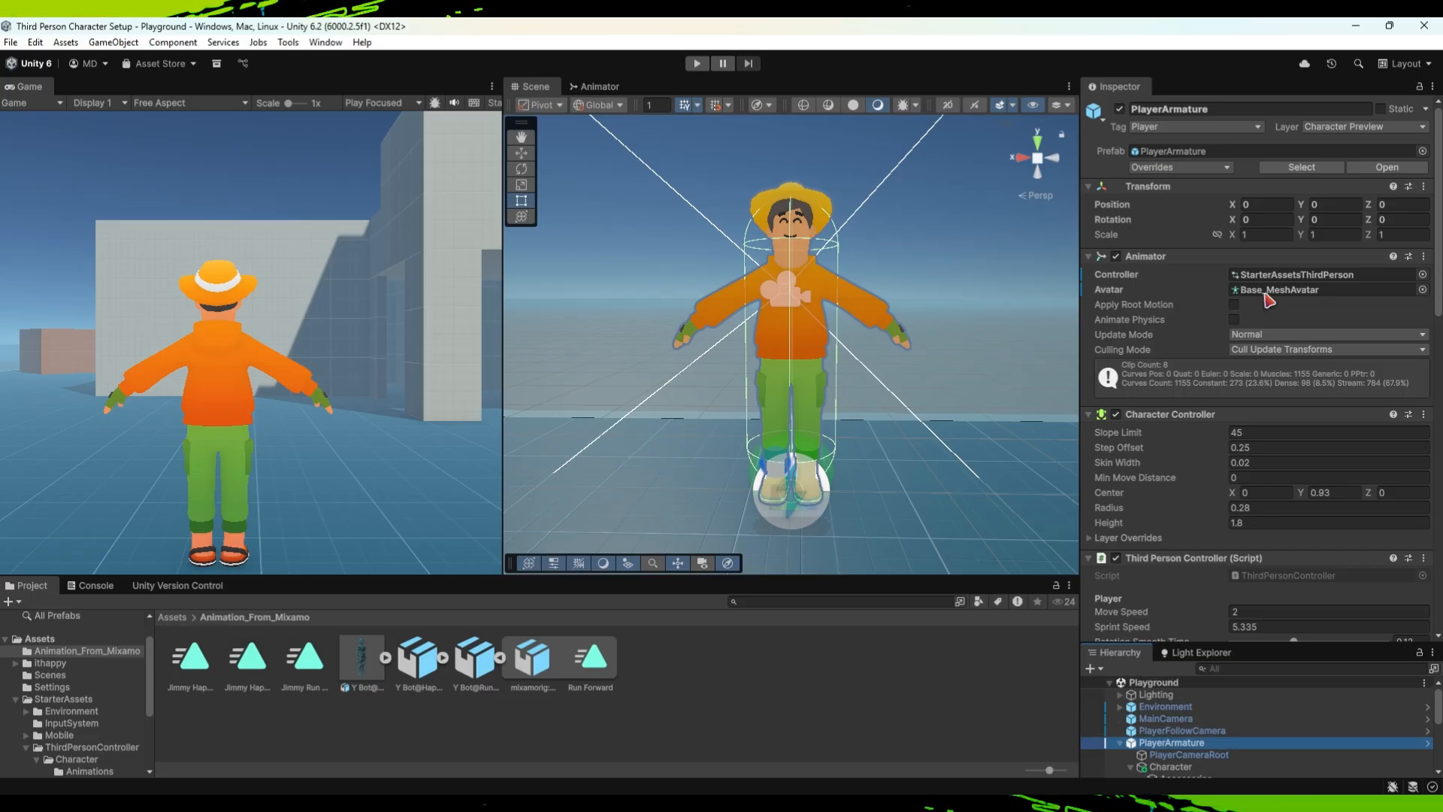
scroll(84, 757, down, 3)
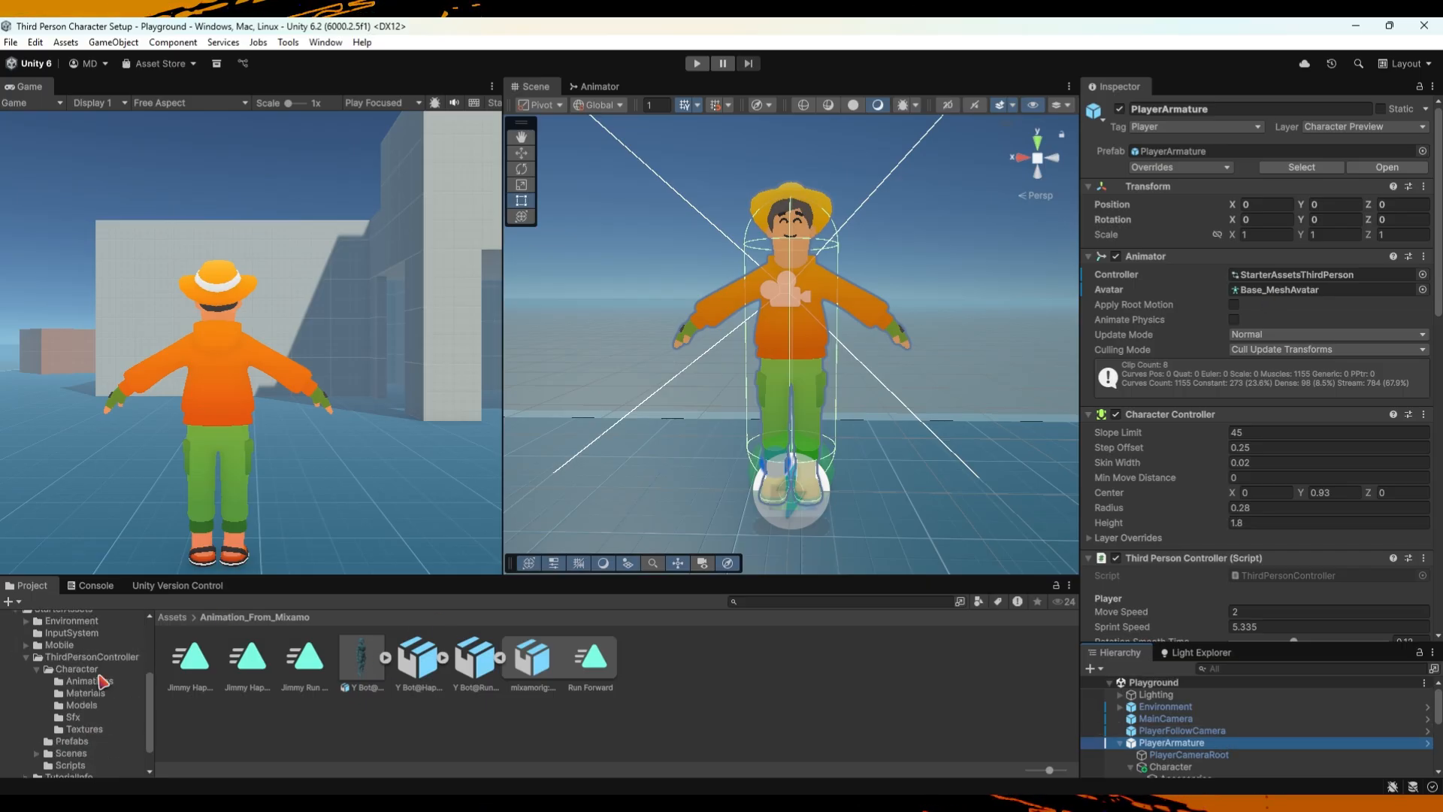
click(90, 681)
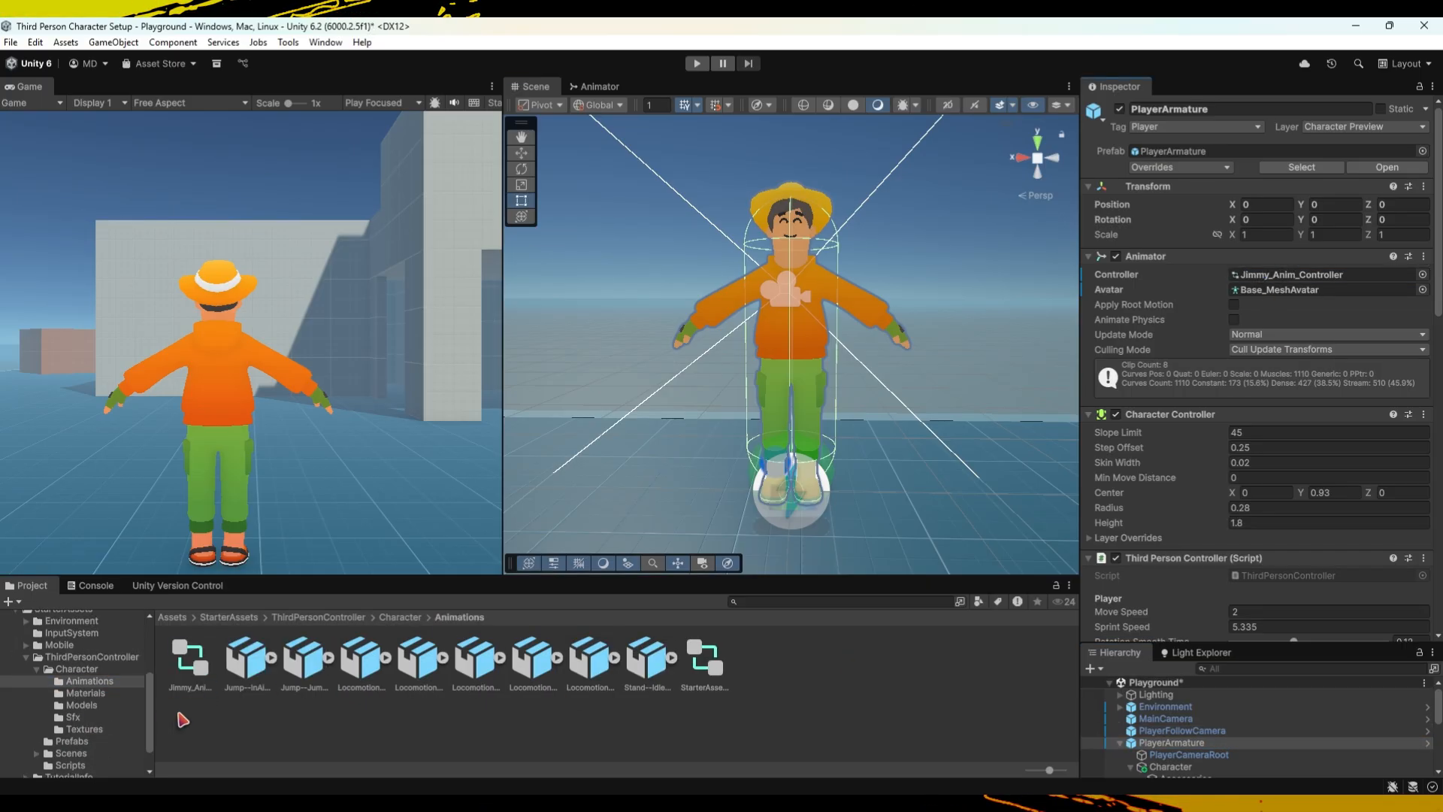
Create a folder named Jimmy in the root of Assets.
scroll(118, 711, up, 3)
click(64, 675)
right_click(404, 734)
mouse_move(503, 346)
click(719, 346)
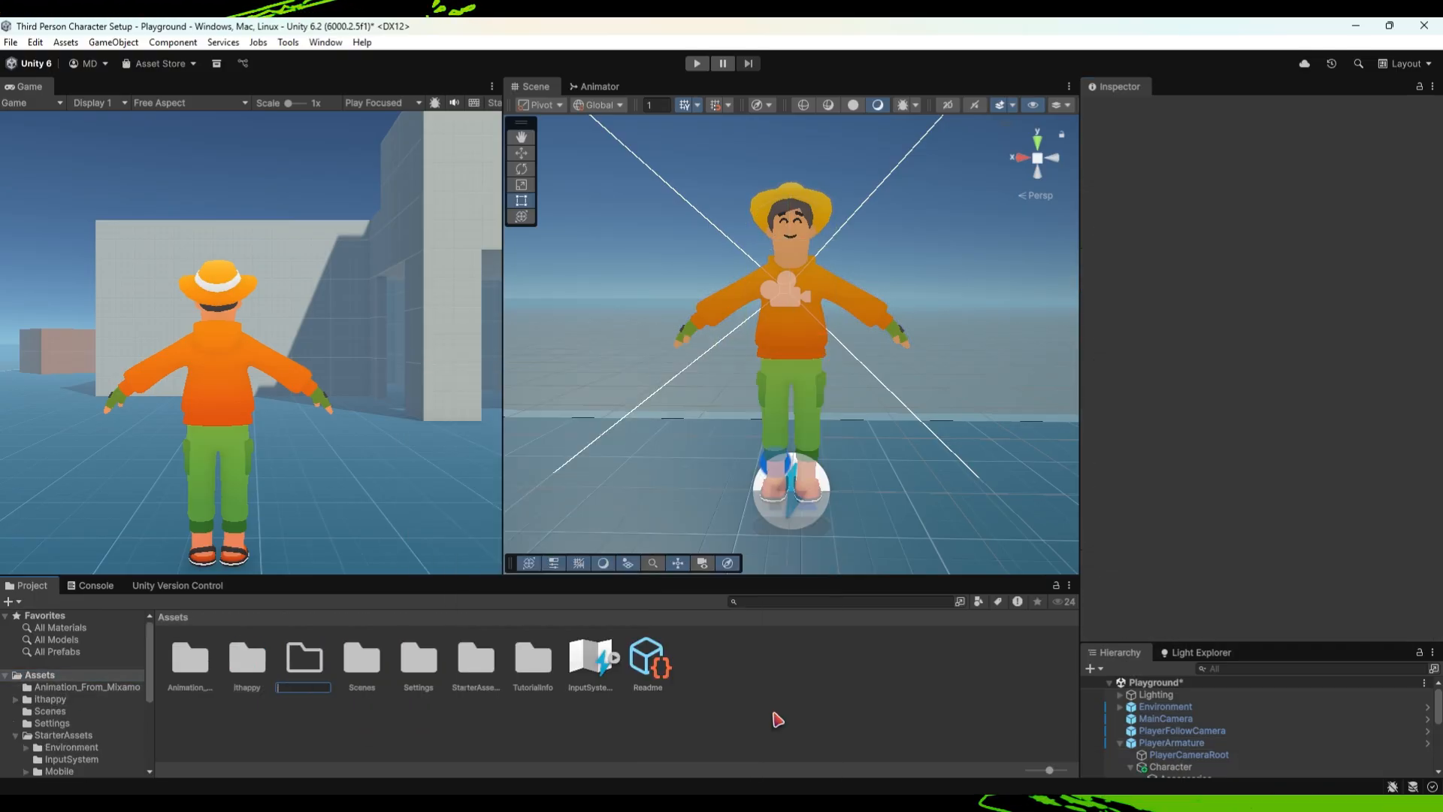
key(Return)
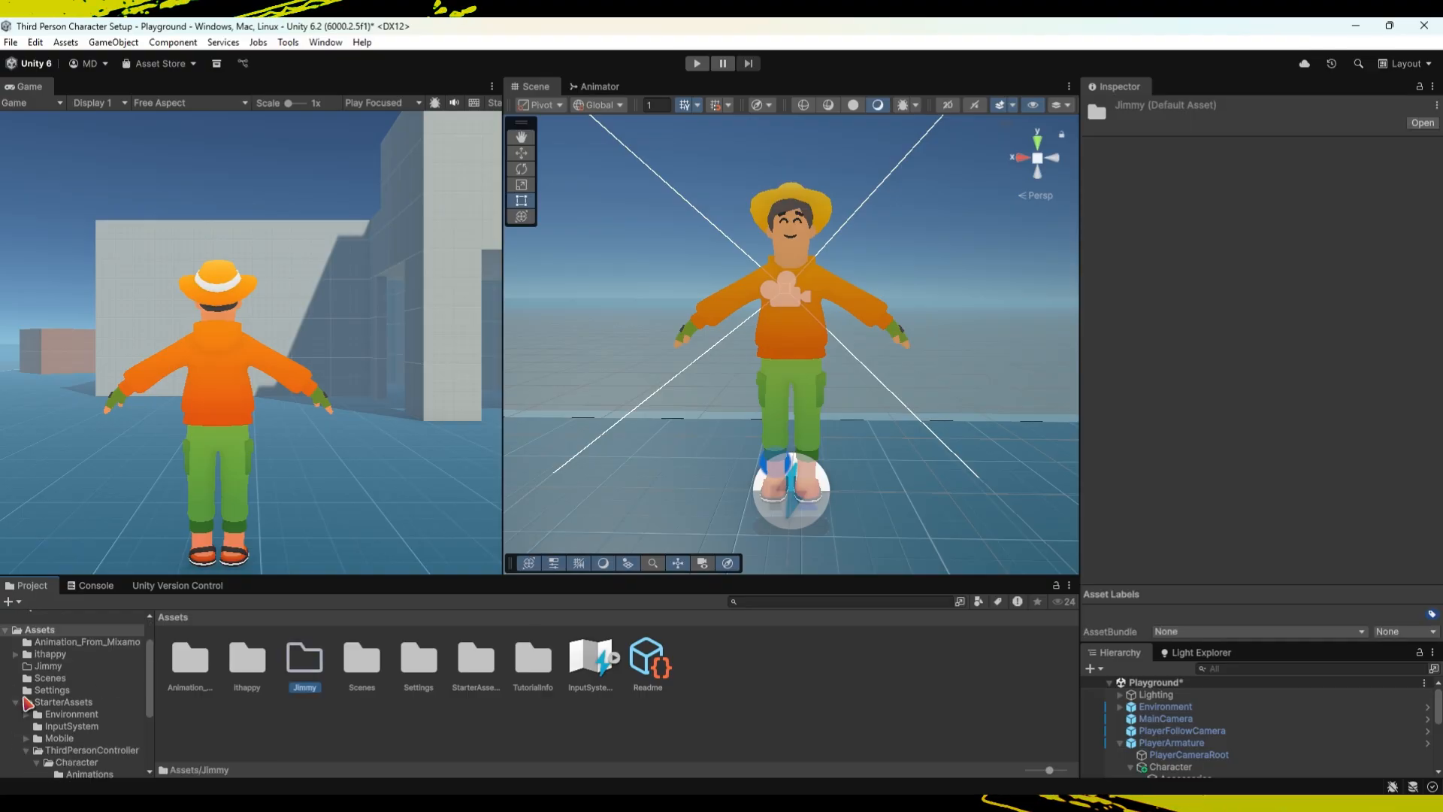
Move Jimmy_Anim_Controller into the Jimmy folder and place it in a new subfolder named Animations.
drag(78, 713, 65, 714)
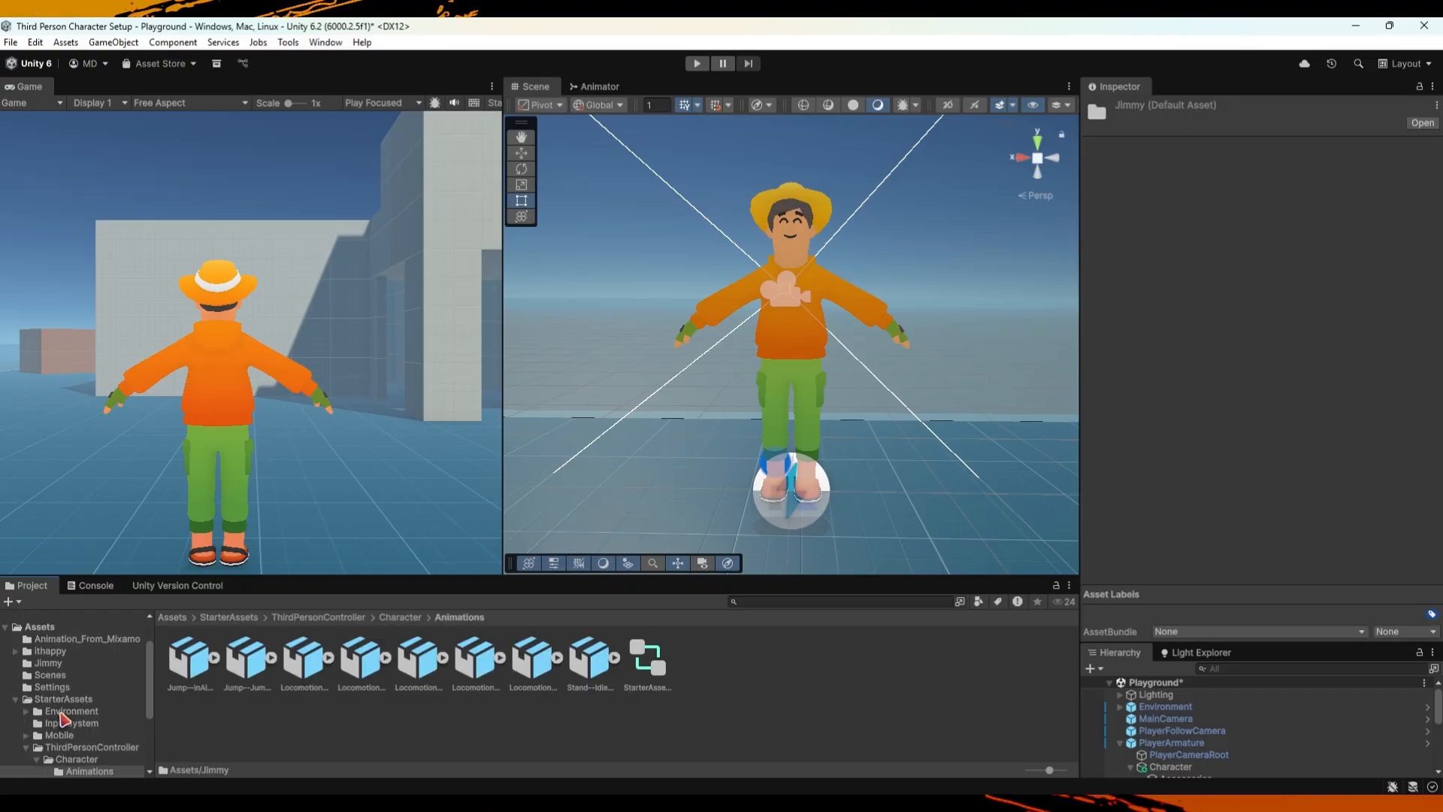
click(60, 715)
right_click(309, 713)
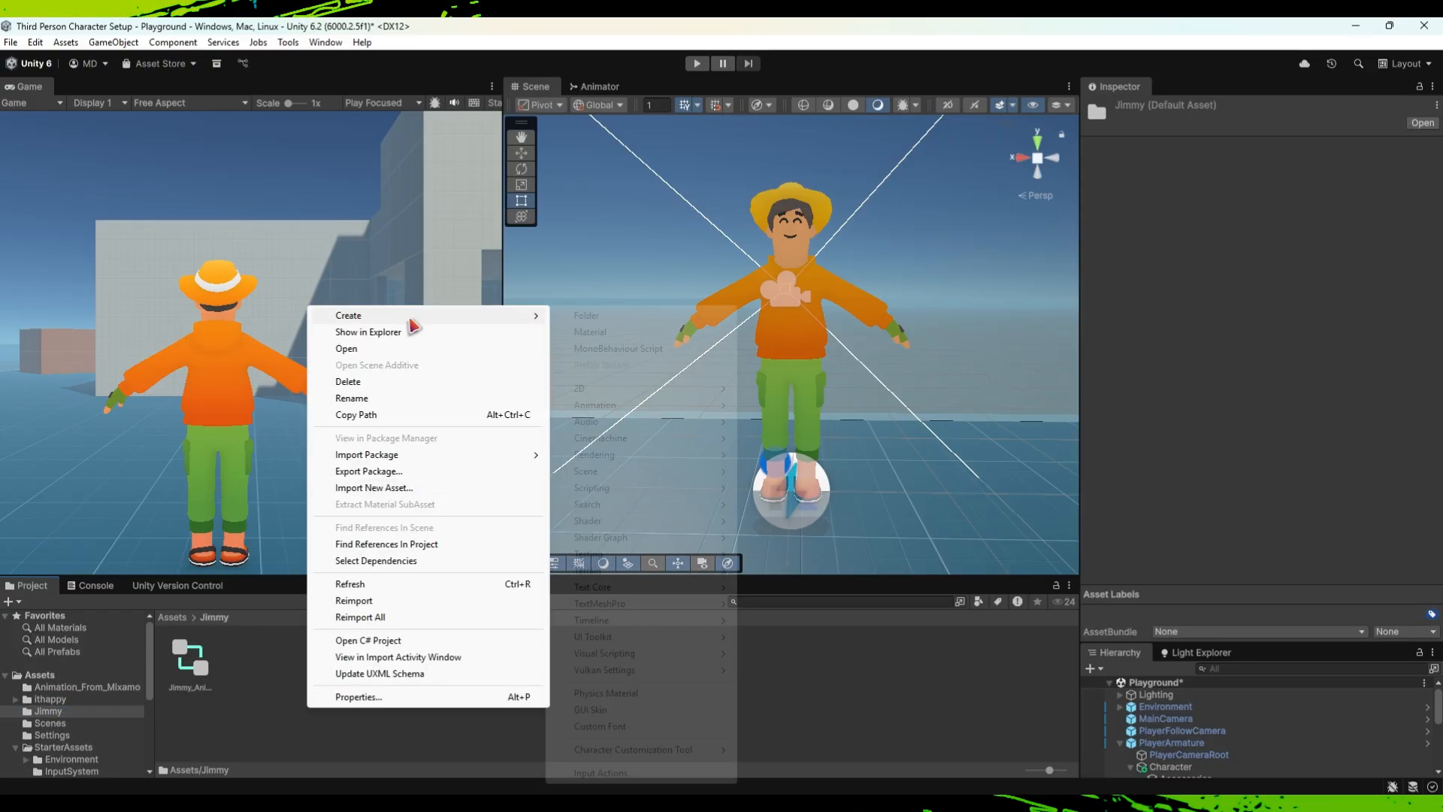
mouse_move(534, 315)
click(579, 320)
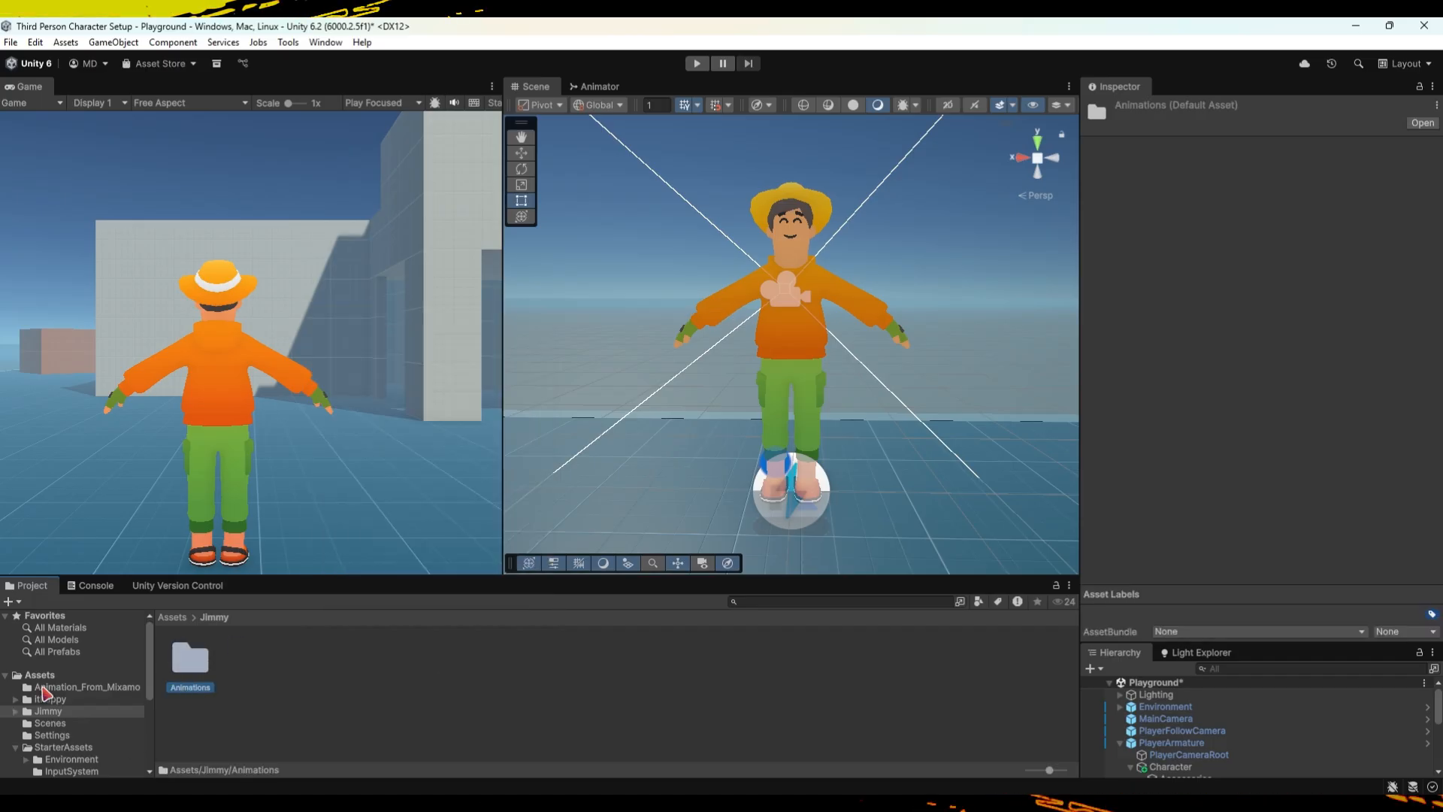
Move the three Jimmy animation clips from Animation_From_Mixamo into the Jimmy folder's Animations subfolder.
click(45, 689)
click(199, 665)
ctrl+click(250, 665)
ctrl+click(302, 666)
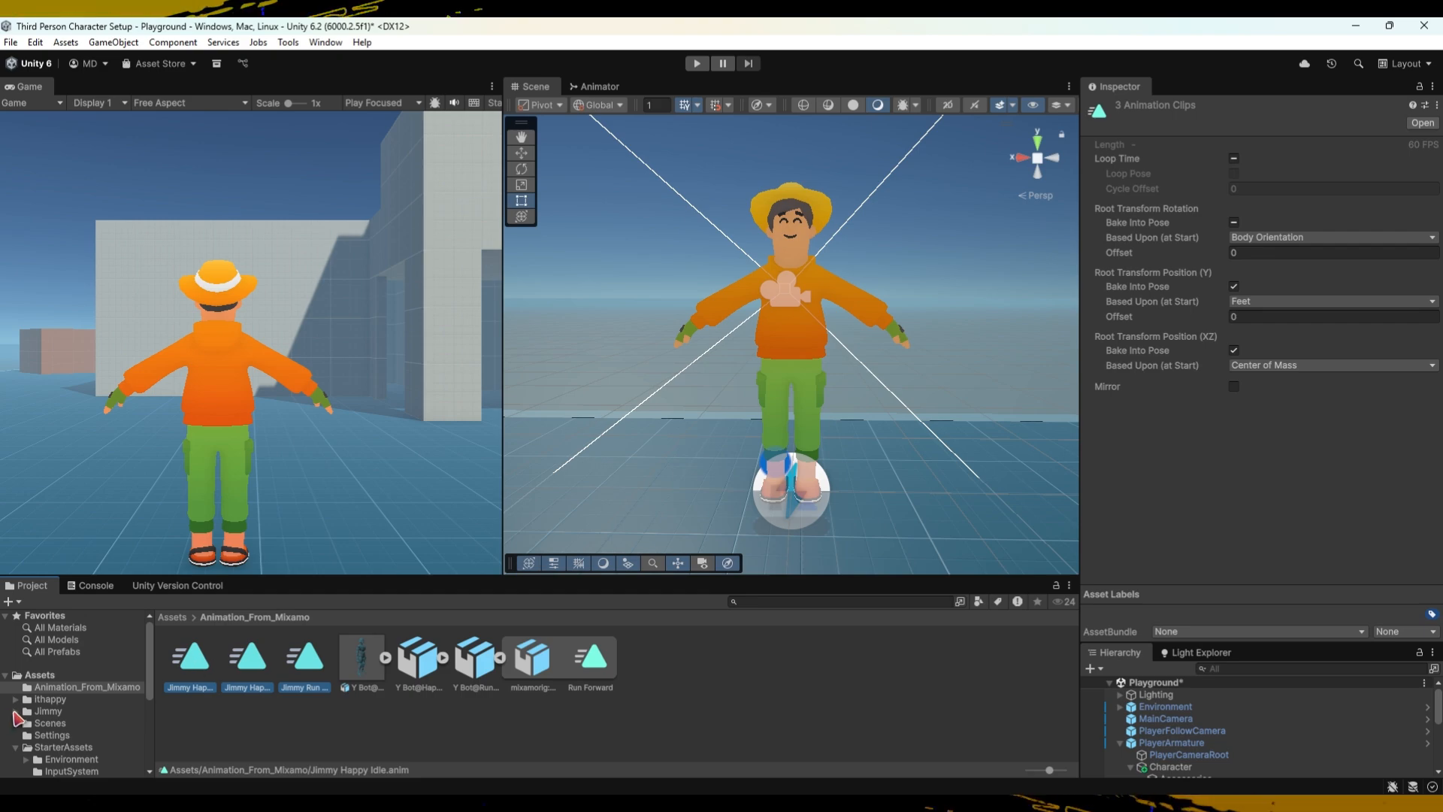
drag(85, 729, 75, 725)
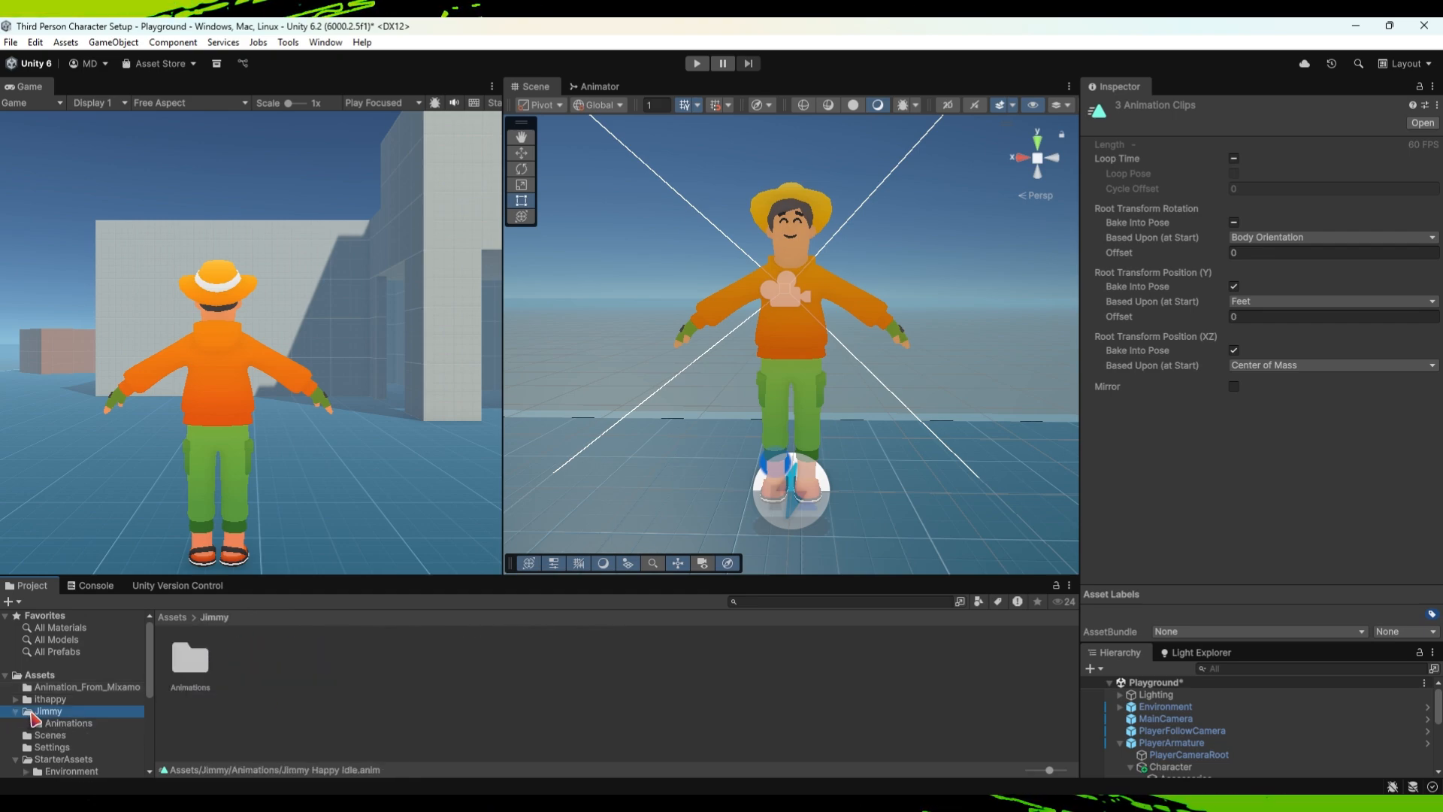
Unpack the PlayerArmature prefab instance in the scene and save it as a new prefab in the Jimmy folder.
drag(1290, 648, 1301, 460)
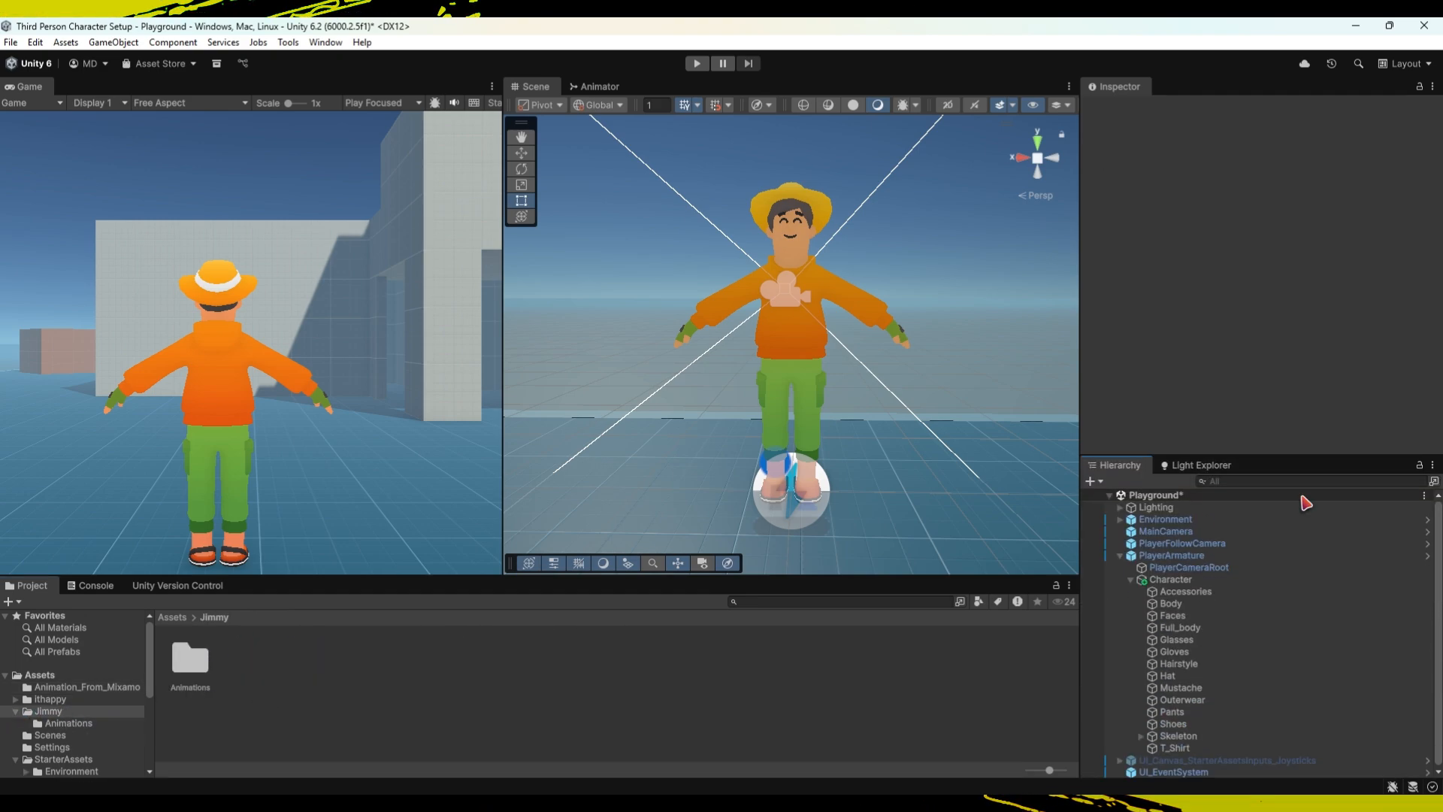
click(1162, 555)
click(1120, 555)
right_click(1177, 554)
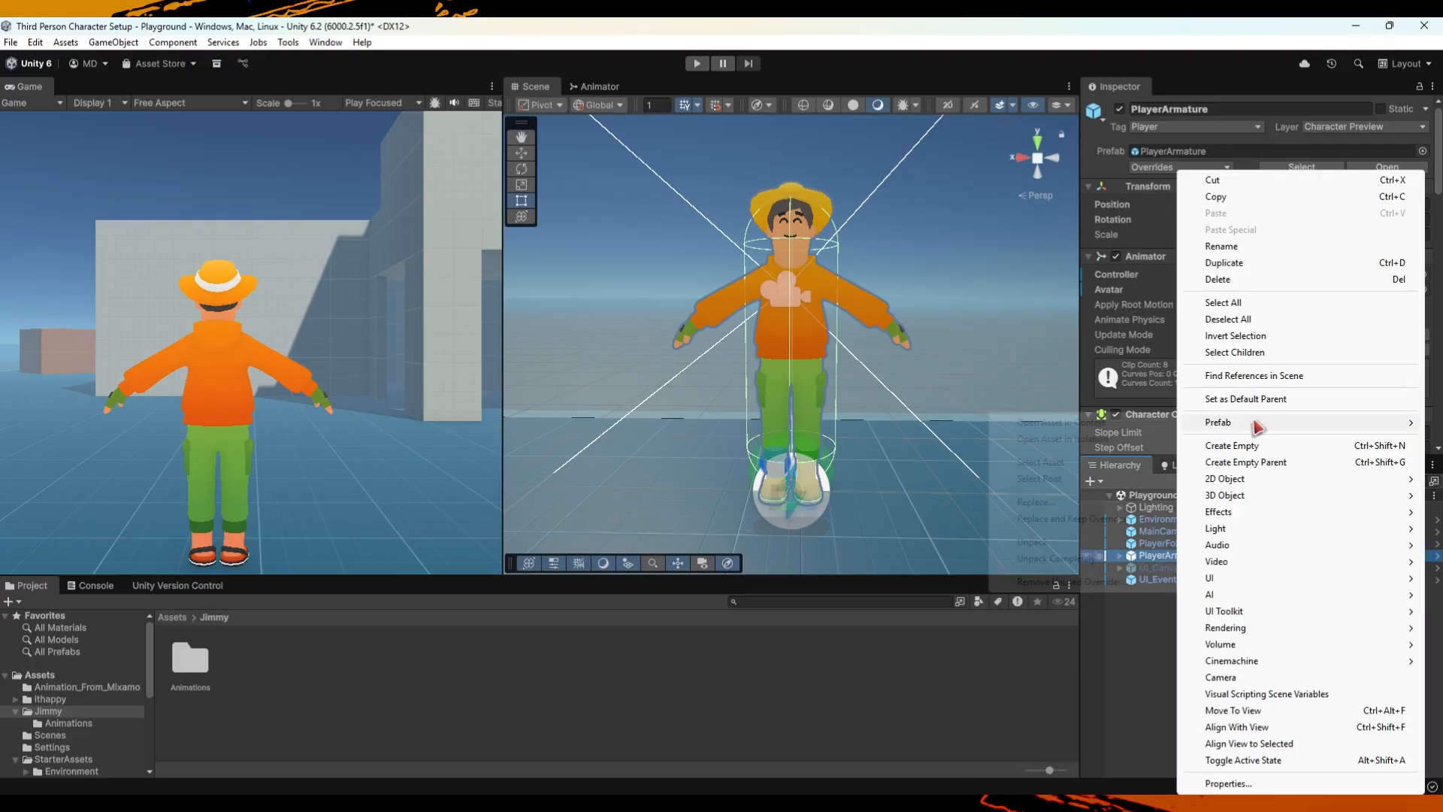
mouse_move(1254, 422)
click(1045, 553)
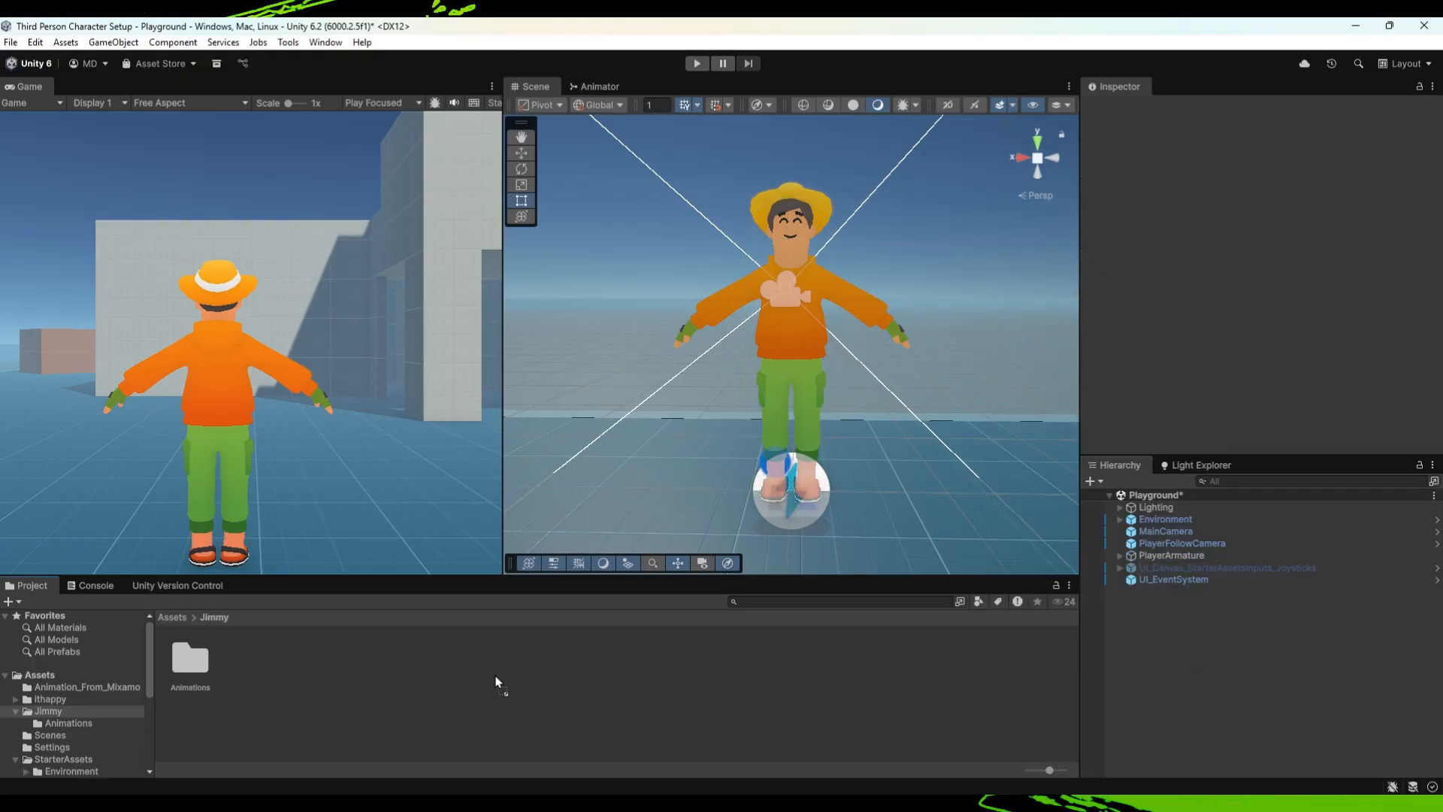
drag(496, 683, 493, 684)
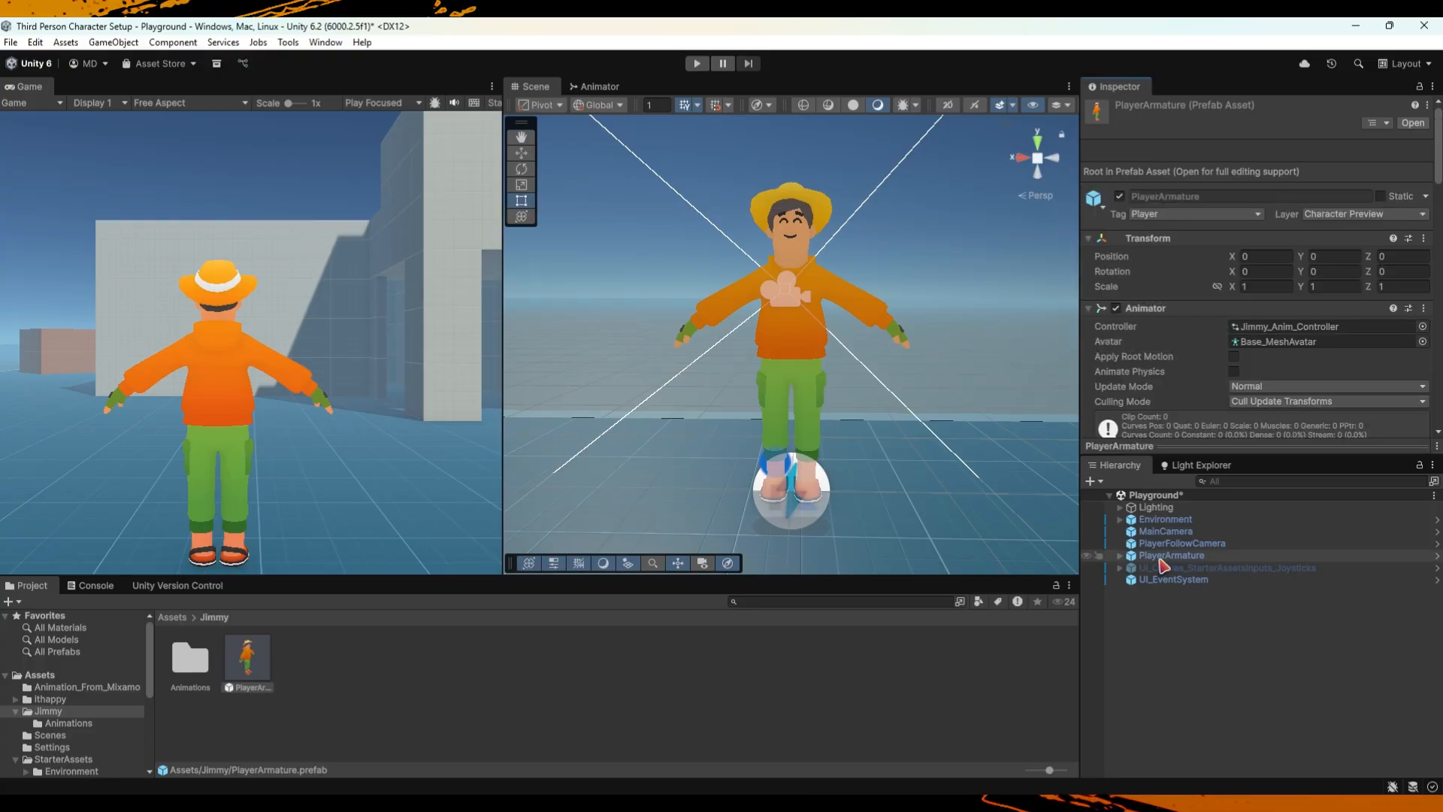
click(1293, 633)
Enter Play mode and maximize the Game view.
key(ctrl+p)
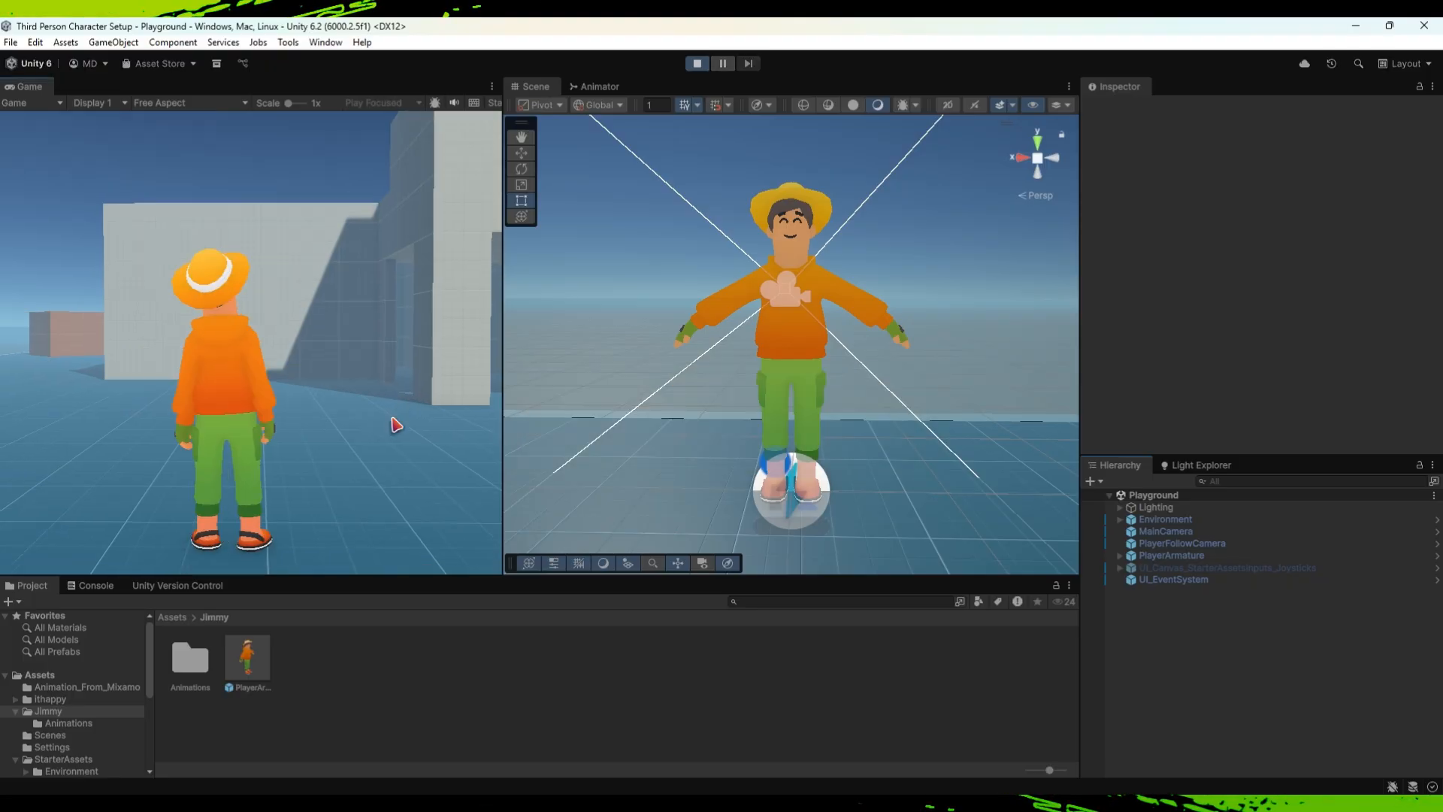
key(Escape)
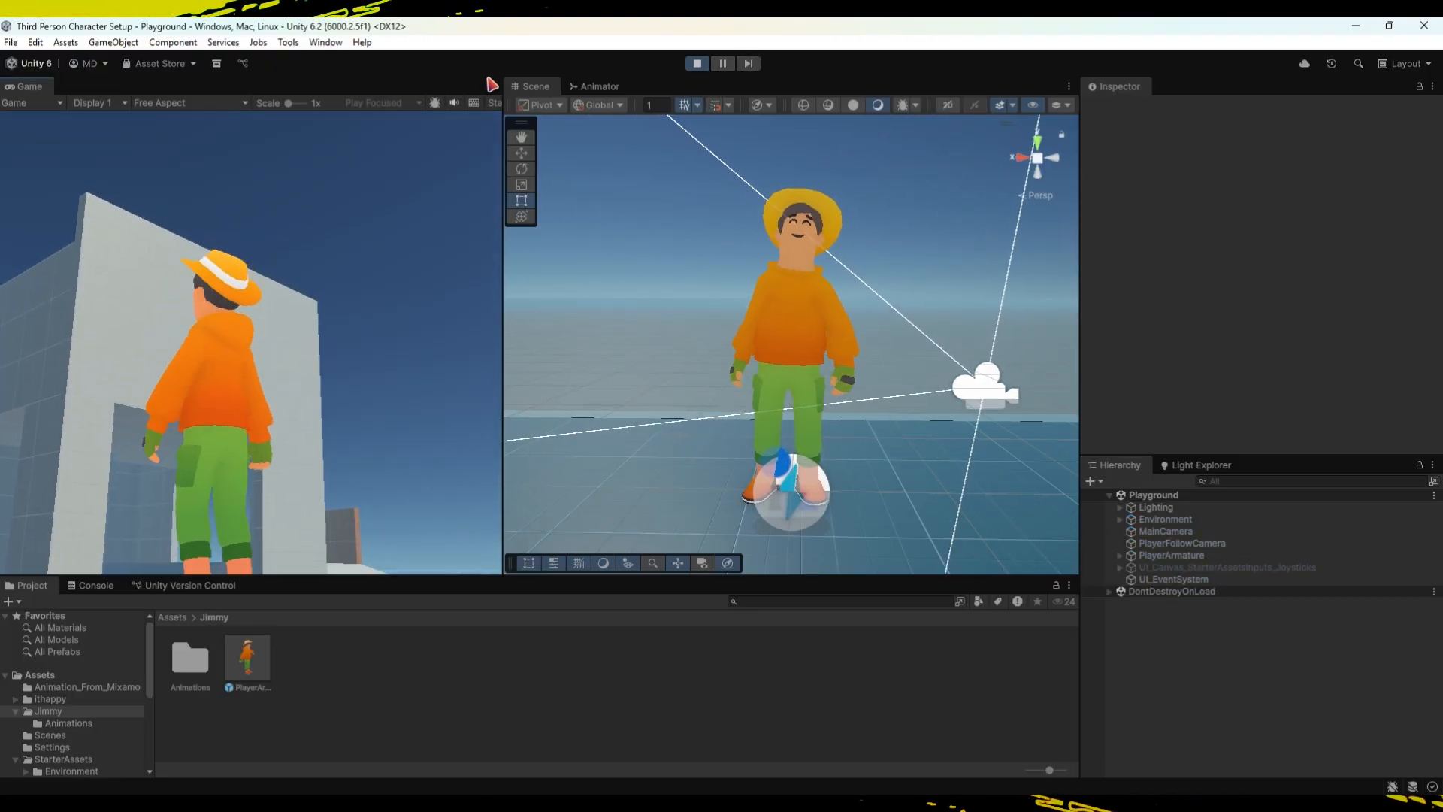
click(493, 86)
click(506, 142)
click(1246, 537)
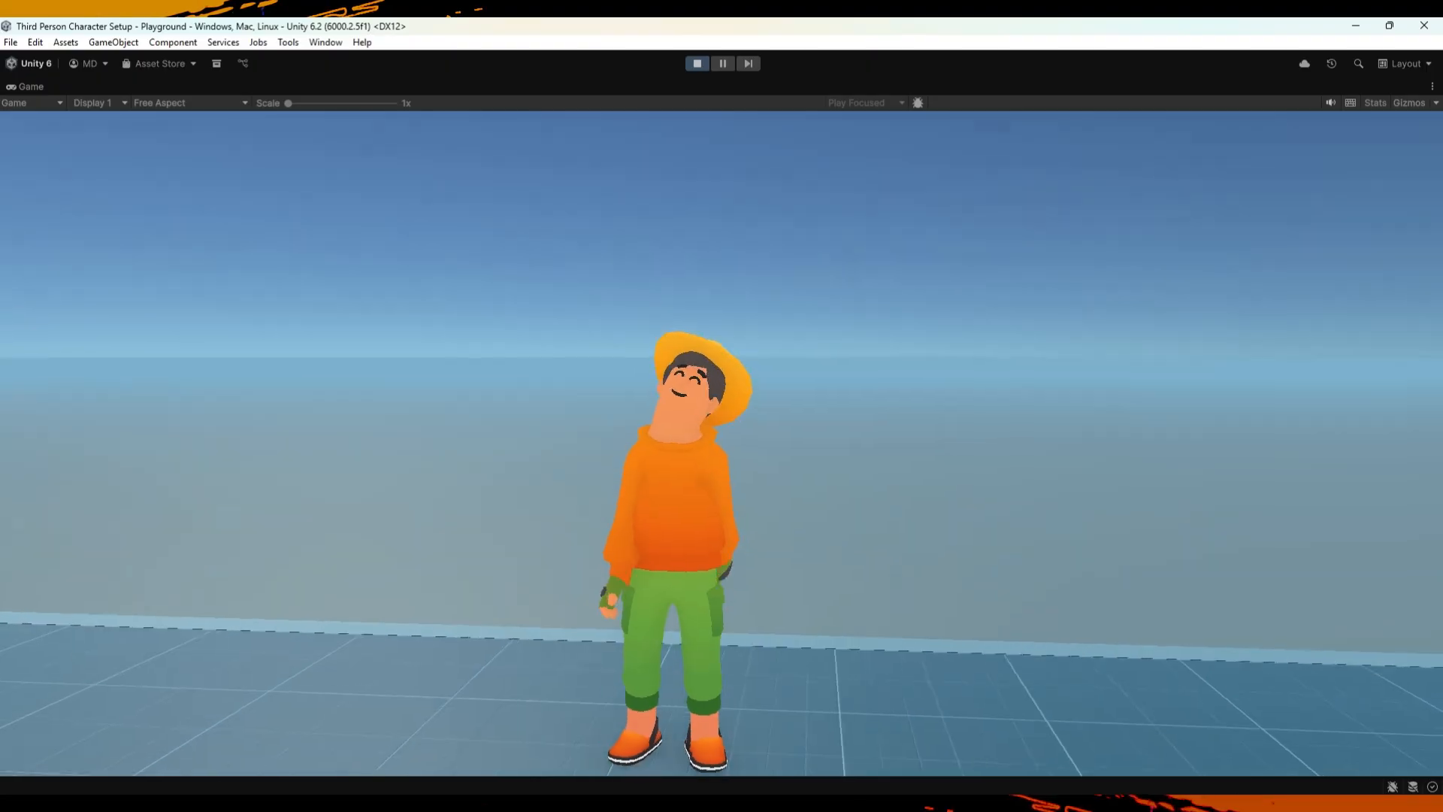
Move the character around the playground to test its idle, walk and run animations, and exit Play mode.
key(w)
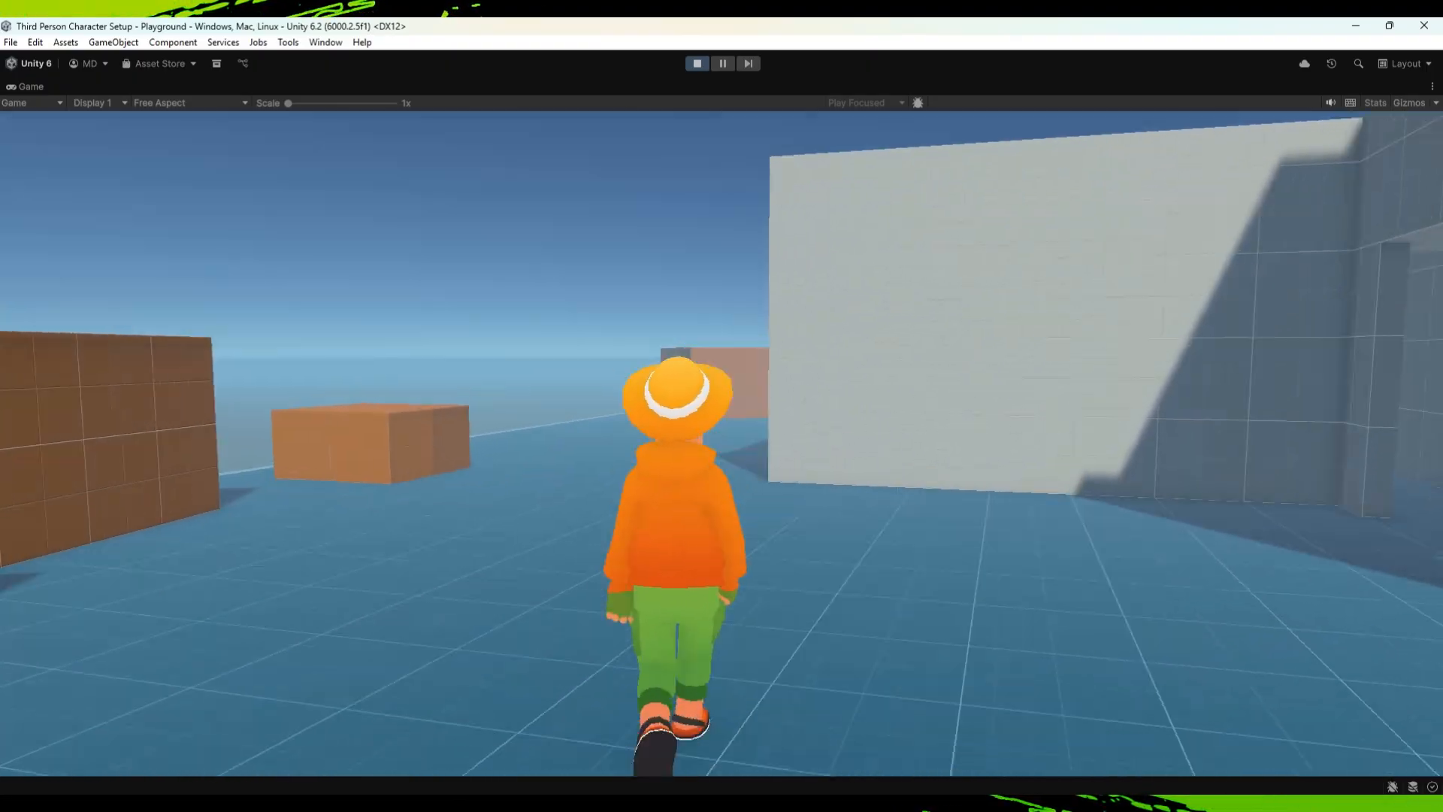
key(s)
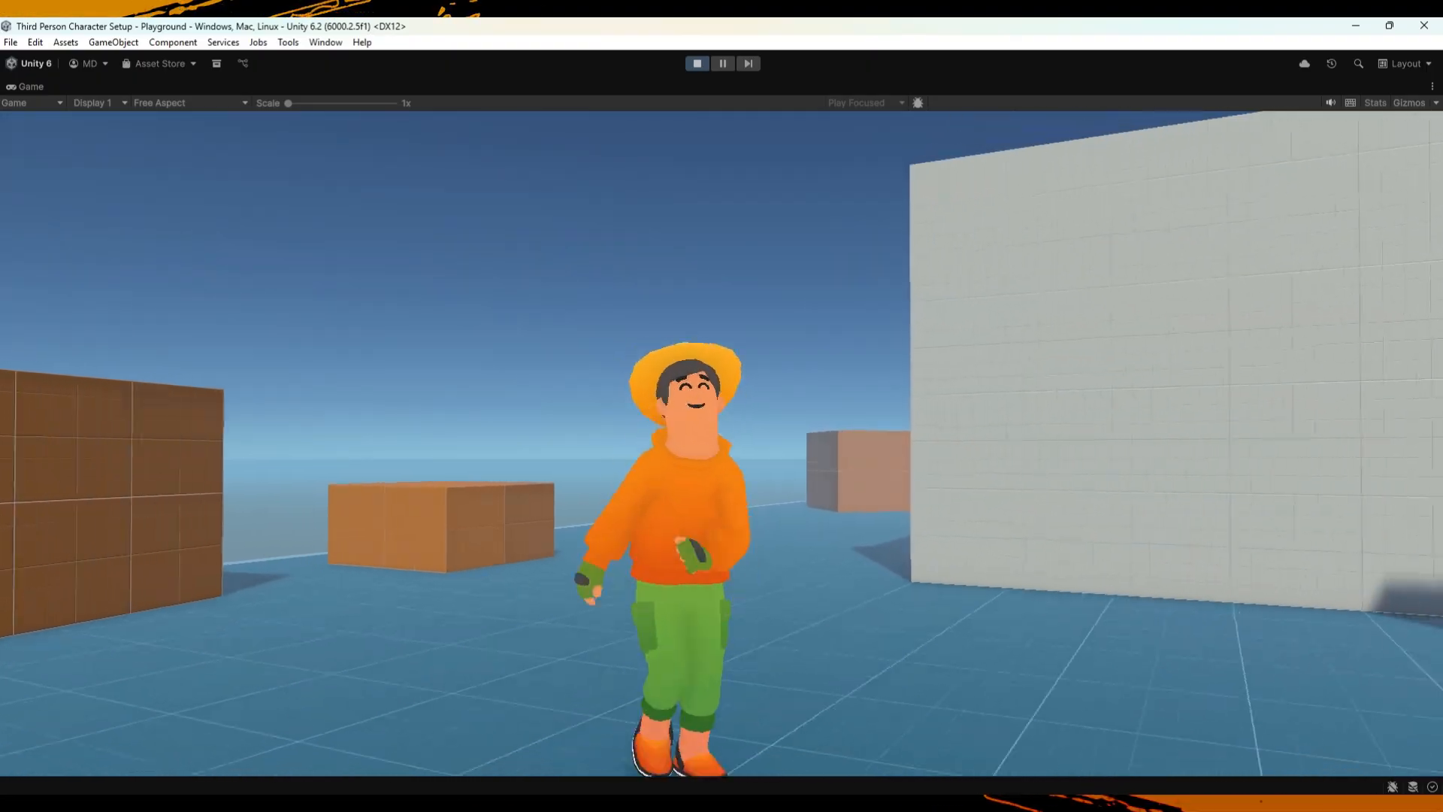
key(d)
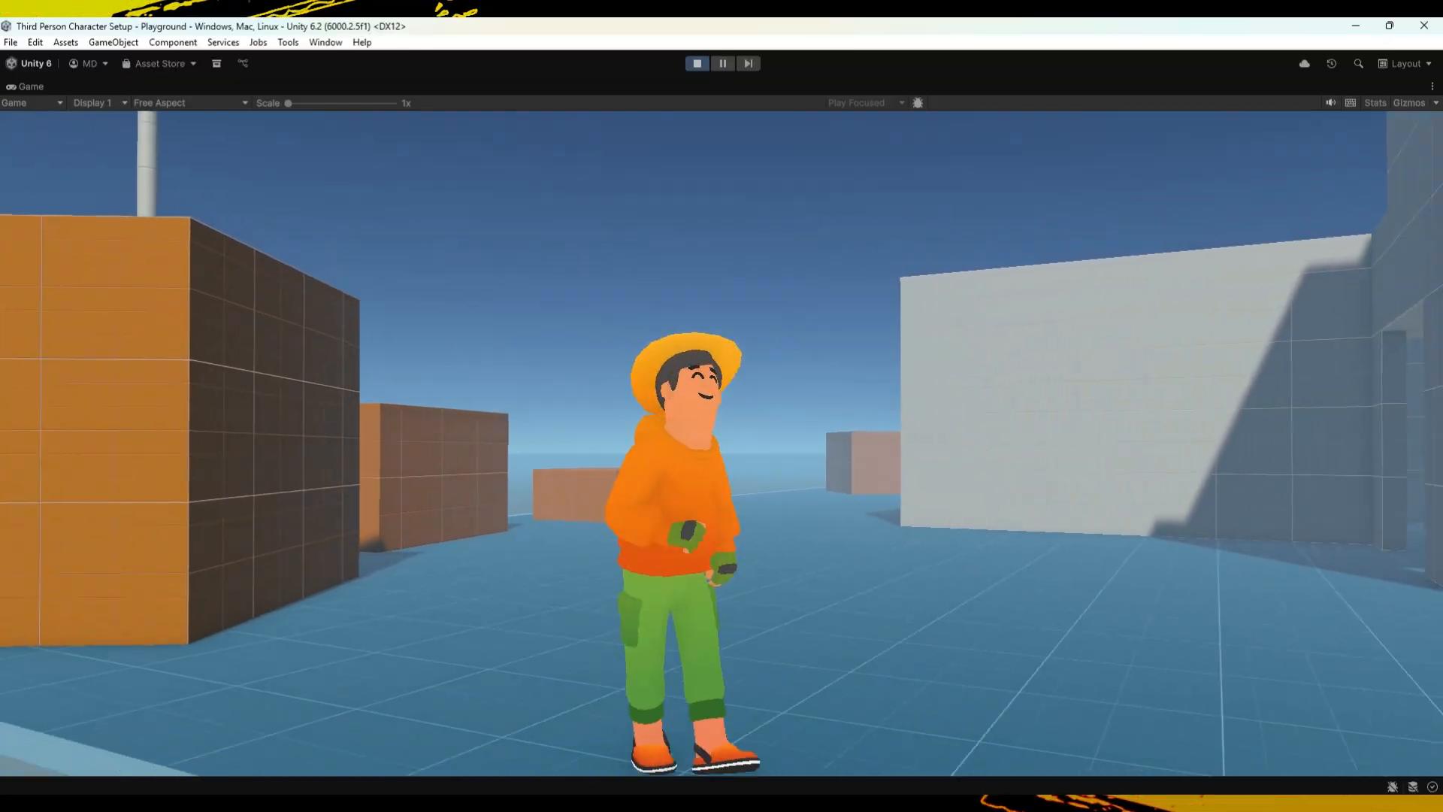
key(w)
key(w)
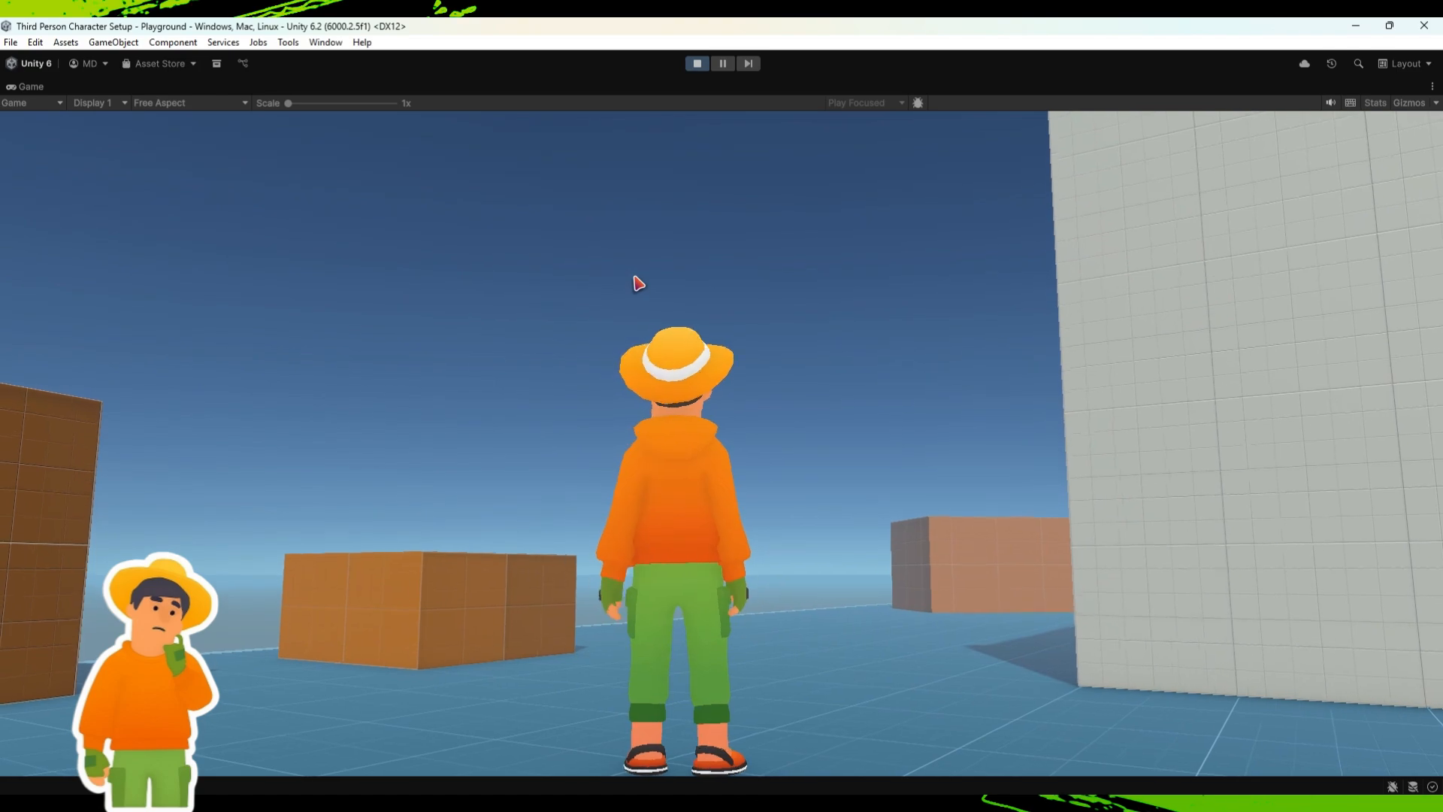
key(ctrl+p)
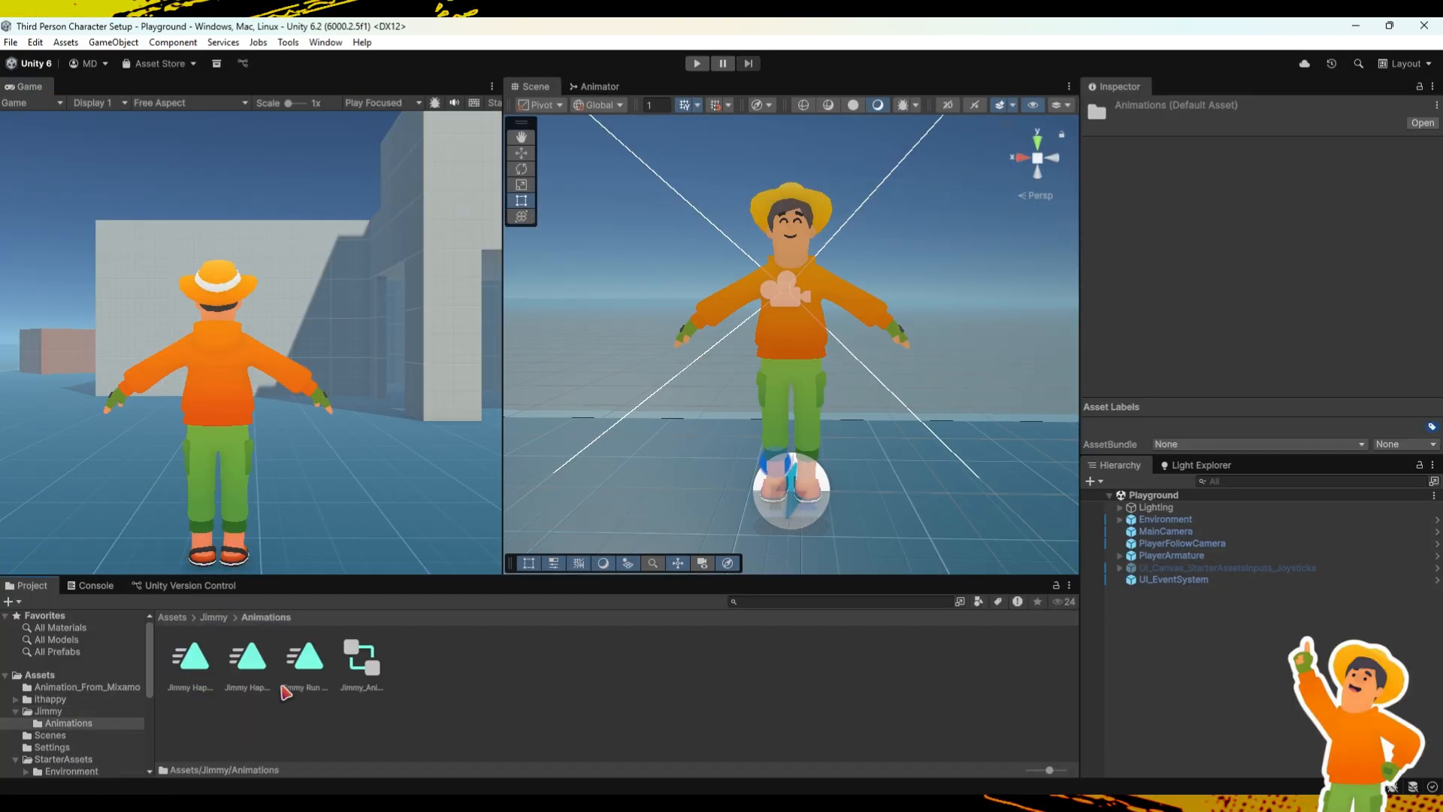
Enable Loop Time on the Jimmy Run Forward clip in the Jimmy folder's Animations subfolder.
click(304, 662)
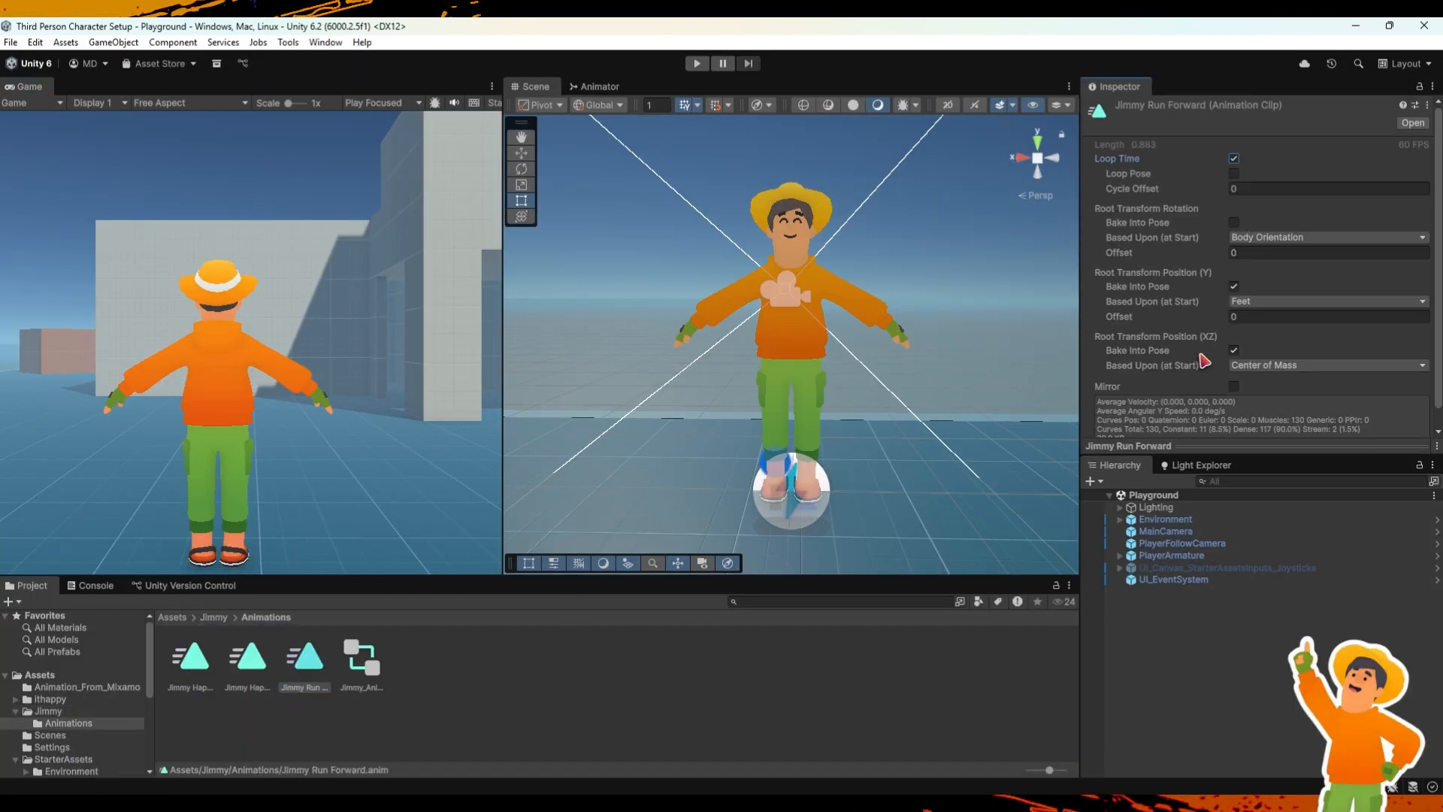
scroll(1267, 312, down, 1)
click(327, 739)
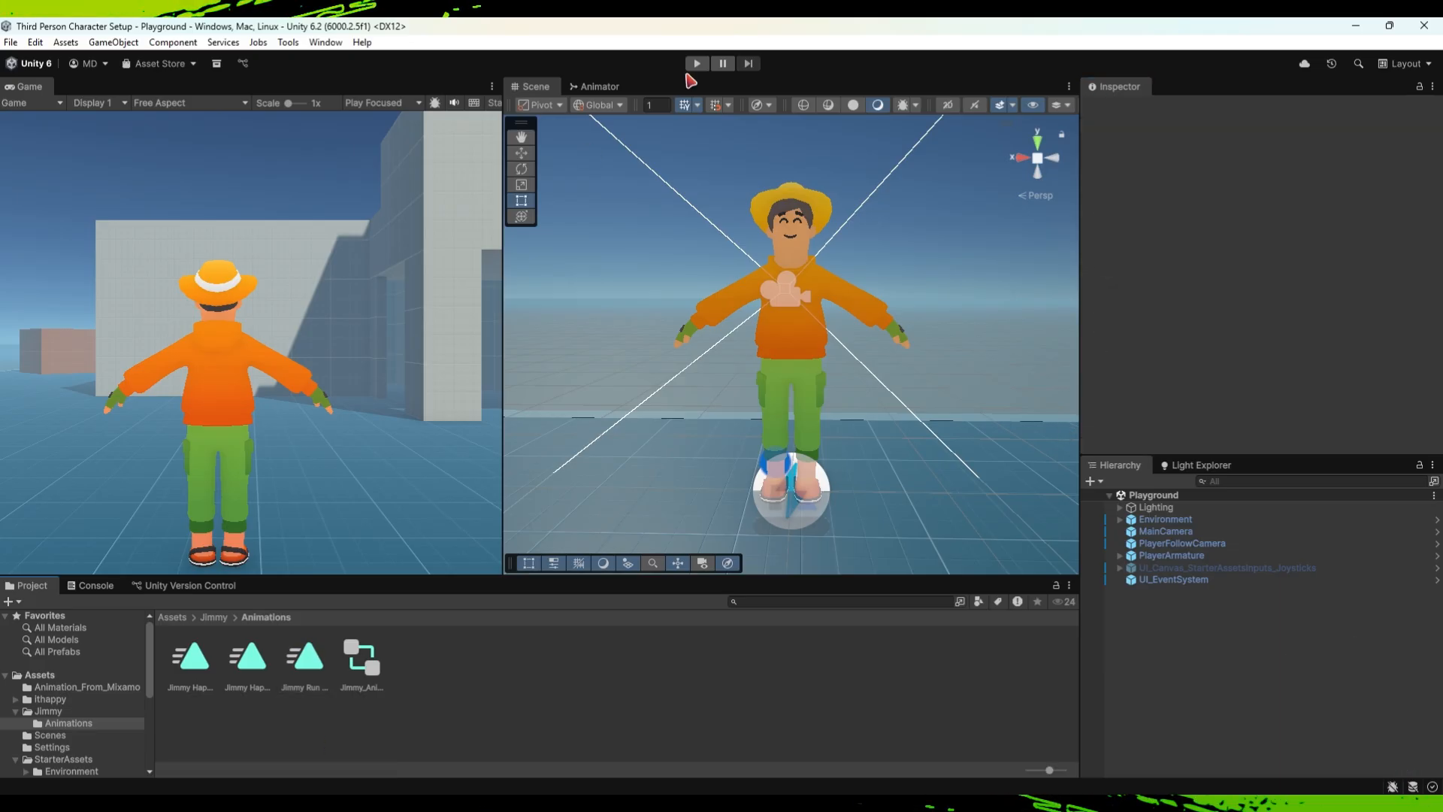
Enter Play mode and move the character around the playground, running and jumping, to test its looping animations.
click(695, 66)
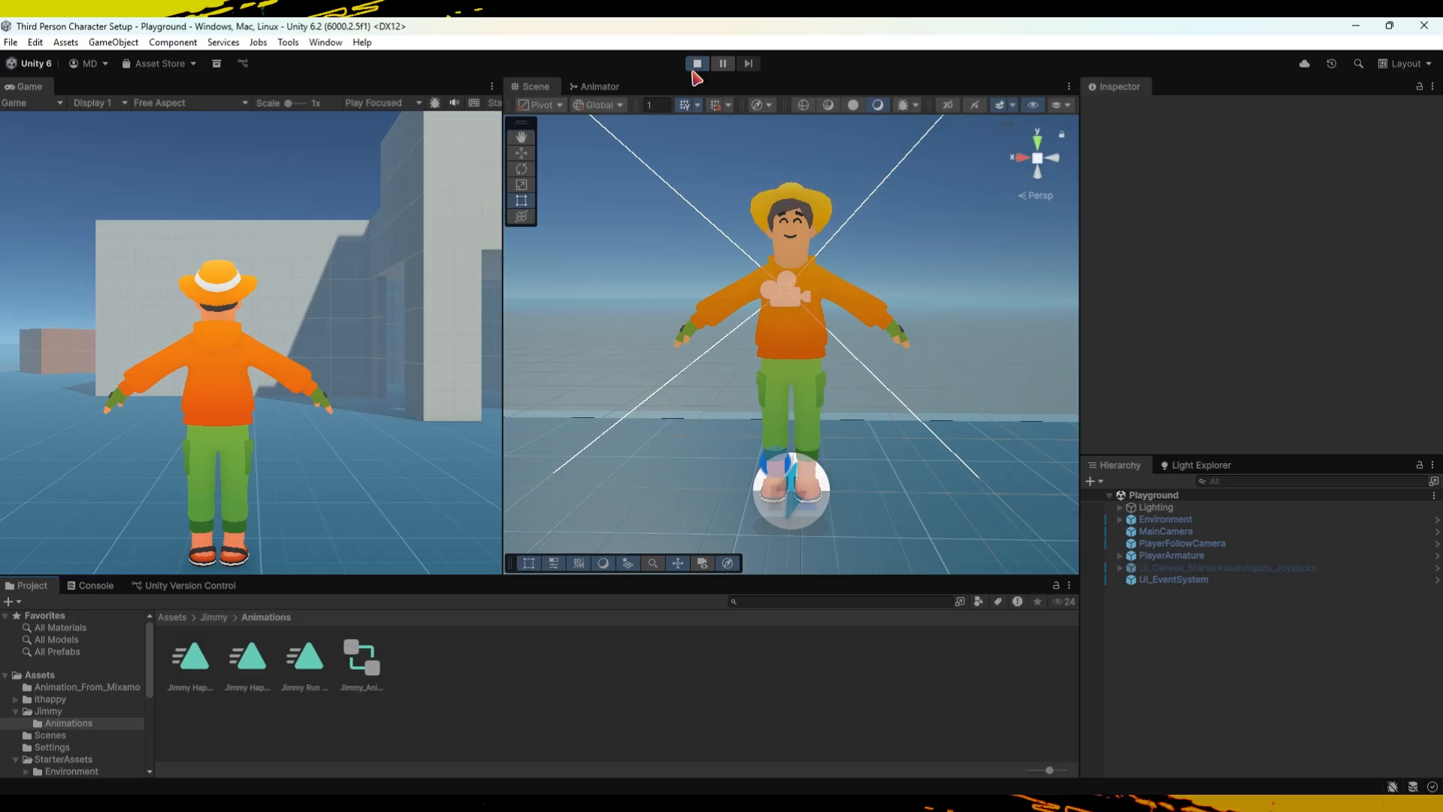
click(345, 427)
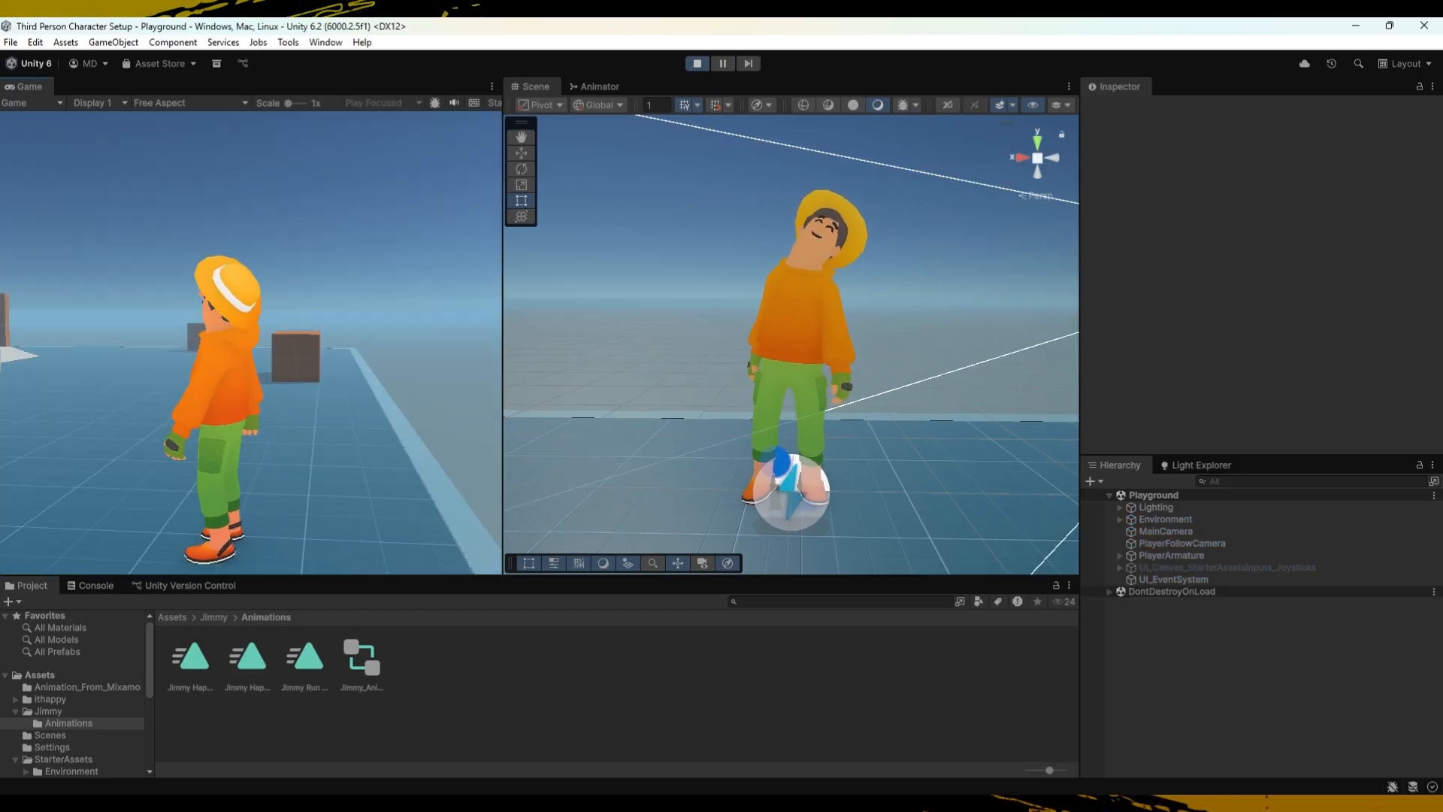
key(w)
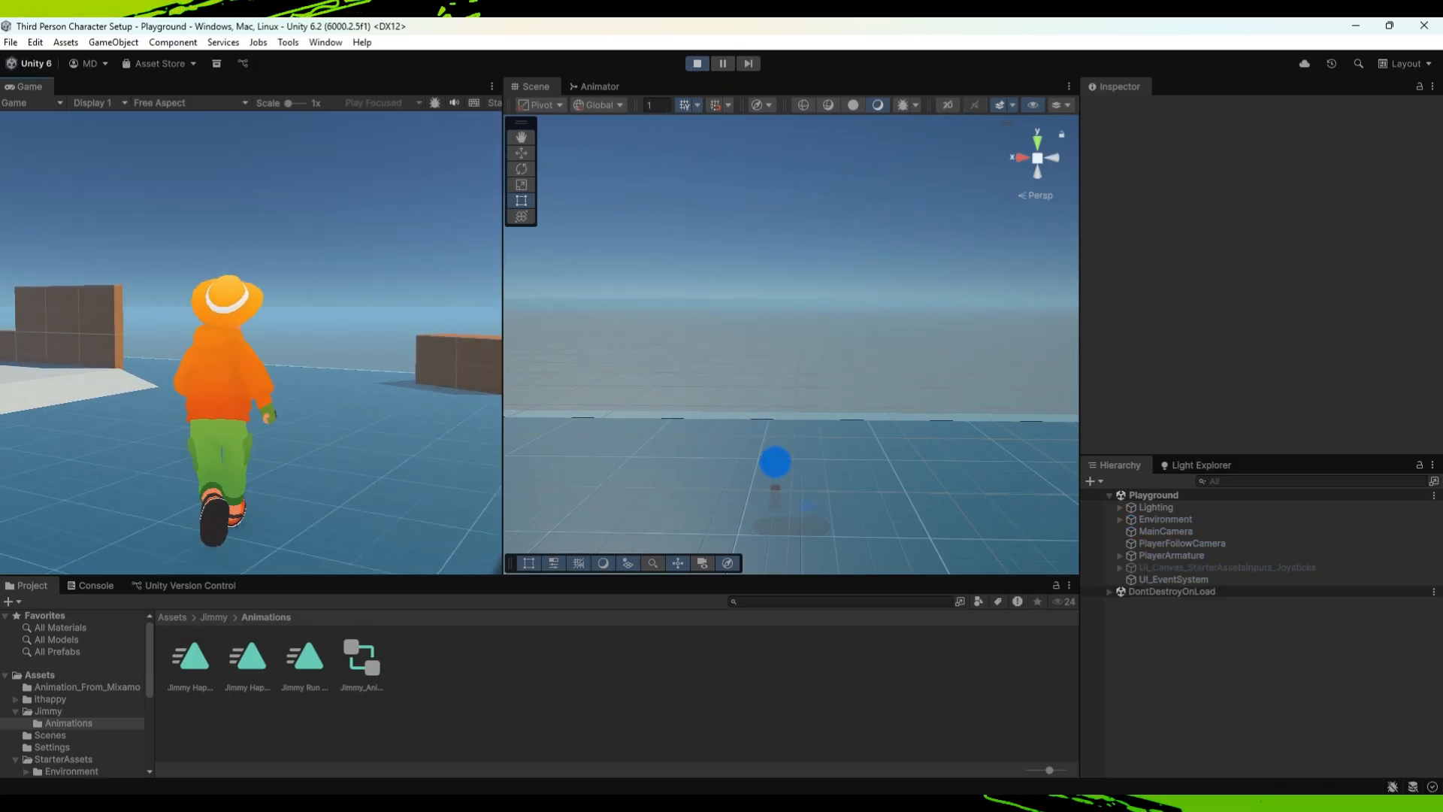
key(space)
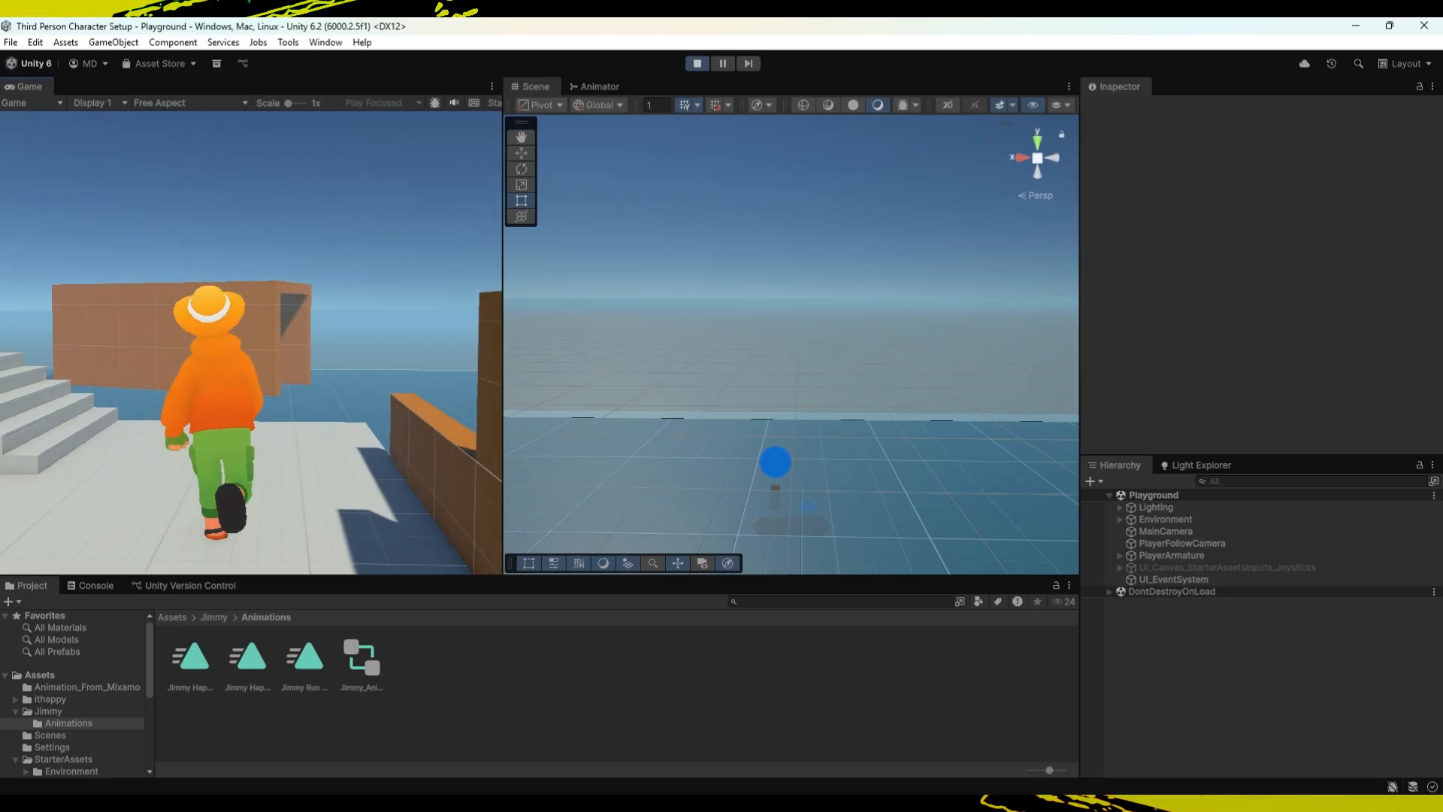
key(w)
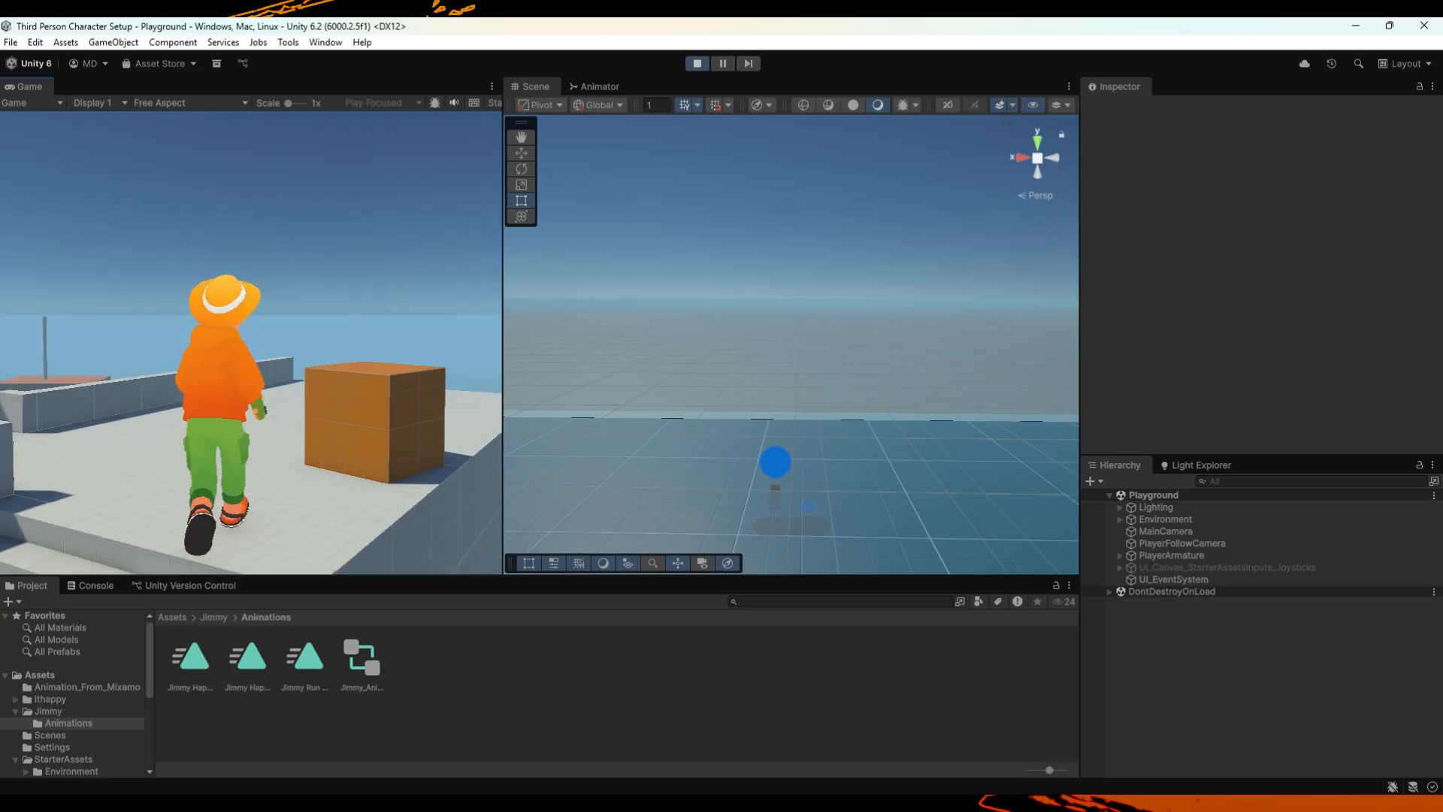
key(space)
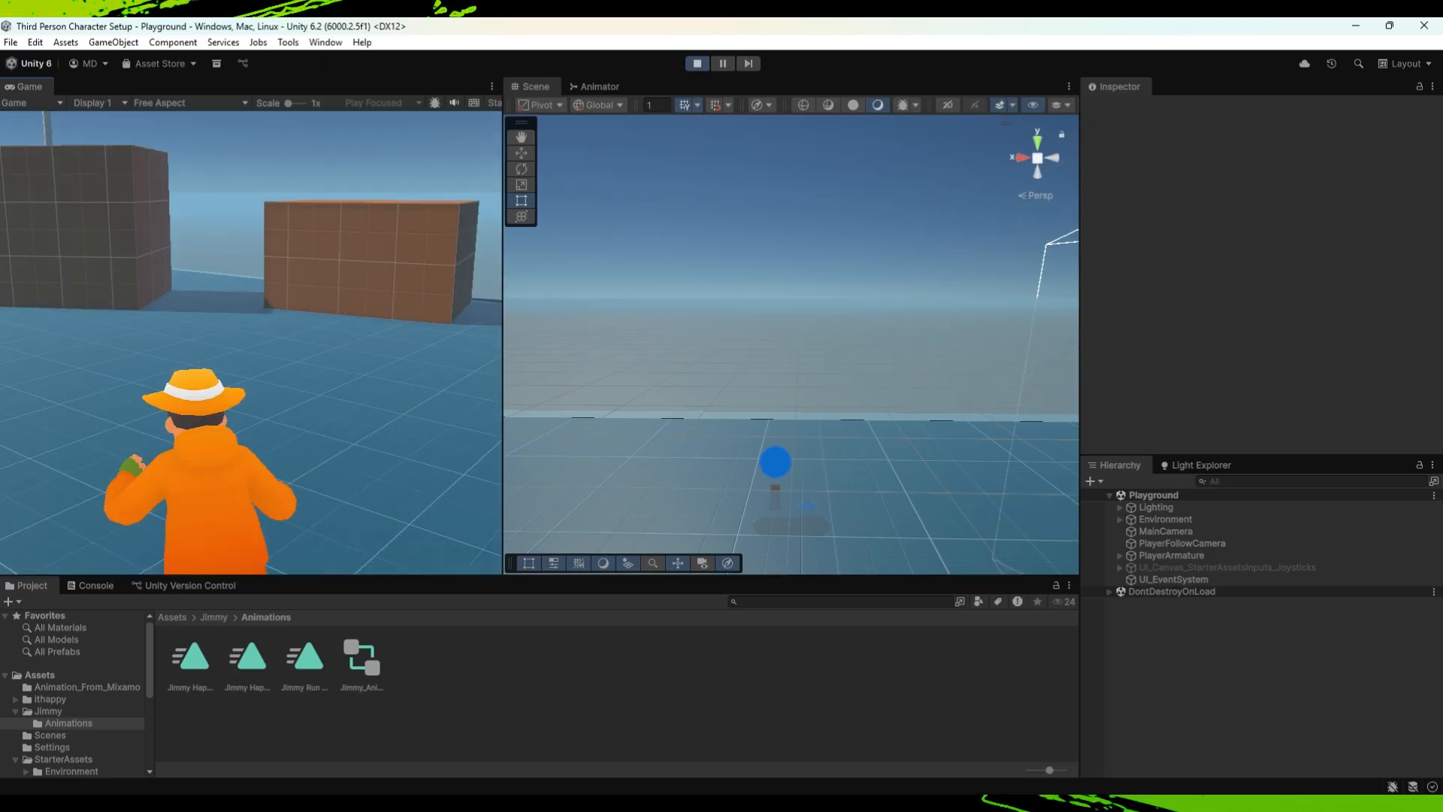
key(w)
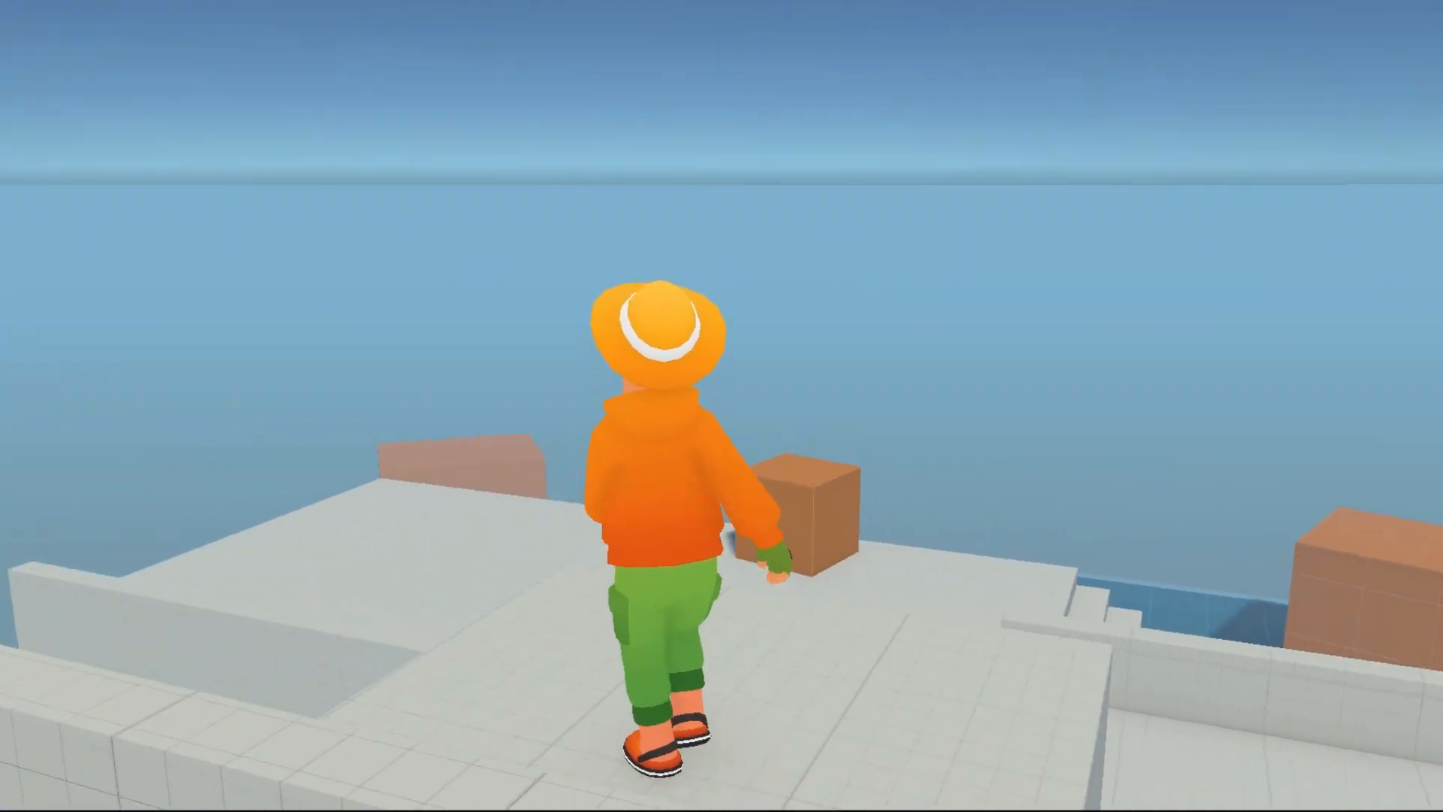
key(space)
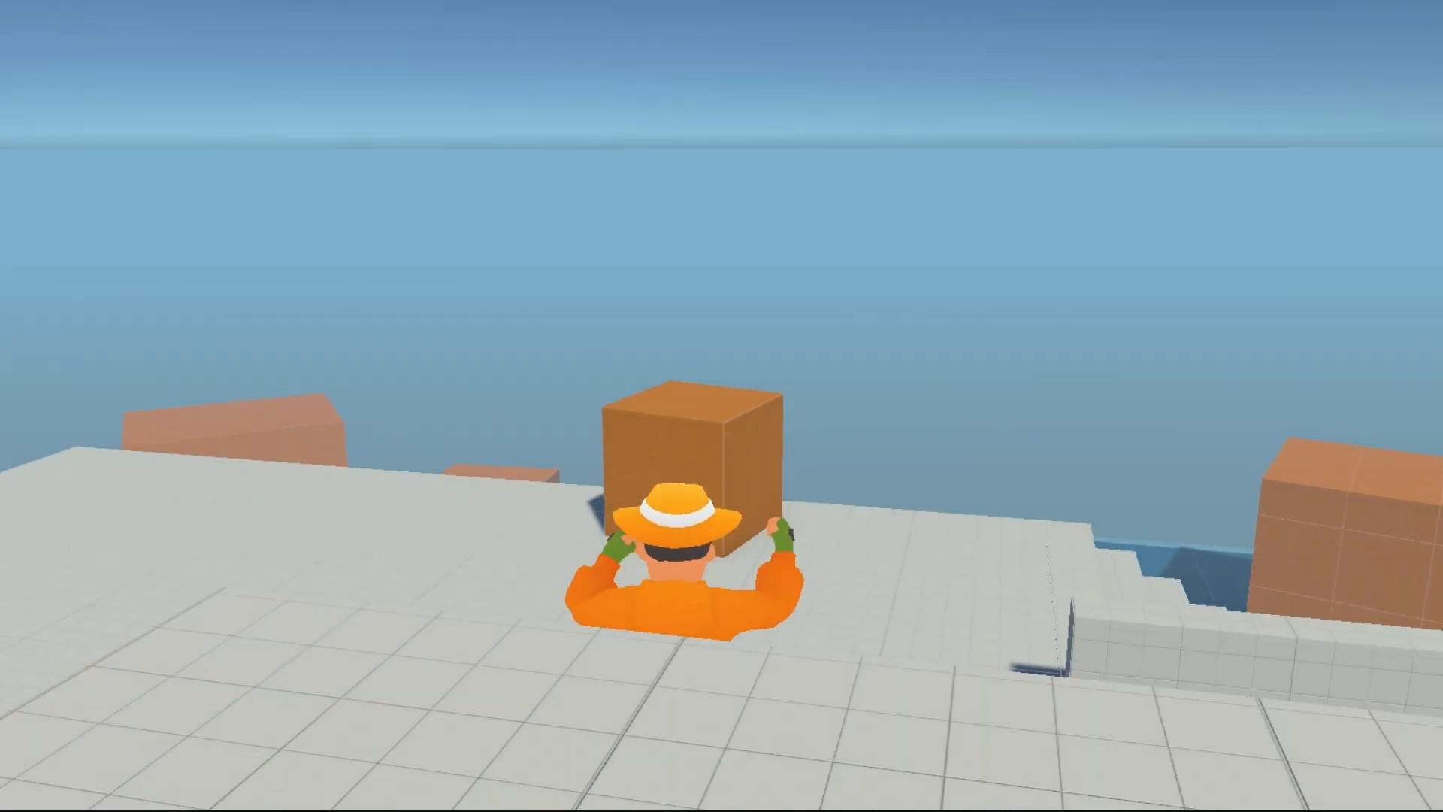
key(w)
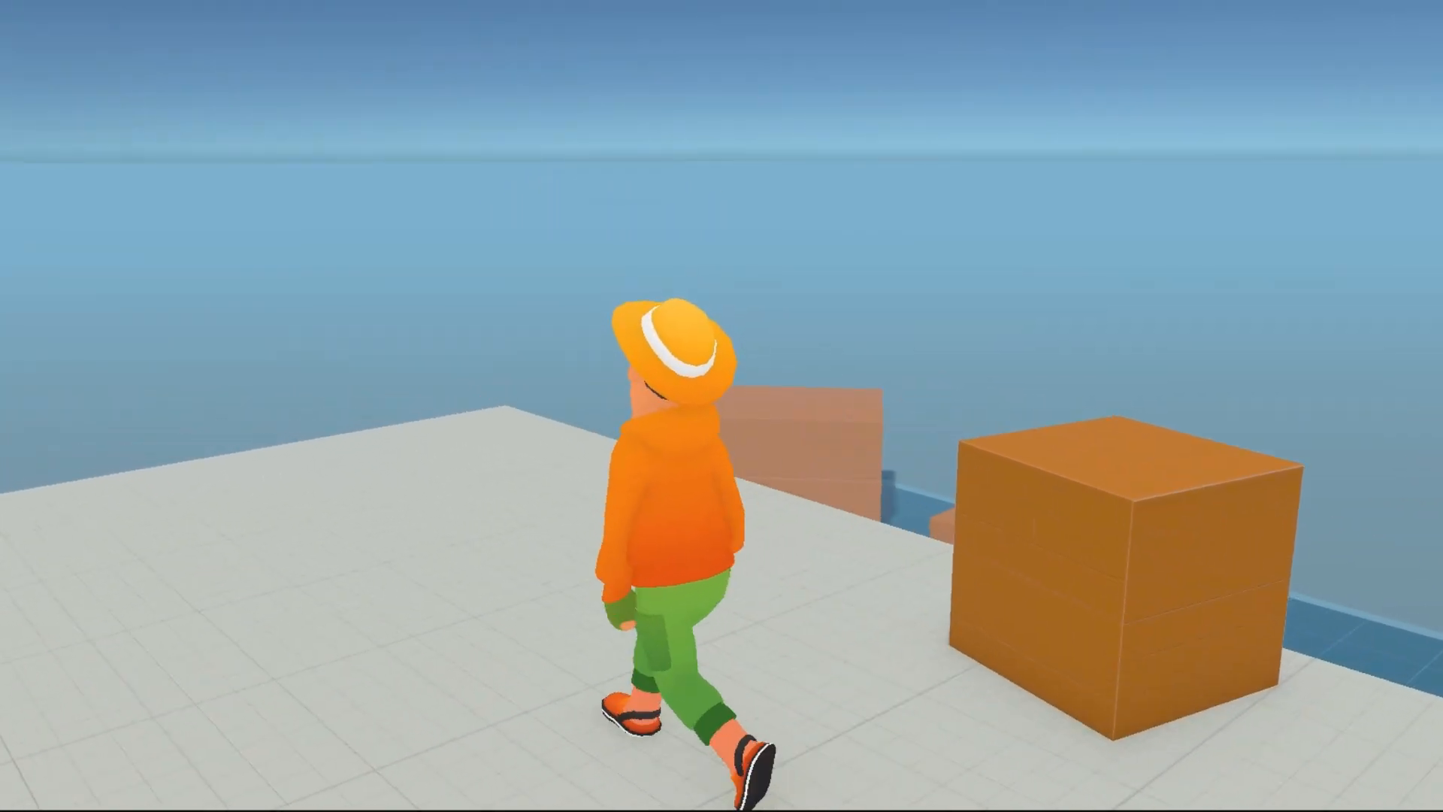
key(s)
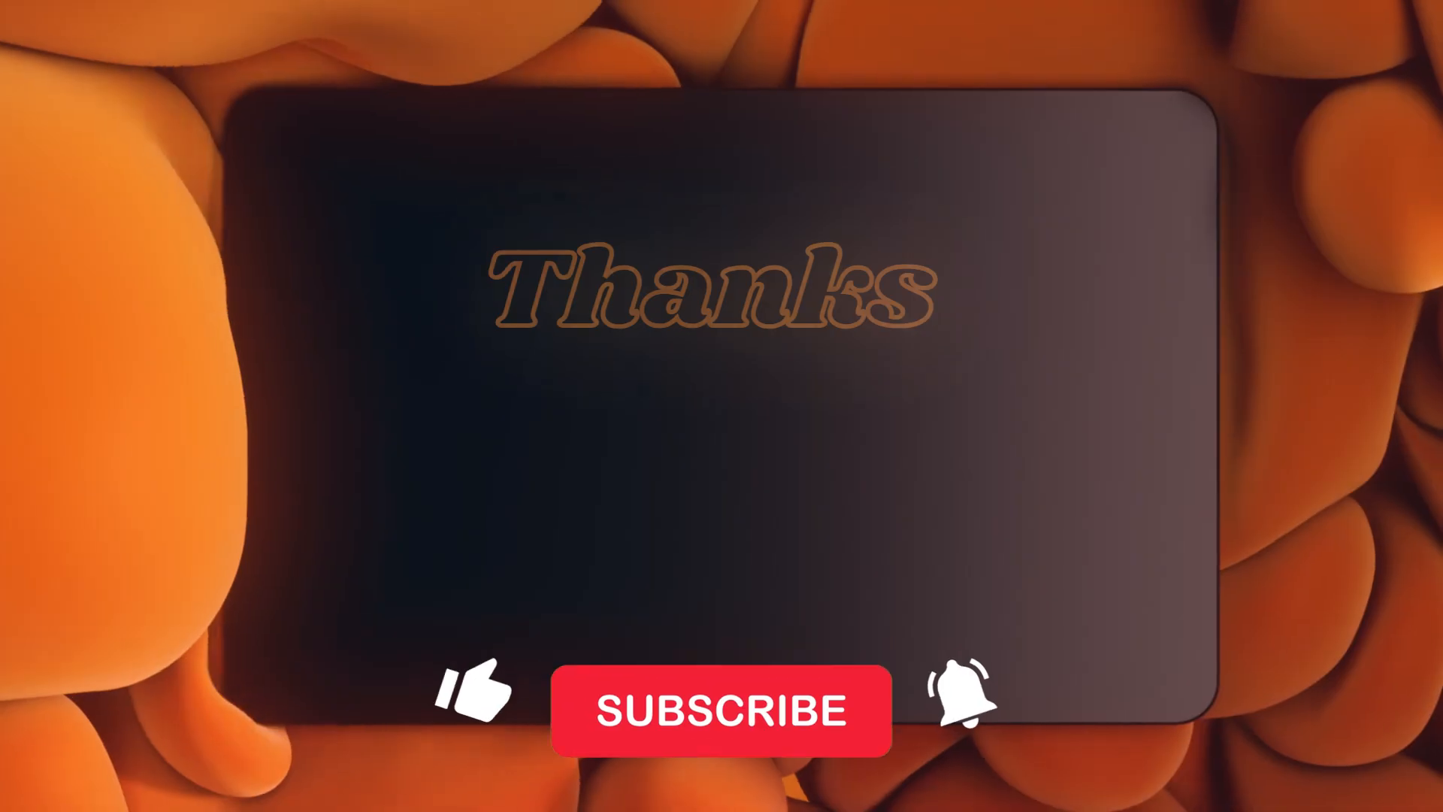